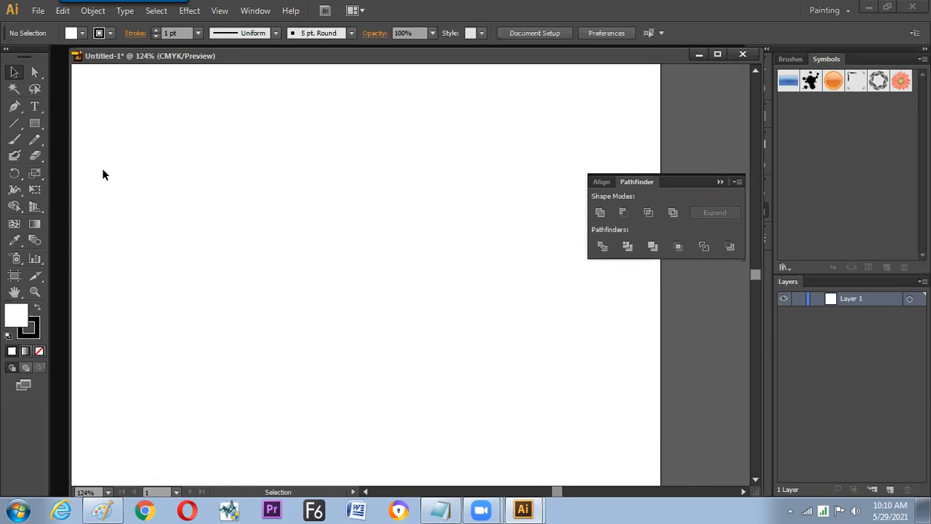
- Switch to Paint and handwrite the word "Cut" with a double underline using the brush
key(alt+Tab)
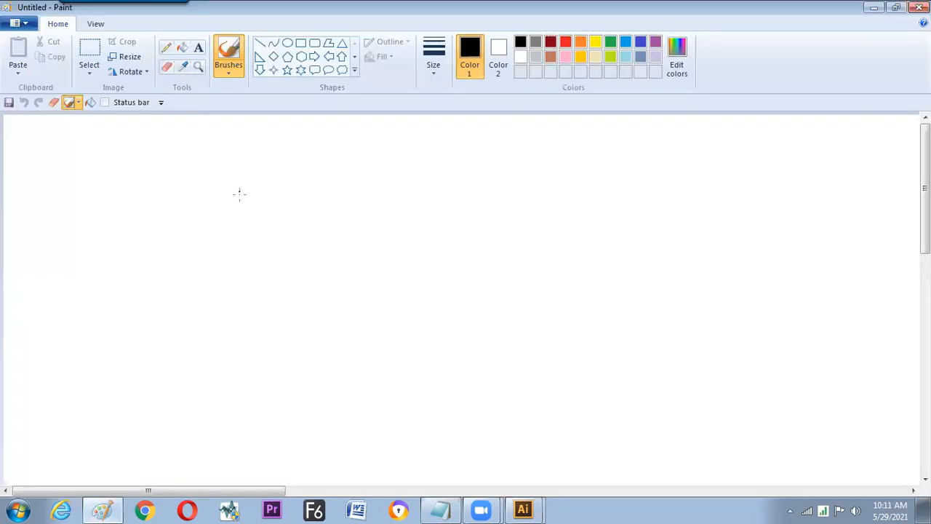
mouse_move(239, 194)
mouse_down()
mouse_move(256, 189)
mouse_move(252, 209)
mouse_up()
mouse_move(255, 195)
mouse_down()
mouse_move(263, 206)
mouse_move(270, 197)
mouse_up()
drag(278, 183, 274, 207)
drag(270, 194, 283, 191)
drag(222, 226, 294, 214)
drag(223, 230, 281, 223)
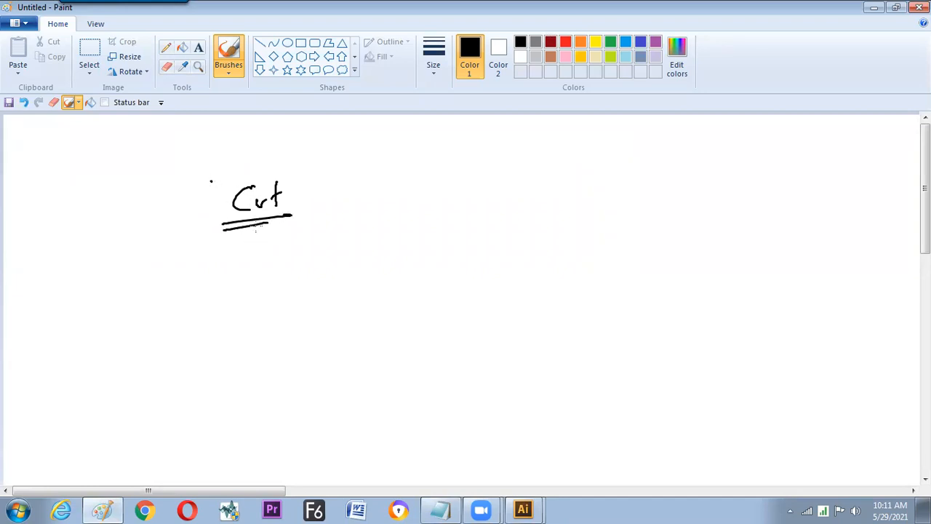
- Switch back to Illustrator and tear off the Eraser and Pencil tool groups as floating palettes stacked near the artboard's upper-left corner
key(alt+Tab)
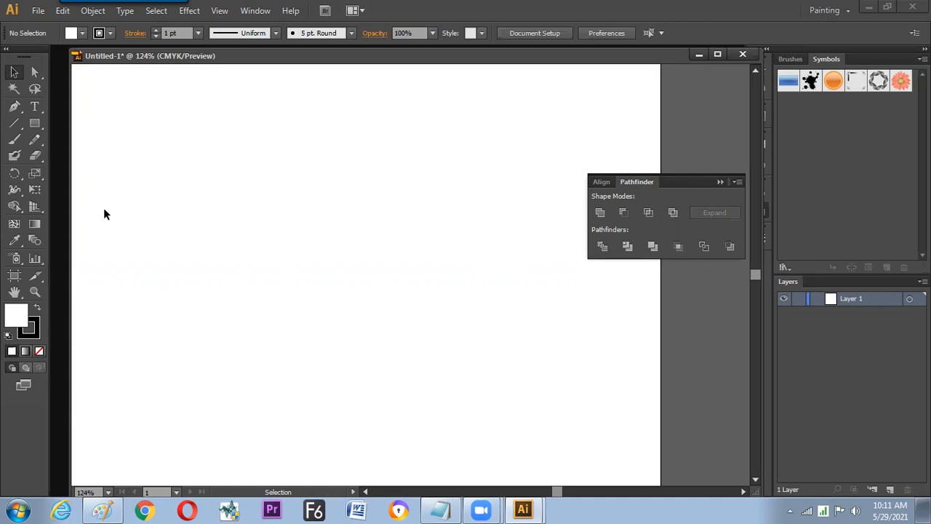
drag(37, 158, 170, 171)
drag(83, 167, 147, 146)
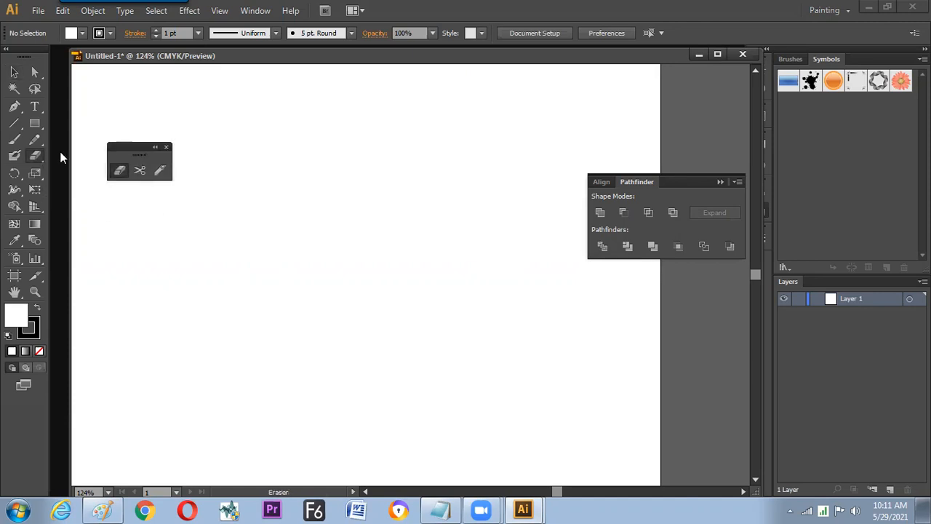
mouse_move(37, 142)
mouse_down()
mouse_move(138, 140)
mouse_move(157, 151)
mouse_up()
mouse_move(75, 147)
mouse_down()
mouse_move(101, 107)
mouse_move(139, 109)
mouse_up()
drag(137, 149, 135, 151)
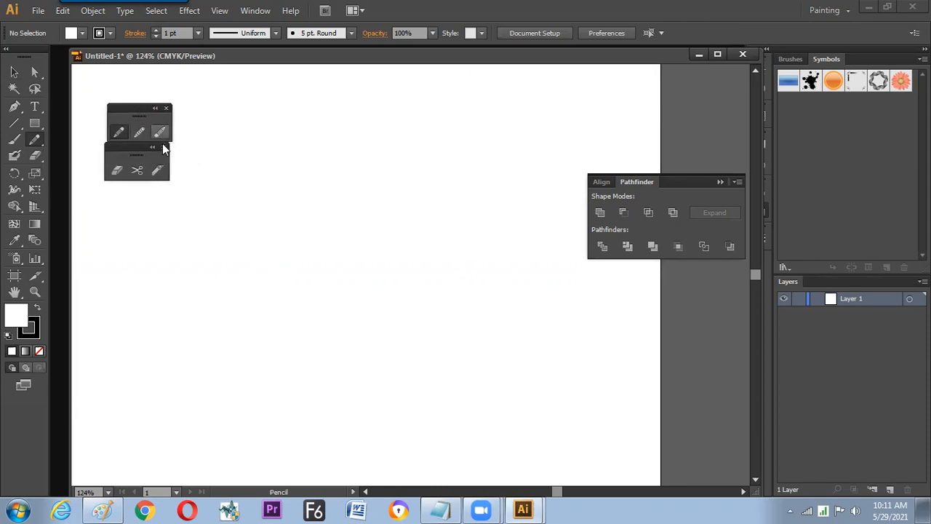
- Separate Pathfinder from the Align panel, place it just below the floating tool palettes, and collapse Align
drag(635, 183, 121, 192)
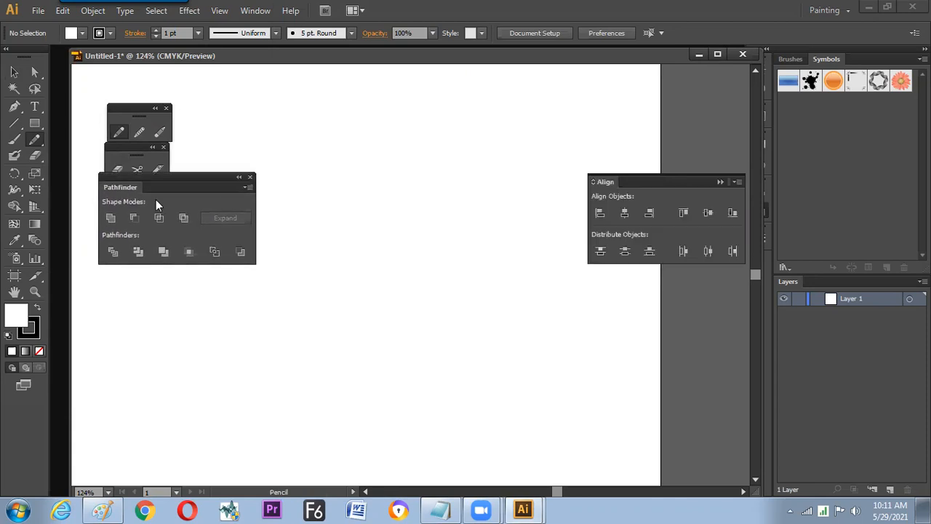
click(722, 183)
drag(169, 177, 176, 194)
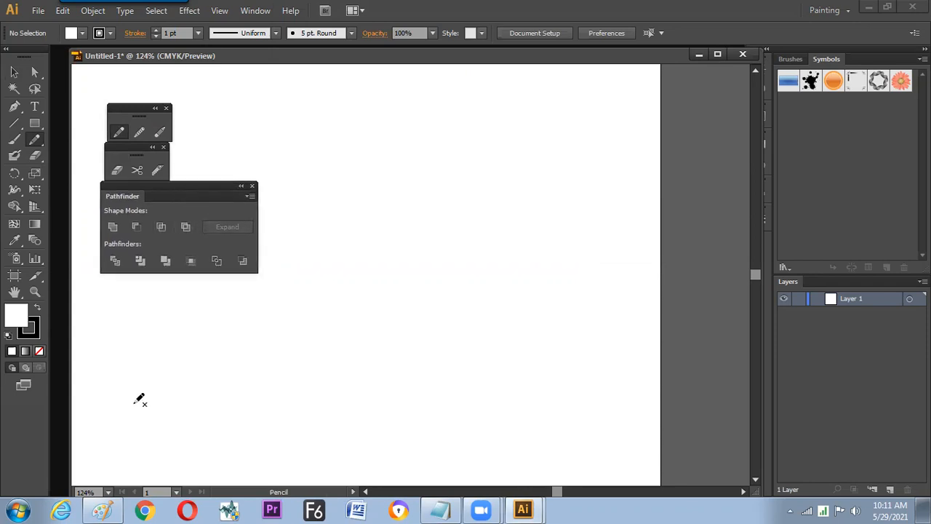
- Switch to Paint and brush a line above the handwritten word "Cut"
click(102, 509)
drag(211, 181, 307, 164)
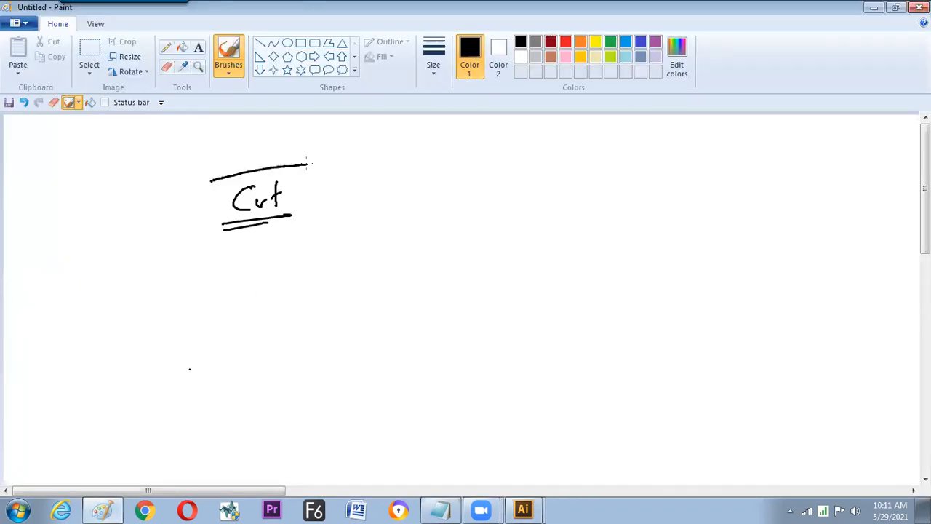
- Return to Illustrator and draw a horizontal line in the upper middle of the artboard with the Line Segment tool
key(alt+Tab)
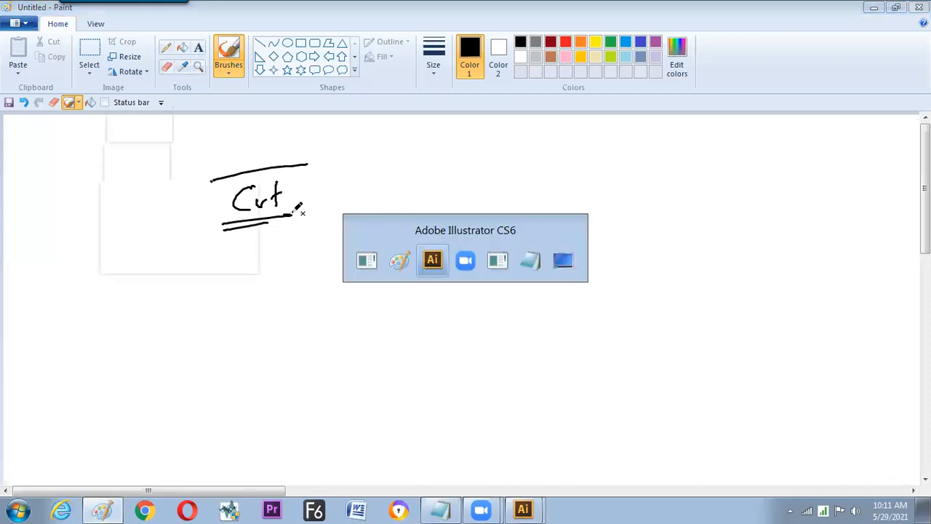
click(14, 123)
drag(354, 137, 478, 136)
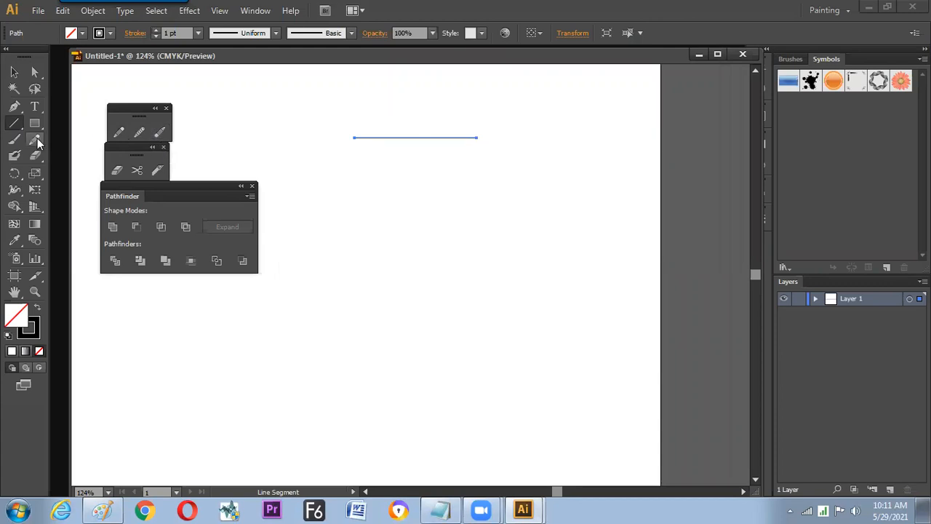
- Try erasing the middle section of the horizontal line with the Path Eraser tool
click(159, 132)
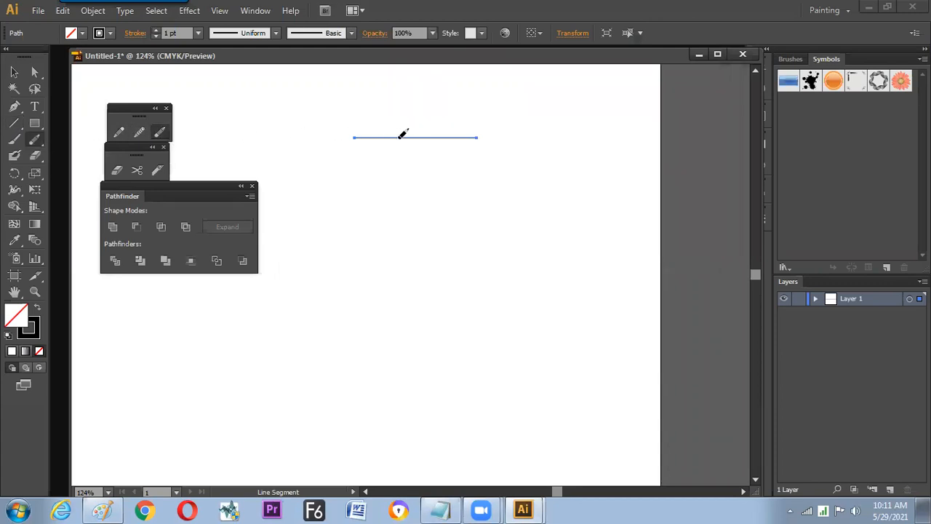
drag(399, 136, 438, 136)
key(v)
click(356, 127)
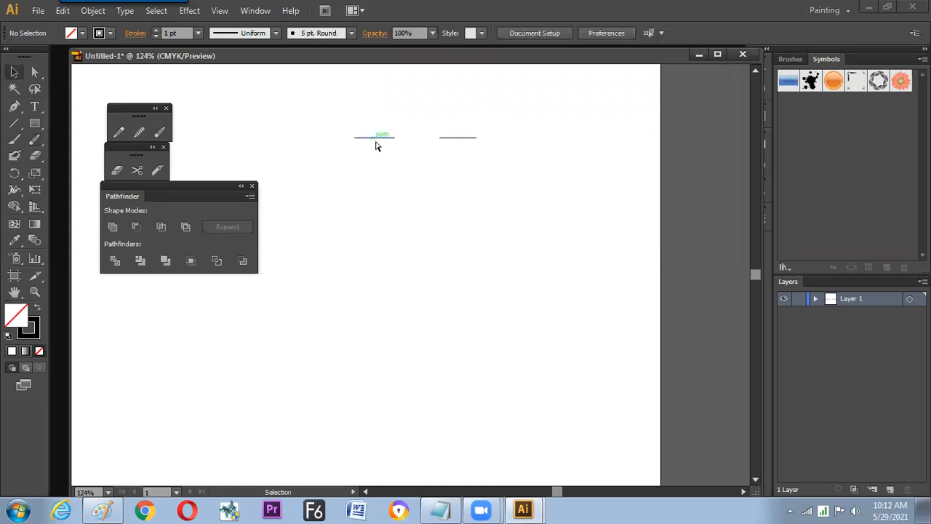
- Duplicate the intact line downward three times to make a stack of four parallel horizontal lines
key(ctrl+a)
drag(419, 141, 432, 227)
click(379, 274)
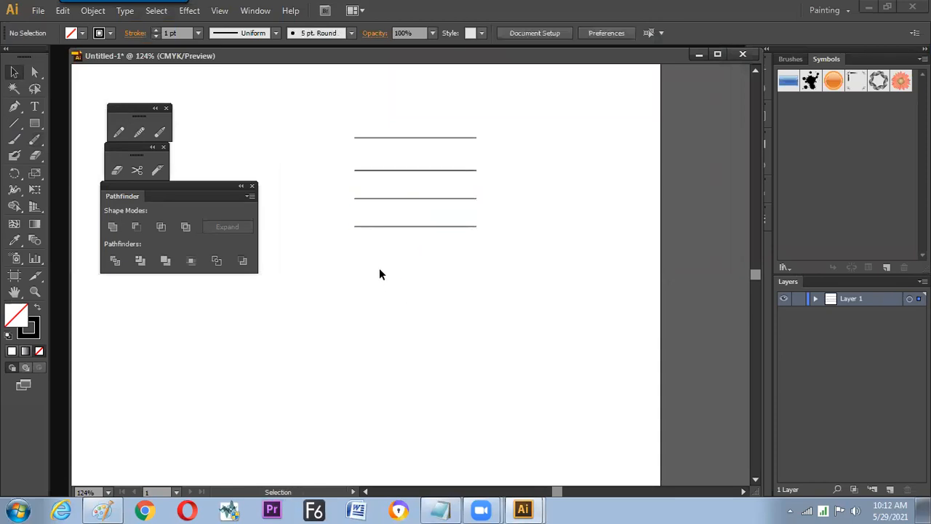
- Erase the middle section of the second line with the Path Eraser tool and deselect it
click(409, 169)
click(160, 132)
drag(404, 169, 433, 170)
key(v)
click(505, 175)
- Add a 16 pt text label "path eraser" beside the second line and align it with that line
click(38, 106)
click(514, 173)
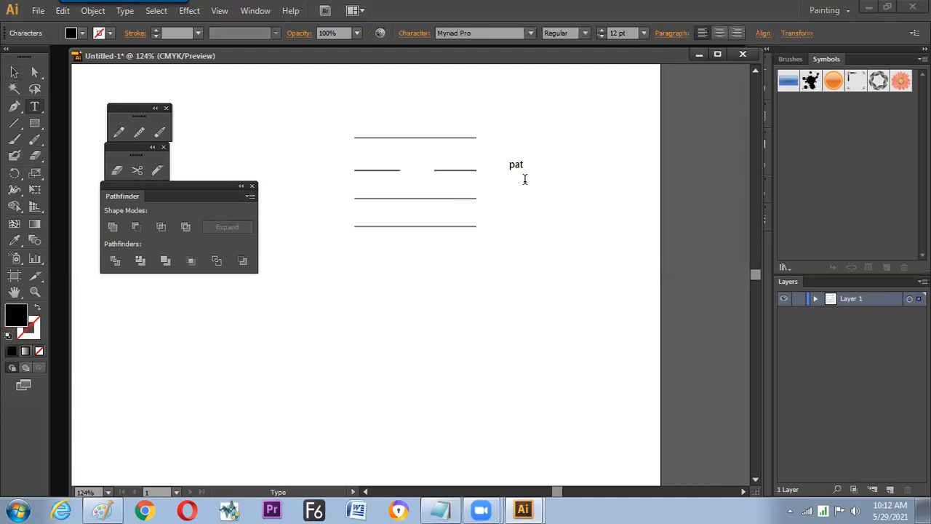
text(path eraser)
key(ctrl+a)
click(14, 72)
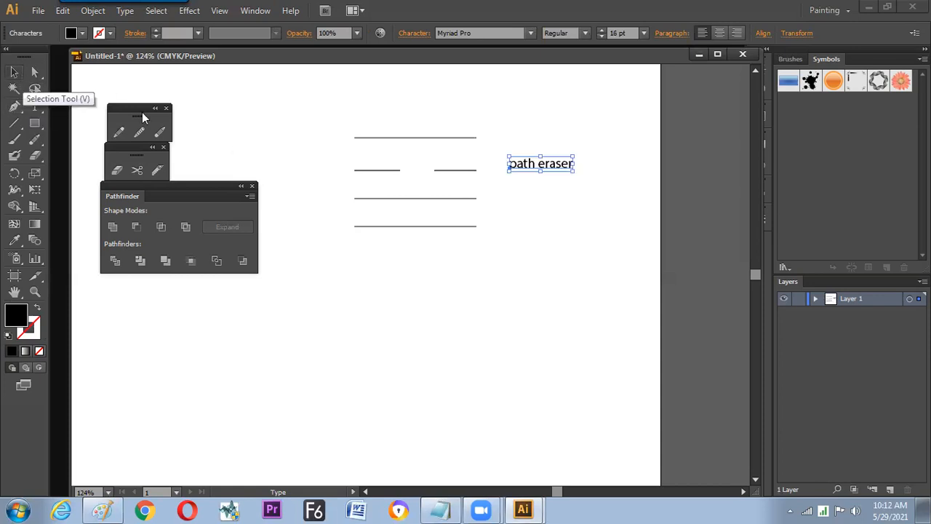
drag(544, 168, 547, 172)
click(541, 223)
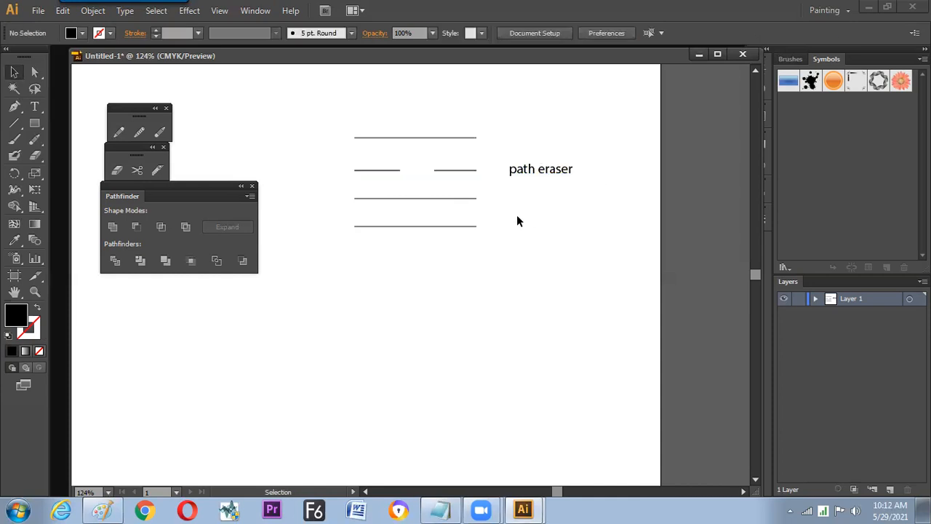
- Split the third line near its midpoint with the Scissors tool and select its right half
click(465, 198)
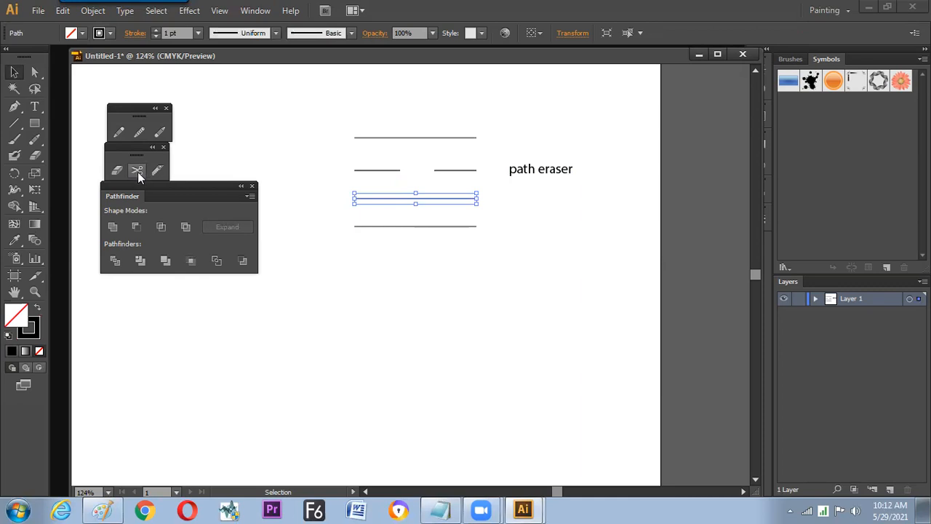
click(137, 172)
click(414, 198)
key(v)
click(418, 213)
click(420, 197)
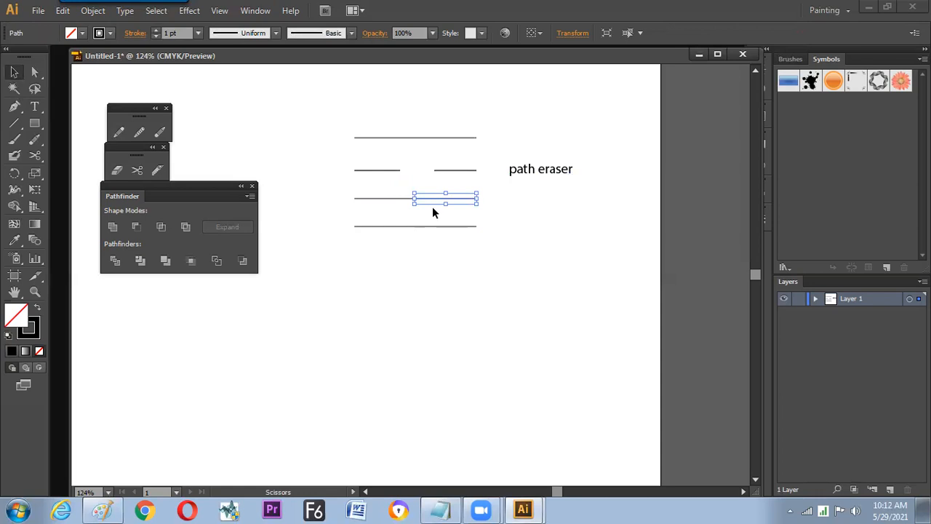
- Copy the "path eraser" label down beside the third line and change its text to "sessior"
drag(527, 169, 524, 196)
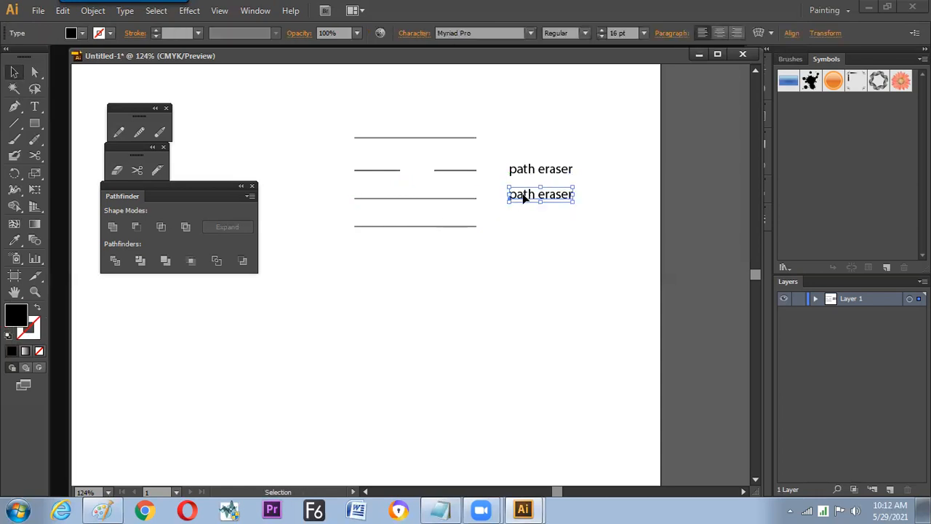
key(a)
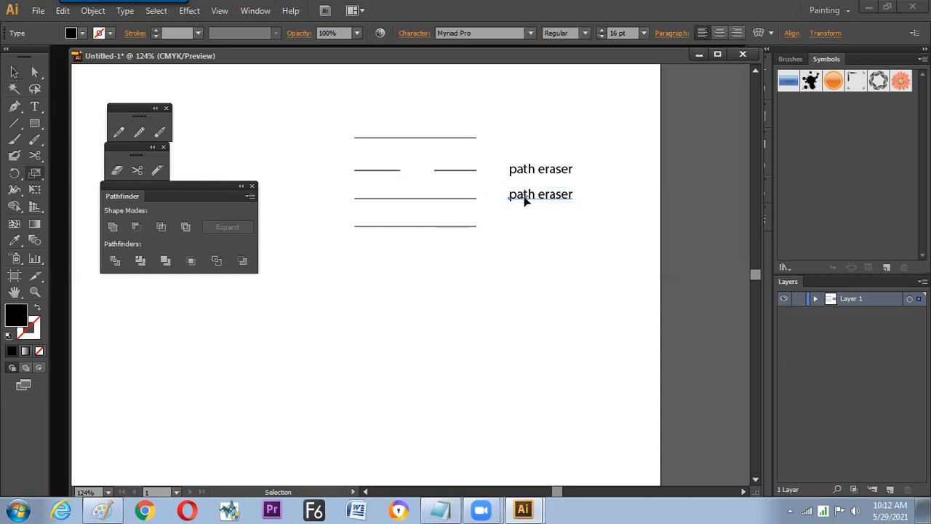
click(34, 105)
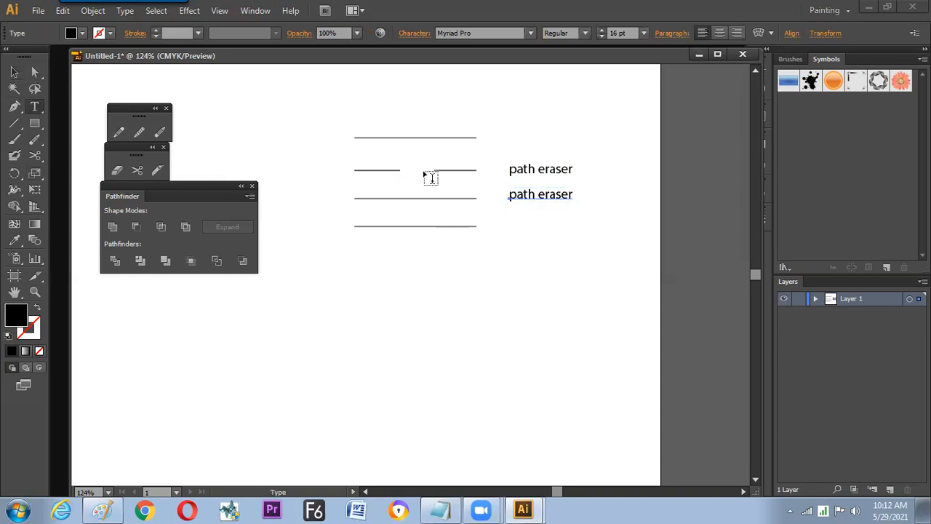
click(528, 194)
key(ctrl+a)
text(sess)
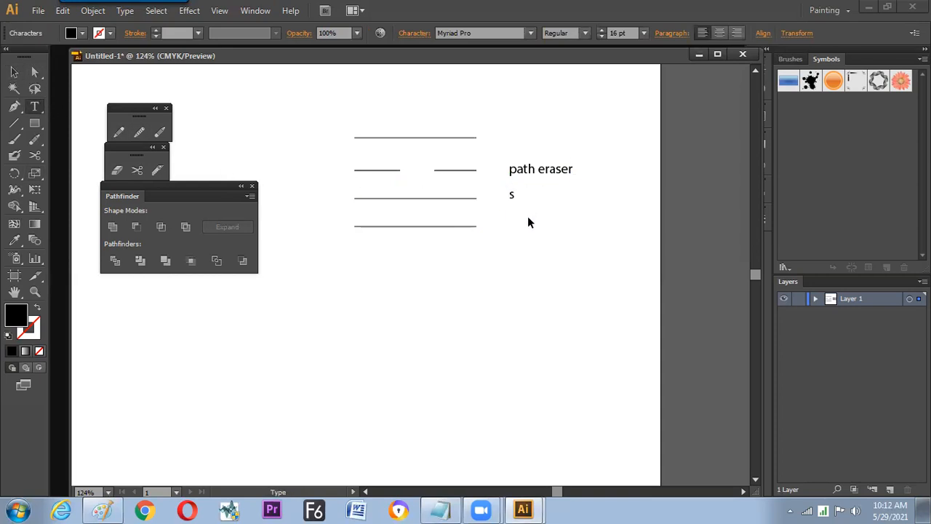
click(14, 72)
- Set the stroke of the third line's right half to pink and inspect the cut up close
click(451, 195)
click(109, 37)
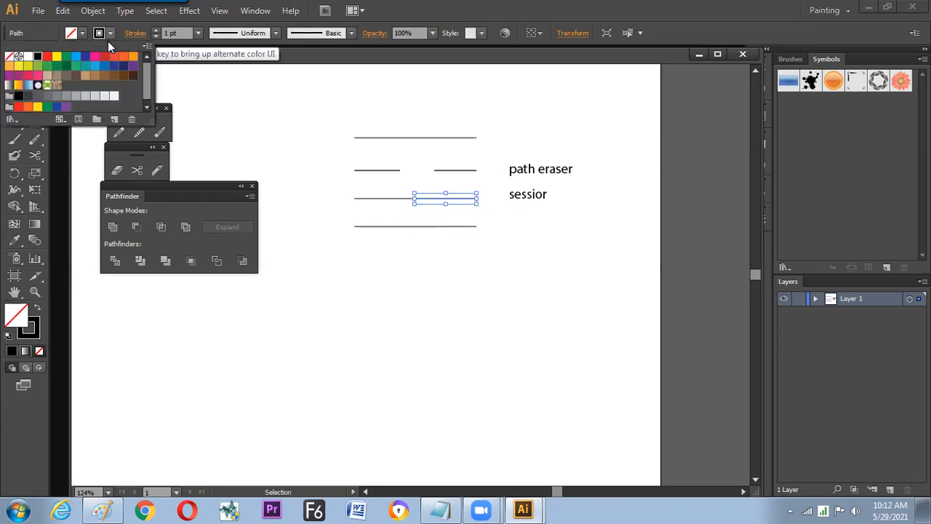
click(96, 56)
click(284, 125)
click(418, 284)
key(z)
drag(315, 90, 607, 283)
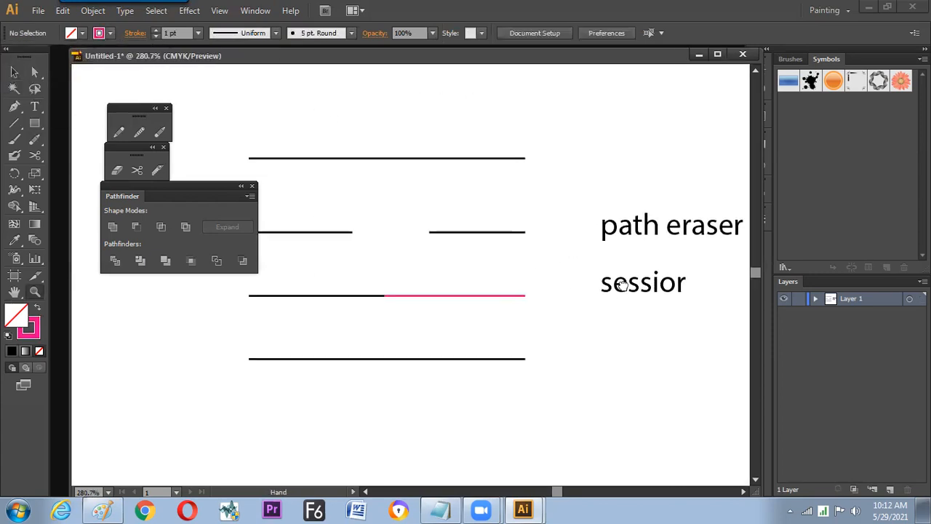
key(ctrl+minus)
drag(413, 248, 414, 244)
- Try the Eraser tool on the middle of the bottom line and undo the erasure
key(v)
click(413, 288)
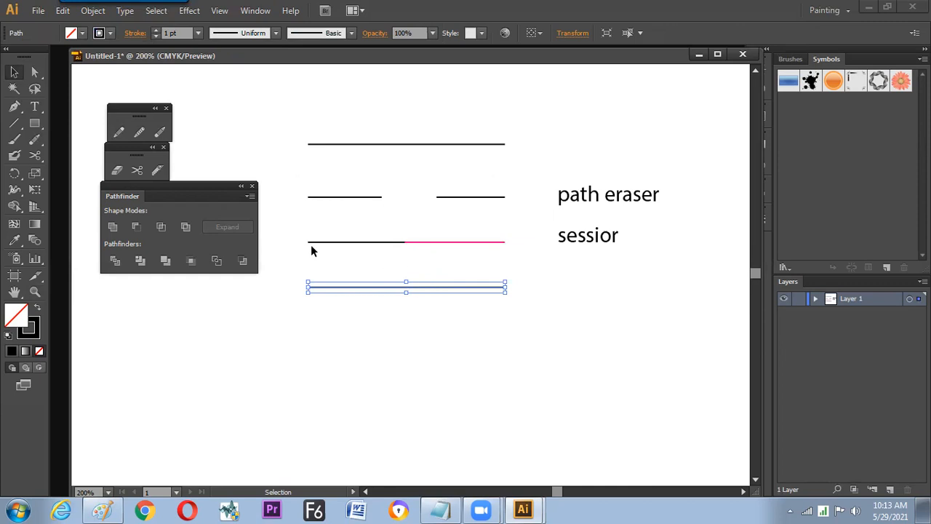
click(118, 172)
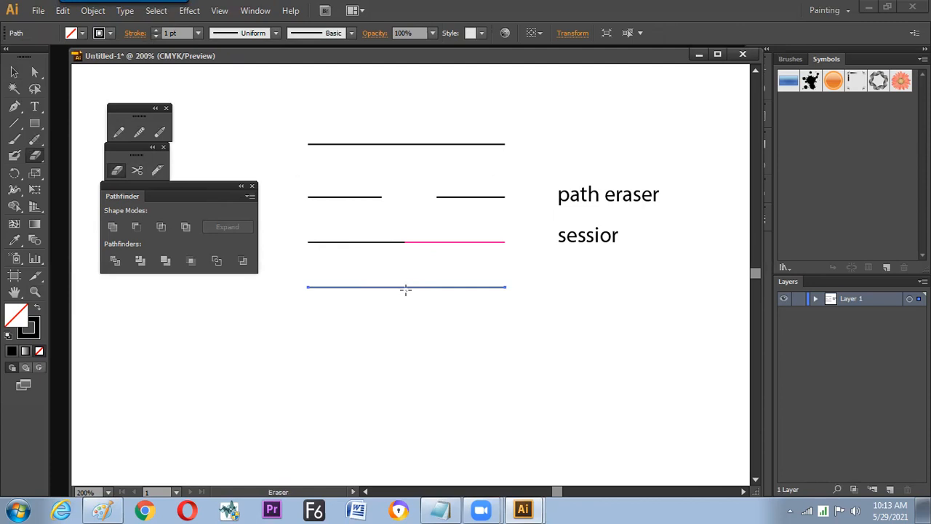
mouse_move(403, 286)
mouse_down()
mouse_move(432, 293)
mouse_move(417, 275)
mouse_up()
key(ctrl+z)
key(ctrl+z)
right_click(392, 263)
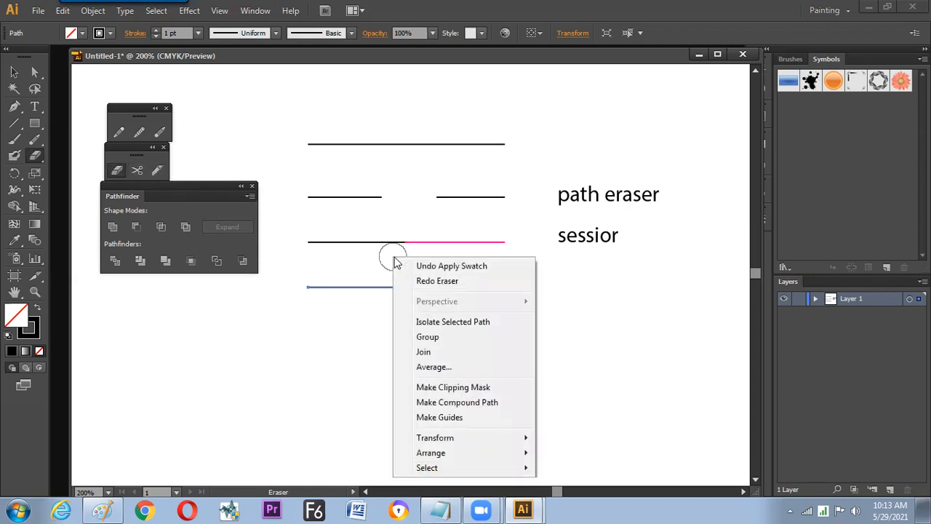
- Review the Eraser tool options without changing them, and erase a gap in the middle of the bottom line
double_click(118, 169)
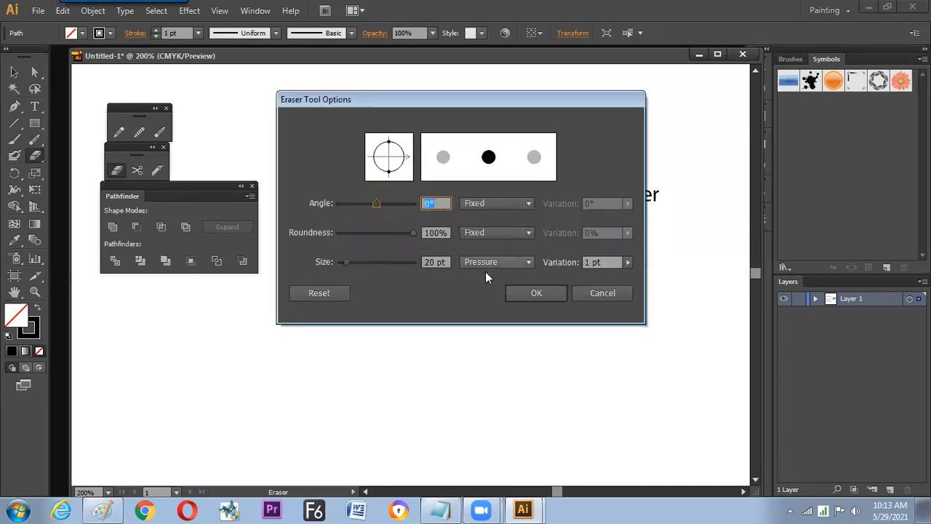
click(602, 292)
drag(395, 286, 395, 303)
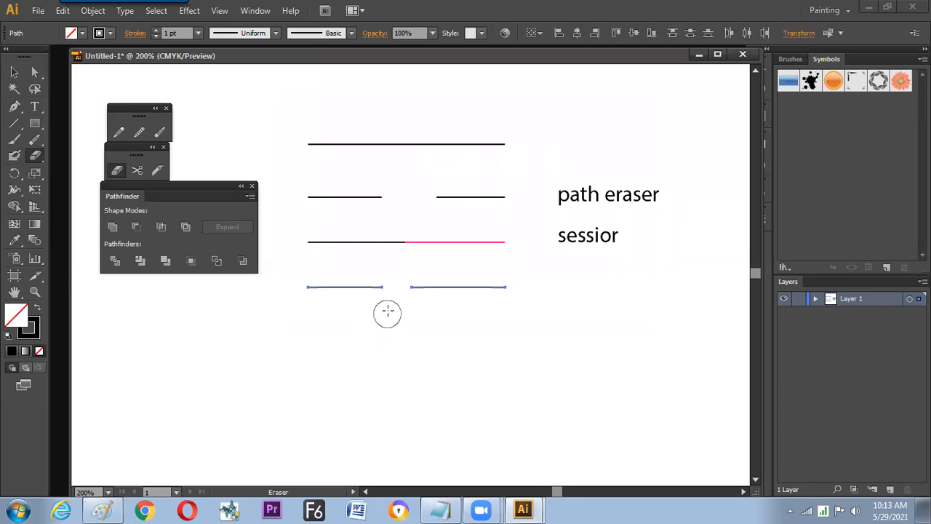
key(ctrl)
key(v)
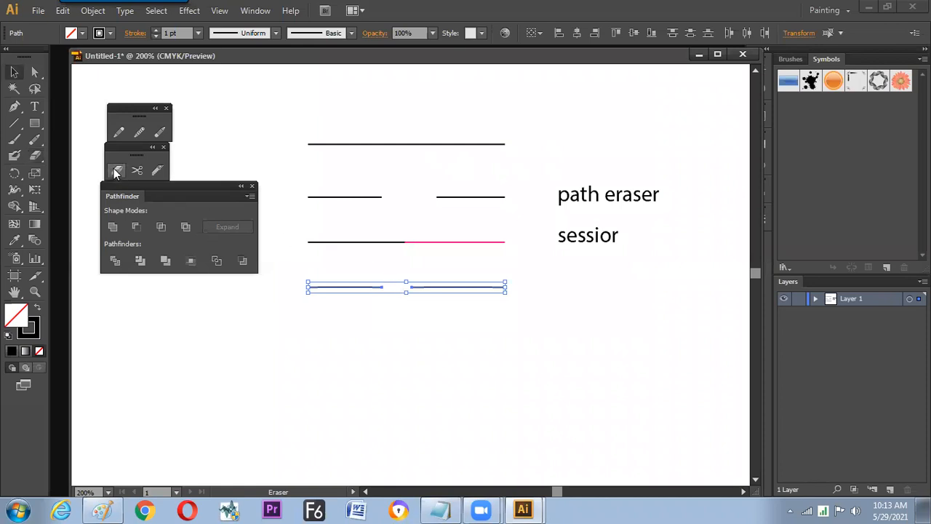
- Copy the "sessior" label down beside the bottom line and change its text to "ERASER (shift+e)"
click(582, 243)
click(590, 238)
drag(589, 239, 590, 283)
double_click(587, 280)
double_click(582, 284)
text(ERASER)
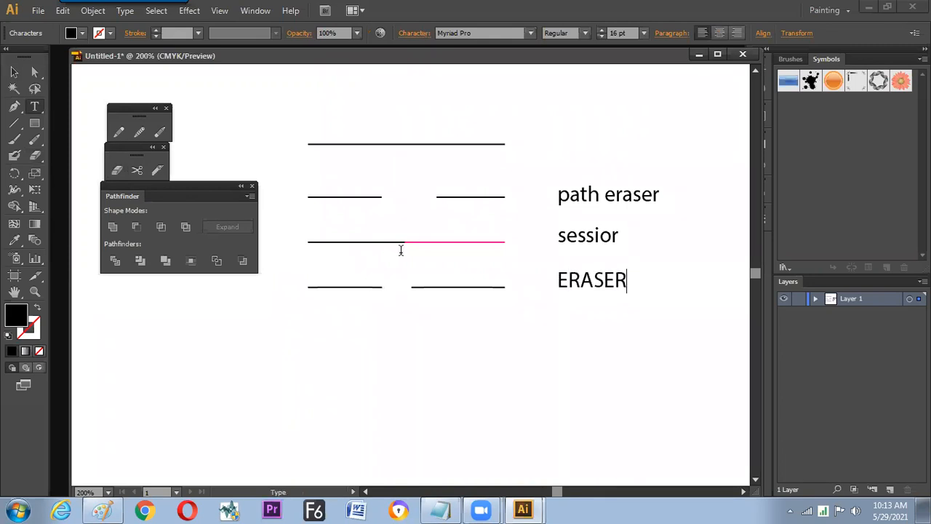
text( (shift+)
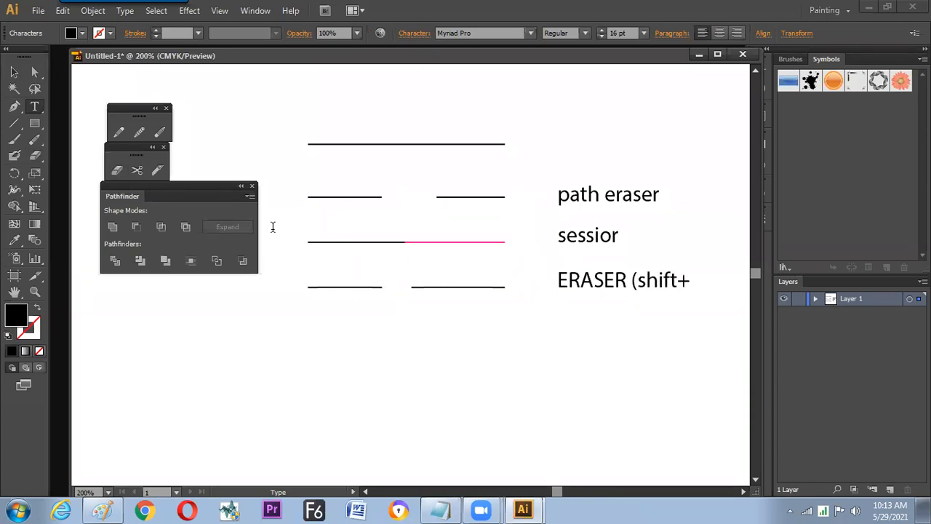
text(e)
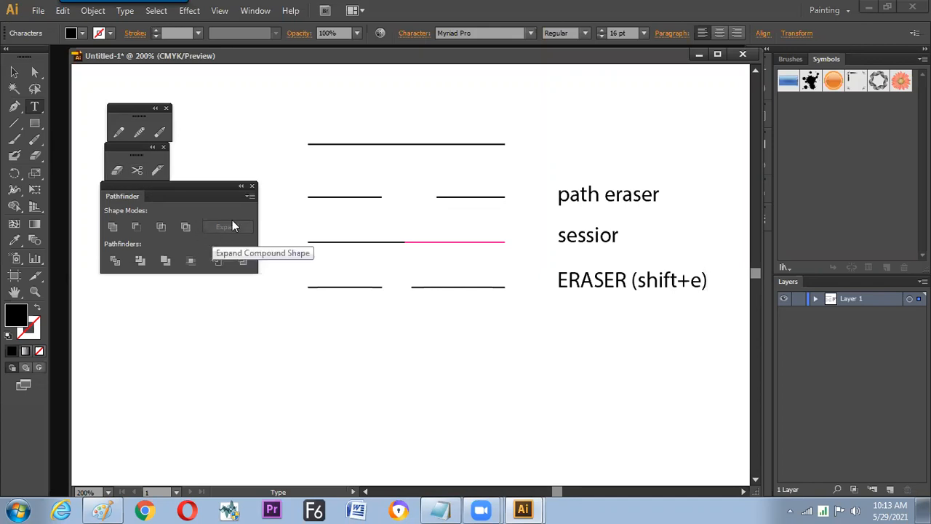
click(14, 72)
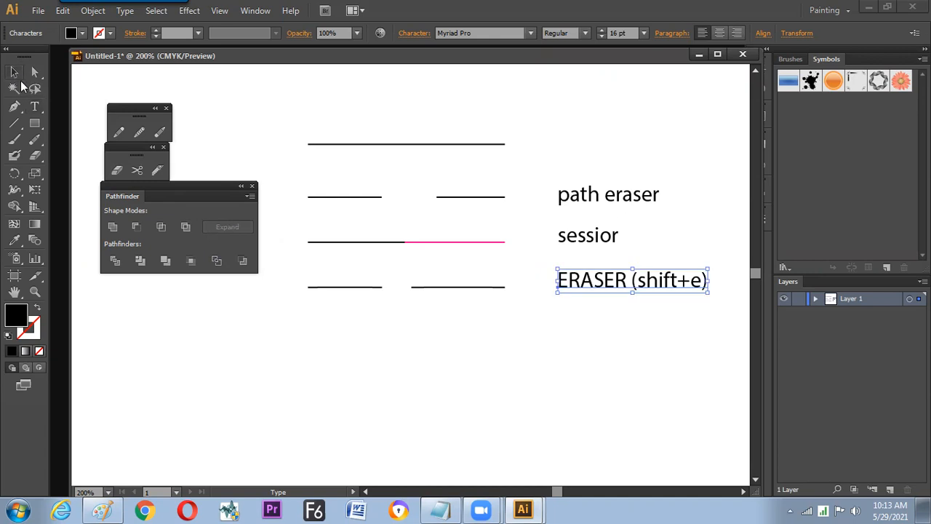
click(486, 331)
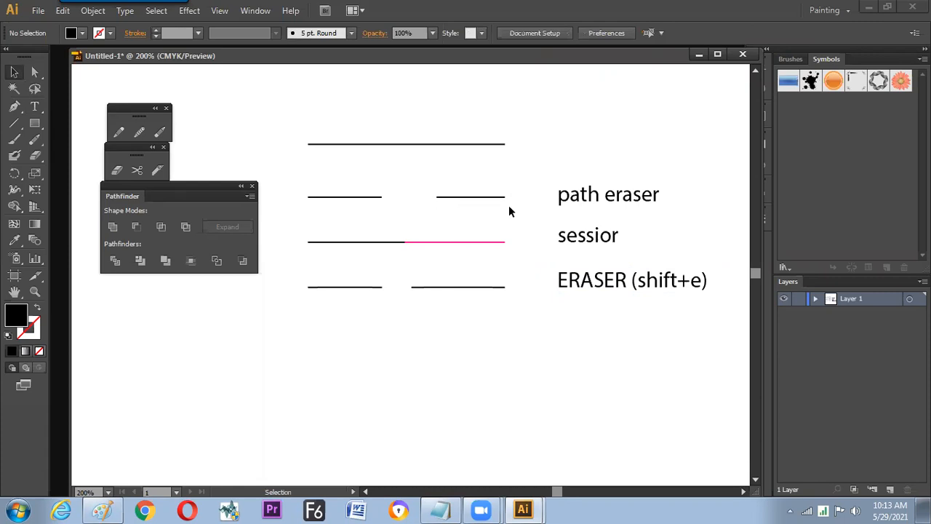
- Copy the uncut top line down below the erased sample line
drag(303, 173, 509, 335)
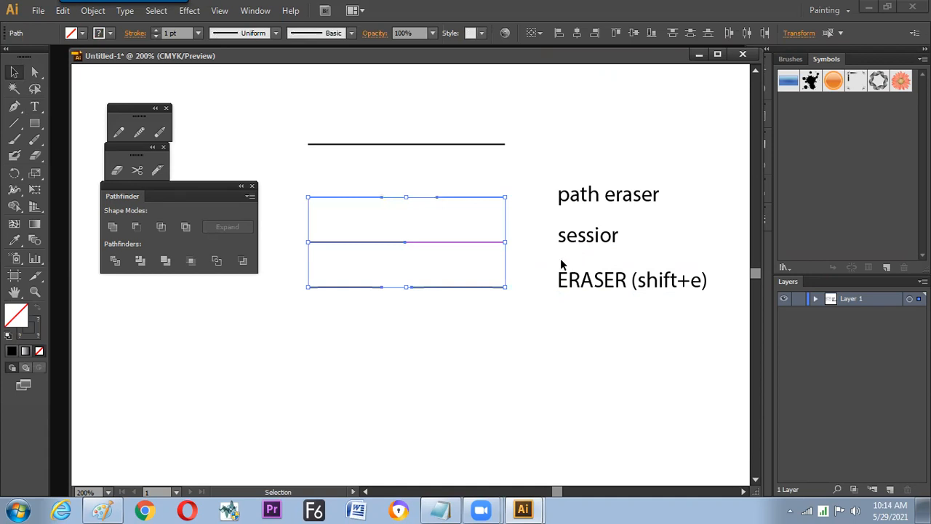
click(538, 311)
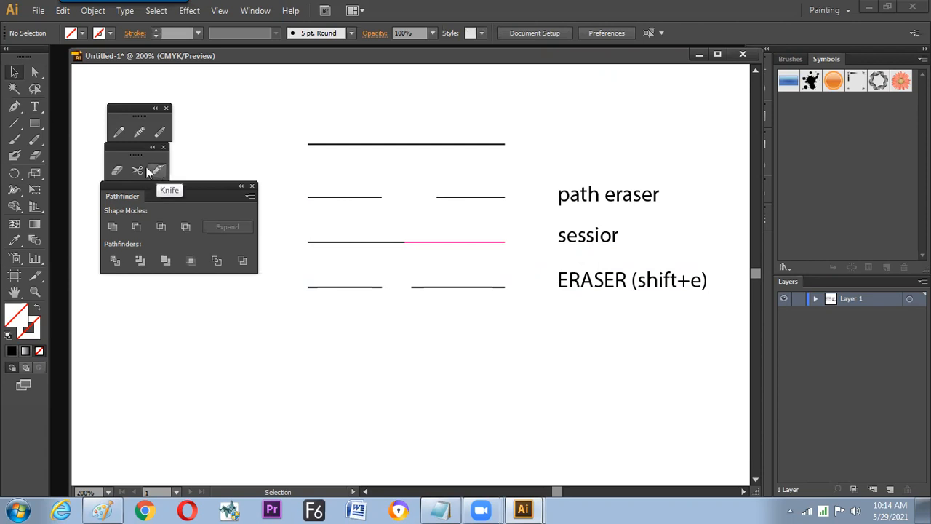
click(374, 145)
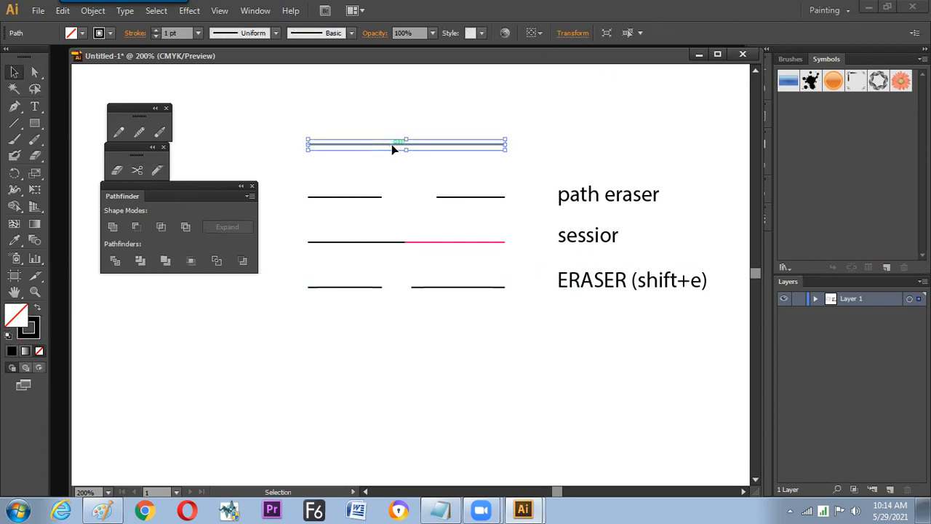
drag(393, 146, 407, 307)
drag(406, 335, 438, 324)
- Try cutting the copied line with the Knife tool, both unselected and selected, and delete the copy
click(157, 170)
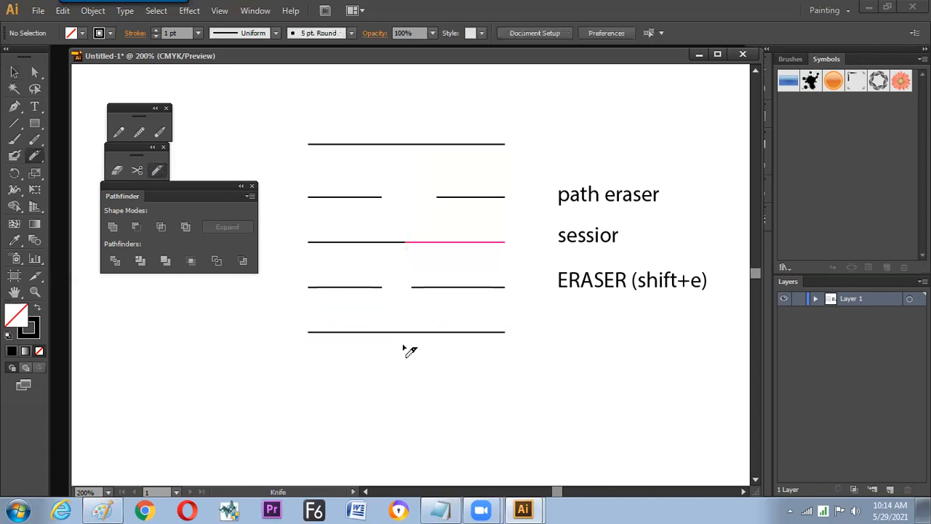
drag(364, 318, 344, 376)
mouse_move(353, 325)
mouse_down()
mouse_move(412, 316)
mouse_move(368, 374)
mouse_up()
key(v)
click(405, 332)
click(157, 170)
drag(383, 322, 424, 351)
key(v)
click(408, 332)
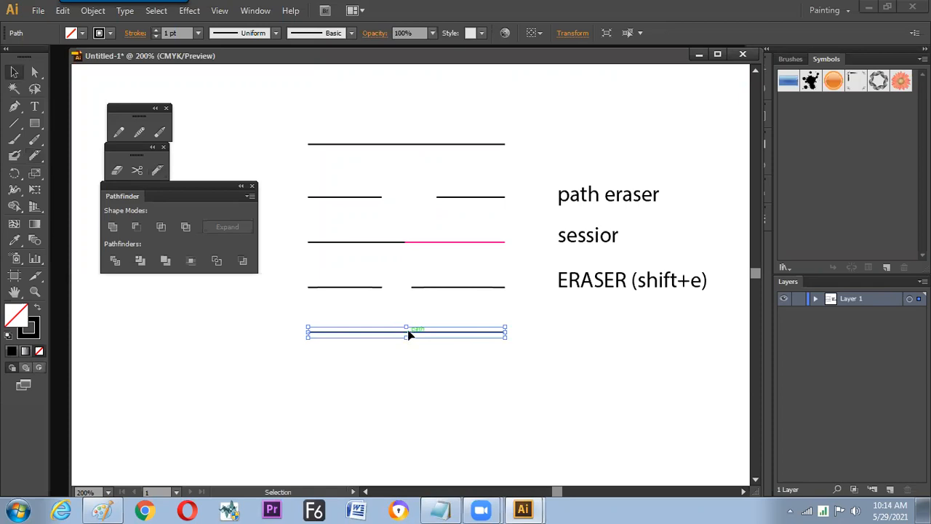
key(Delete)
- Draw a small rectangle below and to the left of the lines and apply the default white fill and black stroke
key(m)
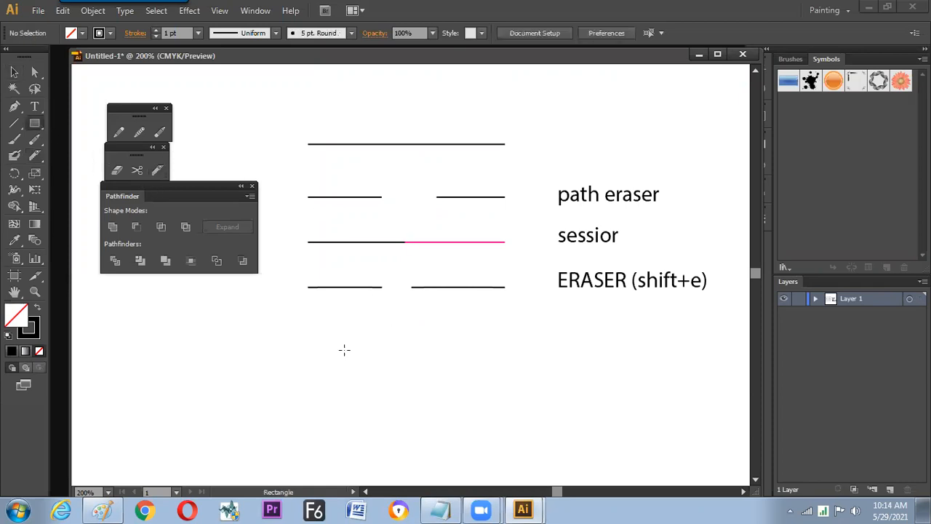
drag(301, 348, 339, 350)
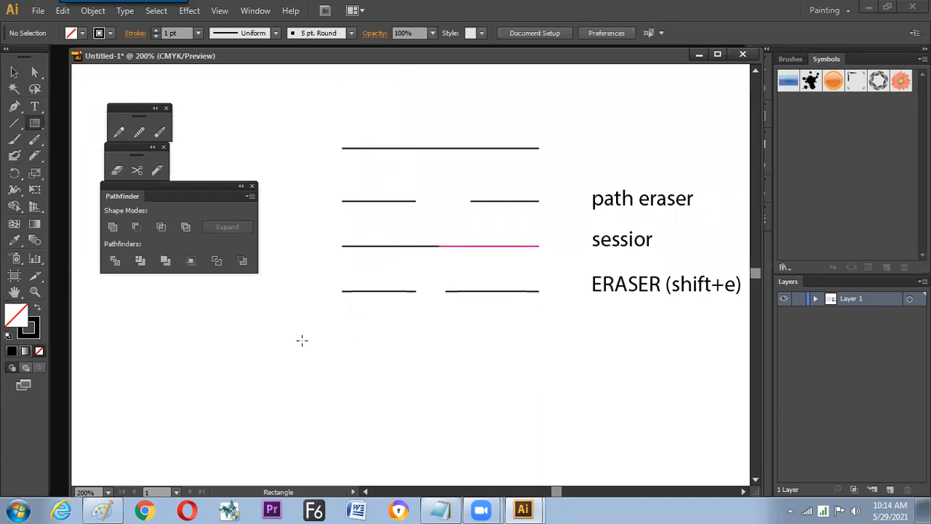
drag(203, 329, 275, 393)
key(v)
key(alt)
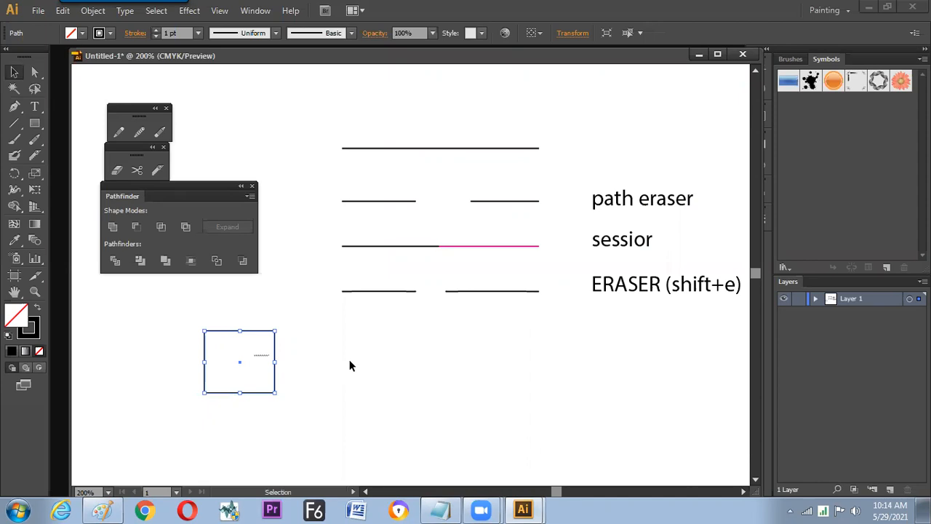
click(299, 367)
click(276, 367)
key(d)
- Copy the rectangle to below the cut lines and erase a slanted strip through the copy from its upper to lower edge
drag(255, 372, 427, 357)
click(117, 170)
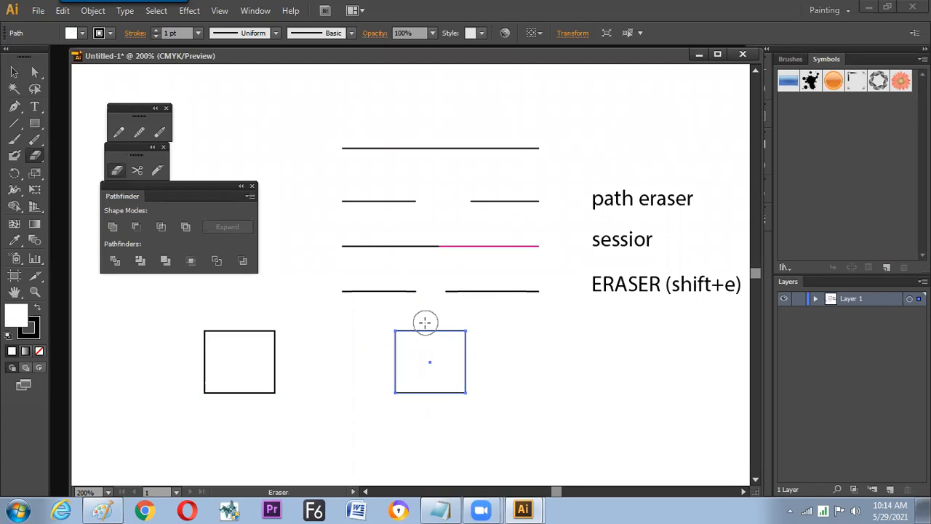
mouse_move(426, 320)
mouse_down()
mouse_move(442, 401)
mouse_move(442, 339)
mouse_up()
key(v)
- Copy the uncut rectangle below the erased one and duplicate the "ERASER (shift+e)" label beside the rectangle samples
click(264, 332)
mouse_move(261, 334)
mouse_down()
mouse_move(436, 366)
mouse_move(452, 420)
mouse_up()
mouse_move(651, 249)
mouse_down()
mouse_move(641, 326)
mouse_move(655, 410)
mouse_up()
- Cut the lower rectangle copy with the Knife along a freehand curve between its upper and right edges, and undo the last change
click(157, 171)
ctrl+click(434, 376)
mouse_move(436, 367)
mouse_down()
mouse_move(451, 407)
mouse_move(491, 425)
mouse_move(482, 320)
mouse_up()
key(v)
click(507, 399)
key(space)
click(511, 341)
key(ctrl+z)
- Change the text of the label beside the knife-cut rectangle to "knife"
click(594, 355)
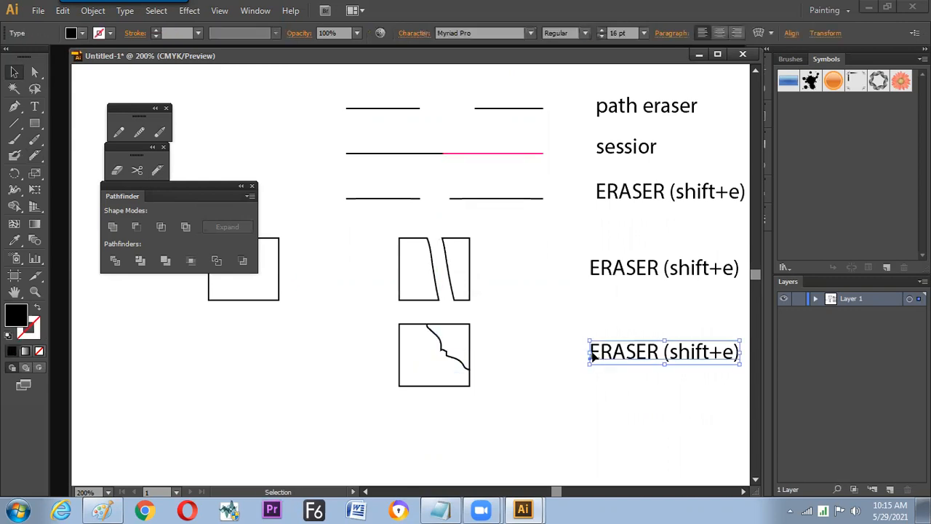
double_click(590, 354)
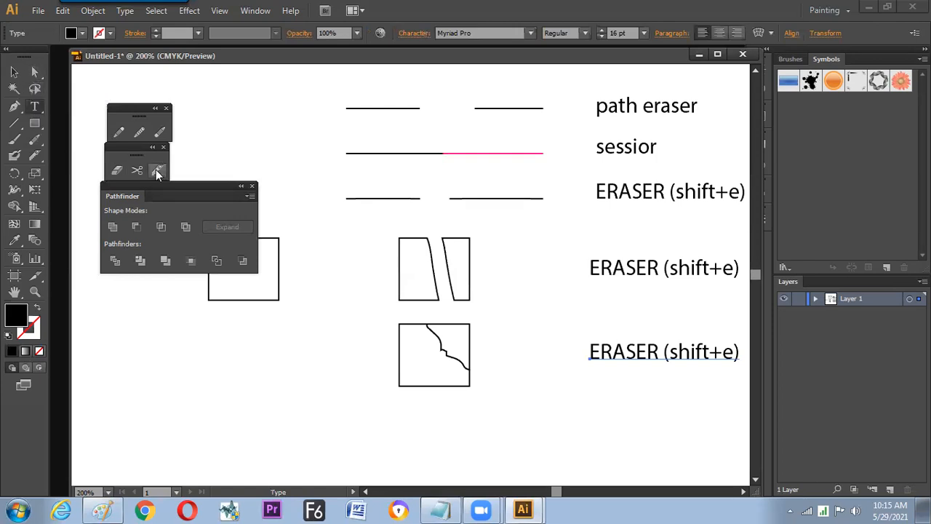
click(624, 353)
key(ctrl+a)
text(knif)
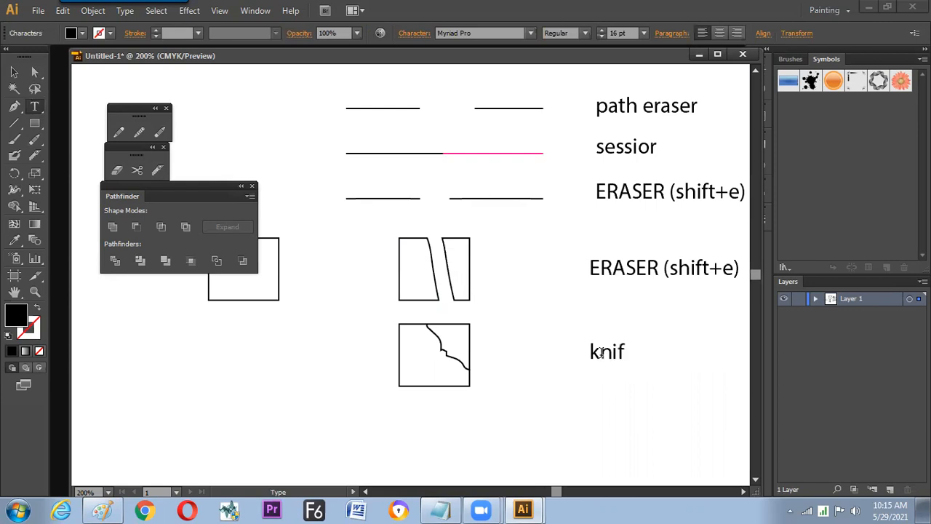
click(14, 72)
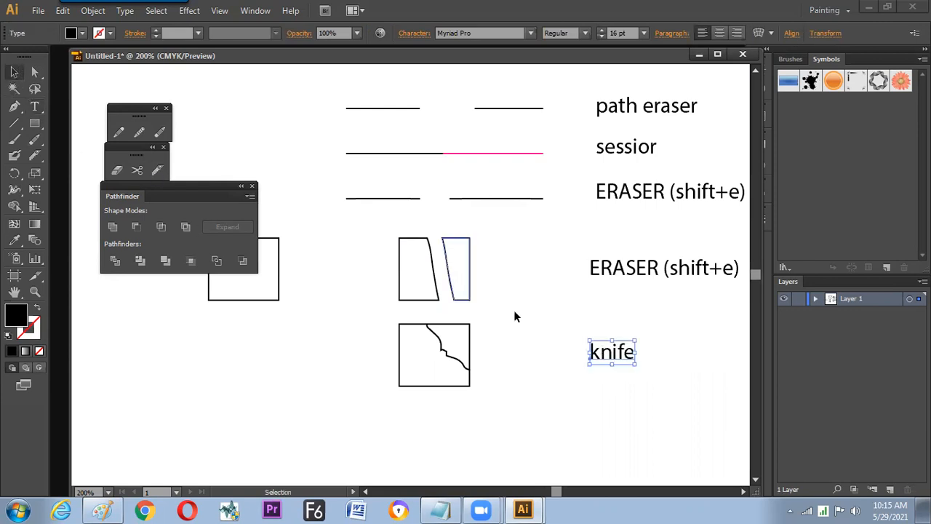
- Examine the cut lines and the knife-cut rectangle by selecting their separate pieces
click(554, 366)
click(610, 353)
click(514, 287)
click(487, 153)
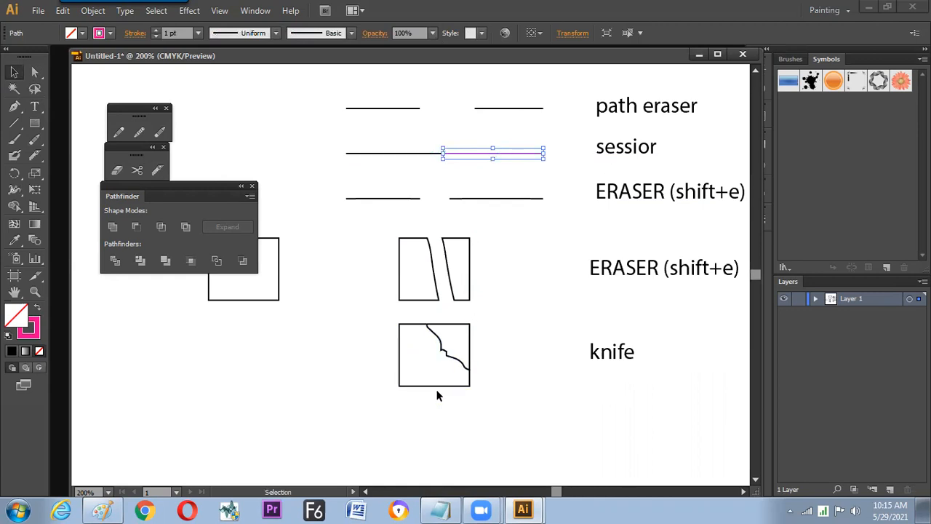
click(477, 346)
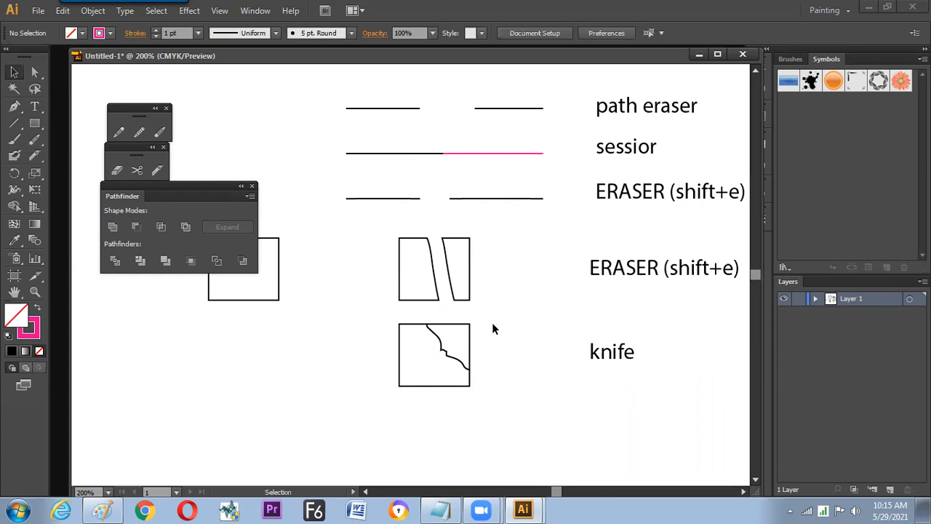
click(469, 148)
click(447, 335)
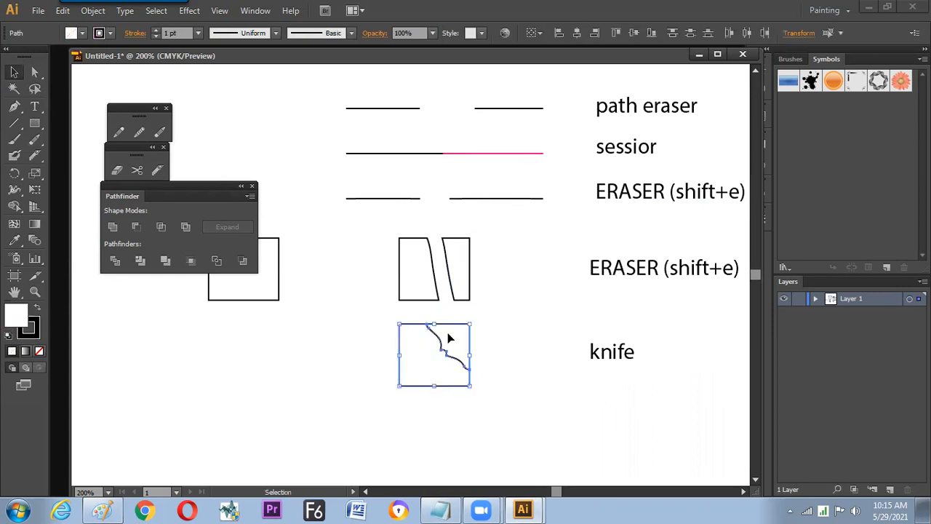
click(451, 198)
click(416, 107)
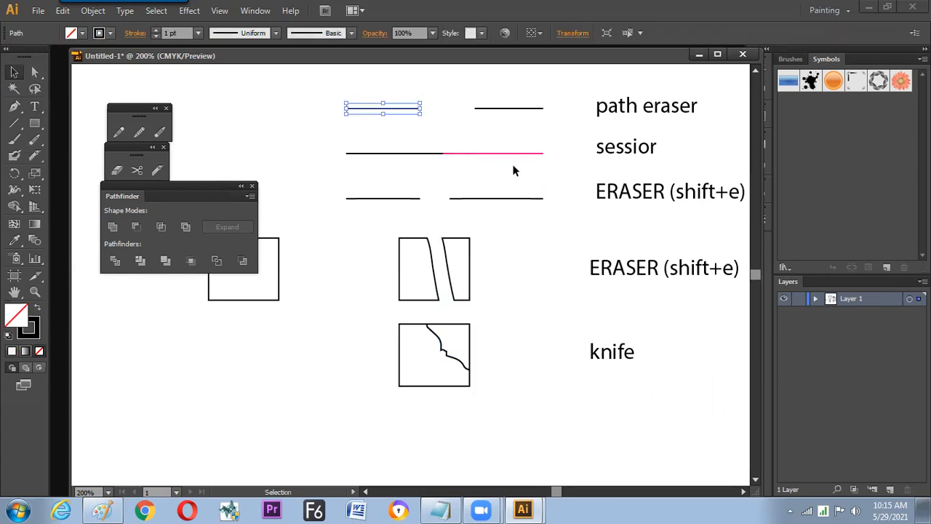
- Copy the uncut rectangle below the knife-cut one and make a short Knife cut from its upper edge that ends inside
scroll(524, 298, down, 1)
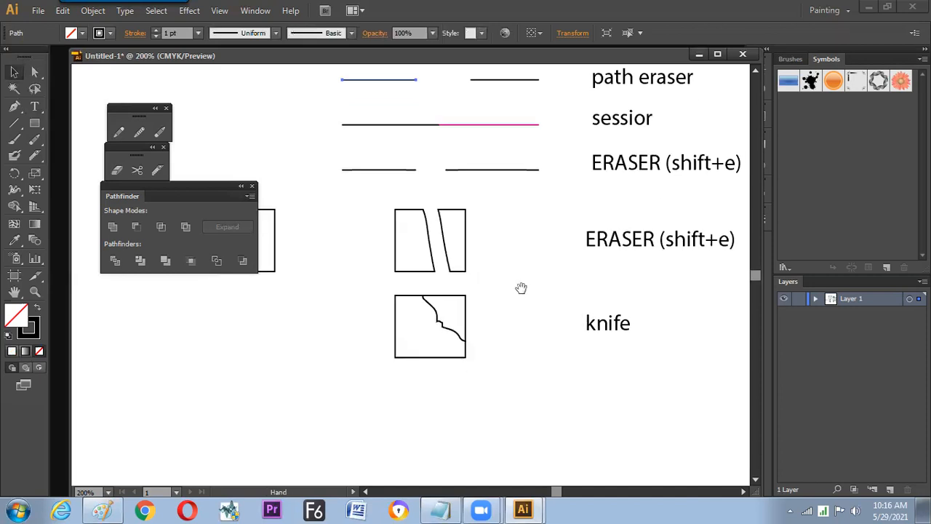
click(477, 336)
drag(283, 272, 459, 420)
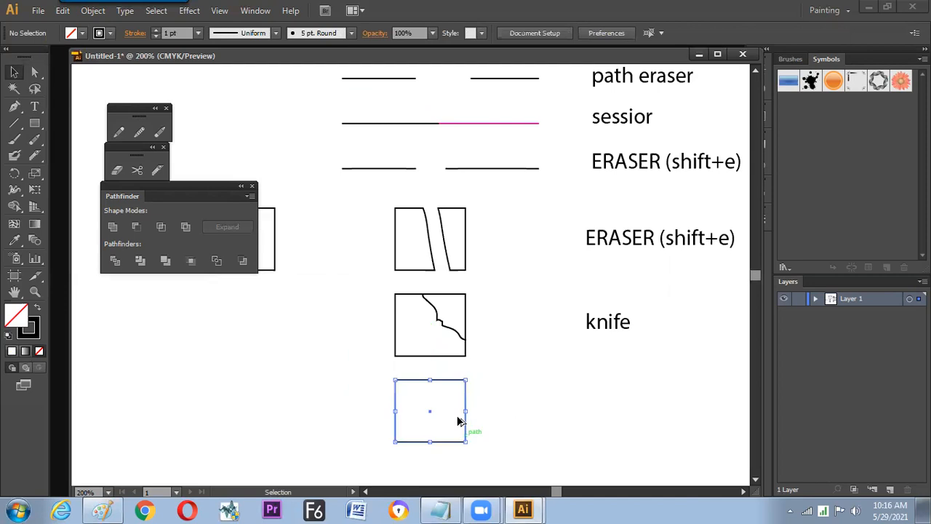
click(158, 170)
drag(420, 368, 445, 409)
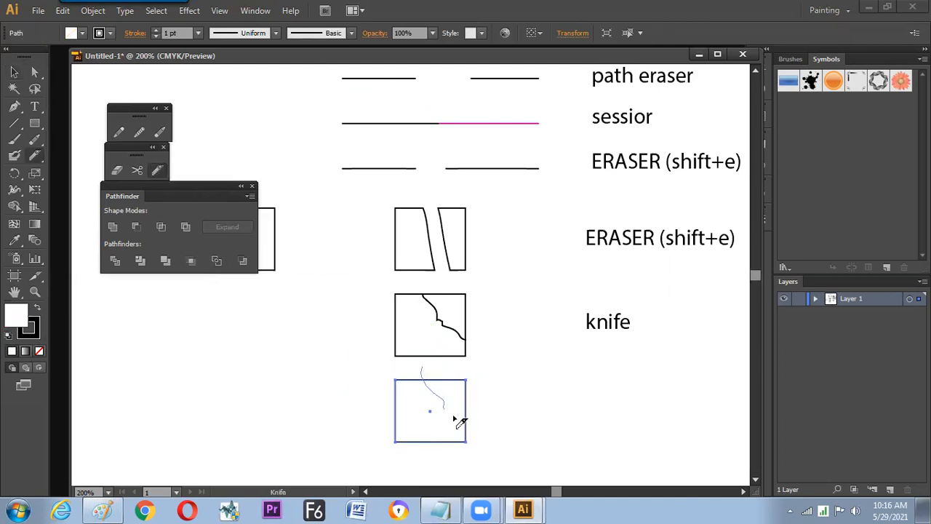
key(v)
click(527, 397)
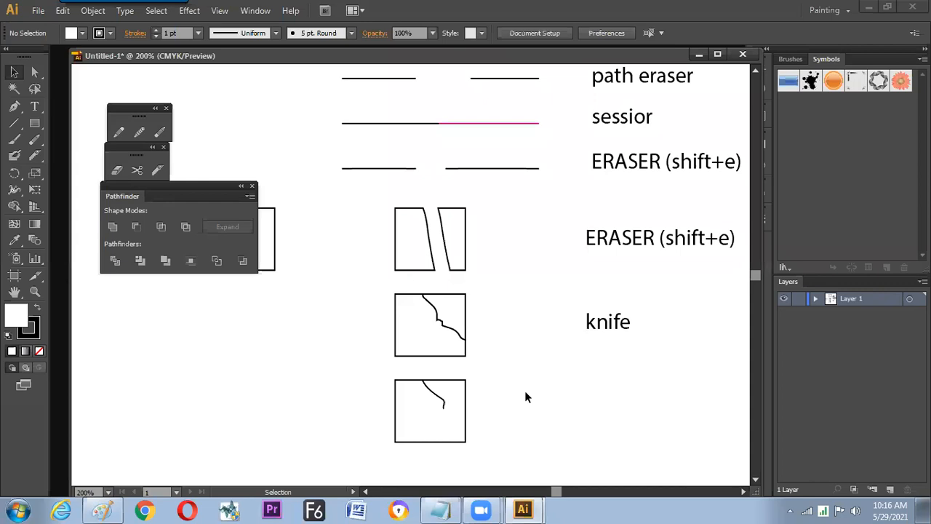
- Delete the "ERASER (shift+e)" label beside the erased rectangle and move the remaining eraser and knife labels down between their paired samples
click(617, 245)
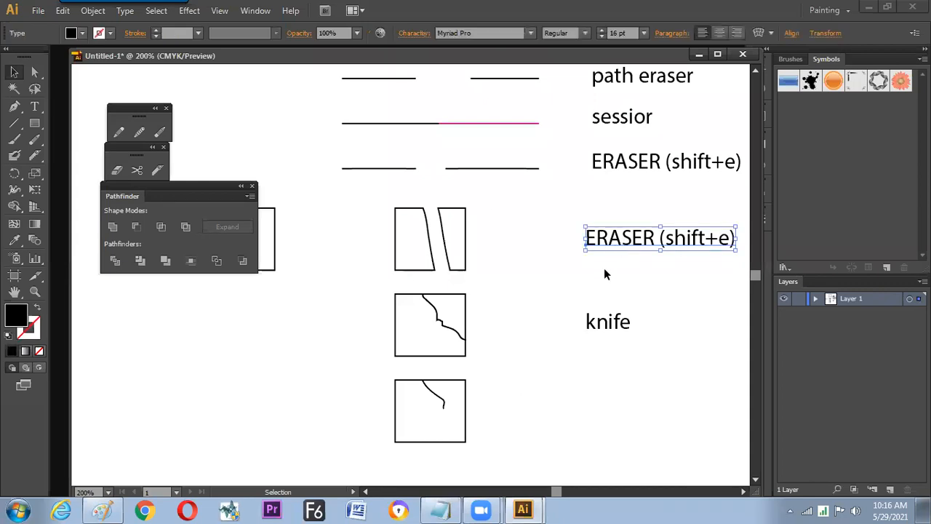
key(Delete)
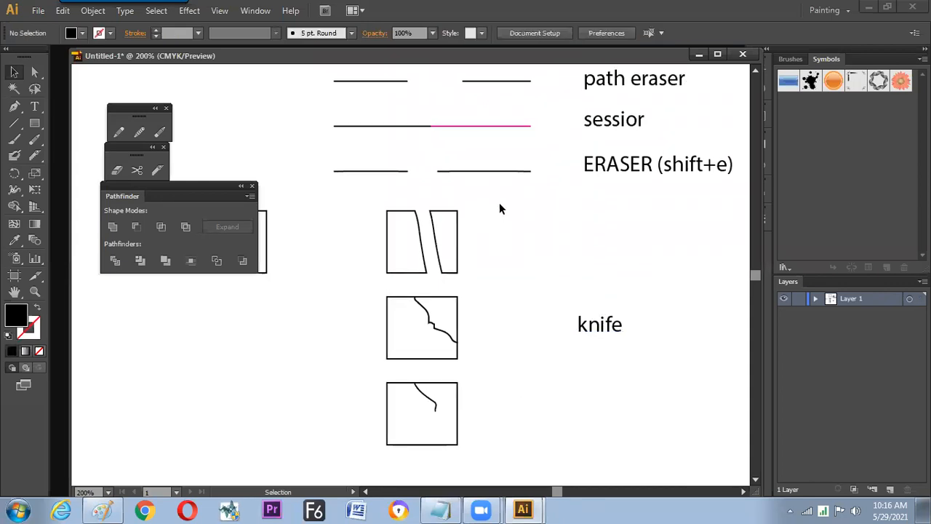
mouse_move(619, 174)
mouse_down()
mouse_move(619, 210)
mouse_move(623, 181)
mouse_up()
drag(611, 325, 617, 366)
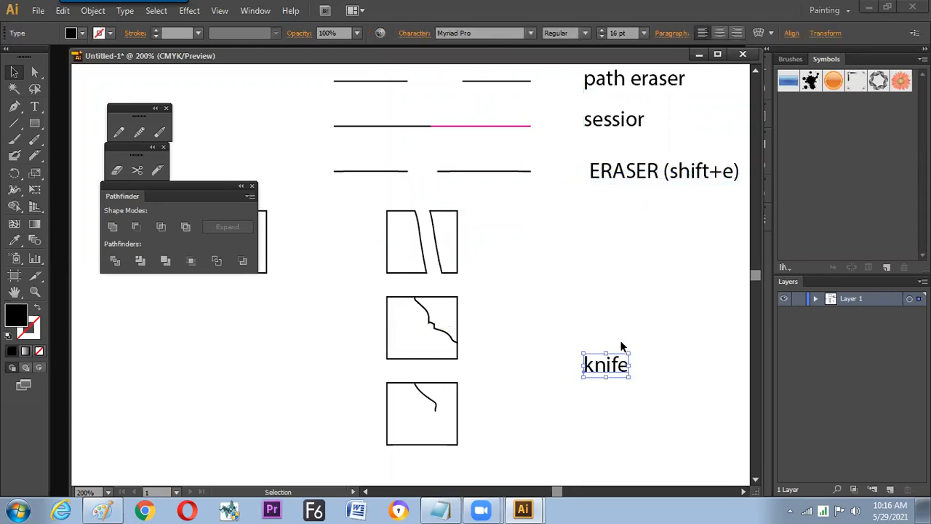
click(622, 346)
drag(603, 171, 612, 204)
click(589, 282)
- Draw a vertical line left of the "ERASER (shift+e)" label, apply default colours, and add an anchor point near each end
click(15, 122)
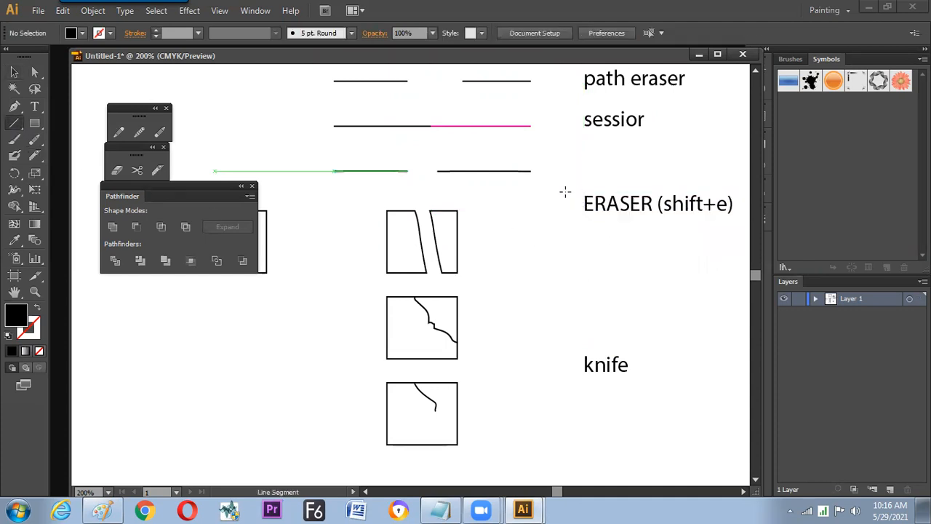
drag(557, 176, 558, 247)
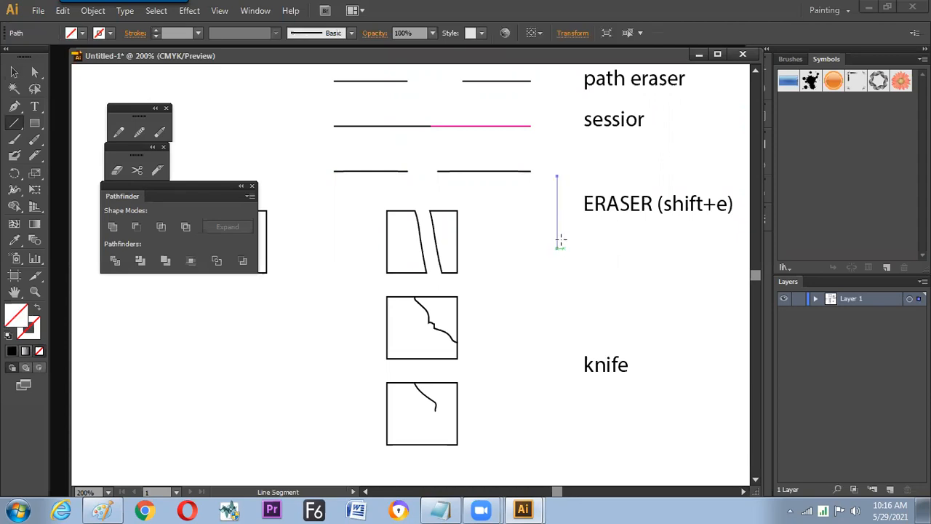
key(d)
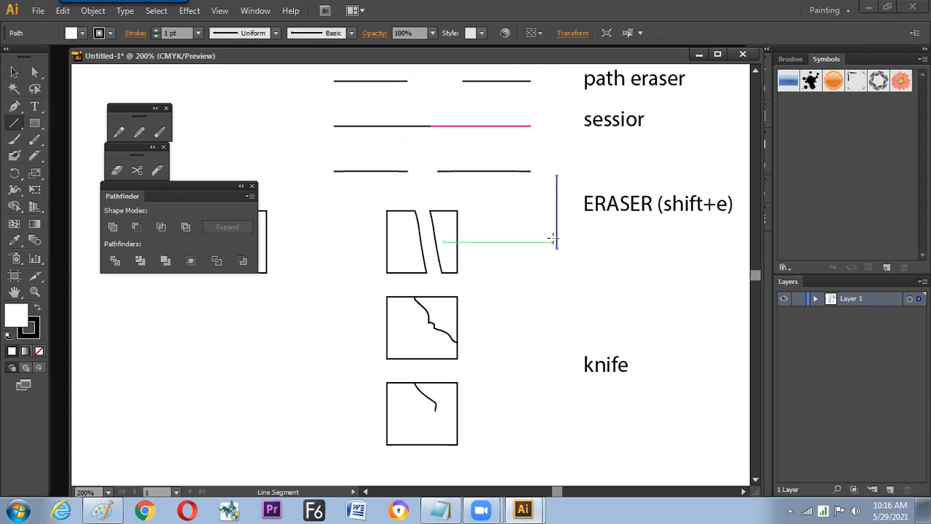
key(p)
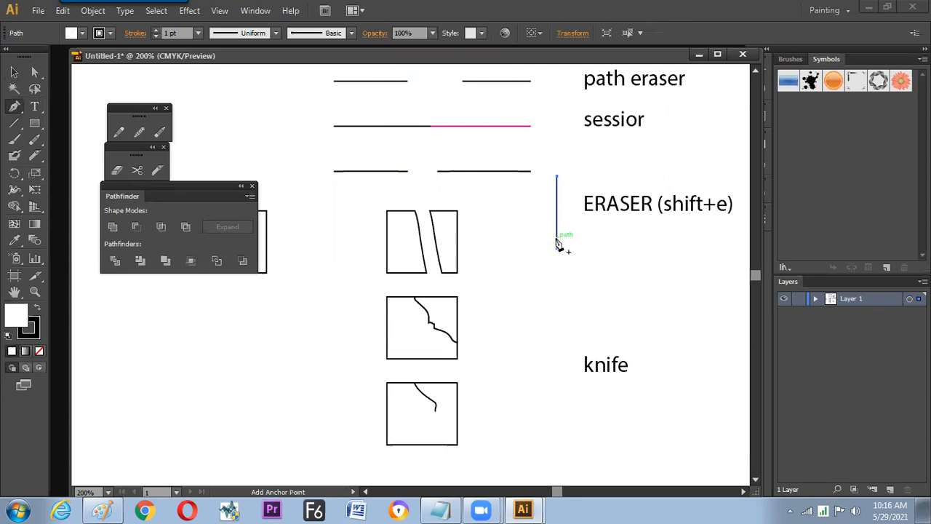
click(557, 245)
- Shape the vertical line into a square bracket by shifting both endpoints left and aligning each with its neighbouring anchor point
key(a)
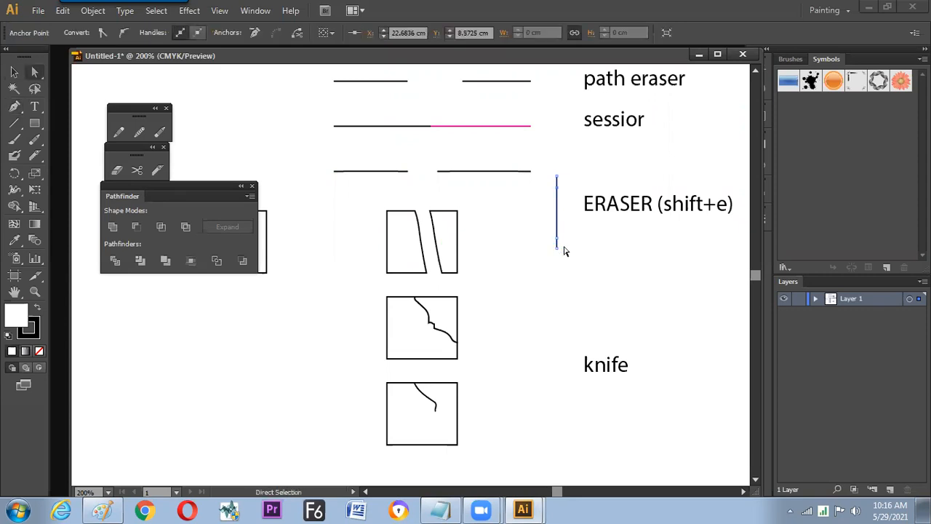
click(556, 238)
shift+drag(551, 171, 560, 180)
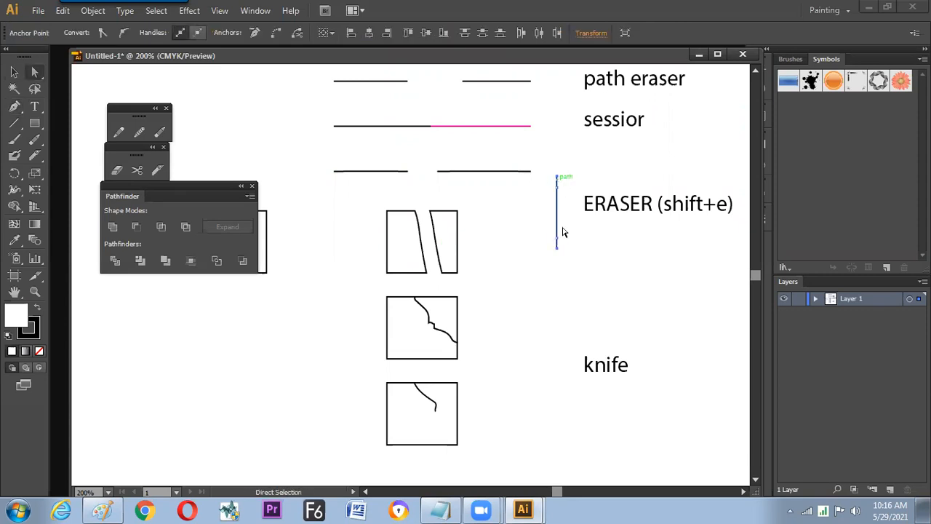
drag(556, 248, 545, 247)
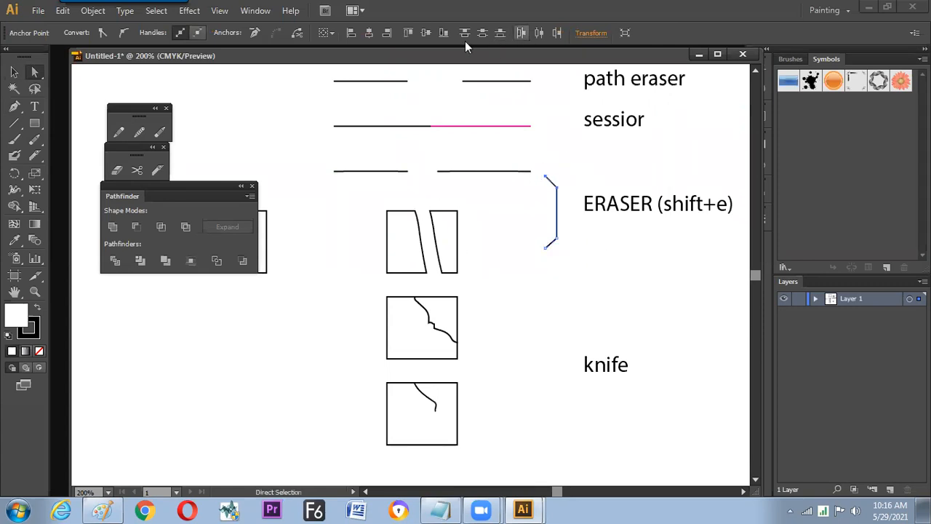
click(407, 33)
click(443, 33)
- Copy the bracket down beside the "knife" label to group the two knife samples
click(14, 72)
click(613, 287)
drag(557, 240, 618, 382)
click(630, 305)
key(space)
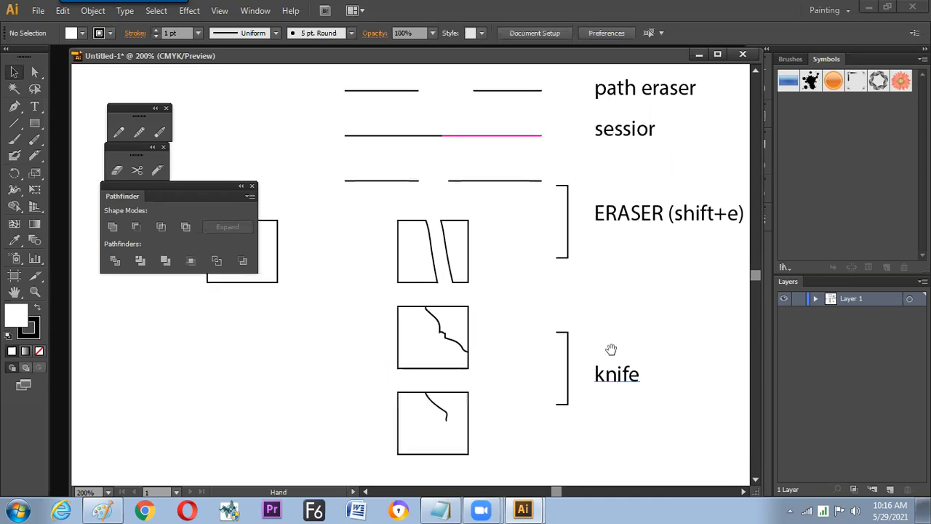
key(ctrl+minus)
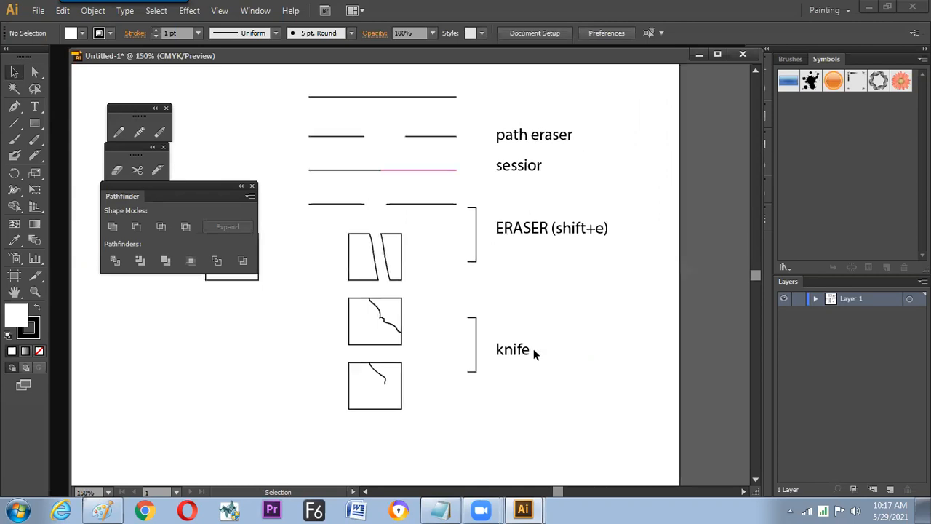
- Copy the uncut sample rectangle to the empty area in the upper left of the artboard
key(space)
drag(541, 313, 641, 305)
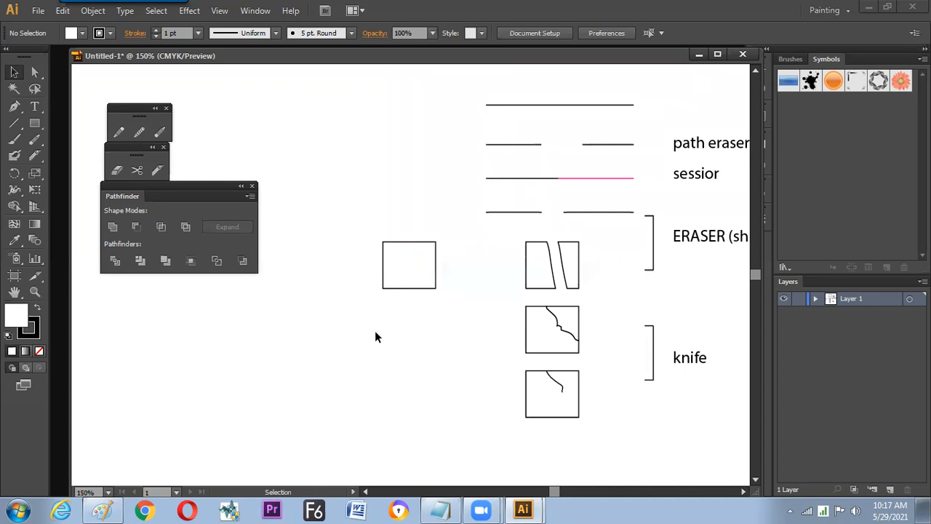
click(418, 289)
scroll(426, 359, up, 1)
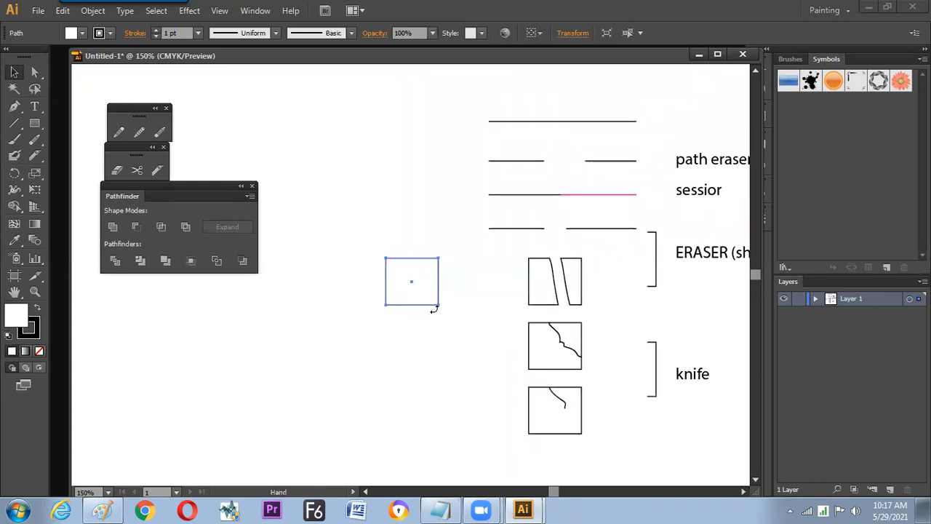
drag(441, 298, 446, 316)
key(ctrl+z)
click(443, 287)
drag(508, 122, 354, 140)
click(400, 165)
drag(388, 287, 252, 137)
drag(429, 179, 387, 203)
key(ctrl+minus)
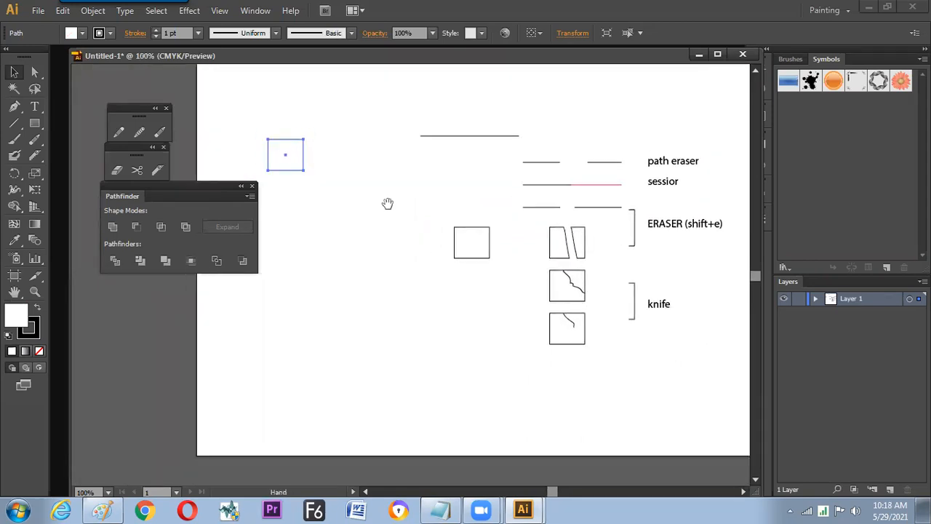
- Shift all the cutting samples and their labels slightly right as one selection, leaving the new rectangle copy in place
drag(408, 101, 729, 374)
drag(663, 164, 681, 167)
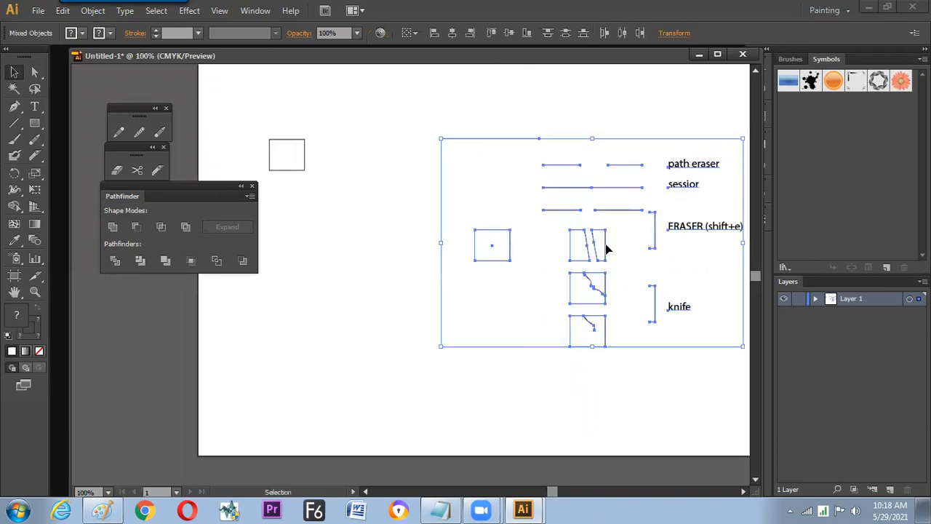
click(535, 268)
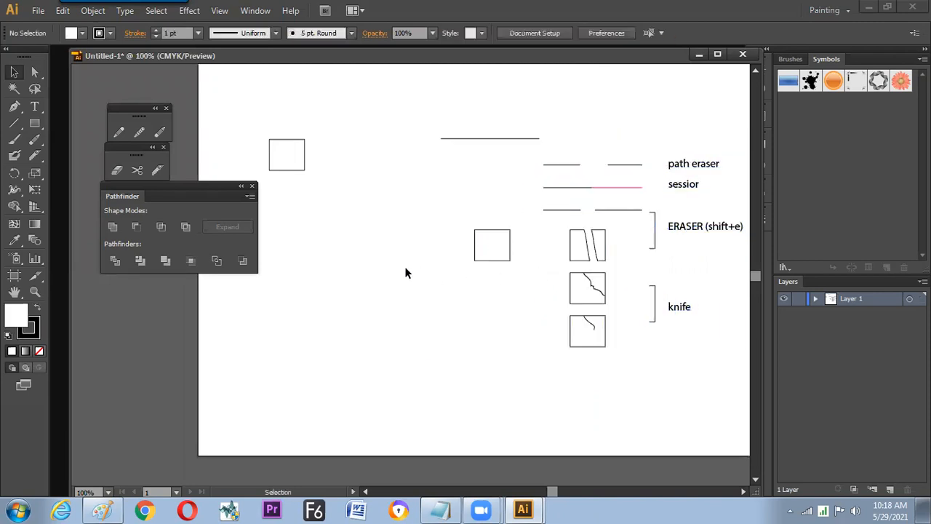
mouse_move(376, 280)
mouse_down()
mouse_move(397, 281)
mouse_move(371, 284)
mouse_up()
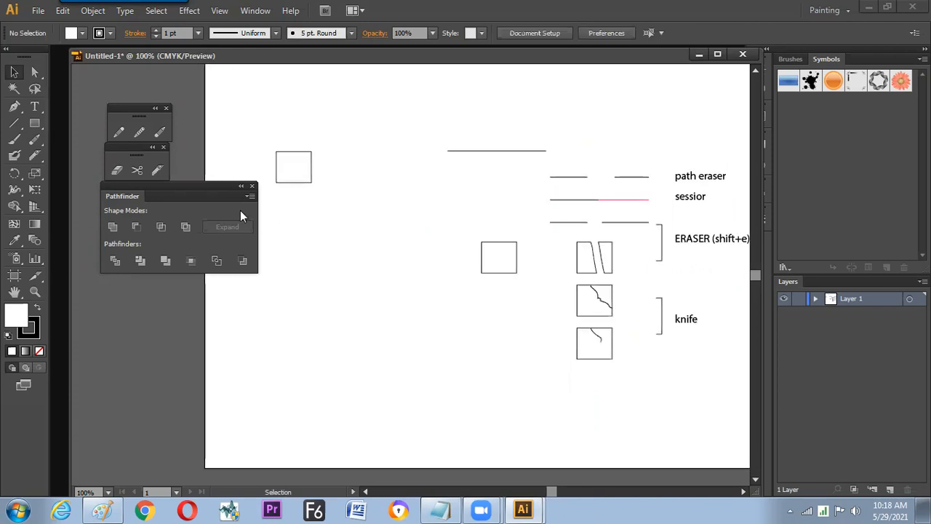
- Duplicate the rectangle in the artboard's upper left and offset the two so they overlap diagonally at one corner
drag(306, 185, 328, 208)
drag(277, 135, 283, 156)
click(310, 216)
drag(310, 113, 257, 128)
click(299, 175)
double_click(291, 165)
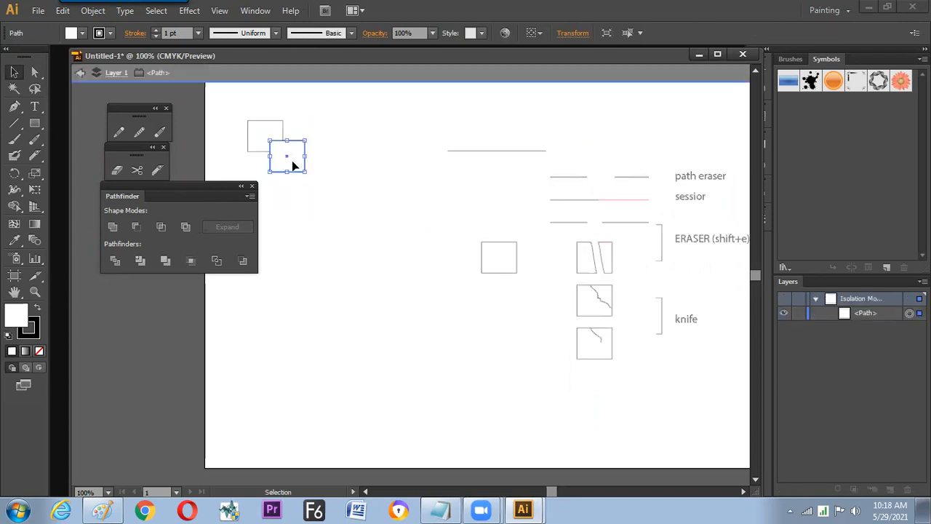
click(80, 72)
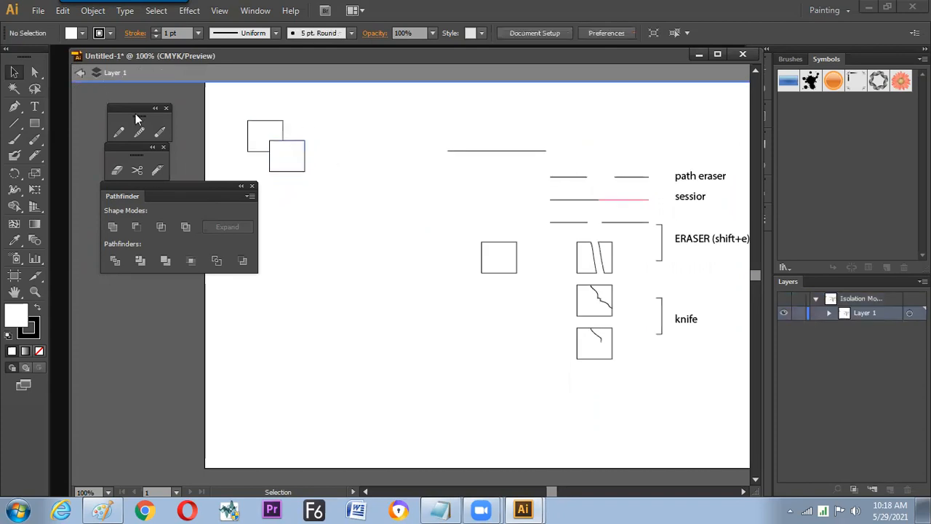
click(79, 73)
drag(296, 173, 293, 168)
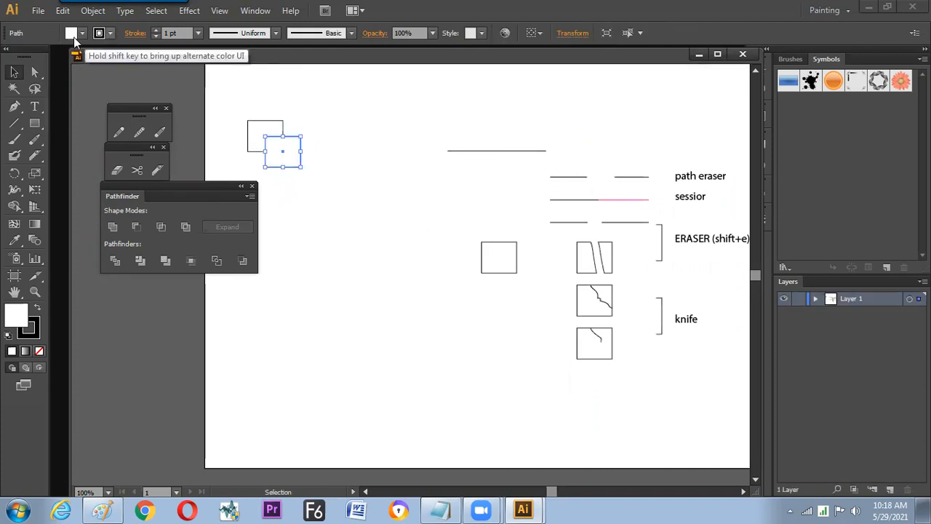
- Fill the front rectangle of the overlapping pair with red
click(110, 33)
click(48, 57)
click(329, 123)
- Copy the overlapping pair down to the right and cut the red rectangle out of the copy with Pathfinder's Minus Front
drag(244, 109, 353, 193)
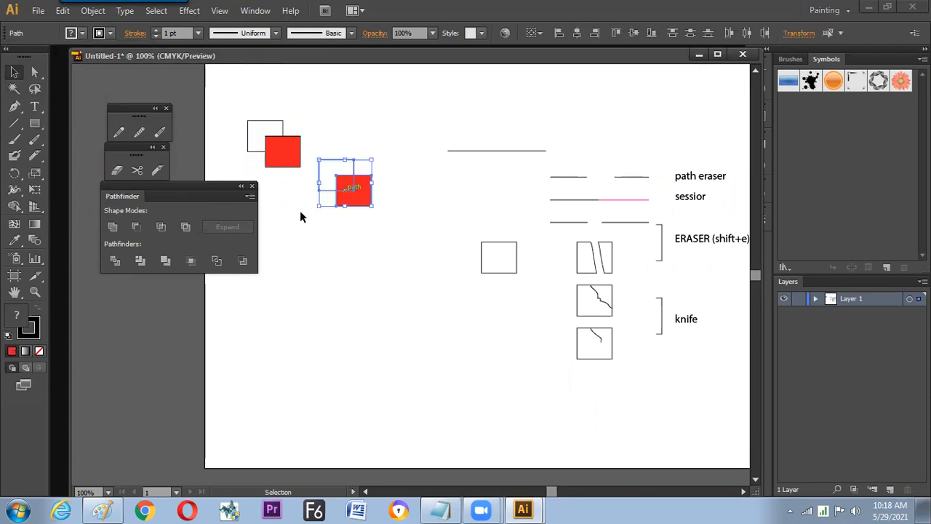
click(135, 228)
click(339, 214)
click(334, 182)
click(317, 265)
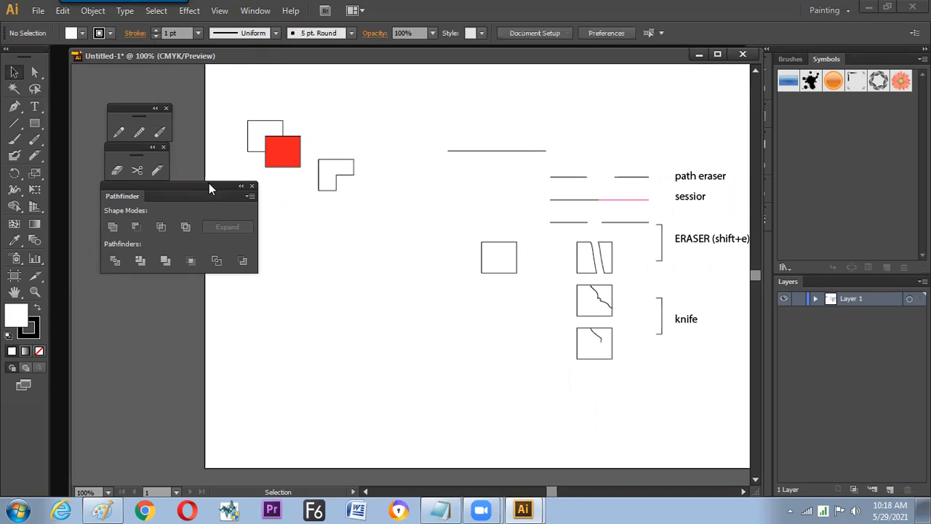
- Copy the "path eraser" label beside the L-shaped result and draw a long vertical divider line between the two sample groups
mouse_move(713, 180)
mouse_down()
mouse_move(401, 177)
mouse_move(409, 162)
mouse_up()
key(backslash)
drag(434, 100, 434, 431)
drag(394, 218, 392, 217)
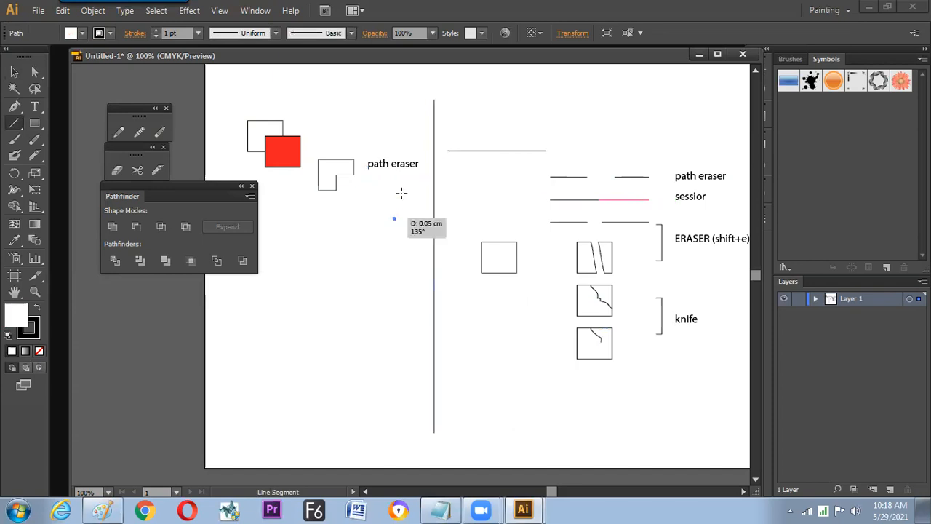
key(ctrl+z)
key(v)
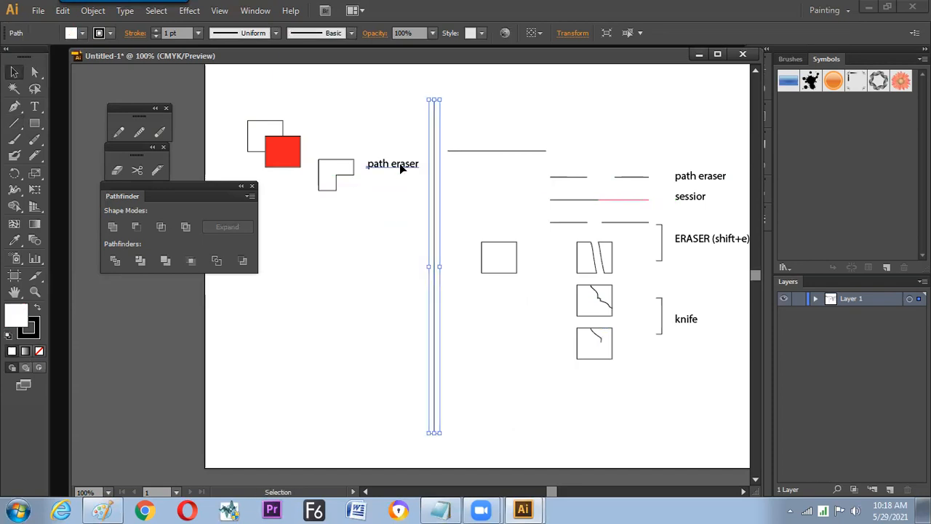
- Change the copied label to "path finder" and place one above the L-shape and a duplicate lower down
triple_click(399, 163)
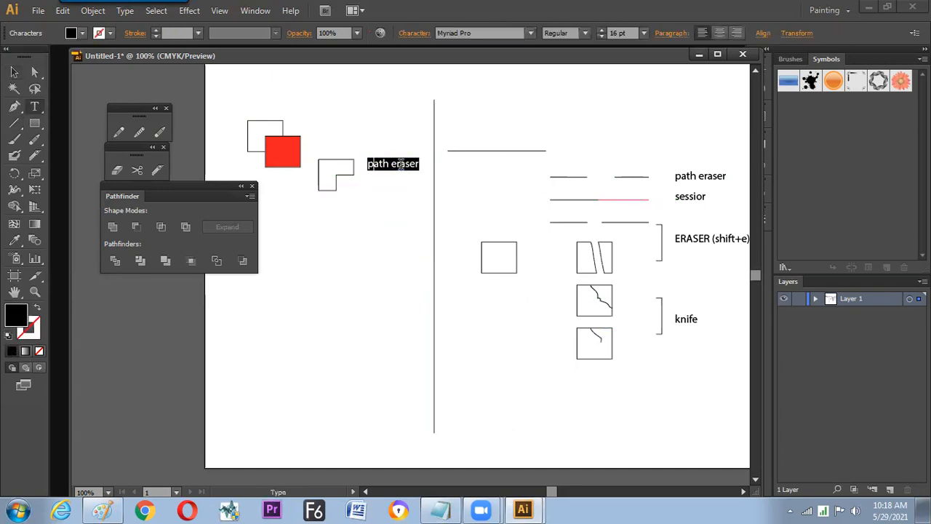
text(path find)
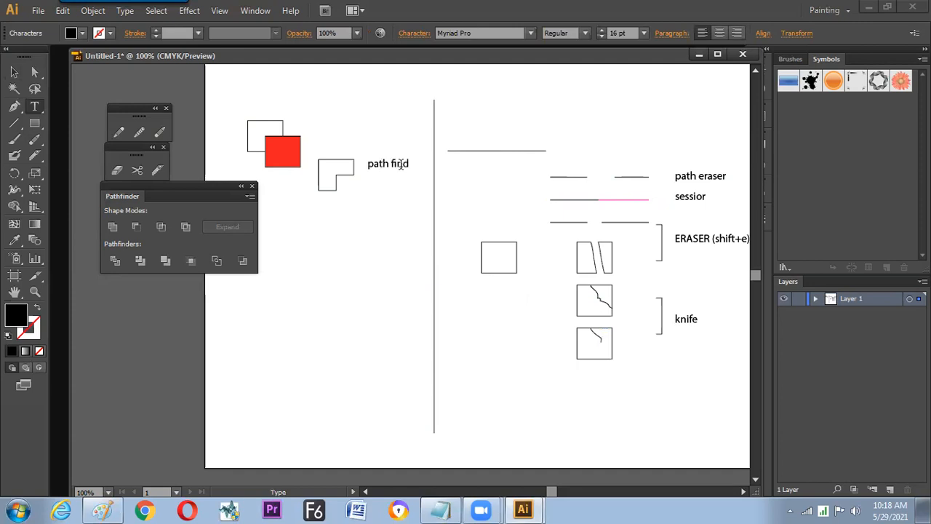
click(14, 72)
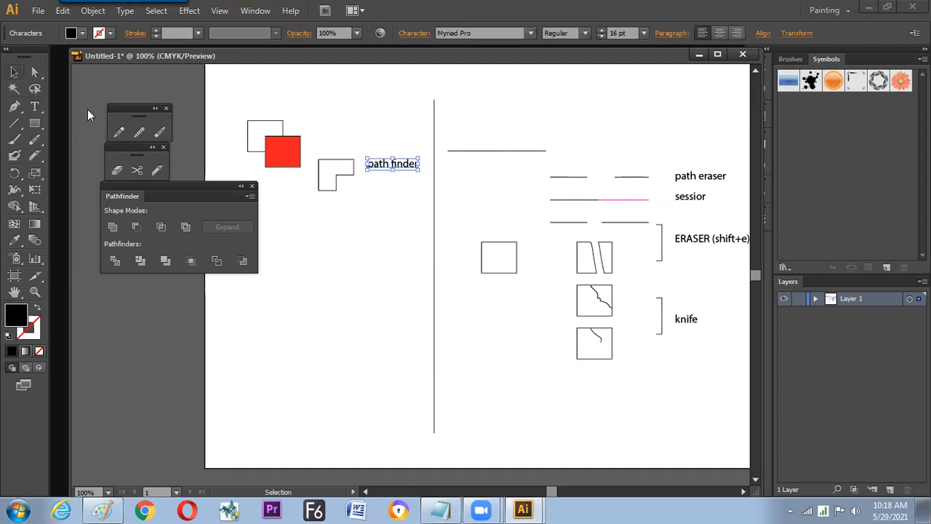
drag(389, 173, 399, 262)
click(392, 189)
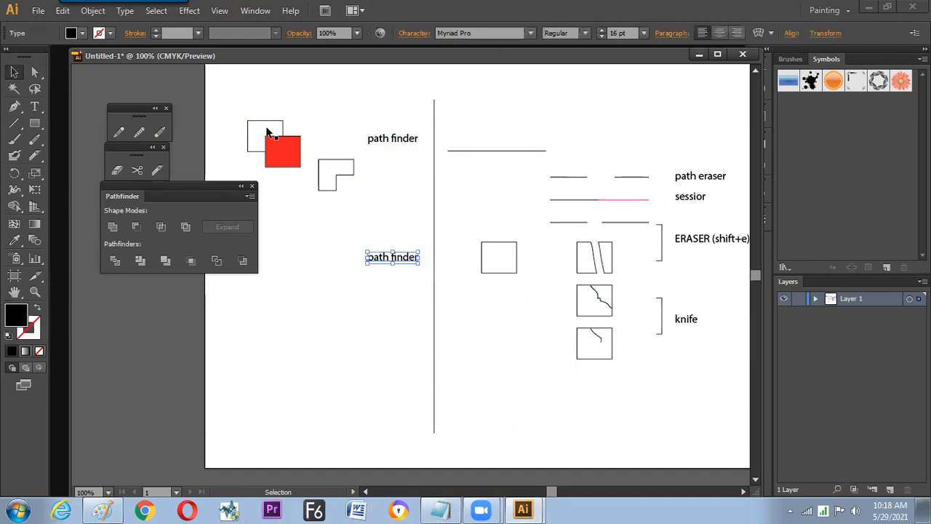
- Copy the overlapping rectangle pair further down the artboard and draw a rising diagonal line across the copy
drag(283, 150, 289, 320)
click(289, 342)
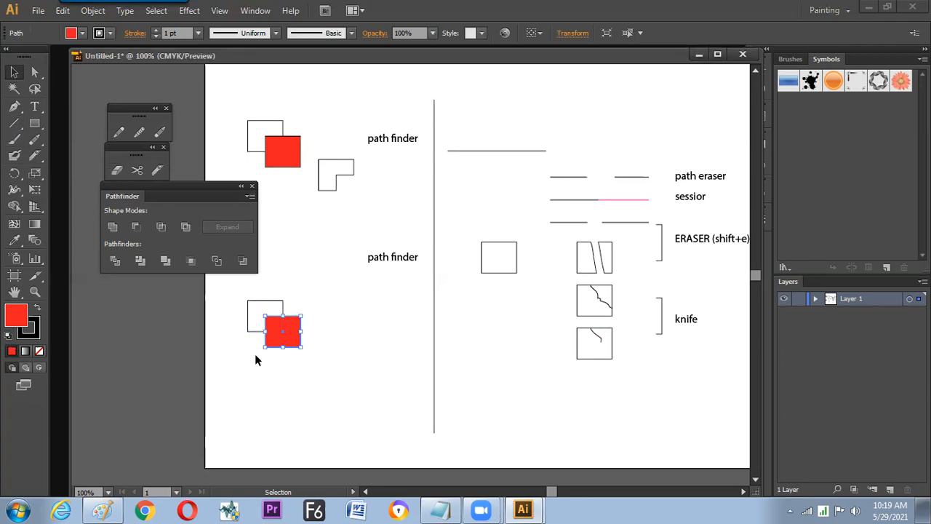
click(14, 122)
drag(233, 358, 314, 291)
key(v)
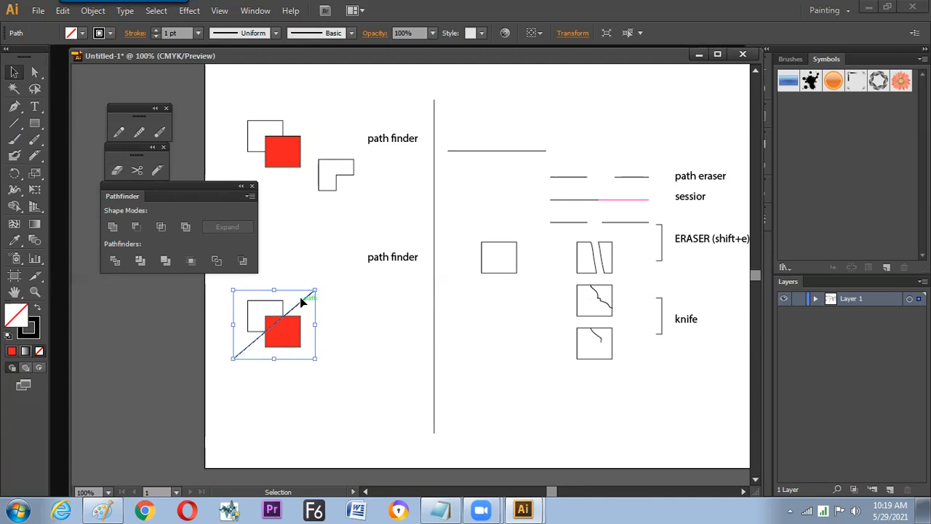
- Cut the rectangles beneath the diagonal line with Divide Objects Below and pull the resulting pieces apart
click(94, 11)
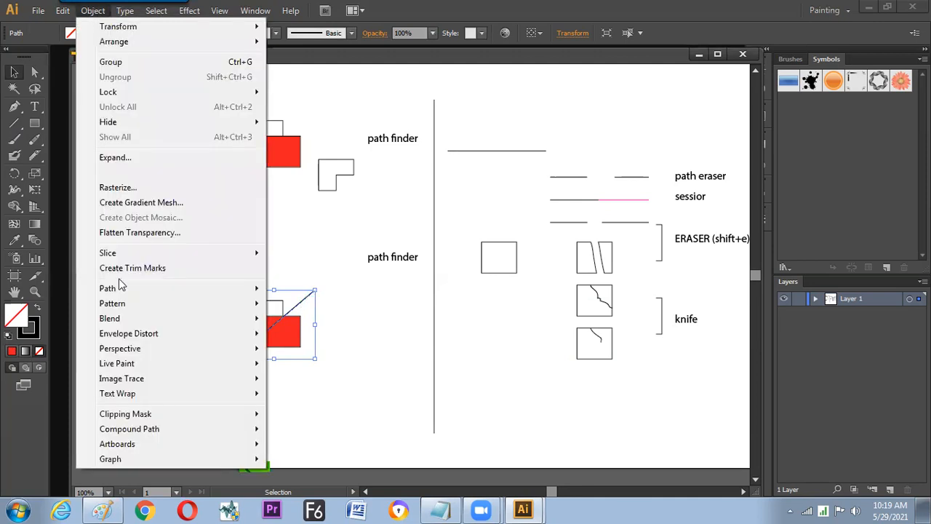
mouse_move(121, 291)
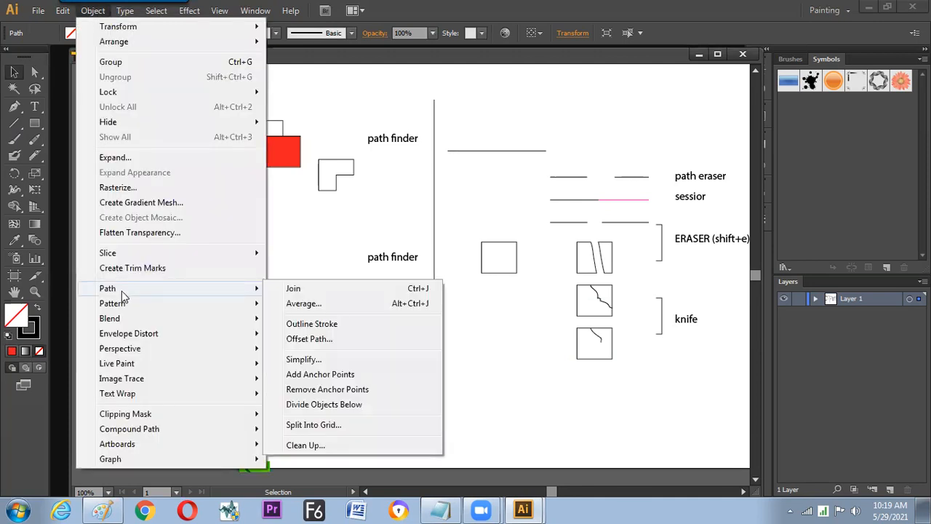
click(339, 405)
drag(291, 344, 304, 352)
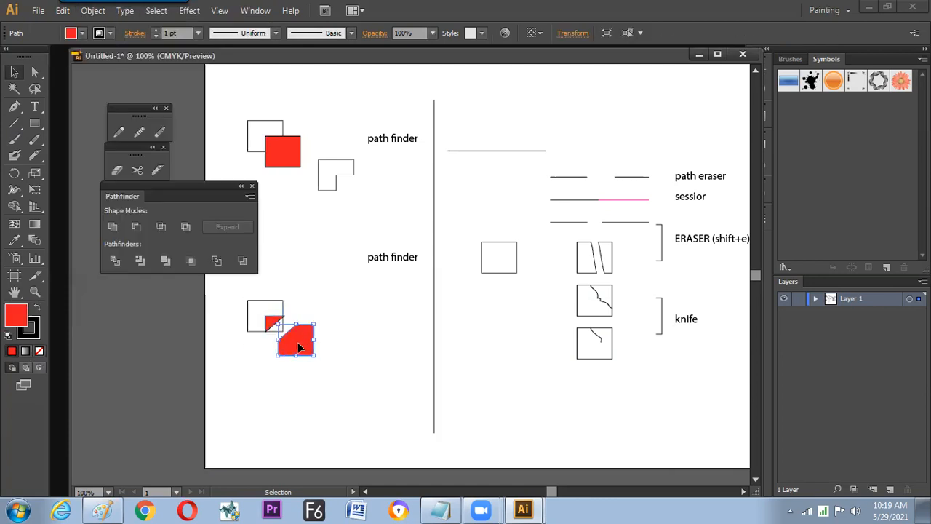
click(251, 301)
click(304, 373)
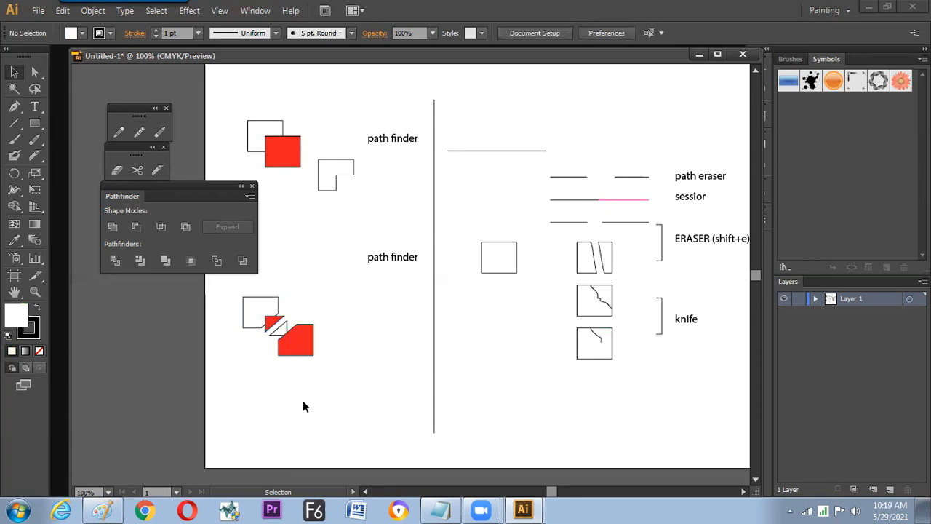
- Move all the divided pieces together to the right, freeing space beside them
drag(225, 306, 317, 368)
drag(265, 317, 318, 336)
click(306, 259)
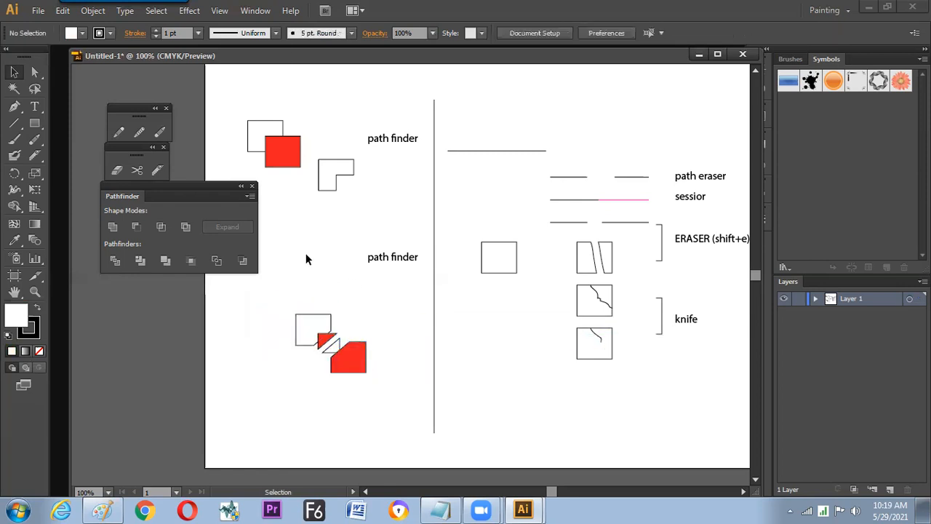
- Place another copy of the overlapping pair left of the divided pieces and draw a diagonal line across it
drag(283, 148, 248, 314)
click(14, 124)
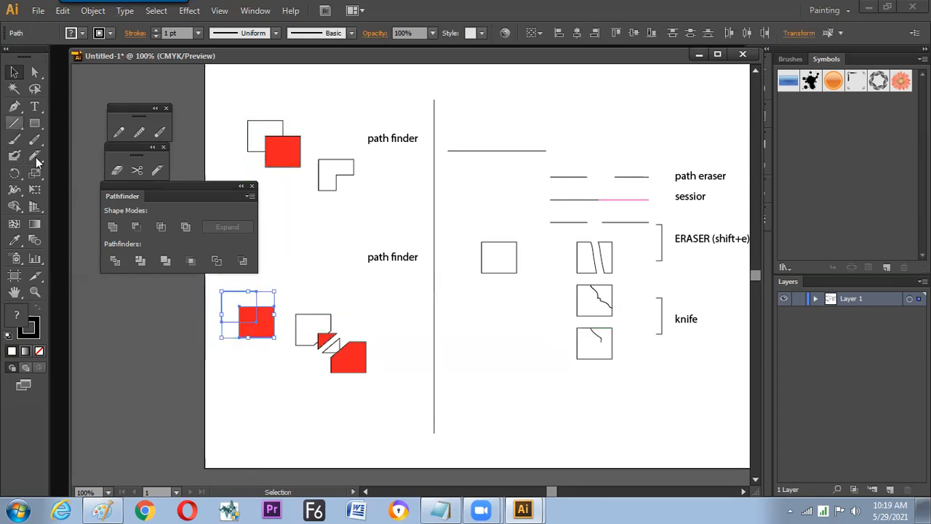
drag(222, 346, 283, 291)
key(v)
click(290, 309)
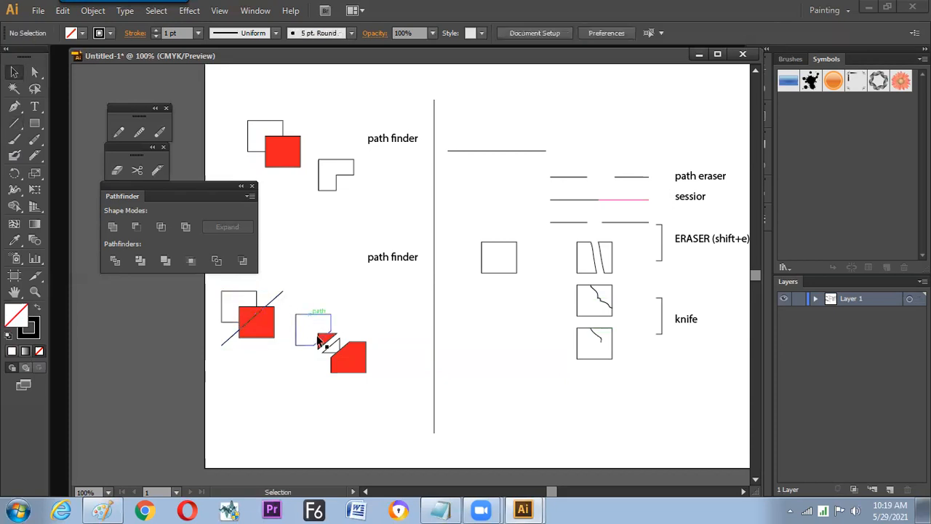
- Select the new diagonal line and locate the Divide Objects Below command without applying it
click(277, 303)
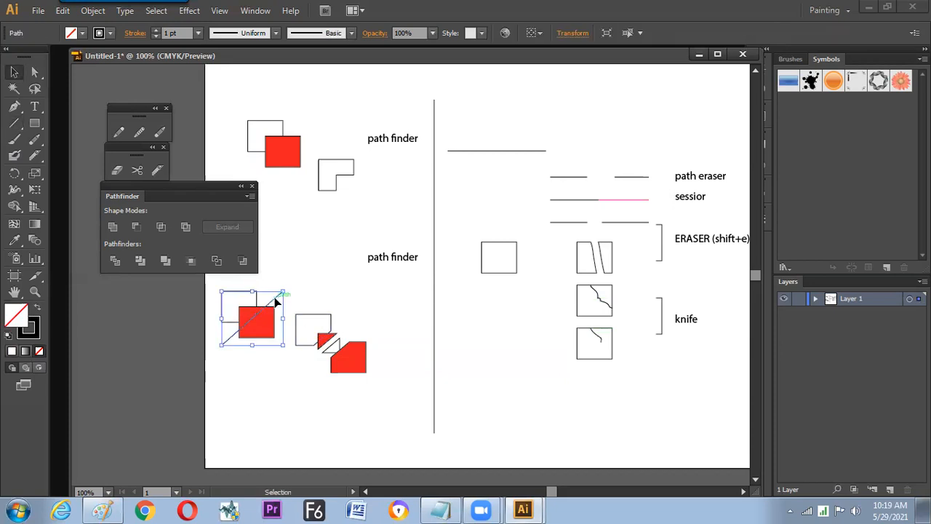
click(93, 11)
mouse_move(120, 286)
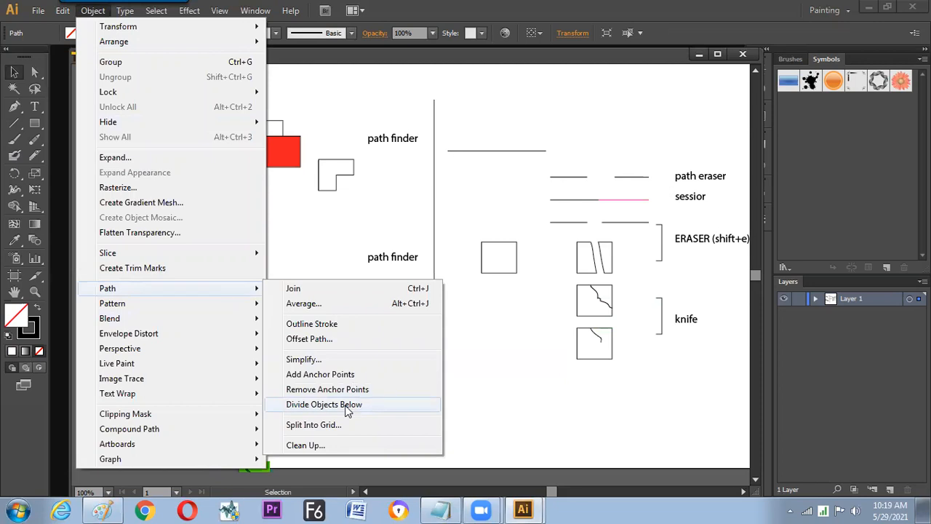
click(330, 264)
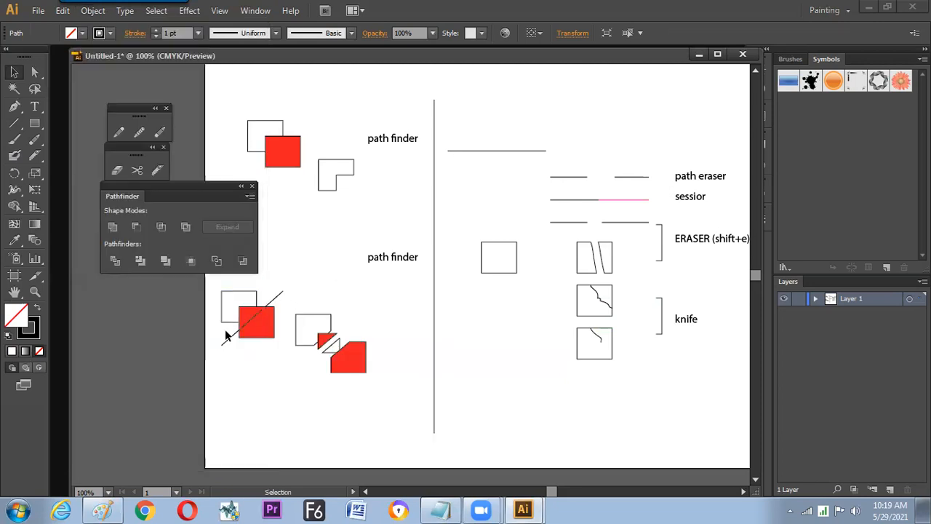
click(226, 336)
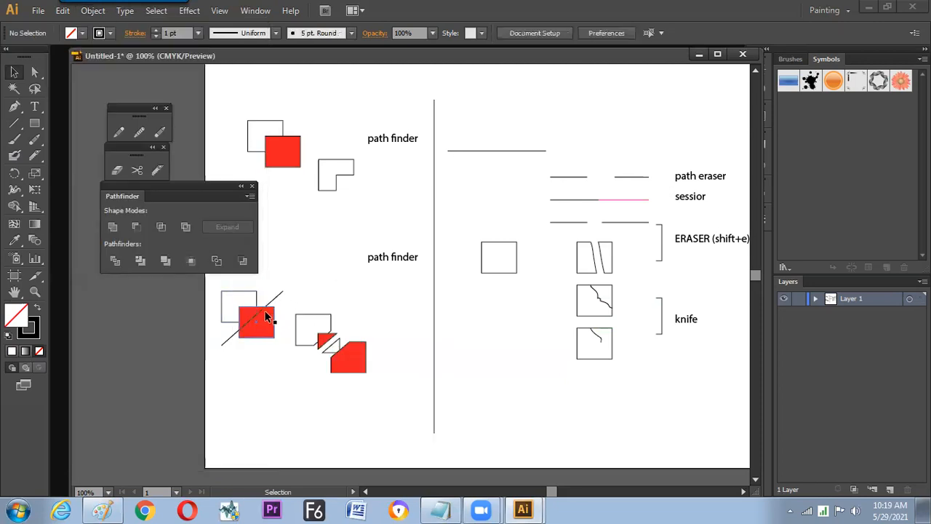
- Change the lower "path finder" label to "object-path-divide object below" and move it left so it clears the divider line
click(391, 258)
drag(394, 263, 315, 259)
key(t)
key(ctrl+a)
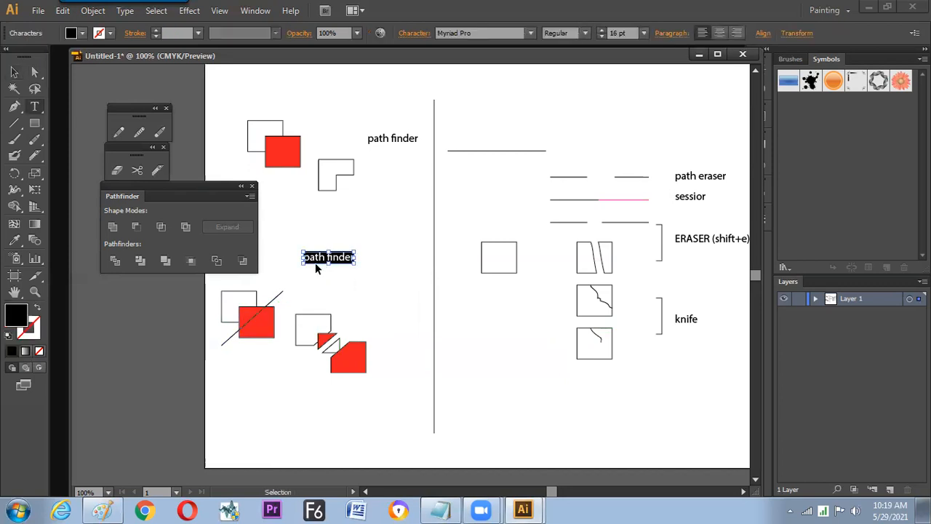
text(object-path-divide object below)
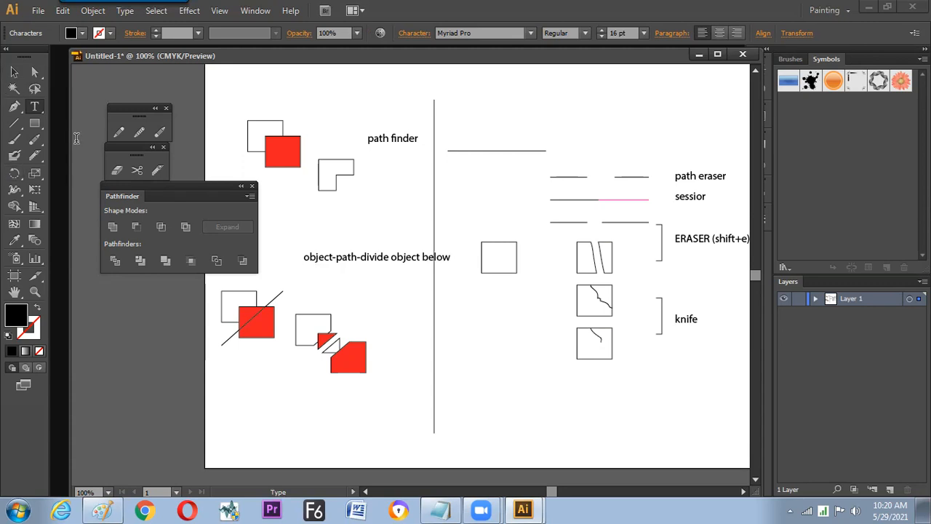
click(14, 72)
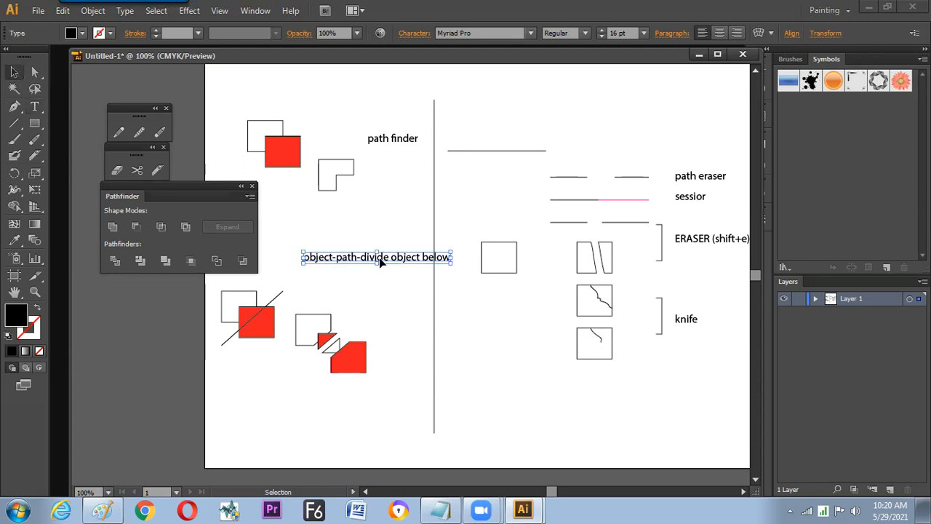
drag(378, 263, 348, 262)
click(402, 302)
- Hide all panels and select every sample and label right of the divider line
key(Tab)
key(space)
mouse_move(408, 312)
mouse_down()
mouse_move(400, 301)
mouse_move(412, 307)
mouse_move(393, 322)
mouse_up()
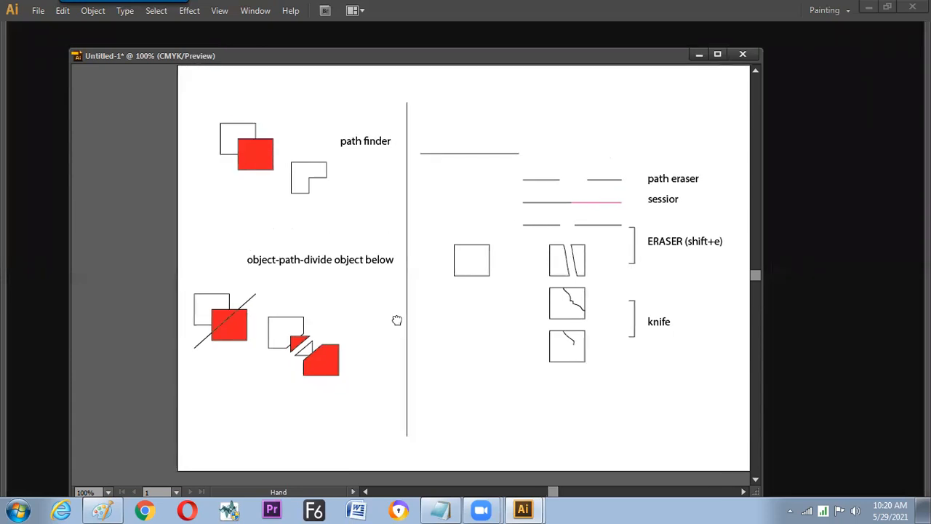
drag(421, 125, 736, 367)
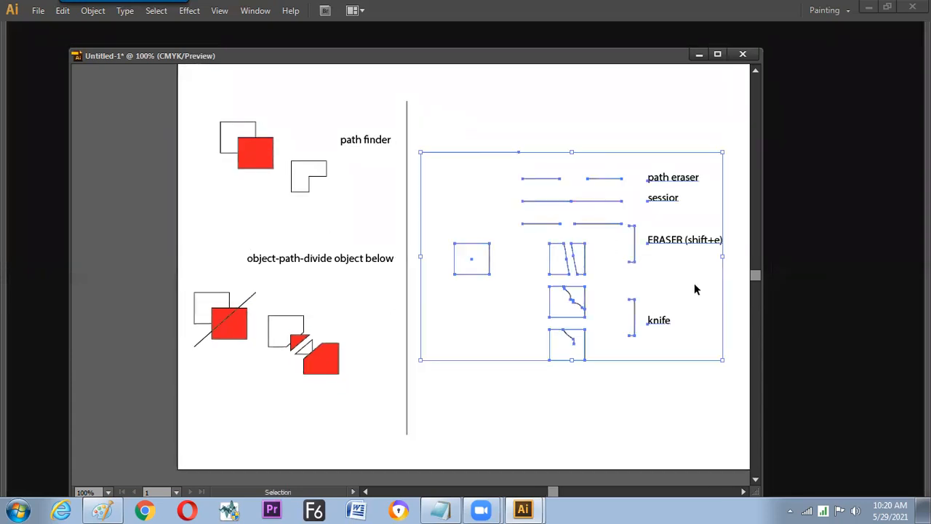
- Move the samples and labels on both sides of the divider line up to free space beneath them
drag(692, 239, 695, 179)
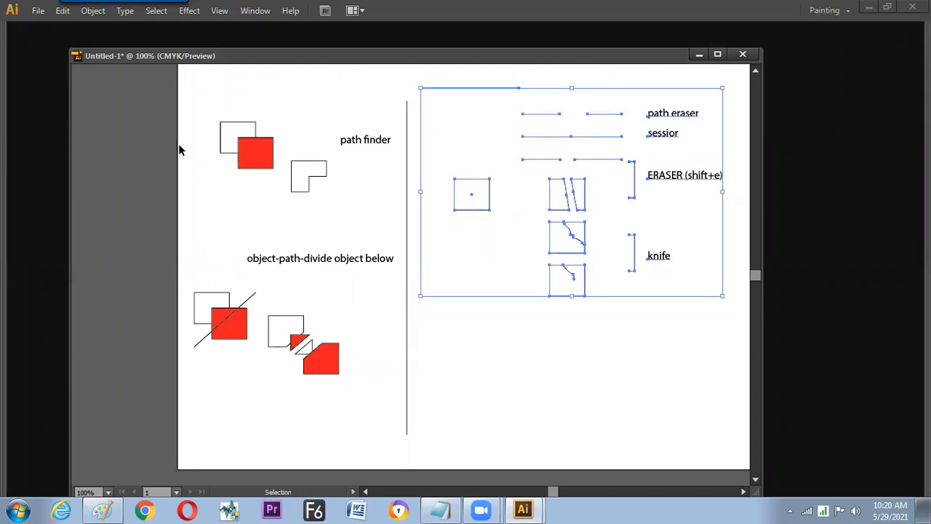
drag(176, 93, 393, 414)
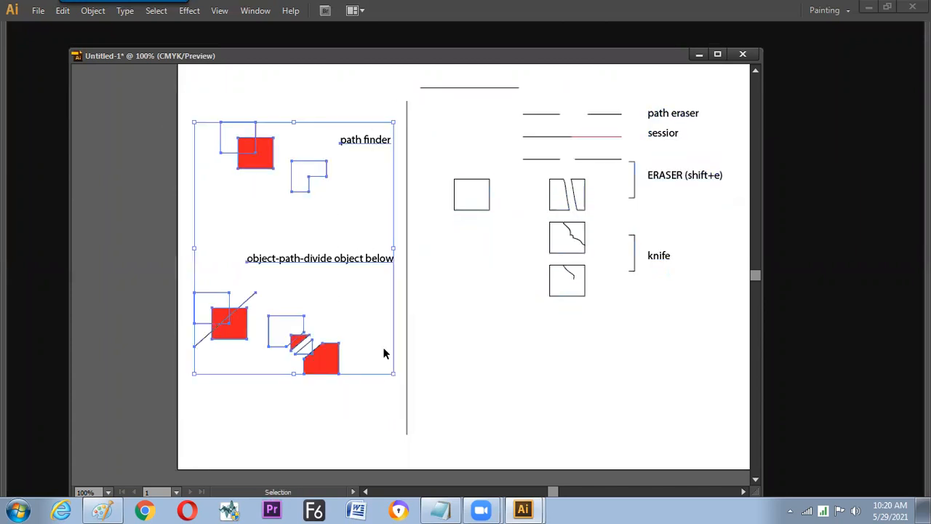
drag(387, 262, 387, 215)
click(429, 275)
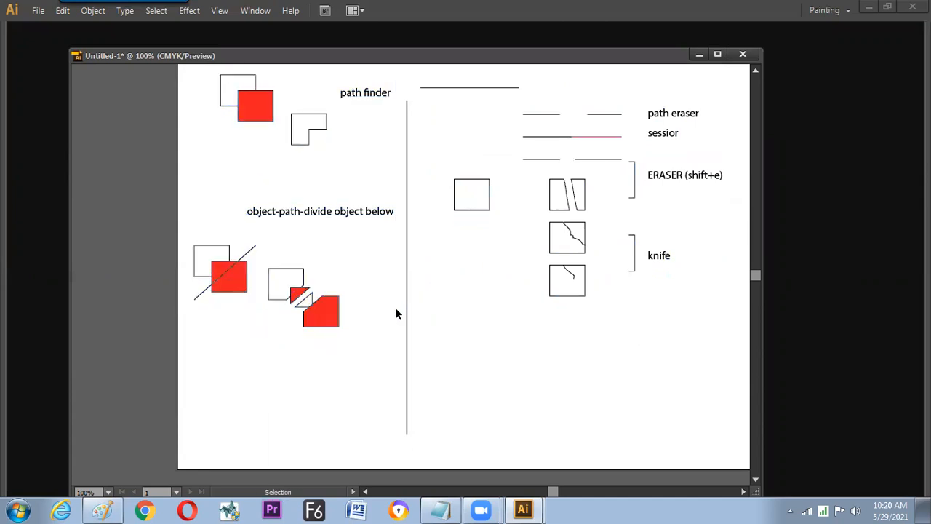
- Show the panels again, shift the Pathfinder panel off the samples and tear off the Shape Builder tool group below it
key(Tab)
drag(380, 320, 422, 307)
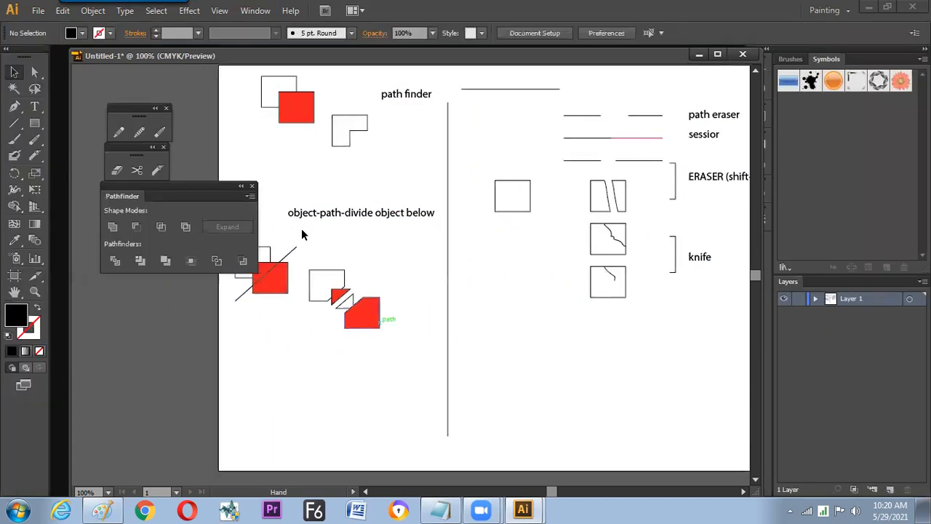
drag(218, 190, 187, 195)
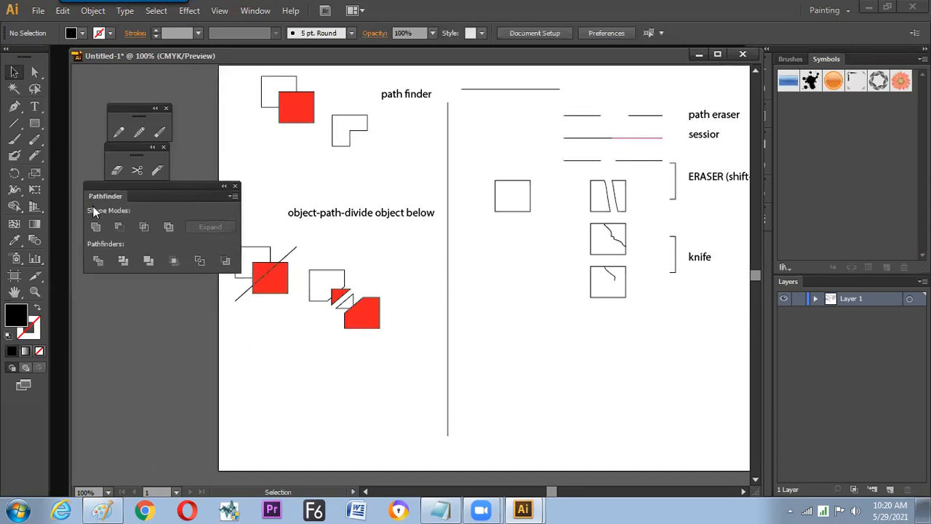
click(19, 210)
click(200, 217)
drag(63, 224, 133, 291)
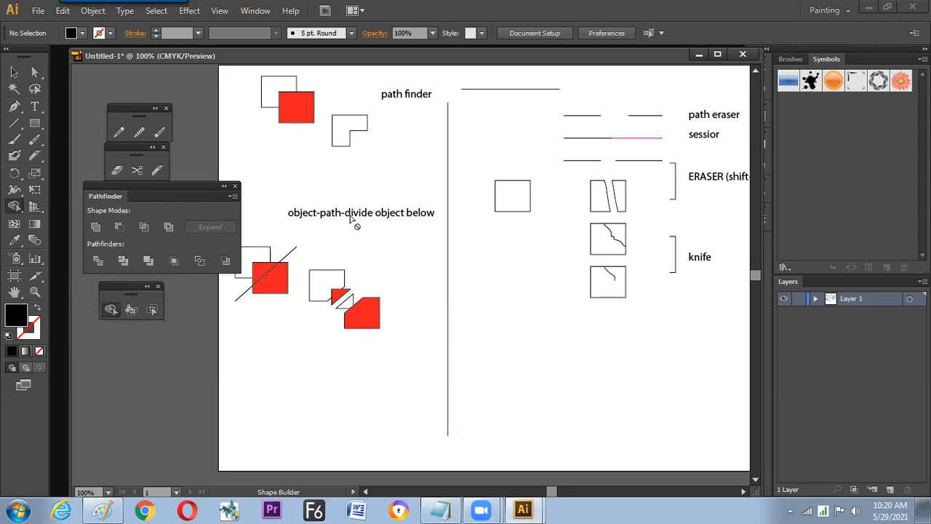
click(14, 71)
key(v)
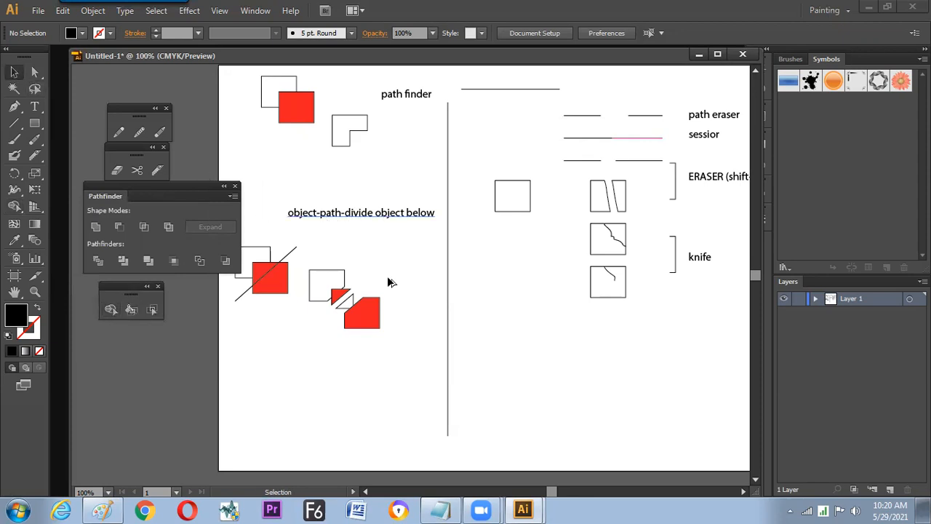
- Copy the "object-path-divide object below" label to below the knife samples and change its text to "shape builder tool"
drag(389, 369, 574, 328)
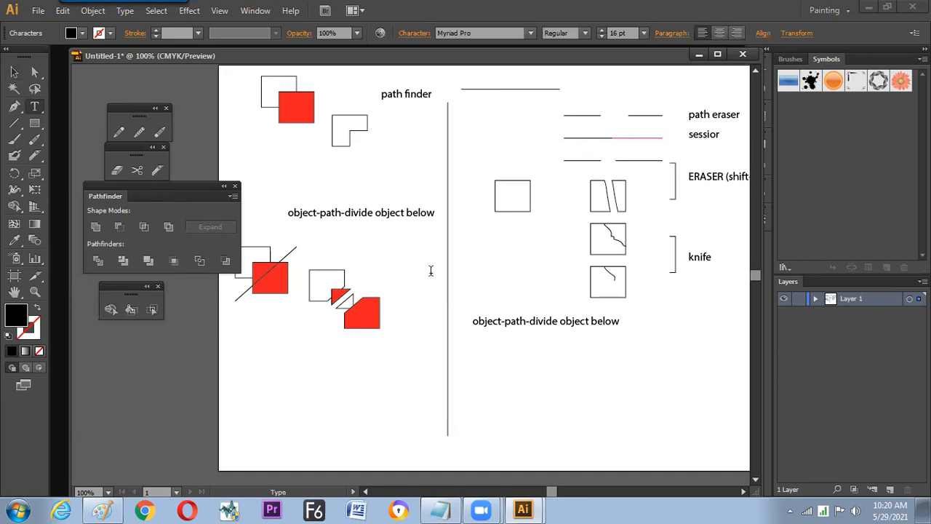
key(ctrl+a)
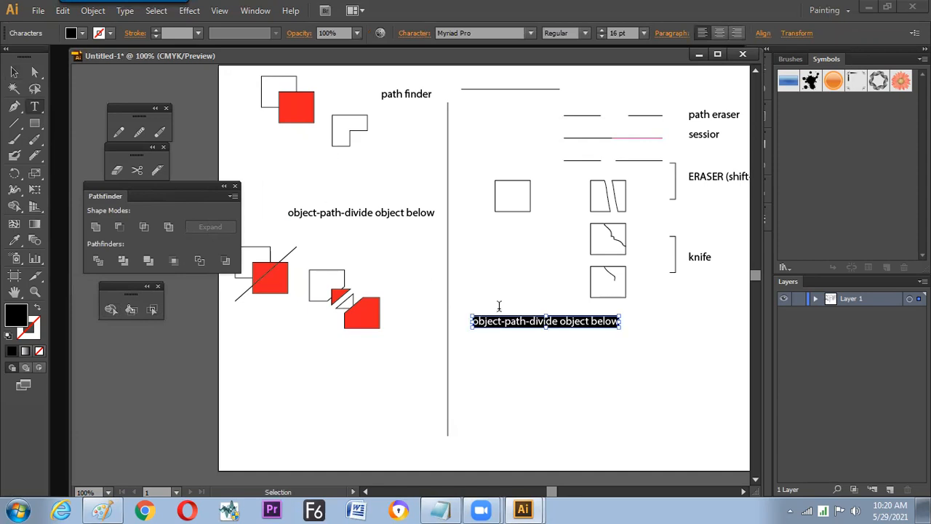
text(sha)
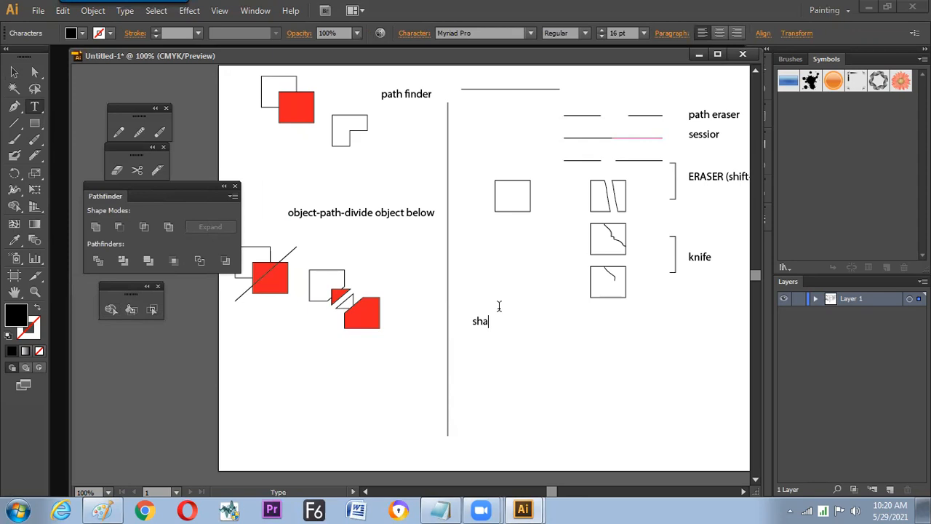
text(pe builder tool)
click(14, 72)
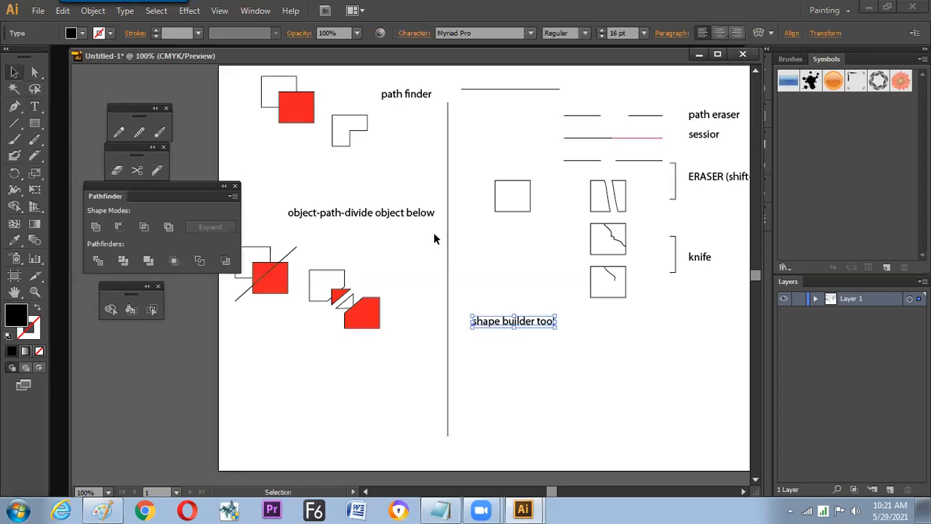
- Place three copies of the overlapping white and red squares in a row below the "shape builder tool" label and space them apart
click(412, 96)
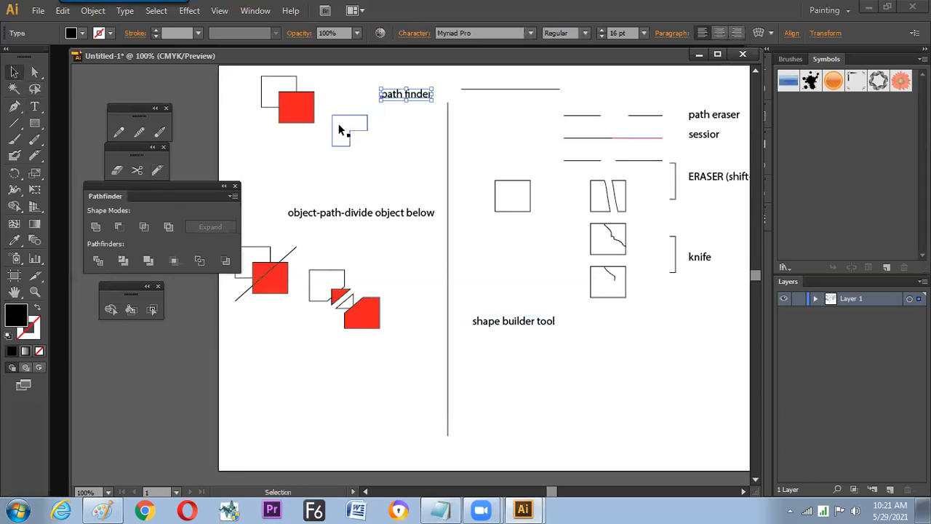
click(496, 326)
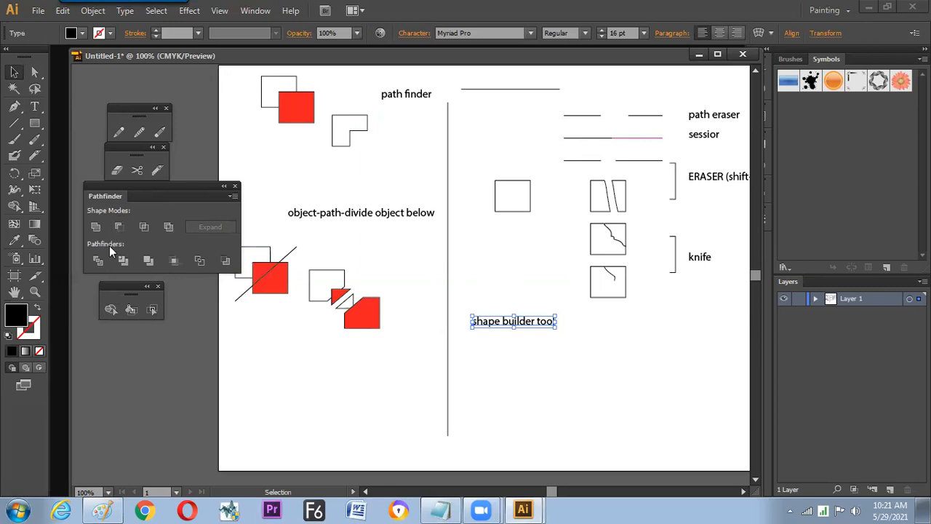
drag(294, 93, 687, 380)
drag(582, 403, 570, 360)
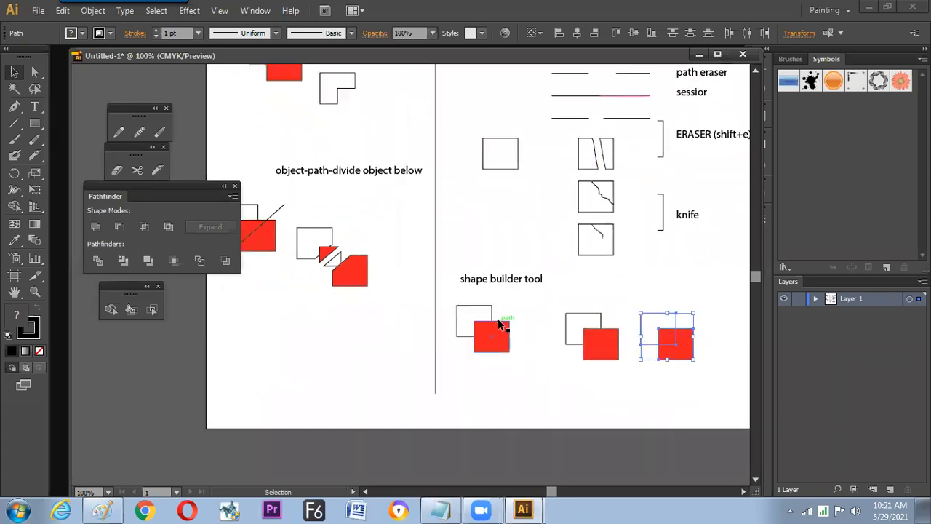
drag(567, 303, 607, 373)
drag(591, 355, 577, 381)
drag(639, 296, 694, 369)
drag(671, 337, 681, 372)
- Split the middle pair into three separate regions with the Shape Builder tool and pull the pieces apart diagonally
drag(546, 334, 608, 400)
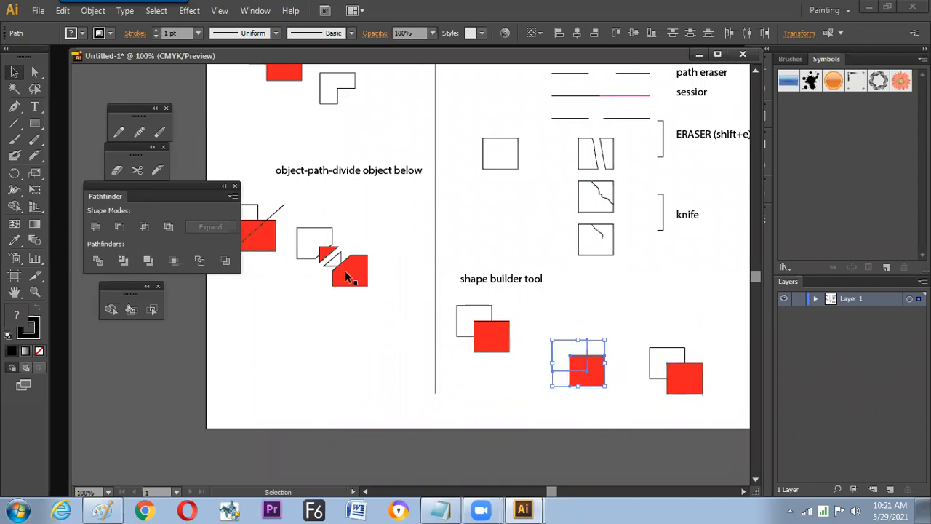
click(111, 310)
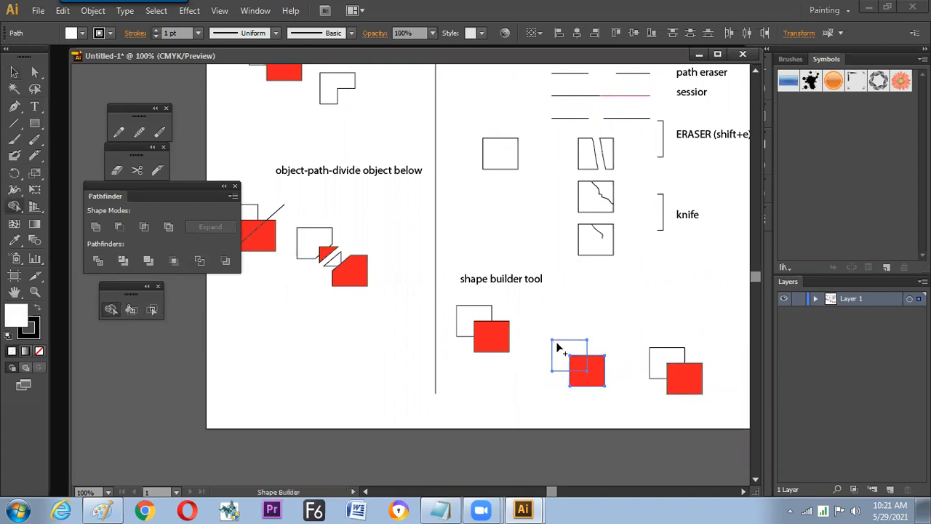
drag(557, 349, 600, 384)
click(14, 72)
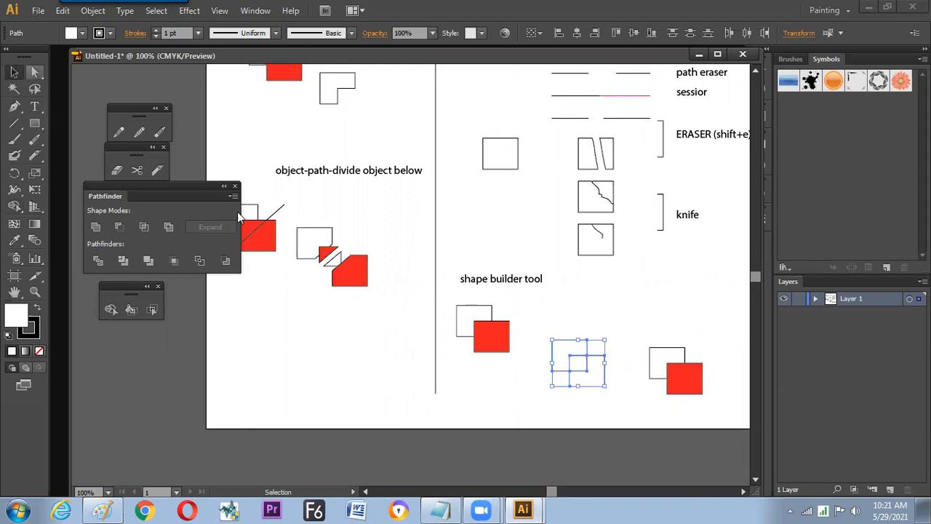
click(571, 317)
drag(562, 344, 551, 335)
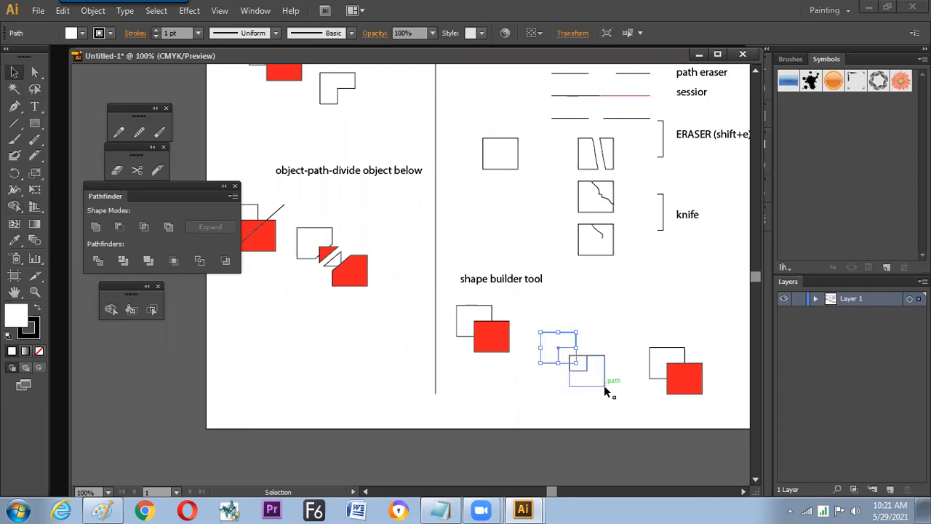
drag(602, 386, 608, 398)
click(590, 418)
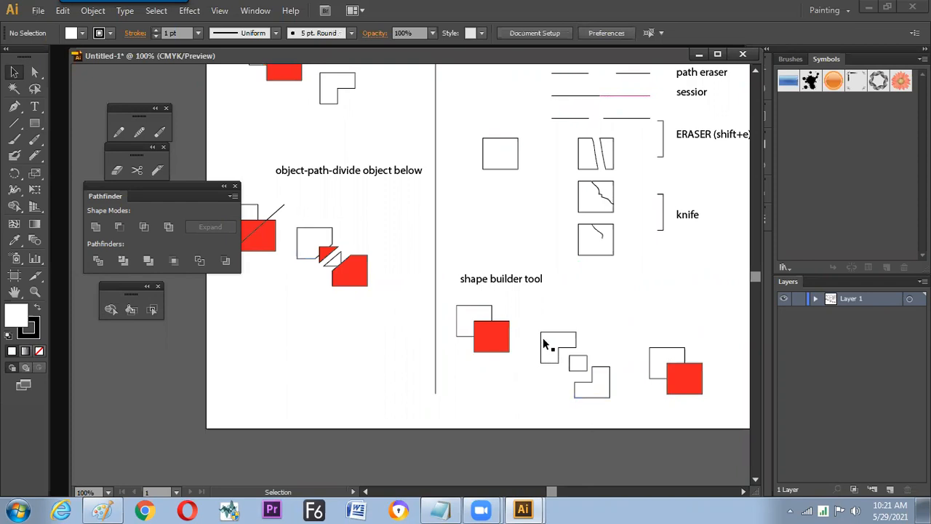
- Copy the "shape builder tool" label above the separated pieces, change the copy to "click" and center it over them
click(500, 279)
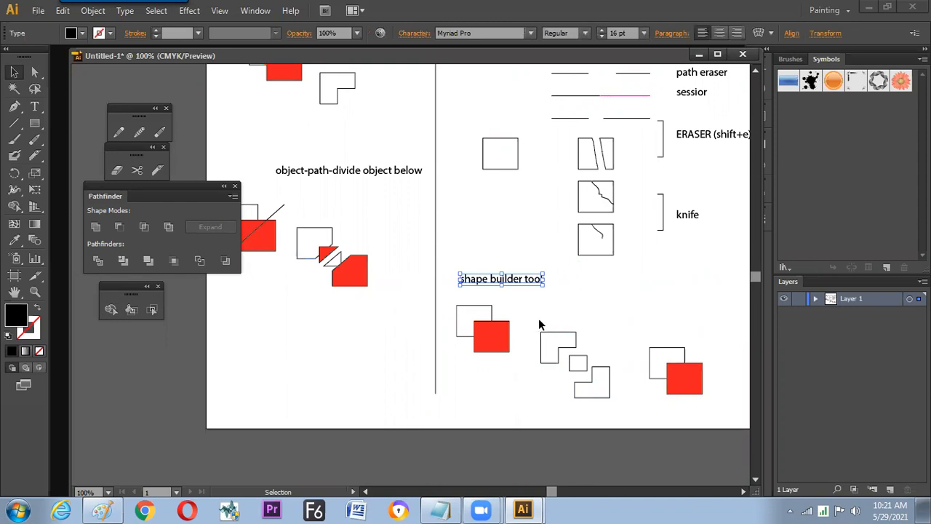
drag(514, 278, 588, 308)
key(t)
click(589, 309)
key(ctrl+a)
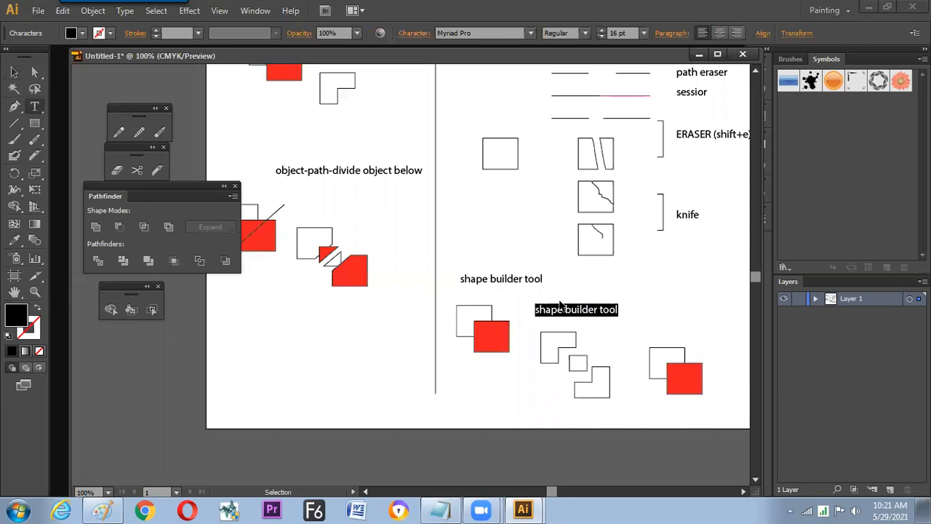
text(click)
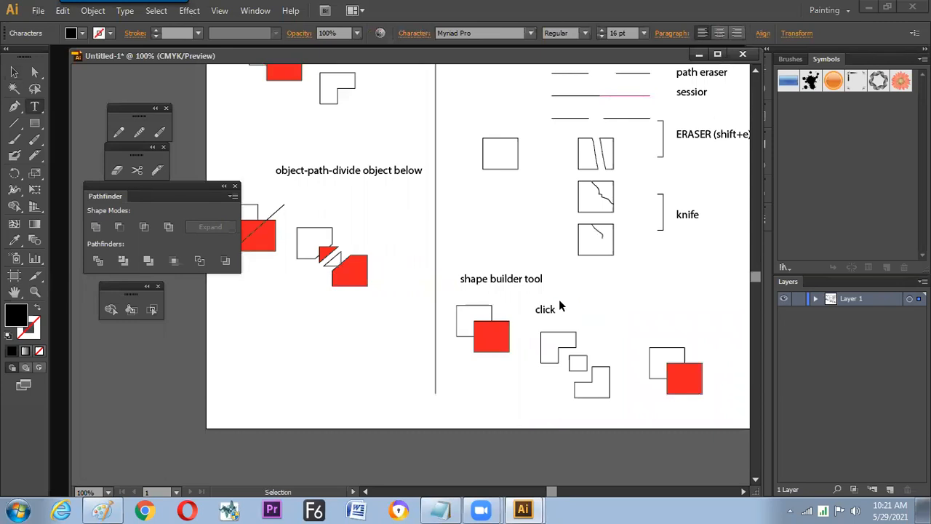
click(14, 72)
click(546, 320)
drag(548, 311, 571, 314)
click(575, 342)
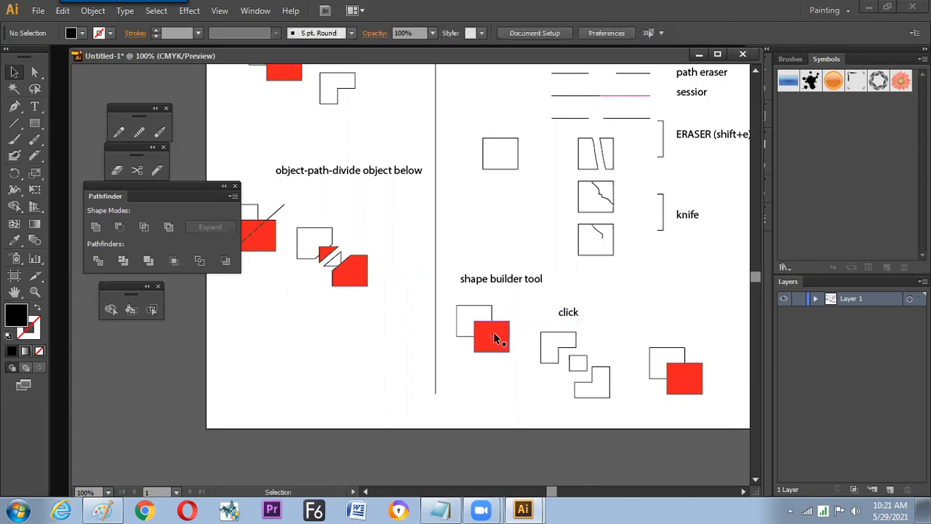
- Remove the red square and the overlap from the third pair with the Shape Builder tool, leaving an L-shaped outline
drag(642, 333, 708, 400)
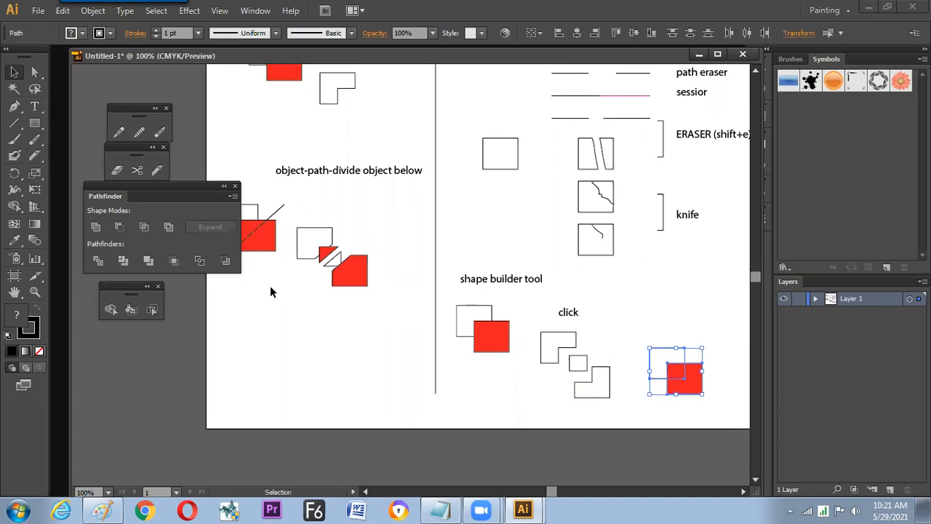
click(116, 313)
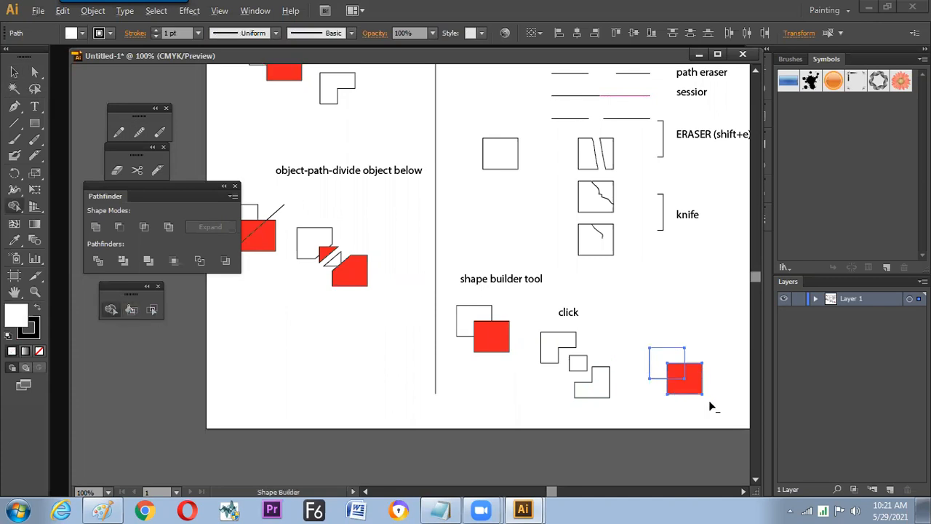
mouse_move(710, 402)
mouse_down()
mouse_move(678, 374)
mouse_move(681, 415)
mouse_up()
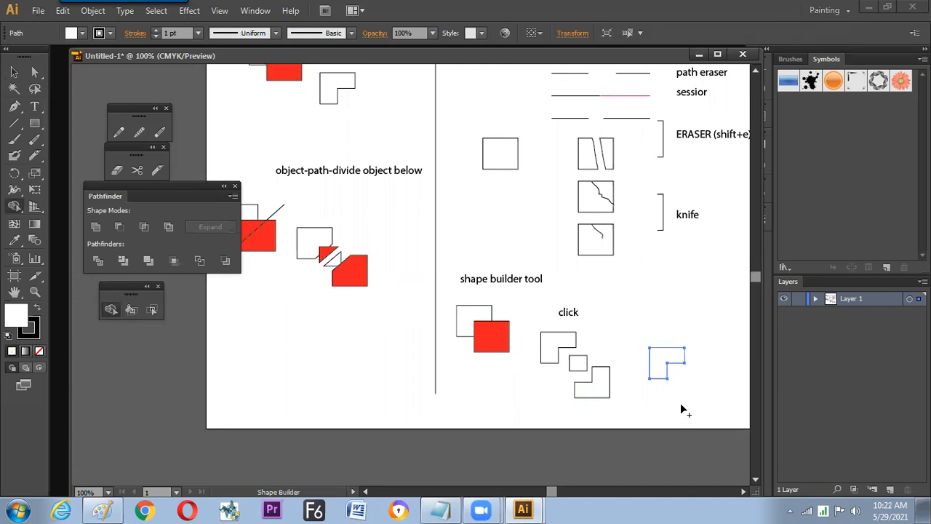
key(v)
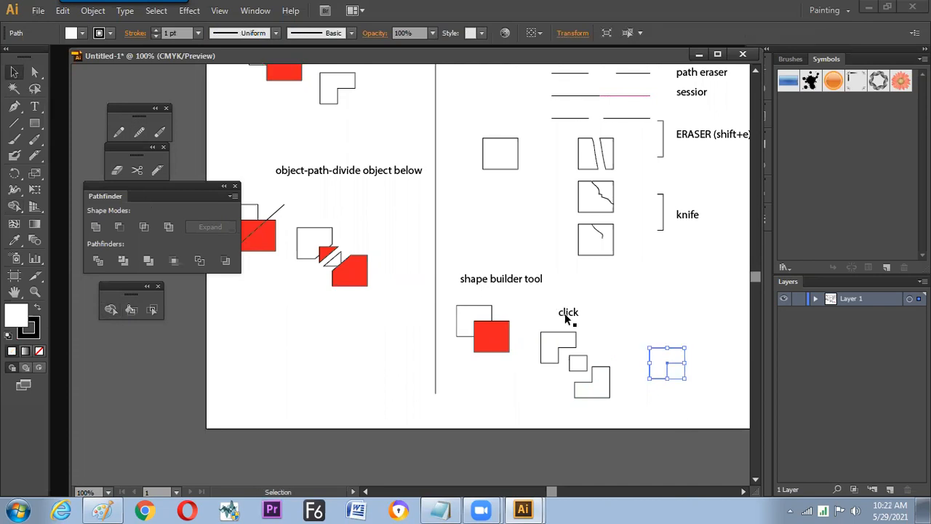
- Copy the "click" label above the new L-shaped outline and change its text to "hold alt and drag"
click(568, 312)
drag(673, 321, 669, 315)
key(t)
double_click(658, 319)
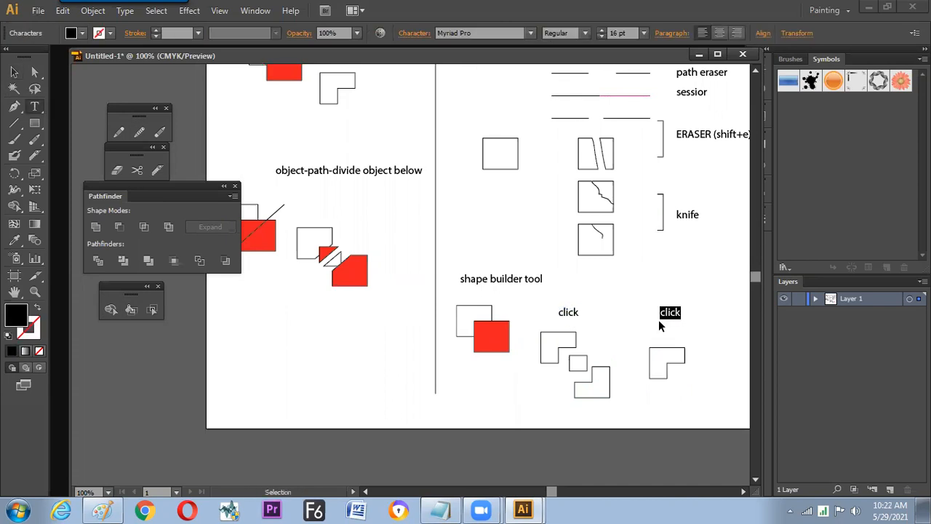
text(hold alt and drag)
key(Escape)
click(597, 290)
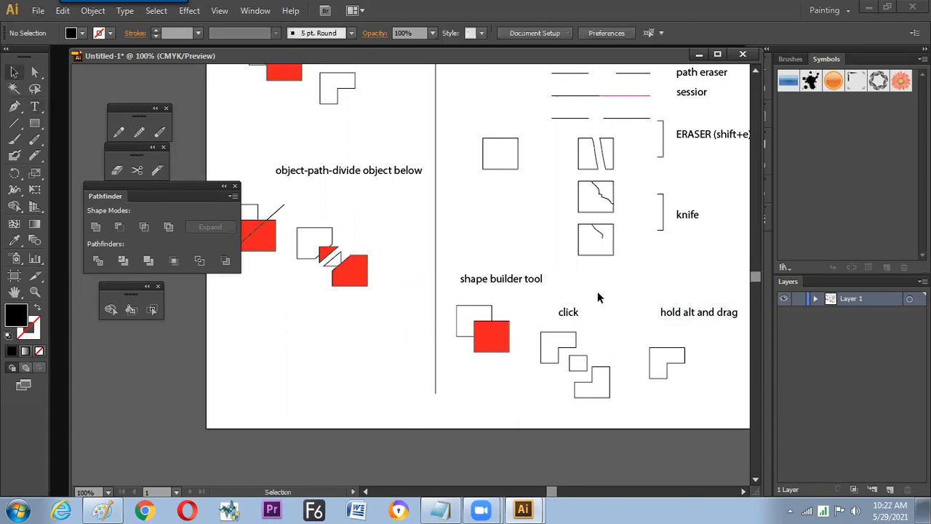
- Enlarge the "shape builder tool" label to about 24.19 pt, place it above its samples and move "hold alt and drag" below the L-shape
key(Tab)
key(Tab)
drag(574, 286, 568, 328)
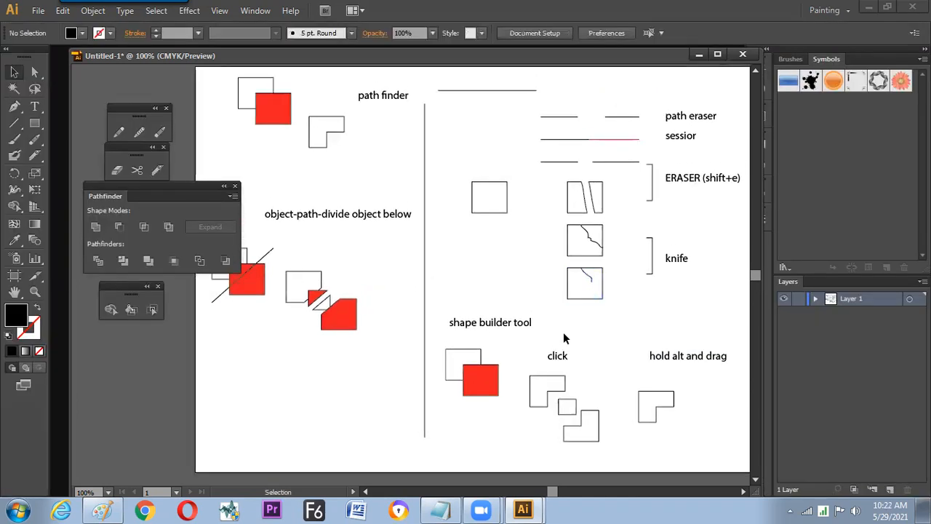
click(529, 325)
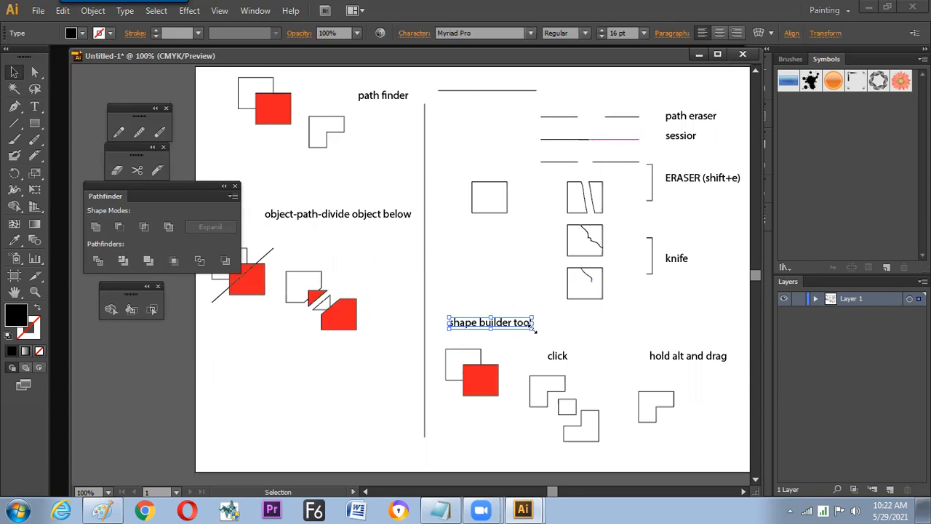
drag(536, 323, 698, 315)
drag(648, 354, 654, 446)
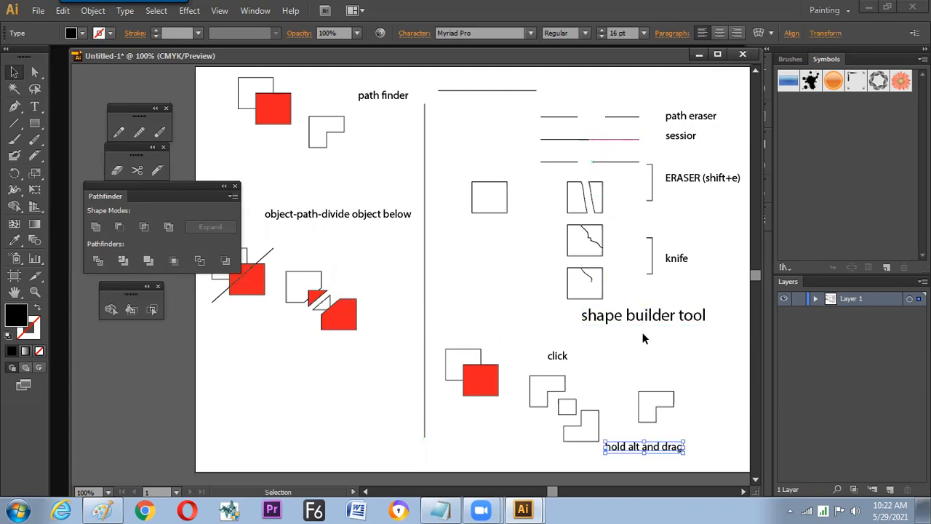
drag(673, 323, 691, 332)
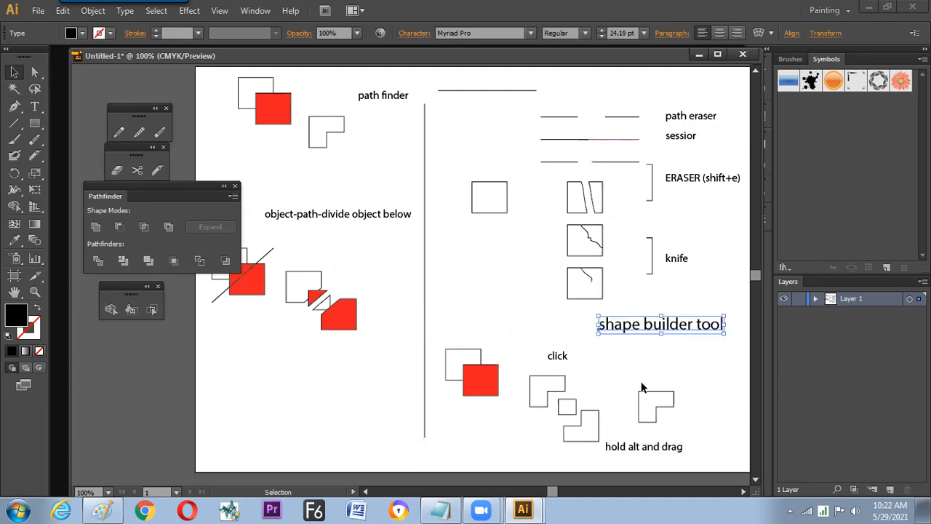
- Set the knife, ERASER (shift+e), sessior and path eraser labels to 21 pt
click(677, 258)
shift+click(691, 178)
shift+click(681, 137)
shift+click(687, 118)
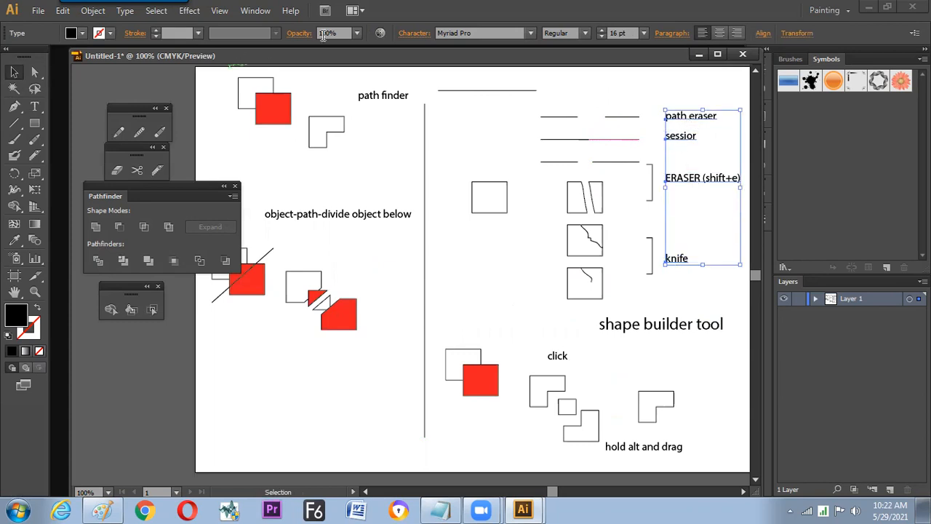
click(644, 32)
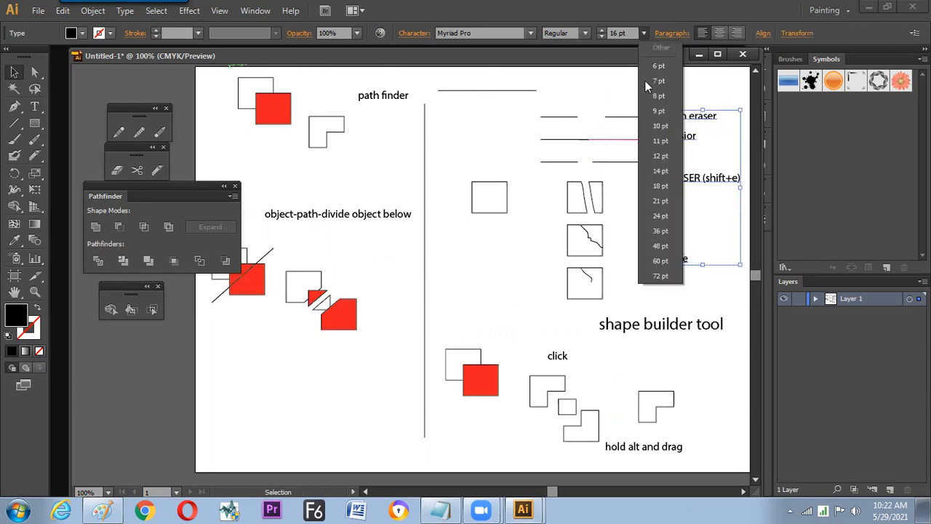
click(652, 198)
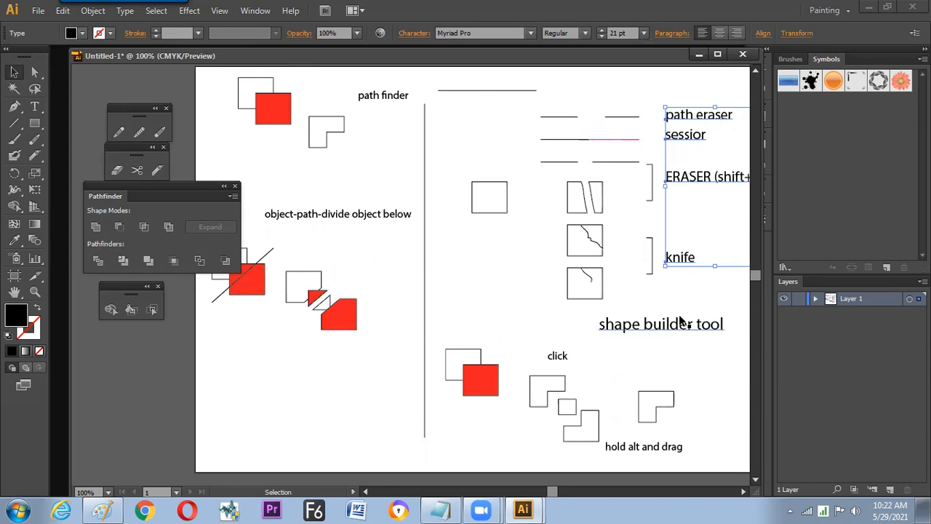
click(684, 290)
- Hide all panels and shift the document window so the whole artboard of samples is in view
key(space)
drag(658, 293, 611, 293)
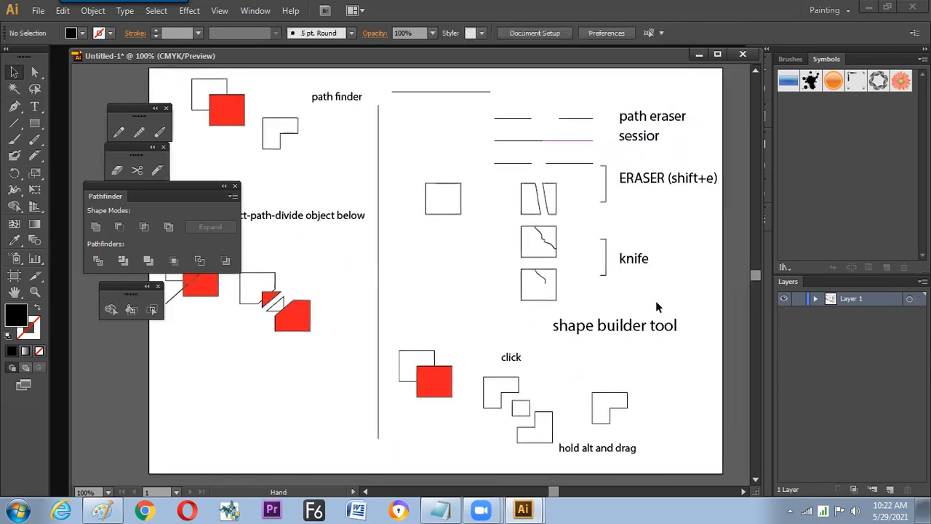
key(Tab)
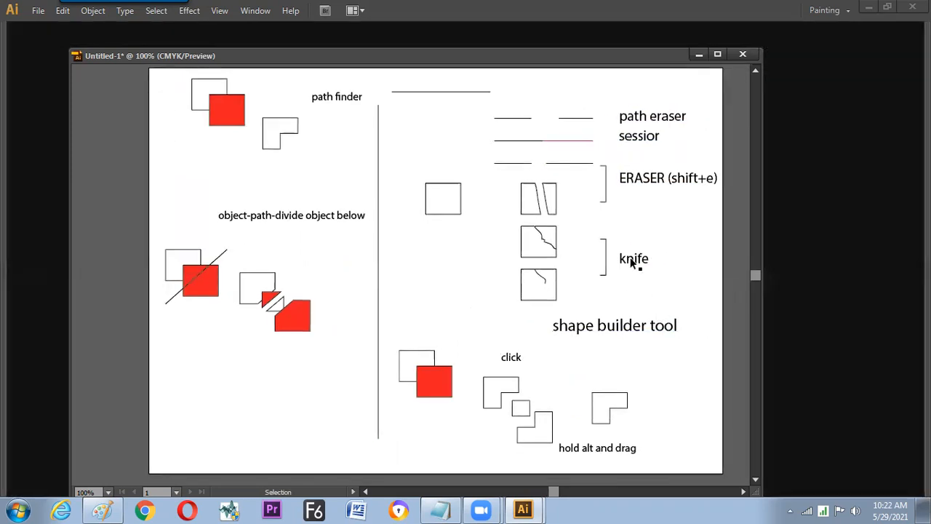
drag(650, 66, 677, 48)
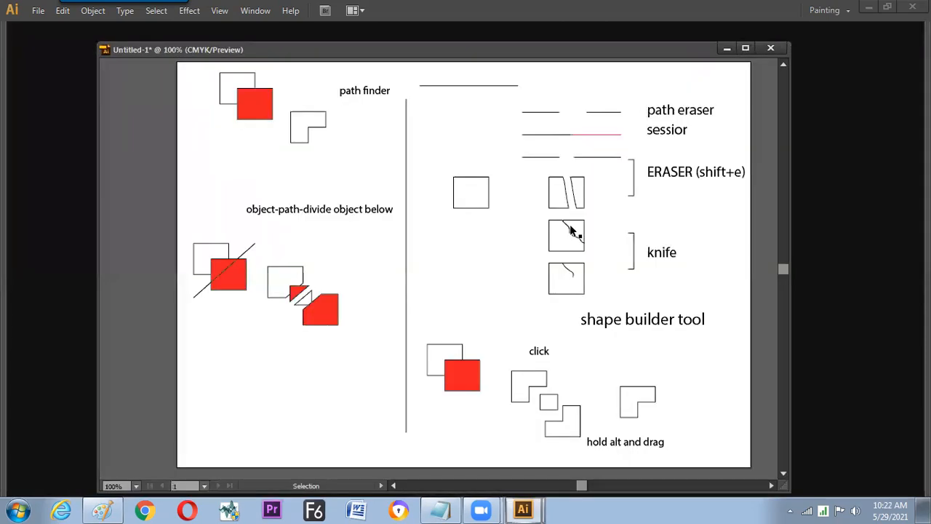
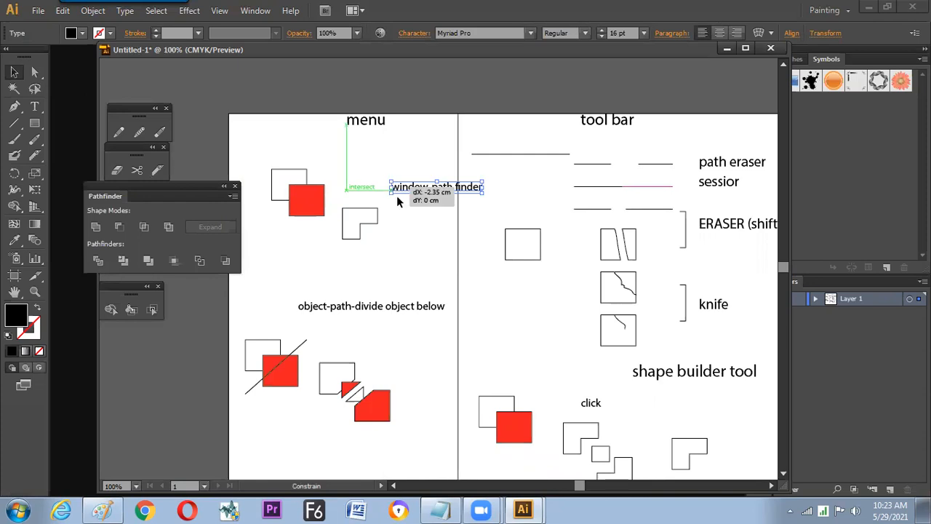
- Deselect the moved "window-path finder" label, hide all panels and show the whole artboard in full screen
click(416, 249)
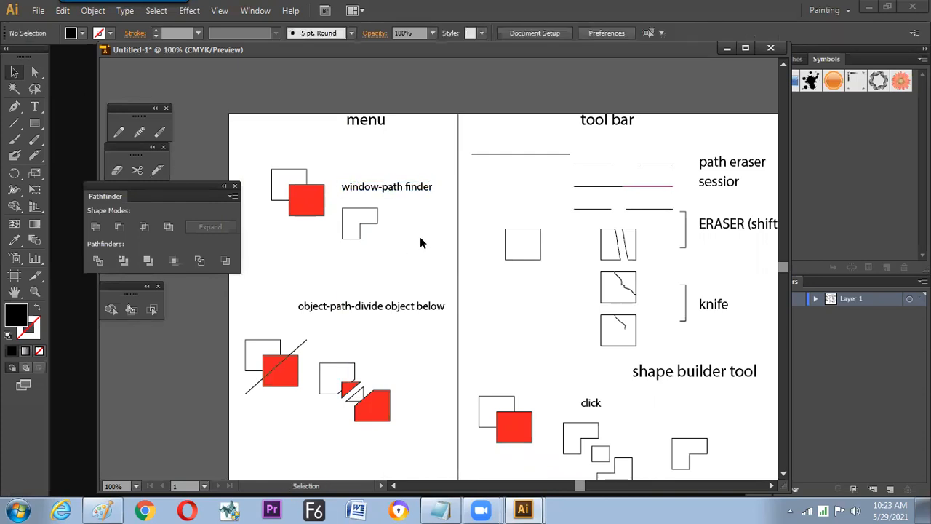
key(Tab)
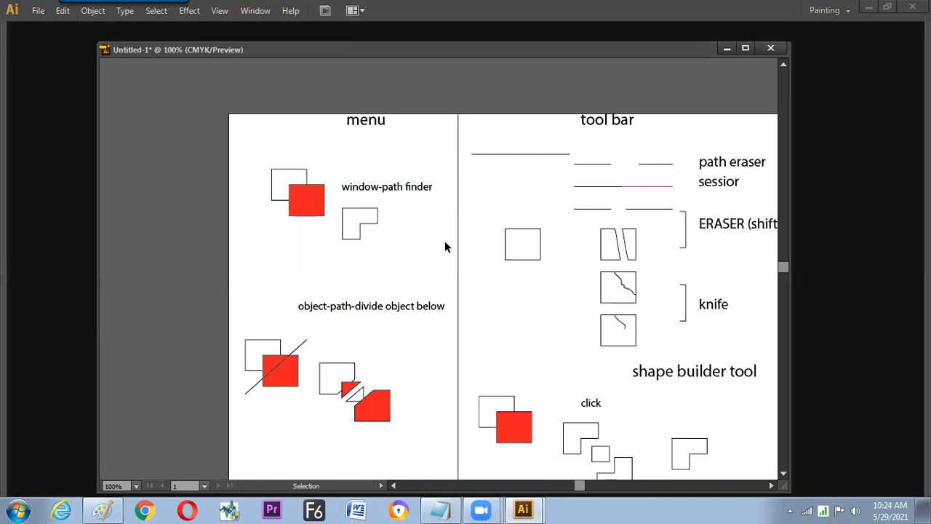
key(f)
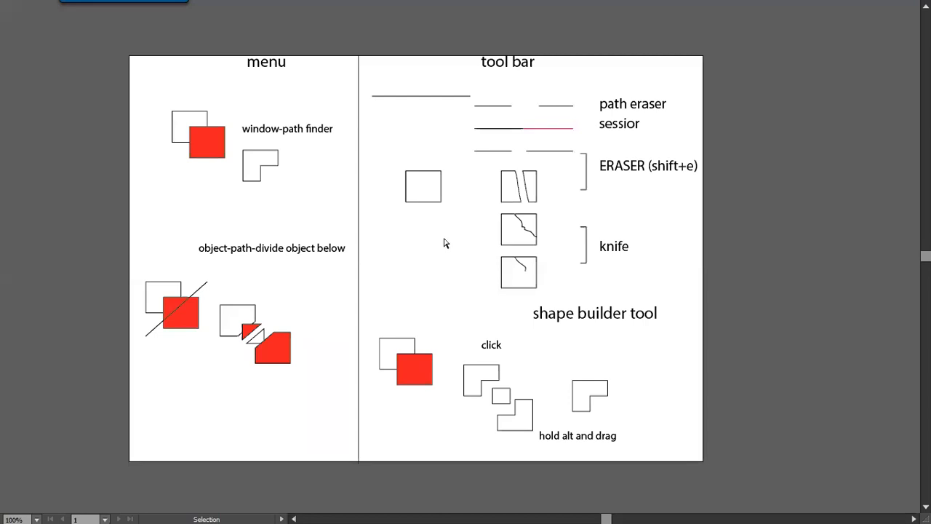
key(ctrl+equal)
key(ctrl+minus)
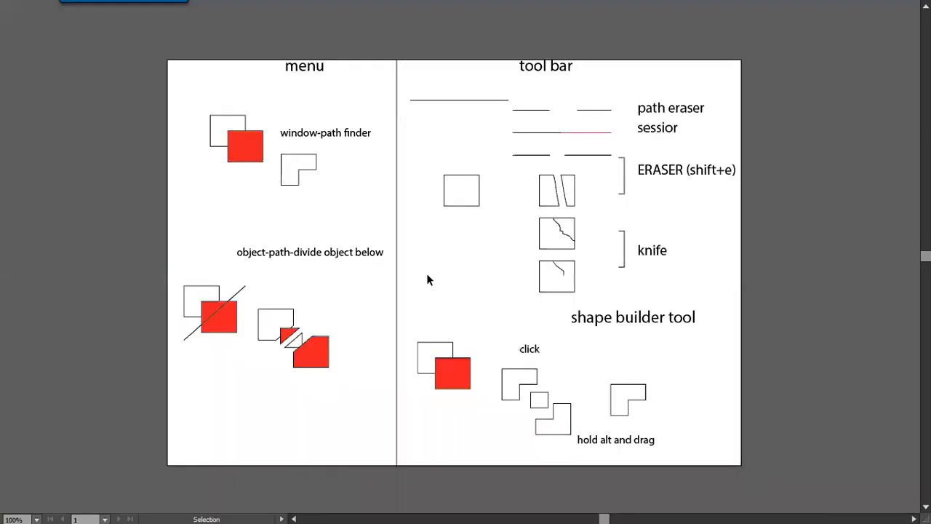
- Move the "sessior" label down about 0.2 cm to line up with its sample line
drag(656, 127, 657, 132)
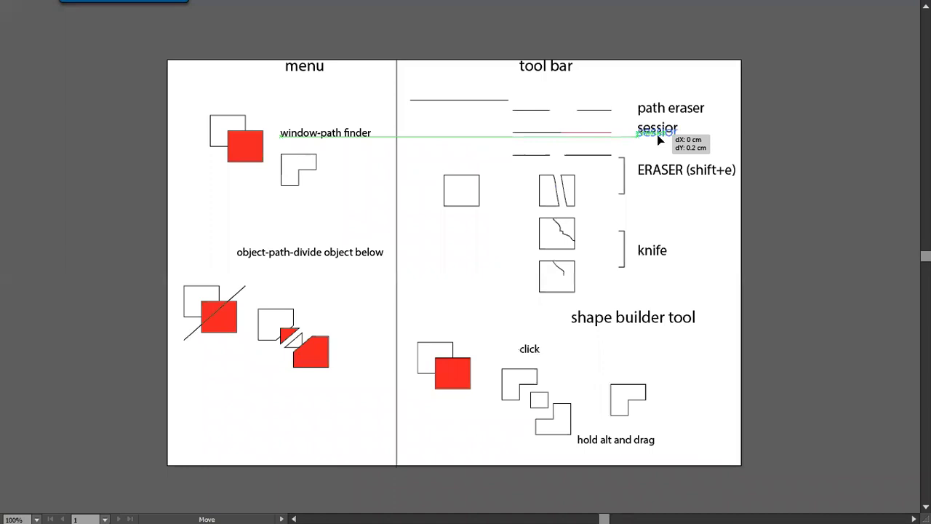
key(a)
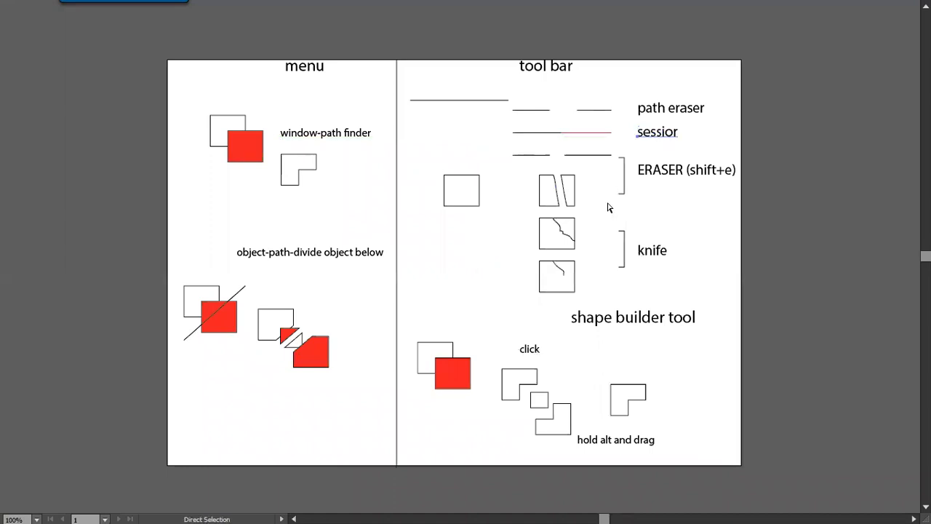
key(ctrl+equal)
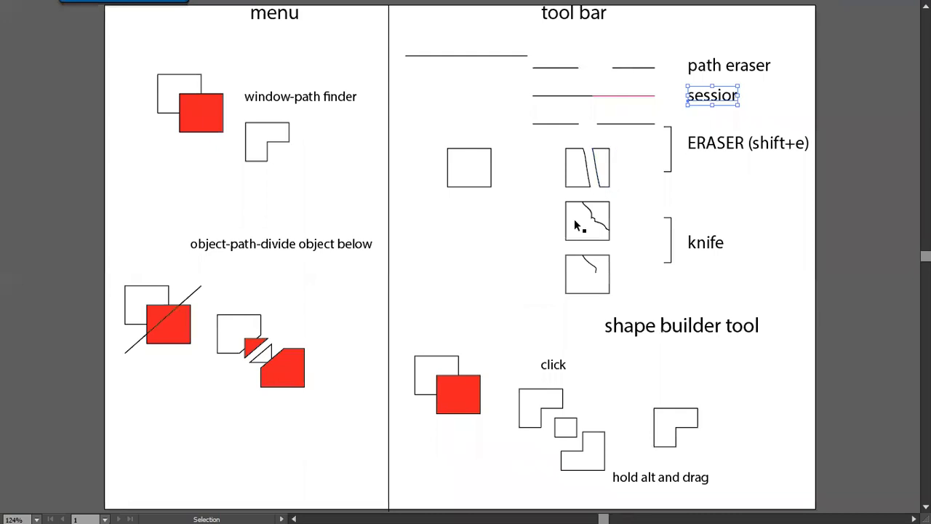
key(a)
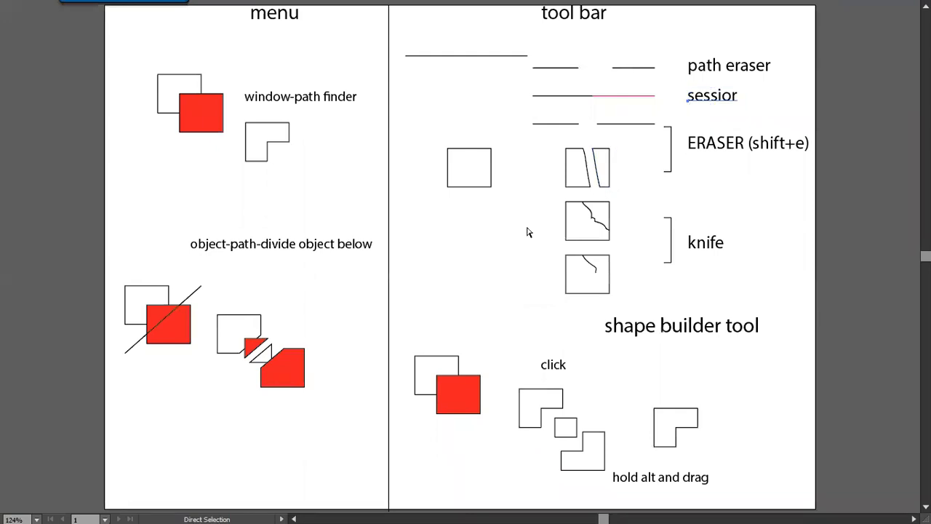
- Select all the artwork, centre-align the text of the labels and bring back the panels at 100% zoom
key(ctrl+a)
key(alt+Tab)
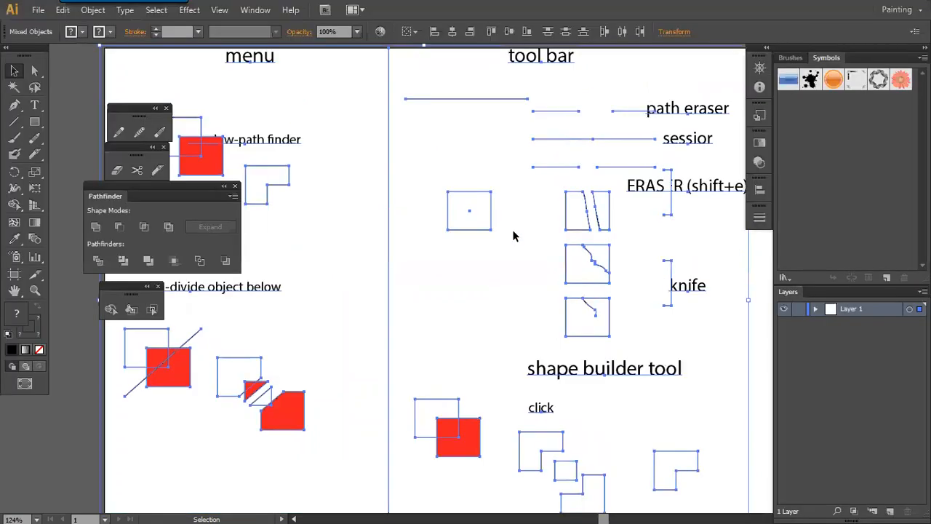
click(478, 258)
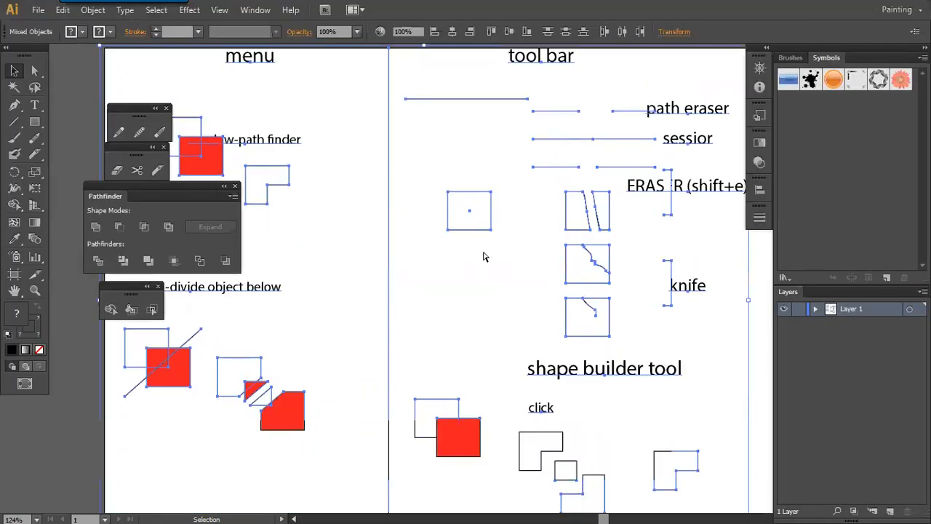
key(ctrl+minus)
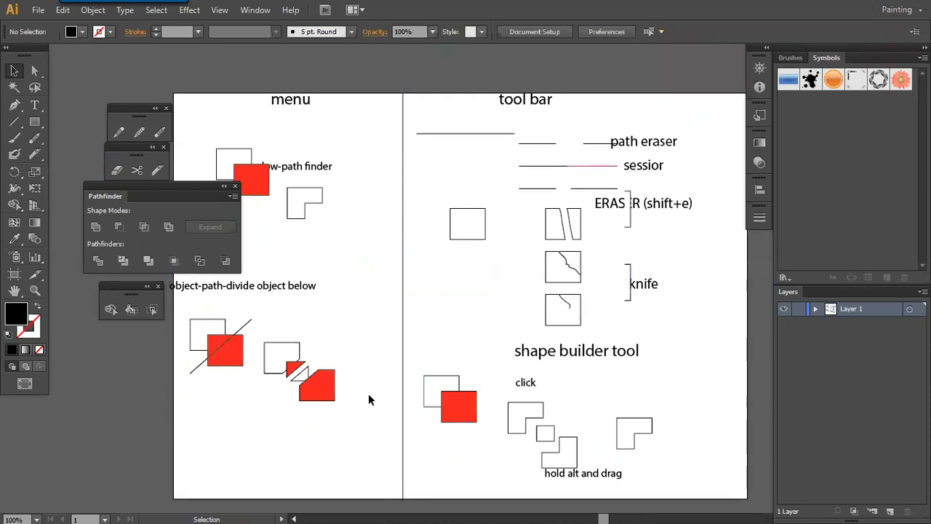
- Return the document to a floating window, switch to Snipping Tool to capture the artboard of samples, and minimize the capture
key(alt)
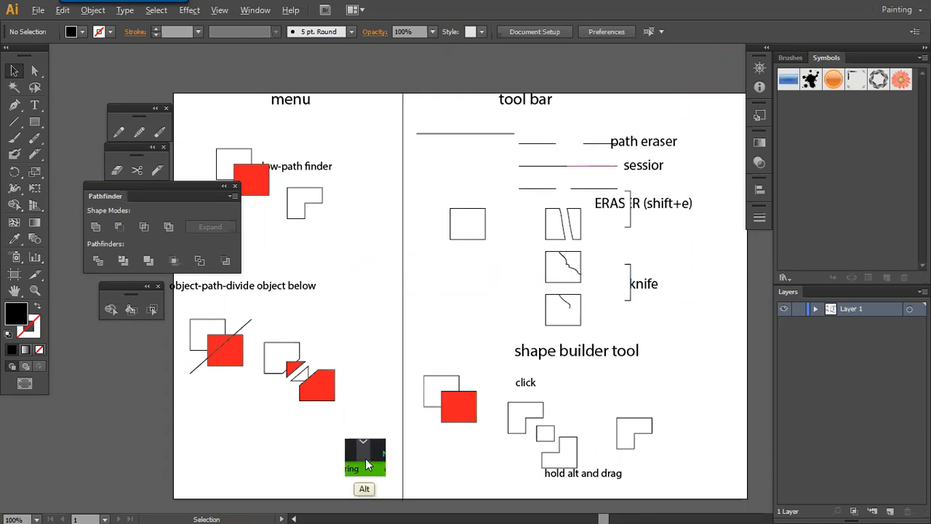
key(alt+h)
click(403, 311)
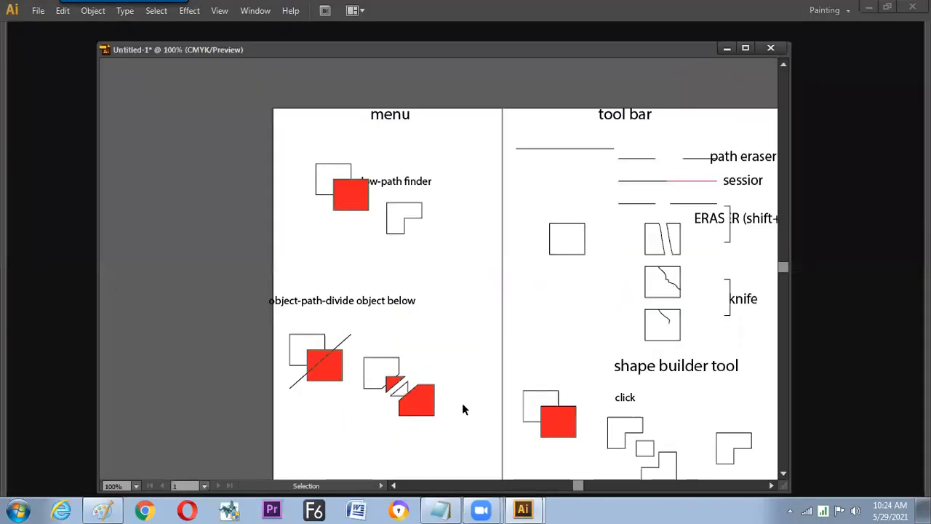
key(Tab)
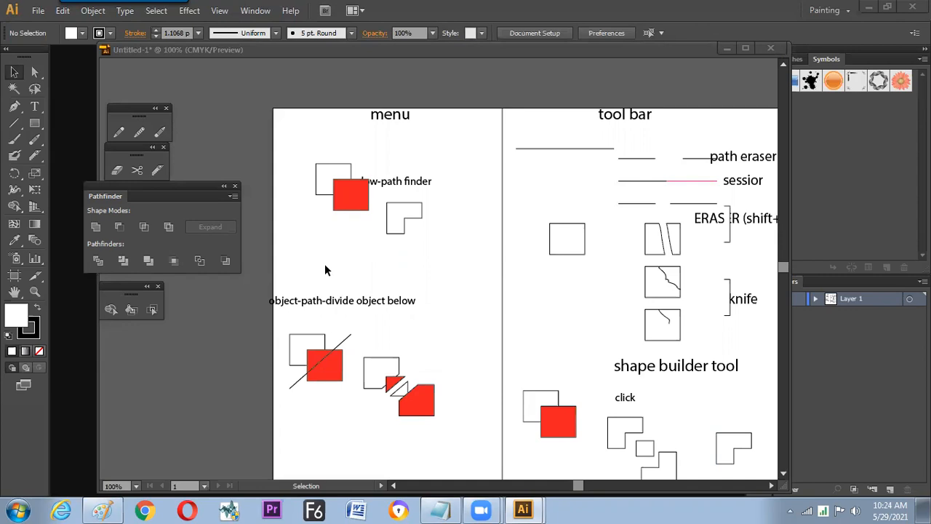
key(space)
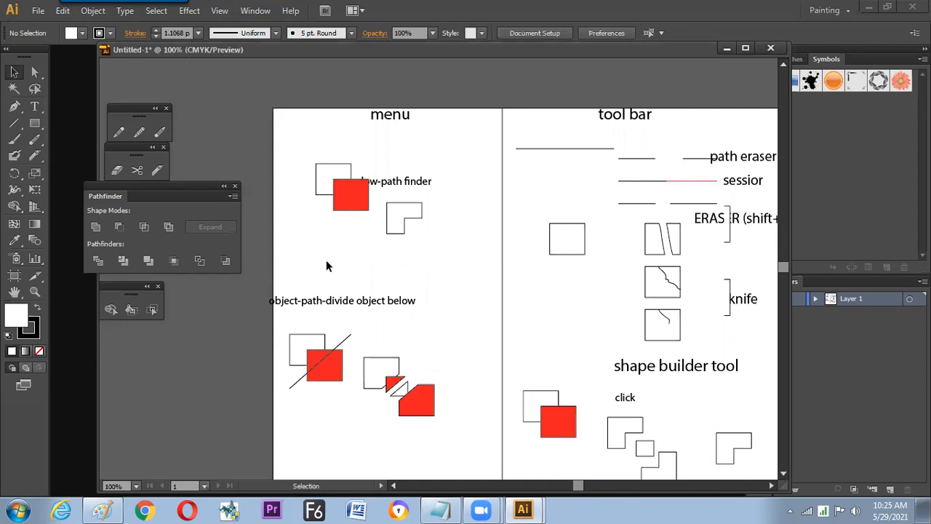
key(super)
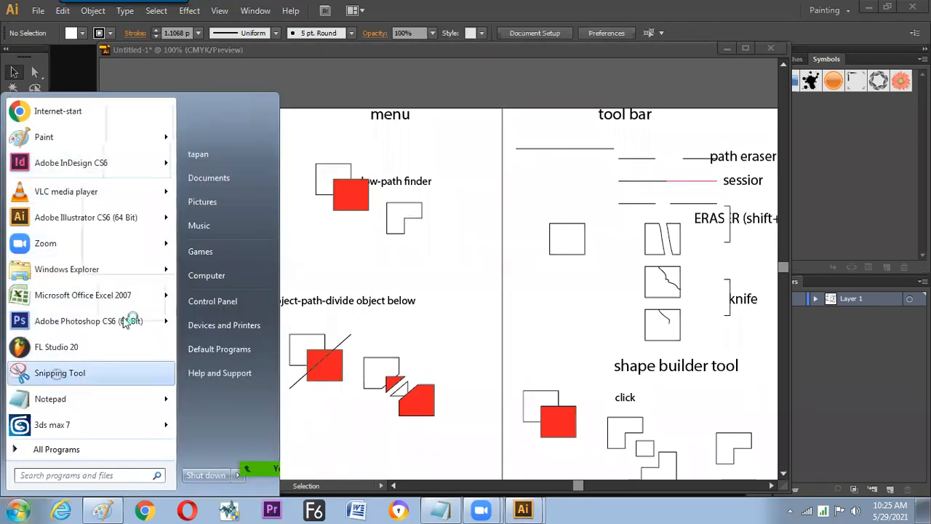
click(58, 377)
drag(274, 107, 782, 486)
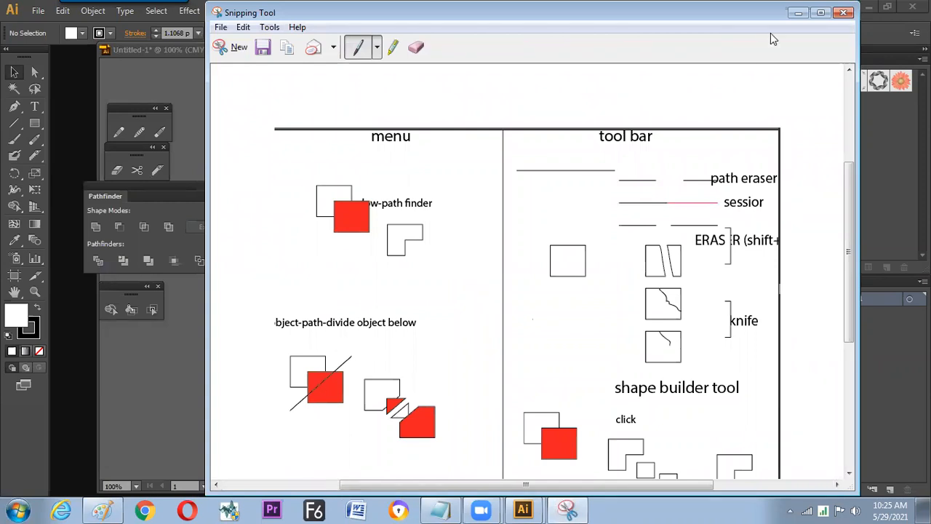
click(798, 12)
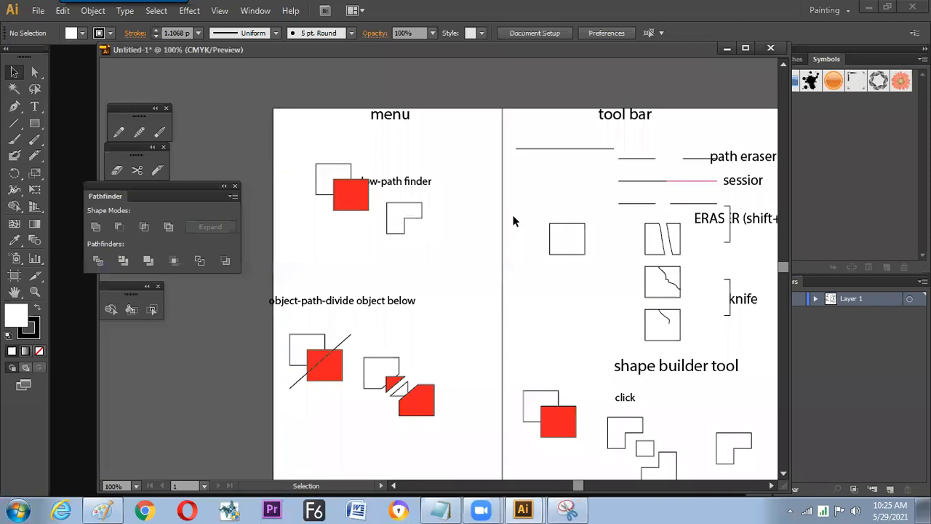
- Restore the full-screen view with panels and create a new landscape A4 CMYK document of 29.7 by 21 cm
key(Tab)
key(f)
key(Tab)
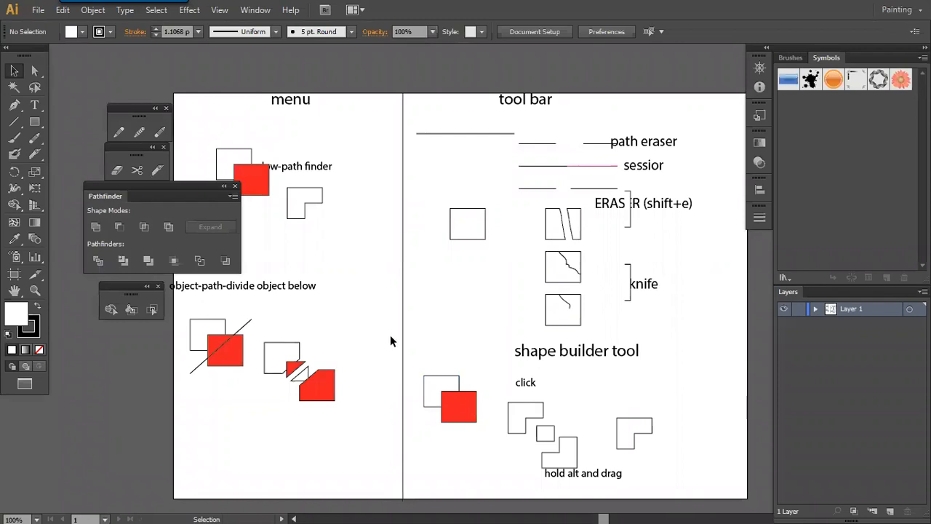
key(Tab)
key(Tab)
key(ctrl+n)
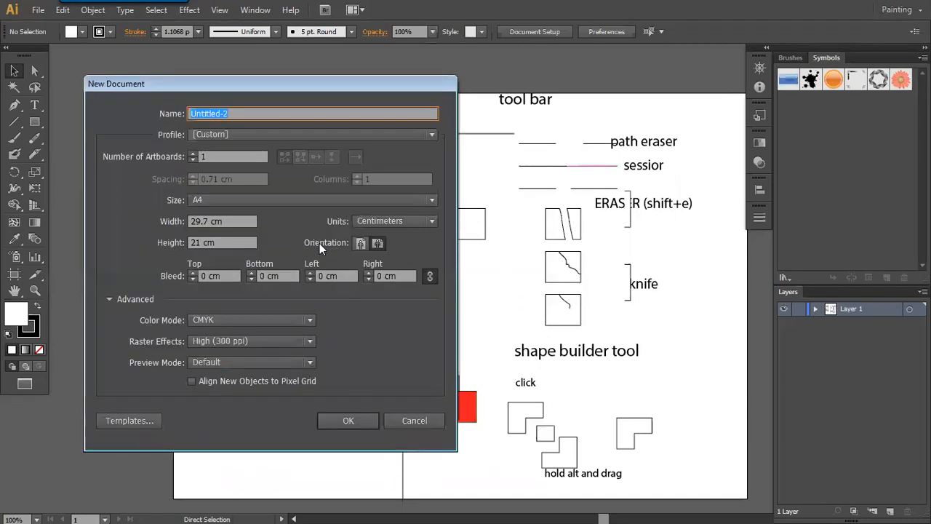
key(Return)
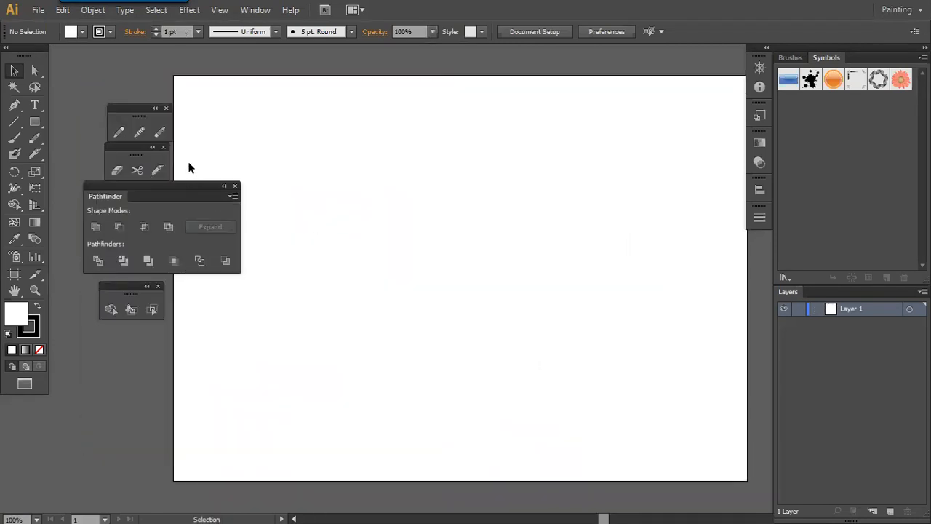
- Draw a circle in the upper part of the new artboard with the Ellipse tool
click(34, 121)
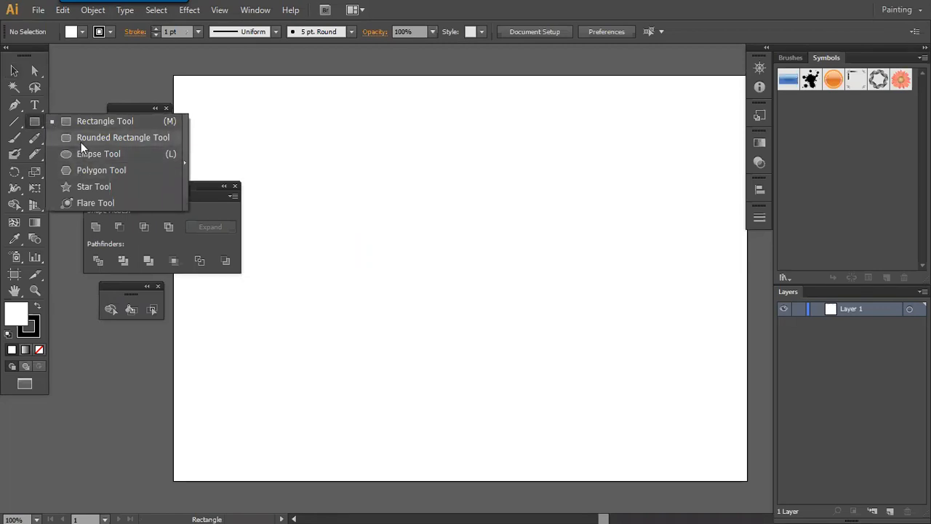
click(86, 152)
mouse_move(333, 178)
mouse_down()
mouse_move(369, 223)
mouse_move(378, 206)
mouse_up()
key(v)
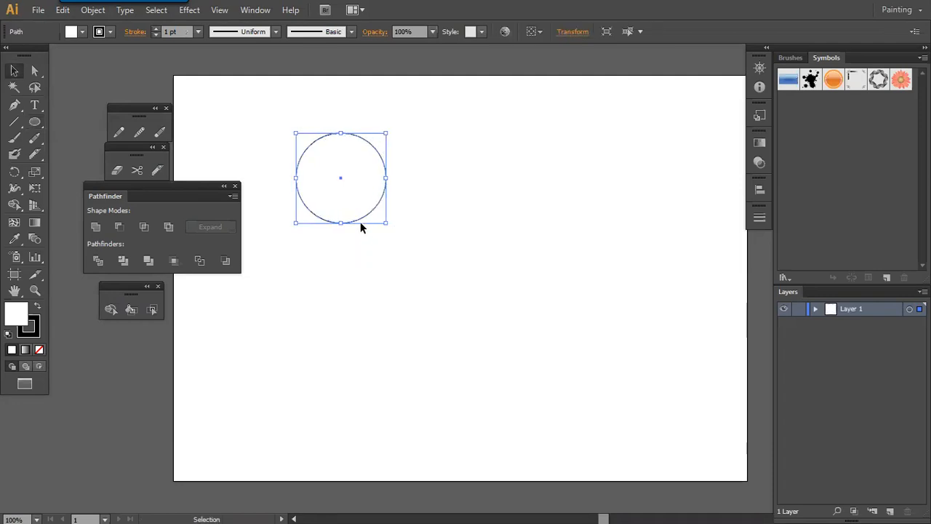
- Try erasing a horizontal band across the upper part of the circle with the Eraser tool, and undo the cut
click(114, 171)
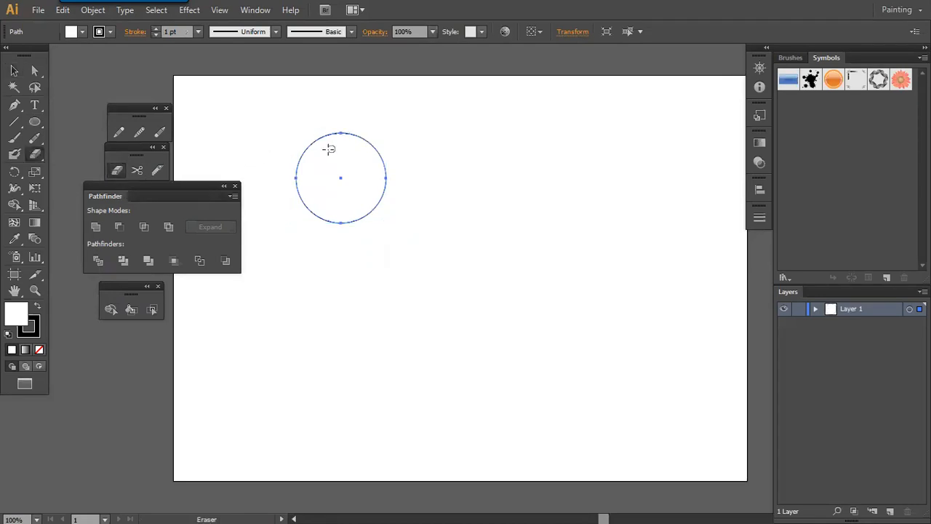
key(ctrl+plus)
drag(290, 150, 350, 223)
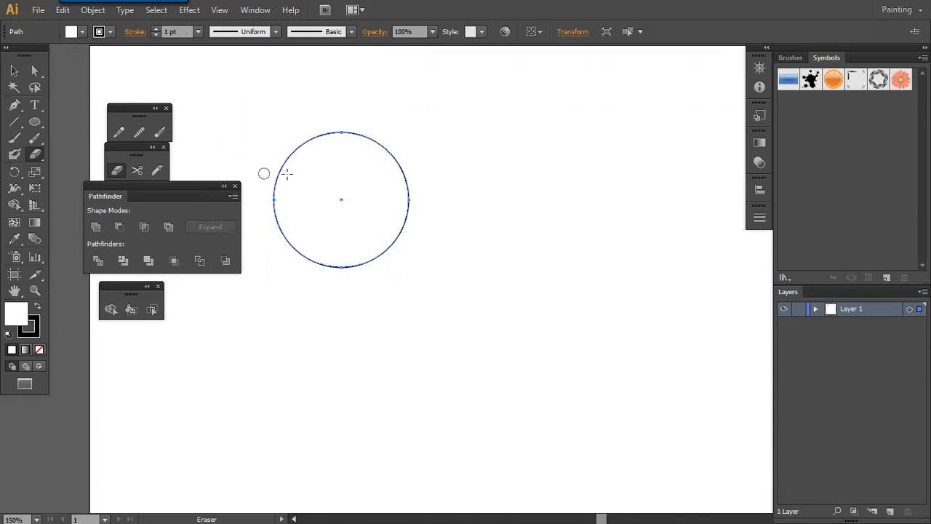
mouse_move(340, 172)
mouse_down()
mouse_move(428, 179)
mouse_move(439, 191)
mouse_up()
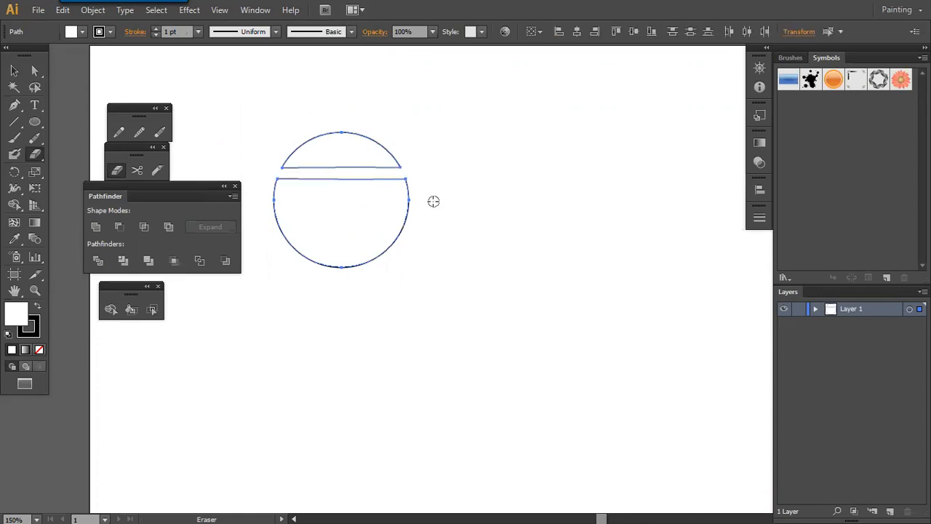
key(ctrl+z)
- Erase a straight rectangular band across the circle's upper part, try a vertical cut through the lower piece and undo it
mouse_move(264, 164)
mouse_down()
mouse_move(375, 163)
mouse_move(425, 182)
mouse_up()
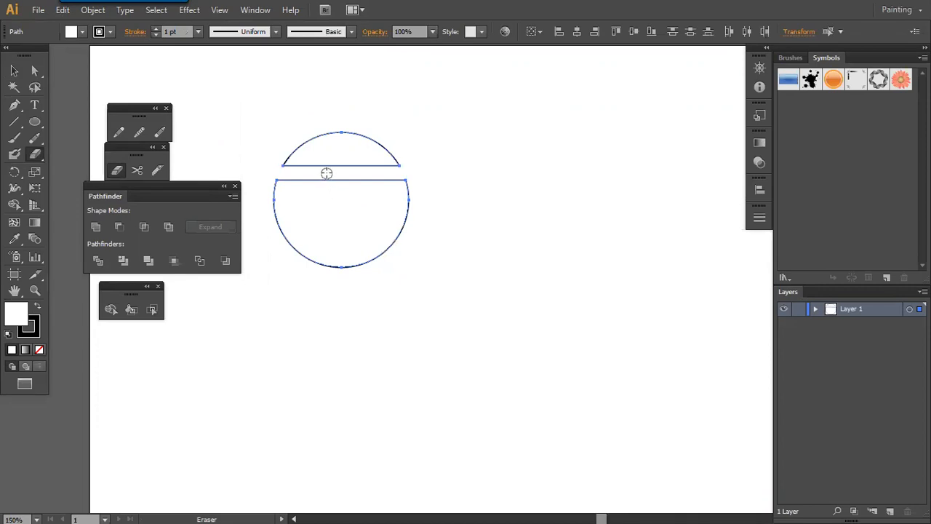
drag(327, 173, 334, 292)
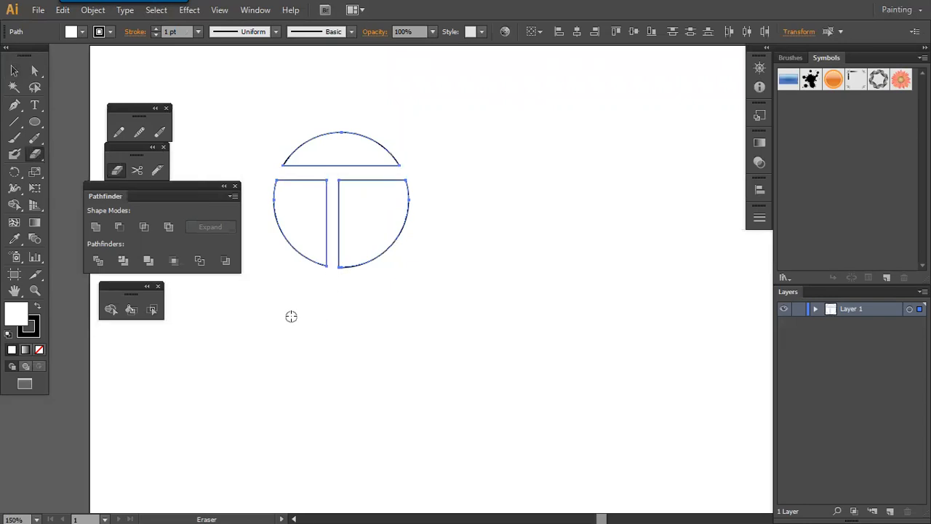
key(ctrl+a)
key(ctrl+z)
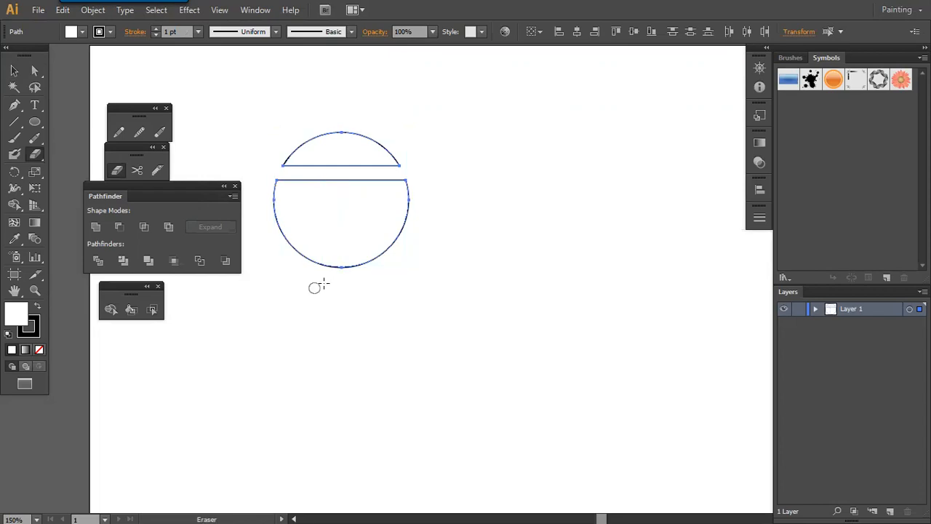
- Switch to Paint and handwrite "Shift+E = Erase Tool" below the "Cut" heading
key(alt+Tab)
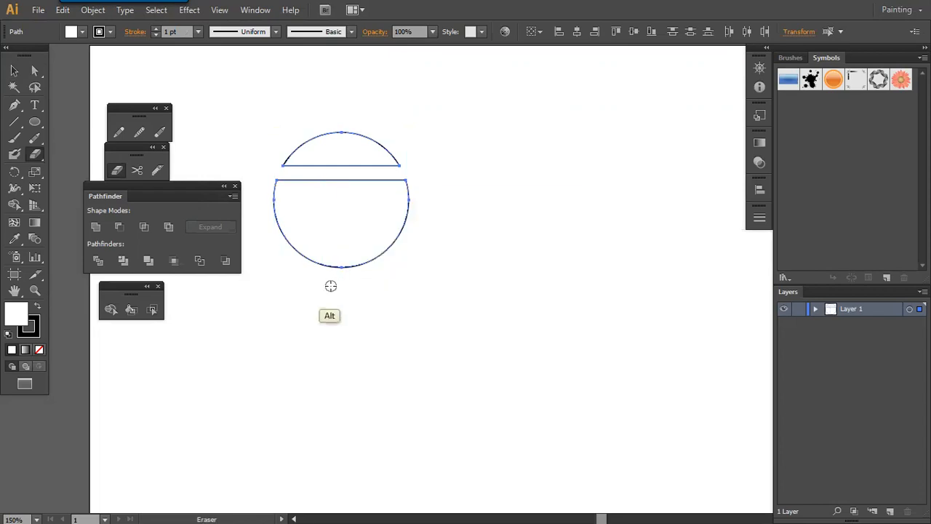
key(f)
key(f)
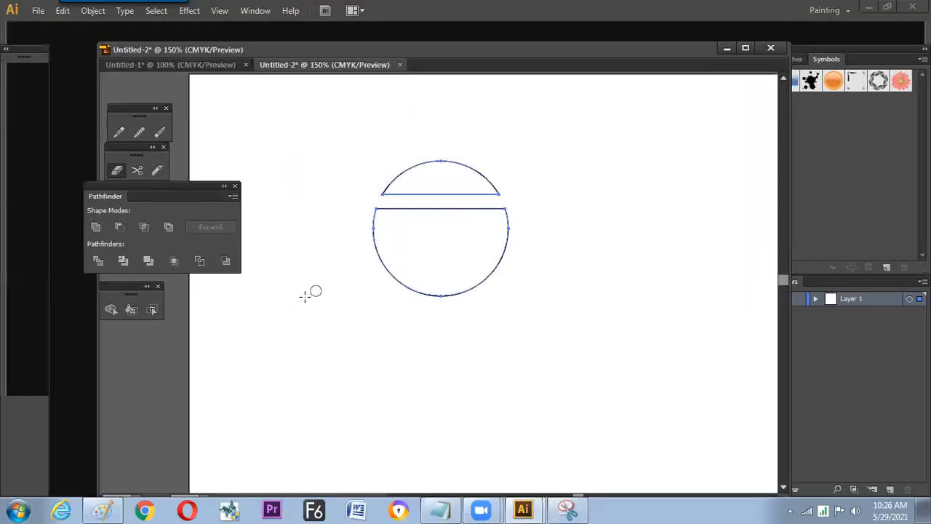
key(alt+Tab)
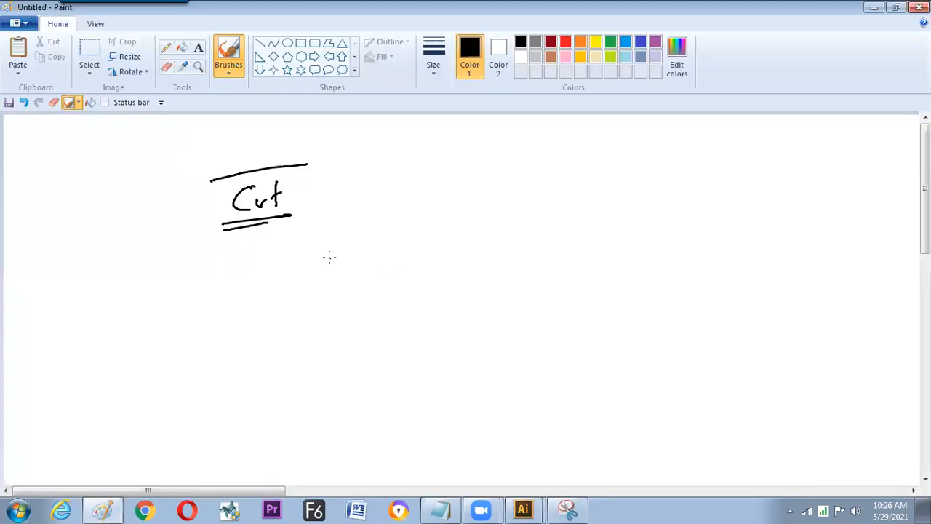
mouse_move(333, 252)
mouse_down()
mouse_move(325, 268)
mouse_move(349, 267)
mouse_up()
drag(353, 257, 357, 275)
drag(352, 258, 367, 251)
mouse_move(375, 253)
mouse_down()
mouse_move(388, 249)
mouse_move(381, 258)
mouse_up()
drag(404, 244, 397, 256)
drag(424, 251, 532, 233)
drag(521, 223, 548, 223)
drag(554, 221, 563, 231)
click(503, 251)
- Handwrite the underlined subheading "Tips & Trics" below the Erase Tool line
drag(278, 306, 280, 322)
drag(270, 304, 286, 301)
drag(291, 311, 292, 306)
mouse_move(297, 307)
mouse_down()
mouse_move(298, 323)
mouse_move(303, 311)
mouse_up()
drag(313, 306, 307, 316)
mouse_move(353, 295)
mouse_down()
mouse_move(336, 309)
mouse_move(349, 304)
mouse_up()
mouse_move(367, 295)
mouse_down()
mouse_move(365, 309)
mouse_move(377, 289)
mouse_up()
mouse_move(372, 307)
mouse_down()
mouse_move(388, 297)
mouse_move(398, 304)
mouse_up()
mouse_move(408, 296)
mouse_down()
mouse_move(403, 304)
mouse_move(410, 299)
mouse_up()
mouse_move(296, 336)
mouse_down()
mouse_move(430, 306)
mouse_move(484, 314)
mouse_move(473, 317)
mouse_up()
- Handwrite the tip "] / [ = change the size" beside the subheading and number it with a circled 1
drag(500, 280, 496, 323)
mouse_move(524, 290)
mouse_down()
mouse_move(512, 292)
mouse_move(524, 306)
mouse_up()
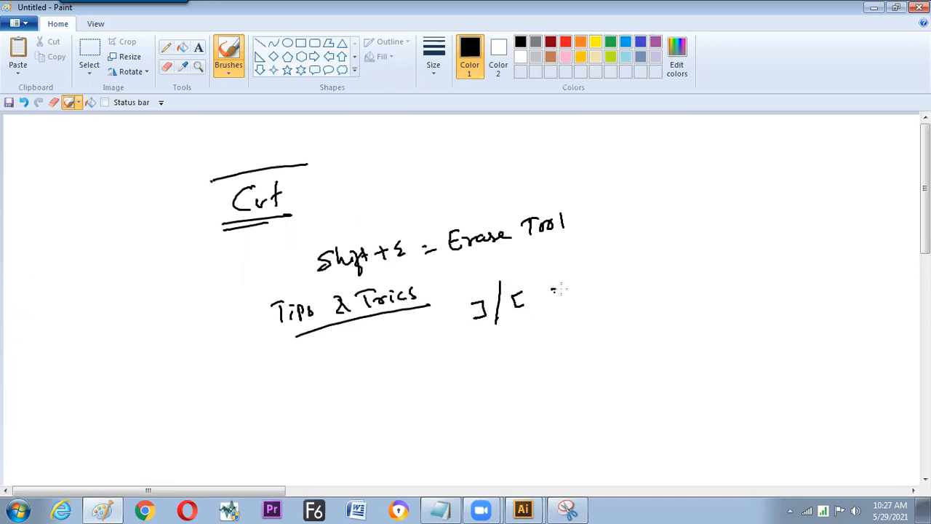
mouse_move(583, 274)
mouse_down()
mouse_move(584, 285)
mouse_move(598, 282)
mouse_up()
mouse_move(608, 275)
mouse_down()
mouse_move(631, 279)
mouse_move(639, 268)
mouse_up()
mouse_move(651, 246)
mouse_down()
mouse_move(652, 264)
mouse_move(663, 260)
mouse_up()
mouse_move(666, 256)
mouse_down()
mouse_move(685, 238)
mouse_move(691, 252)
mouse_move(678, 255)
mouse_move(699, 248)
mouse_up()
mouse_move(695, 234)
mouse_down()
mouse_move(715, 246)
mouse_move(727, 234)
mouse_up()
drag(425, 320, 425, 336)
- Handwrite tip 2, "Hold the Alt & drag on Object cut it in Rectangle way.", with "it in Rectangle way." in red
mouse_move(442, 369)
mouse_down()
mouse_move(451, 388)
mouse_move(444, 366)
mouse_up()
mouse_move(485, 372)
mouse_down()
mouse_move(591, 339)
mouse_move(594, 323)
mouse_move(607, 331)
mouse_move(689, 295)
mouse_move(718, 293)
mouse_move(773, 266)
mouse_move(787, 245)
mouse_move(794, 261)
mouse_move(843, 243)
mouse_up()
mouse_move(590, 377)
mouse_down()
mouse_move(622, 336)
mouse_move(647, 360)
mouse_move(688, 353)
mouse_up()
click(565, 41)
click(661, 342)
mouse_move(701, 332)
mouse_down()
mouse_move(694, 354)
mouse_move(739, 314)
mouse_move(744, 330)
mouse_move(777, 315)
mouse_move(774, 329)
mouse_move(780, 312)
mouse_move(845, 289)
mouse_up()
click(848, 289)
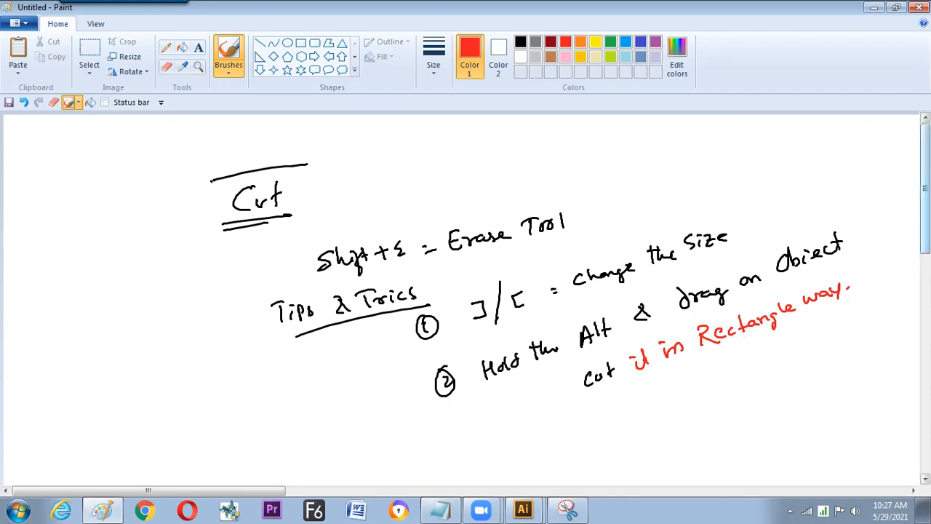
- Handwrite tip 3, "Pressure sencetive", in black with a circled 3 below the rectangle-cut tip
scroll(924, 189, down, 1)
click(520, 41)
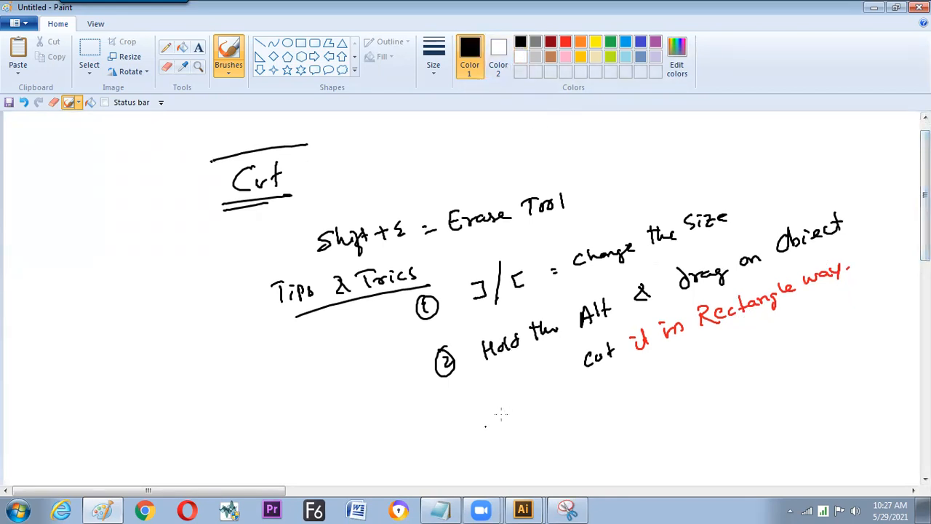
drag(481, 418, 479, 416)
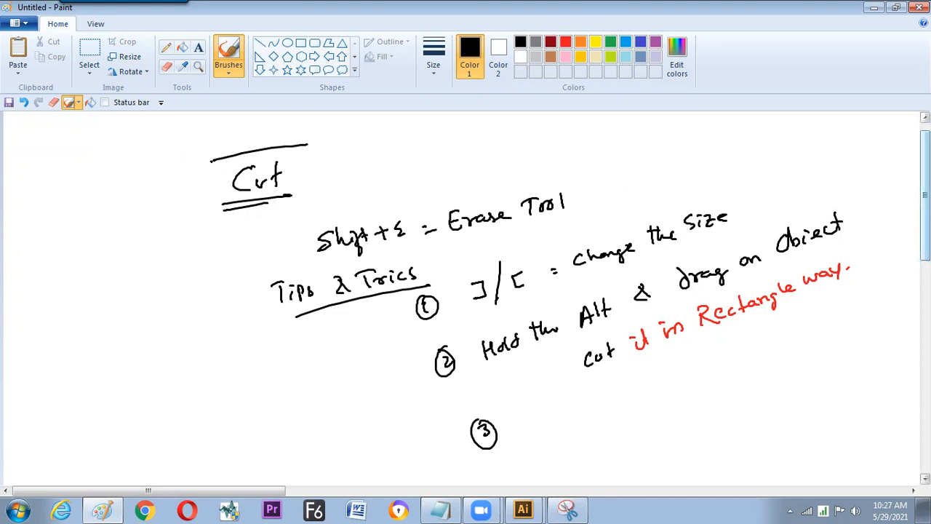
scroll(888, 267, down, 2)
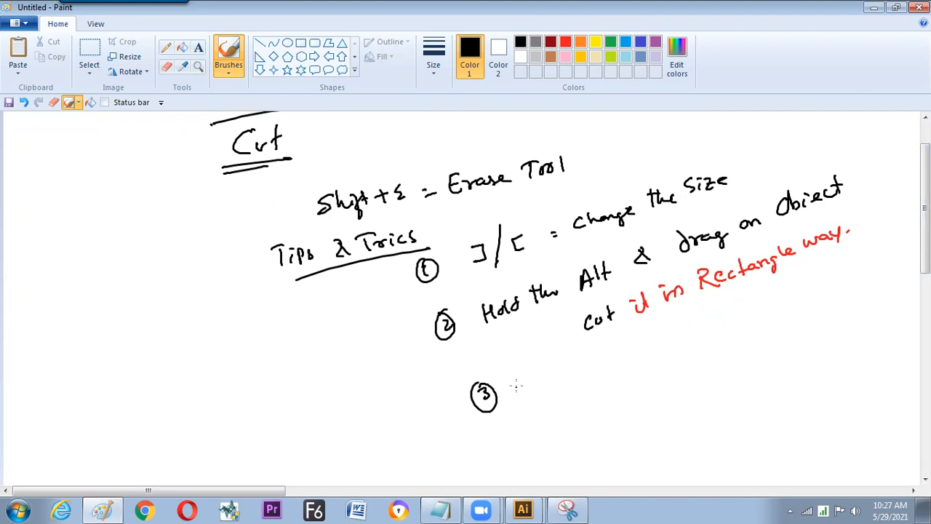
mouse_move(523, 369)
mouse_down()
mouse_move(542, 385)
mouse_move(719, 322)
mouse_up()
- Sketch a small tablet-shaped box below tip 3 and handwrite the label "WACOM" beside it
mouse_move(586, 393)
mouse_down()
mouse_move(593, 429)
mouse_move(643, 370)
mouse_up()
drag(643, 371, 653, 414)
drag(595, 429, 652, 417)
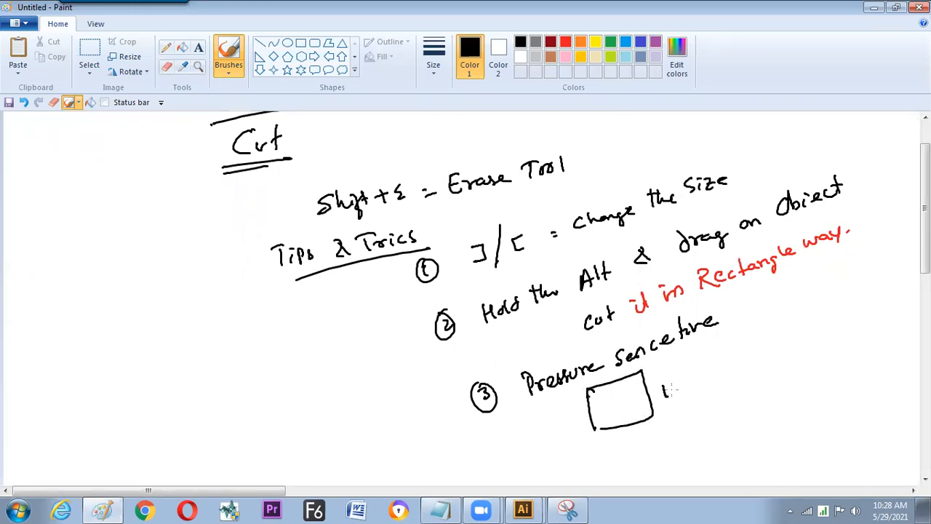
drag(709, 372, 741, 351)
key(ctrl+z)
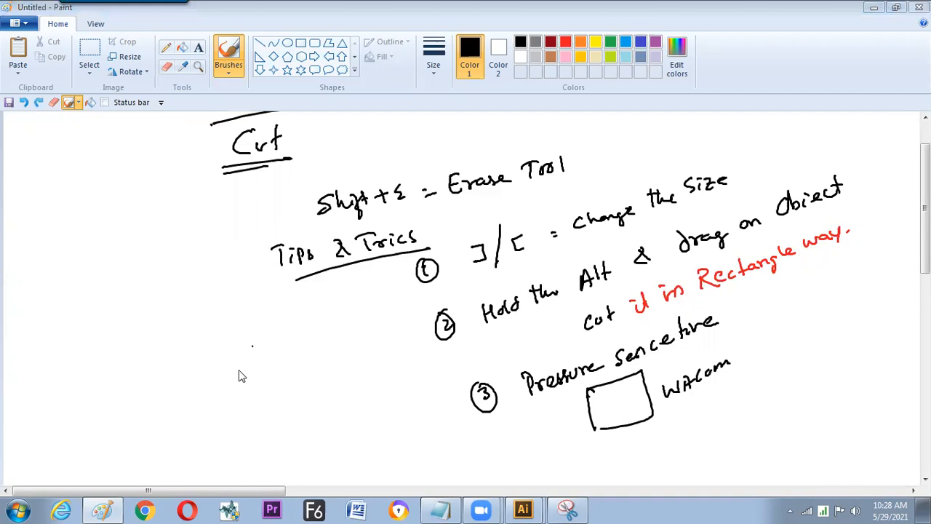
- Switch to Chrome and search Google for "wacom tablet"
click(145, 509)
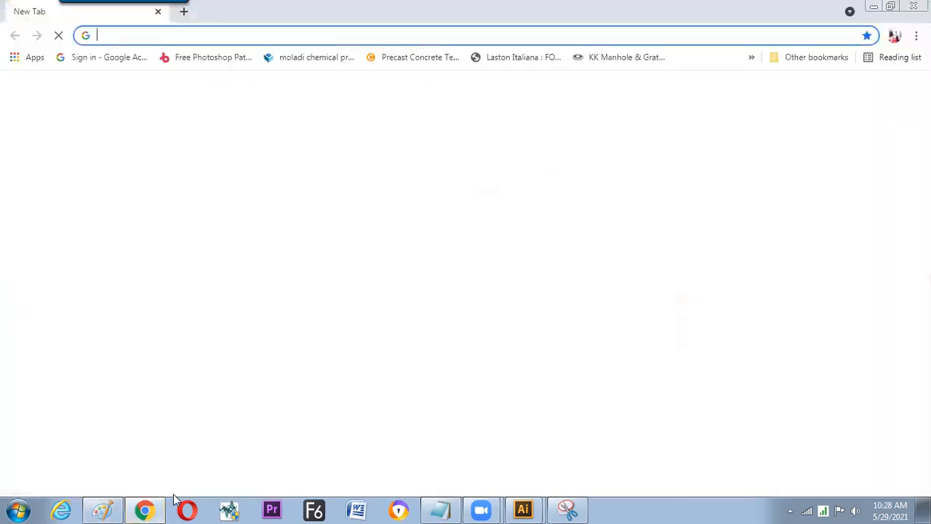
text(wac)
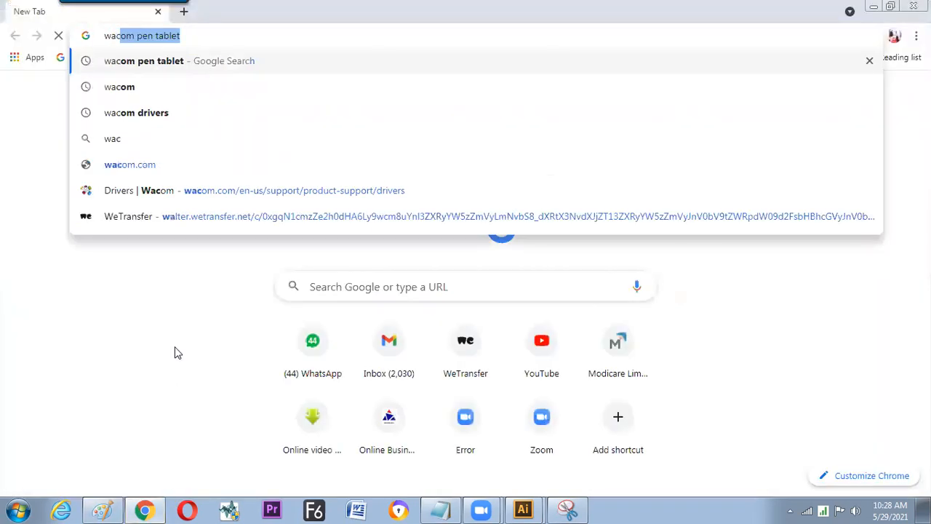
text(ome)
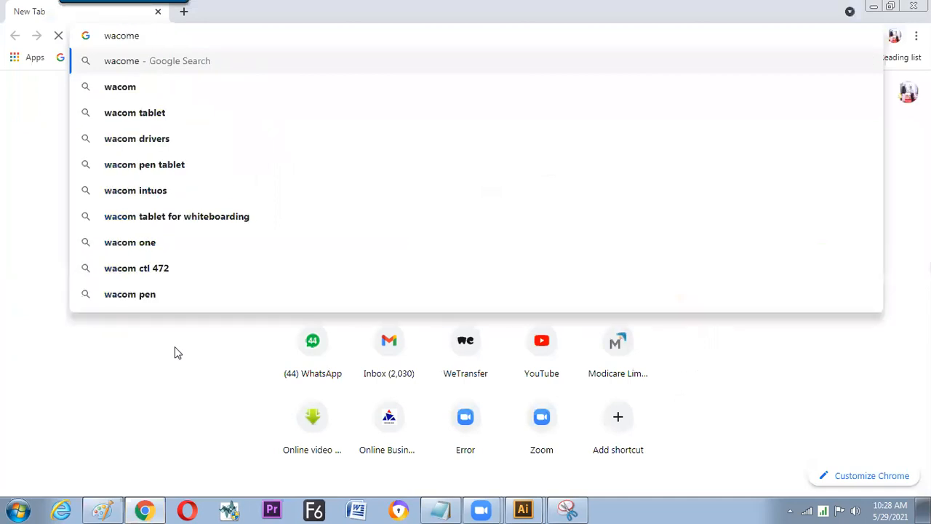
key(Down)
key(Down)
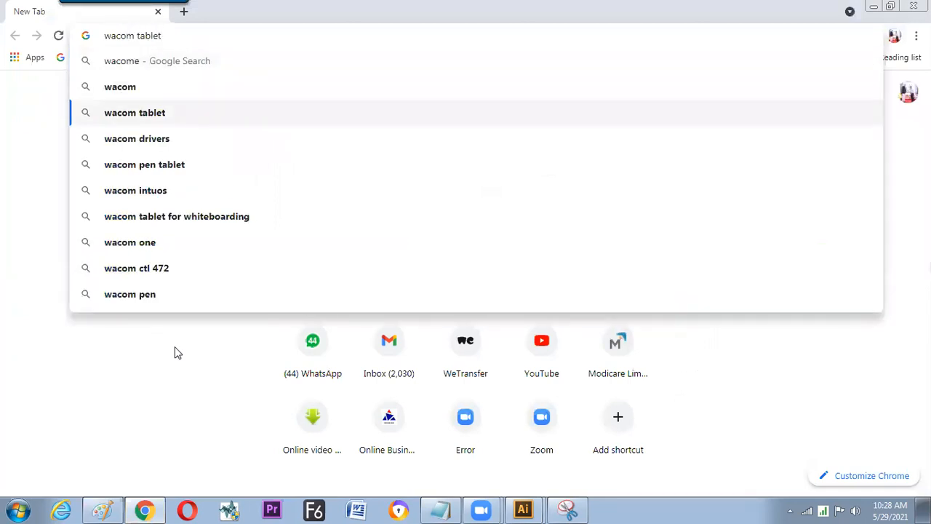
key(Return)
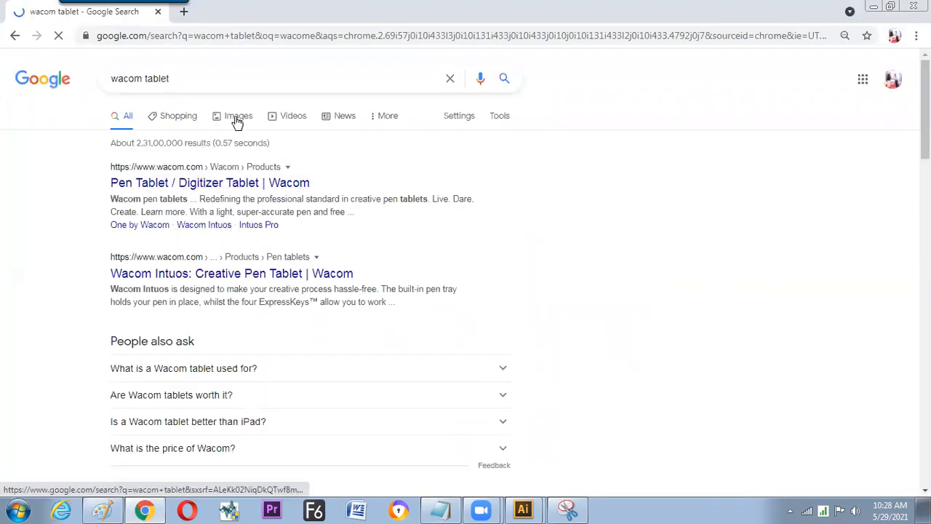
- Show the image results for the tablet search and examine the Wacom One by CTL-472 picture and its details
click(234, 126)
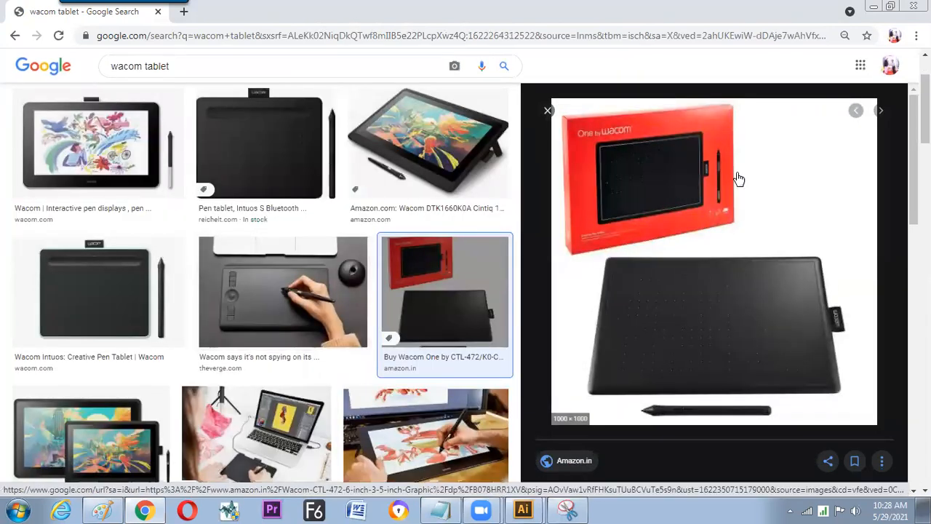
scroll(713, 276, down, 1)
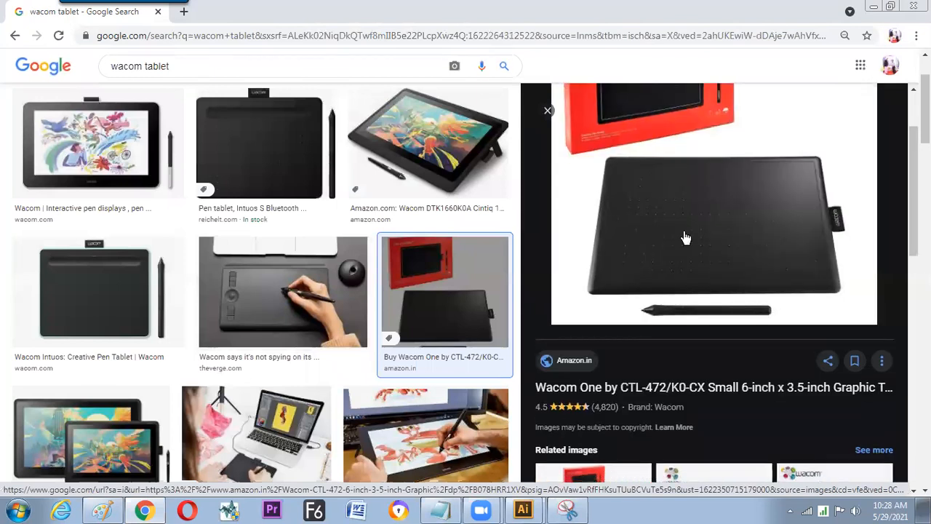
scroll(686, 235, down, 2)
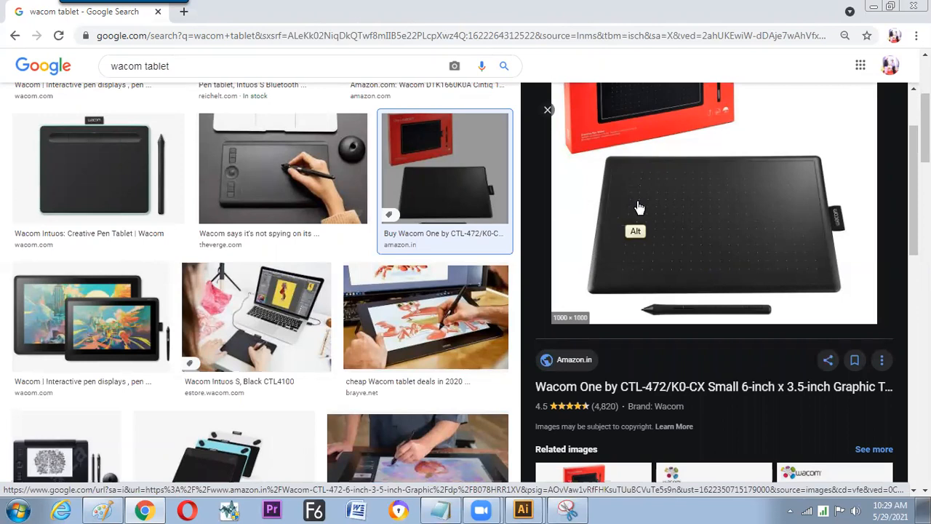
- Switch back to Paint, mark "Pressure" with lines above and below it, and draw a check mark in the tablet box
key(alt+Tab)
scroll(812, 226, down, 3)
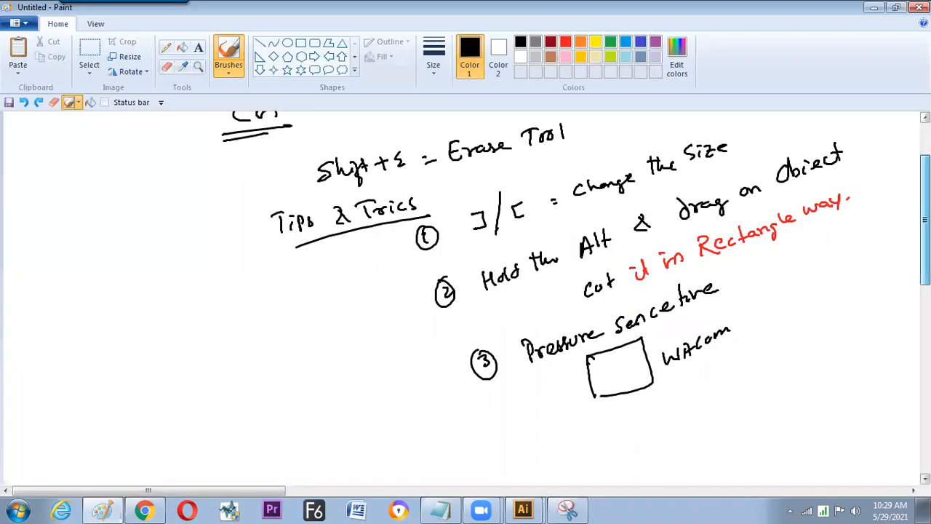
drag(535, 327, 588, 307)
drag(522, 280, 553, 273)
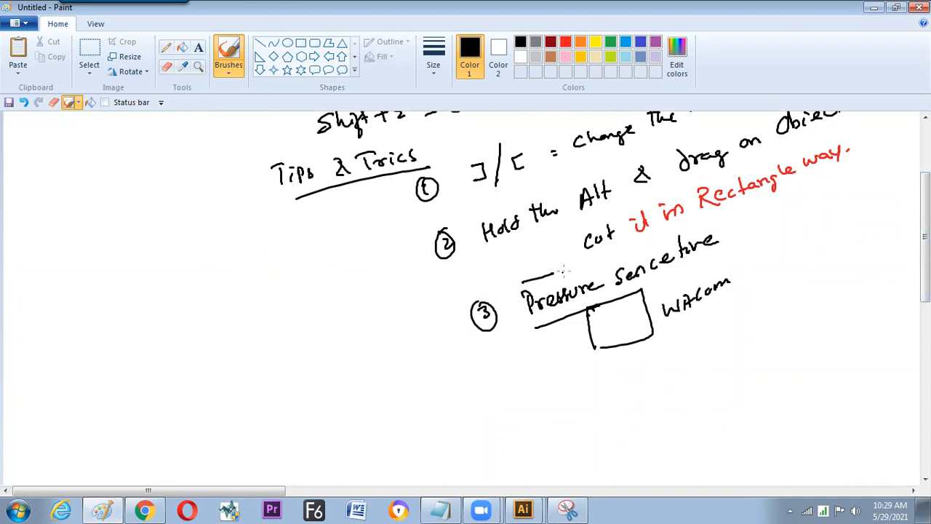
drag(373, 331, 388, 372)
key(ctrl+z)
mouse_move(614, 318)
mouse_down()
mouse_move(620, 327)
mouse_move(666, 280)
mouse_up()
drag(602, 321, 626, 306)
key(ctrl+z)
drag(925, 239, 925, 206)
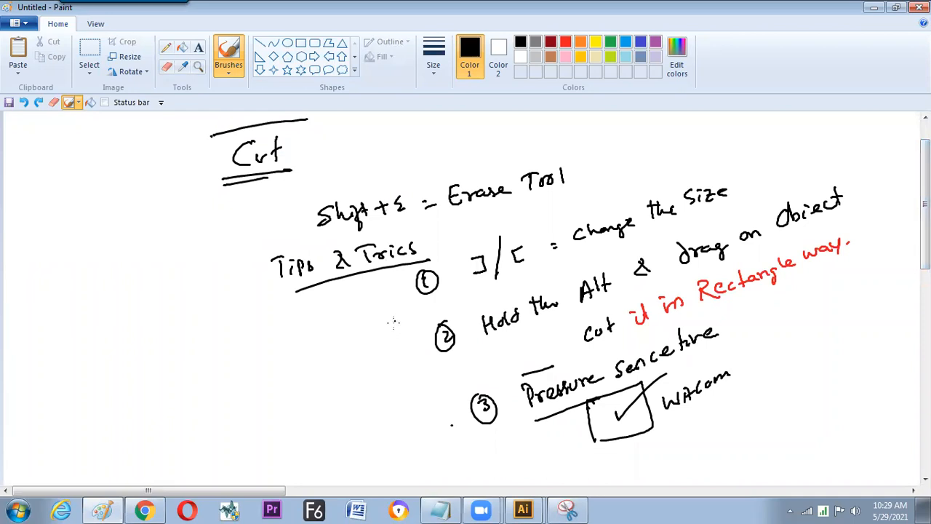
- Switch to Illustrator's Untitled-2 document and erase a bent diagonal cut and a vertical cut through the circle's lower piece
key(alt+Tab)
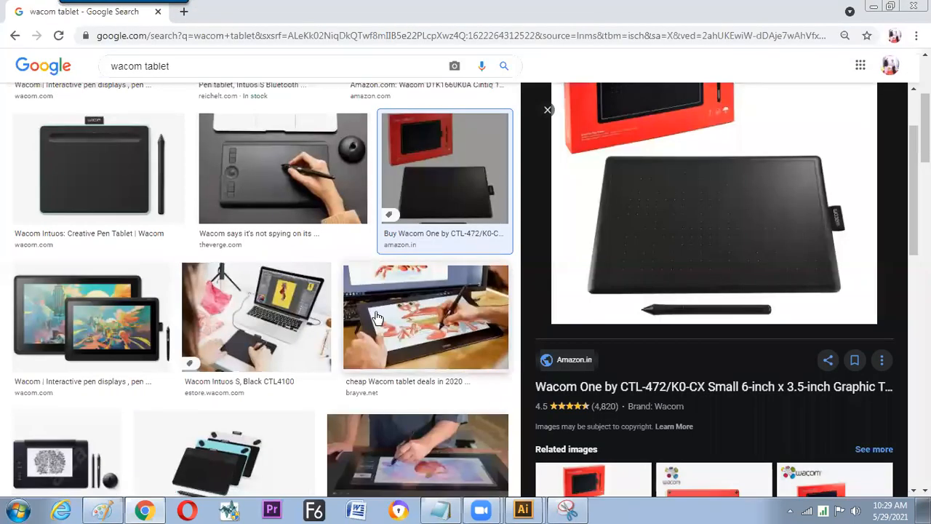
mouse_move(522, 509)
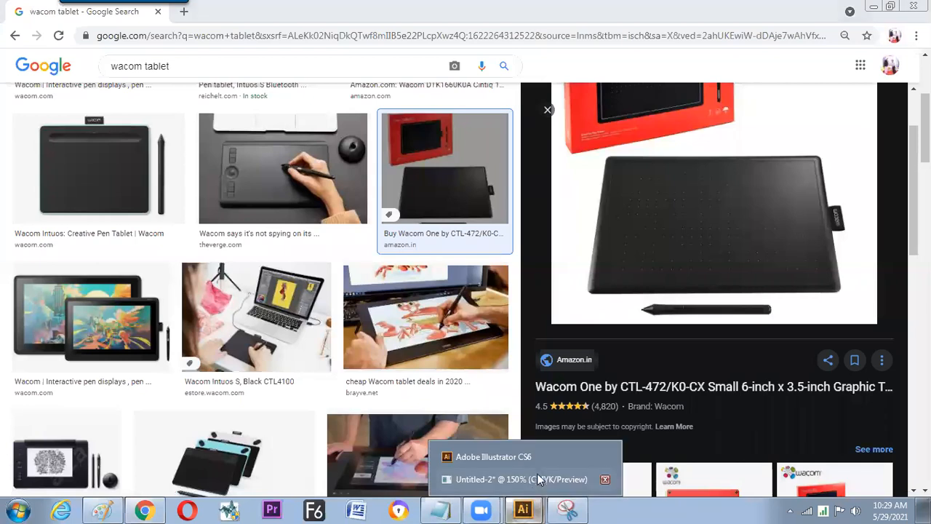
click(509, 477)
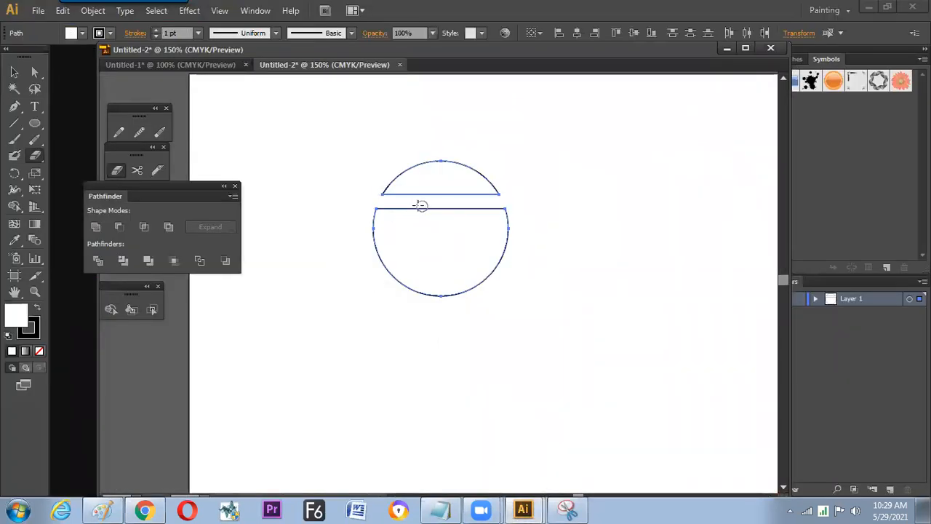
mouse_move(464, 203)
mouse_down()
mouse_move(433, 241)
mouse_move(476, 288)
mouse_up()
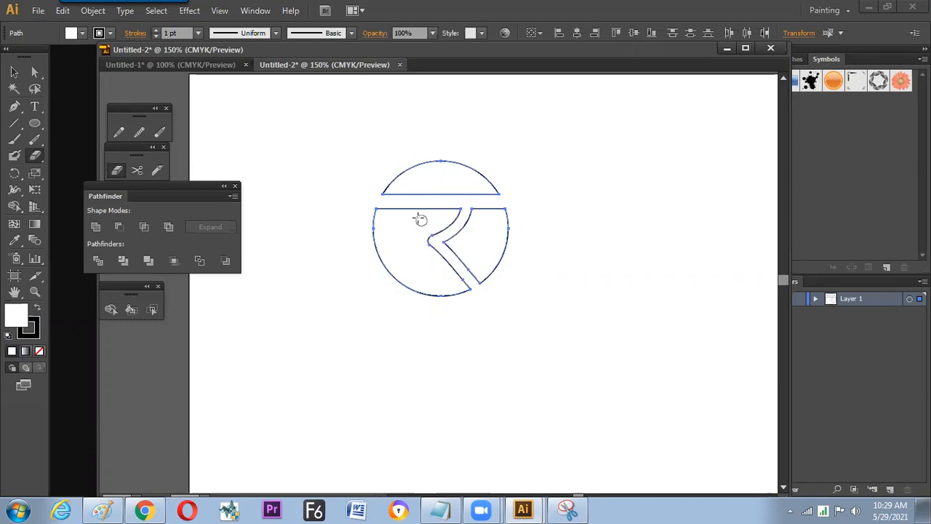
drag(410, 208, 411, 293)
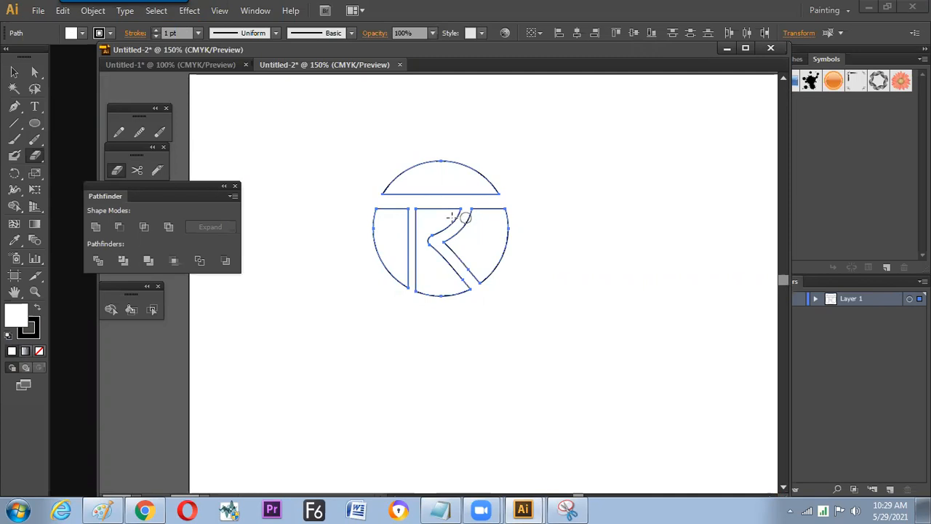
- Configure the Eraser tool so its size is controlled by Pressure with a variation of 10 pt
key(Return)
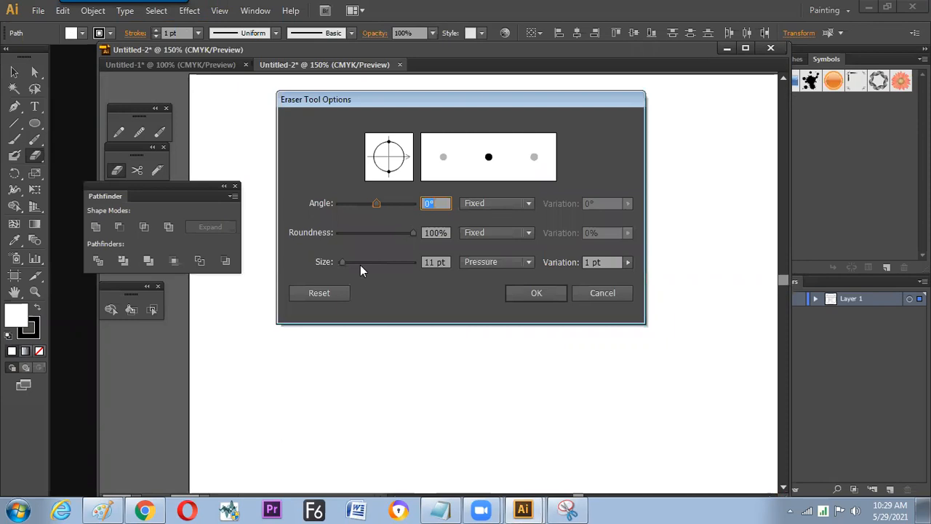
click(484, 263)
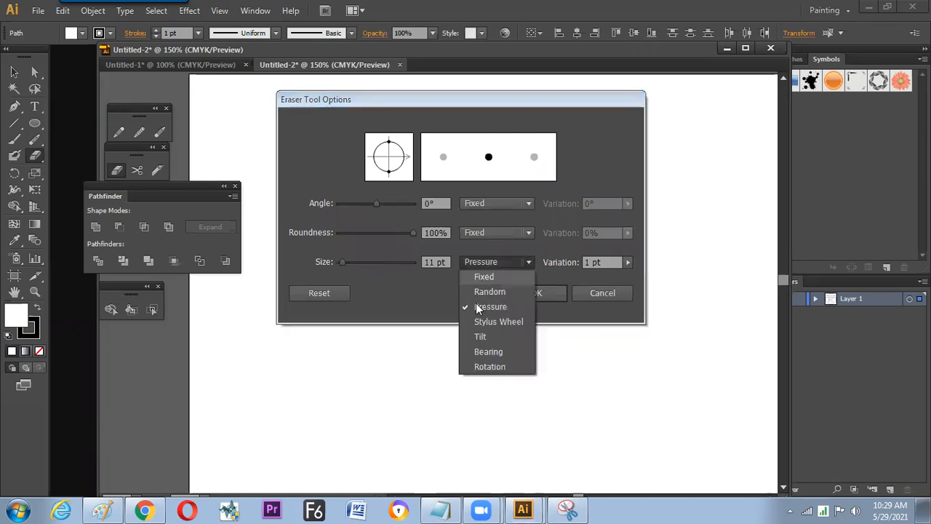
click(476, 305)
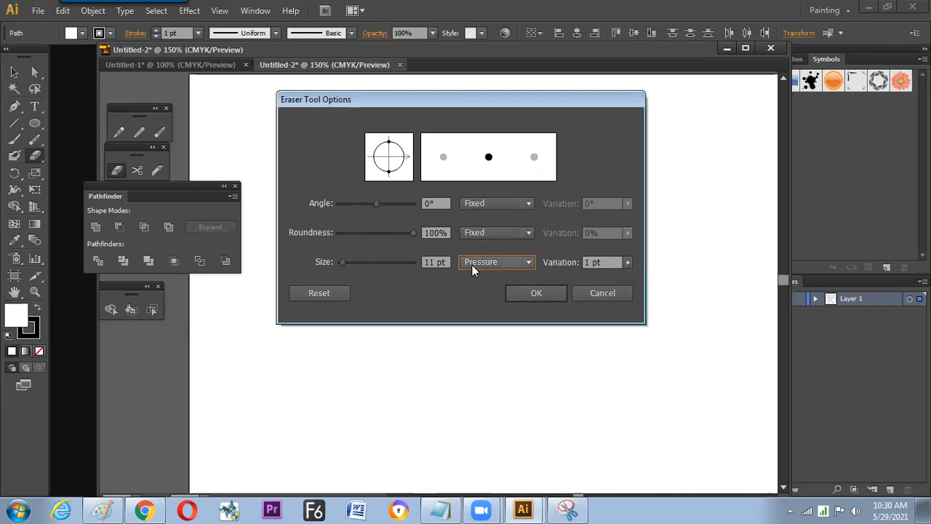
click(472, 264)
click(453, 286)
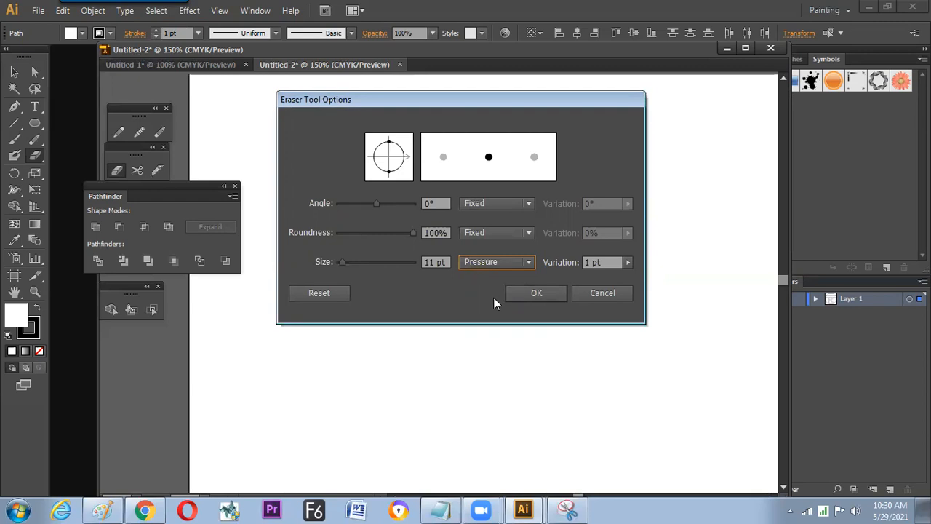
click(628, 262)
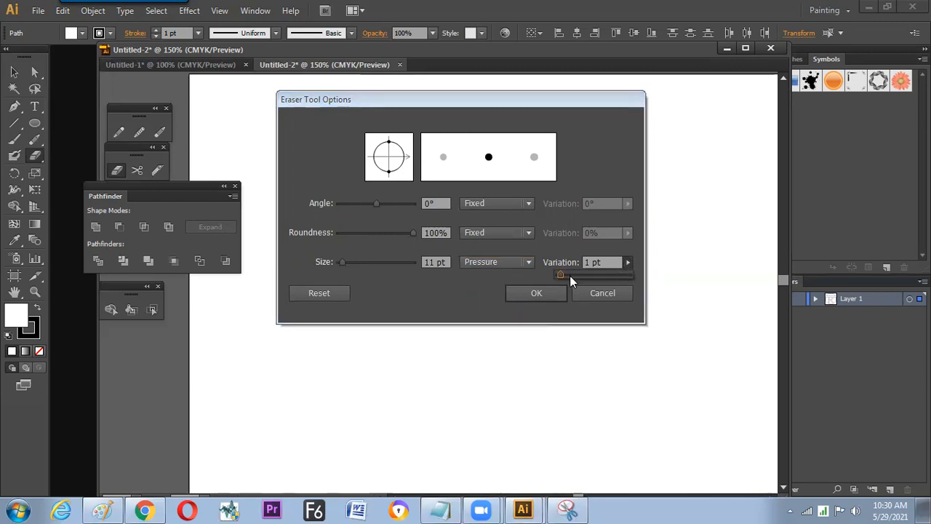
drag(573, 280, 623, 280)
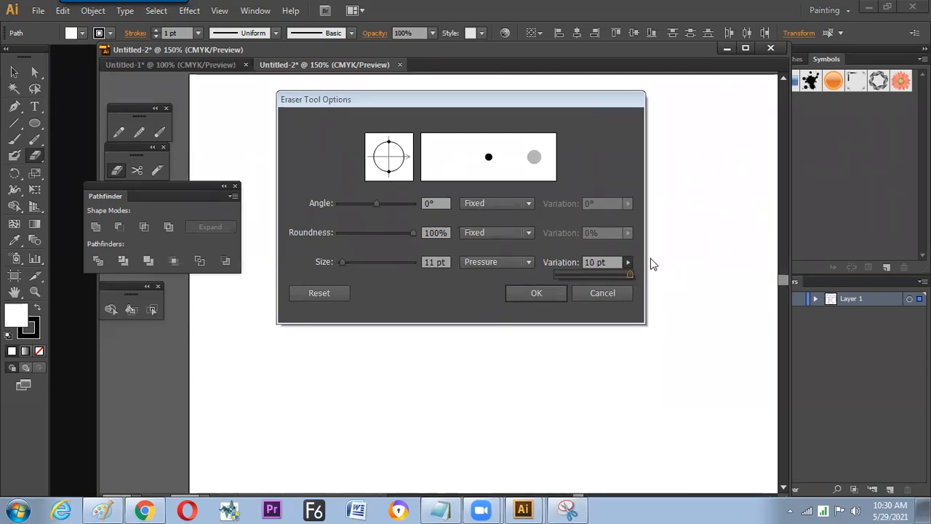
click(538, 294)
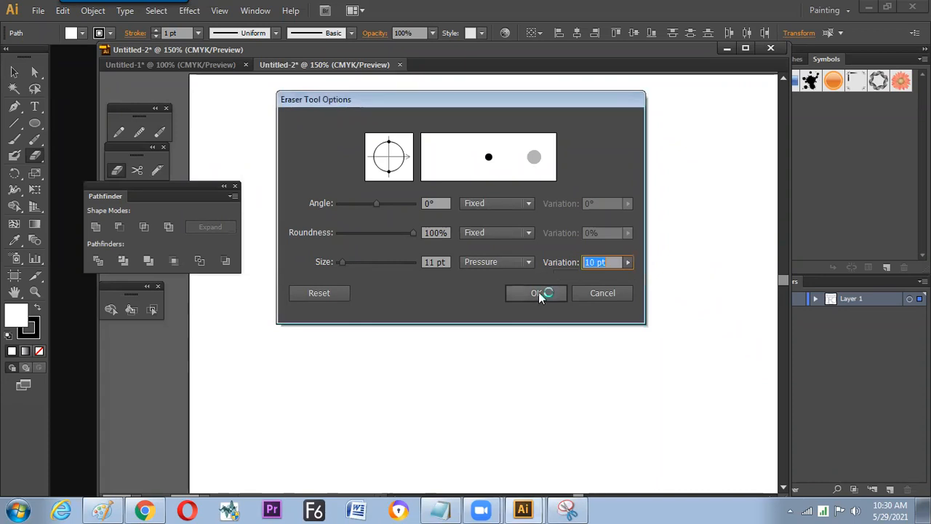
click(538, 293)
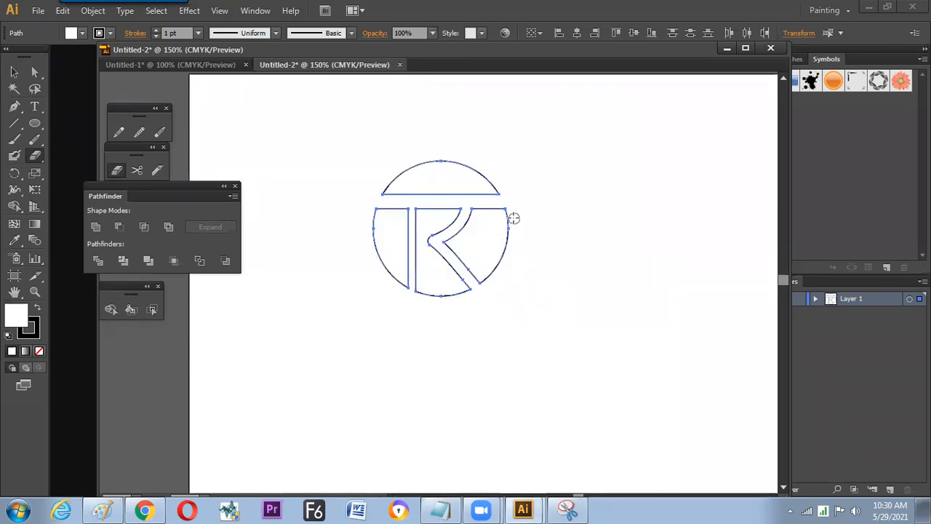
- Erase an irregular freehand cut through the circle's right-hand piece with the pressure-sensitive eraser and deselect the artwork
drag(488, 259, 500, 268)
key(ctrl+z)
mouse_move(488, 228)
mouse_down()
mouse_move(482, 245)
mouse_move(496, 280)
mouse_up()
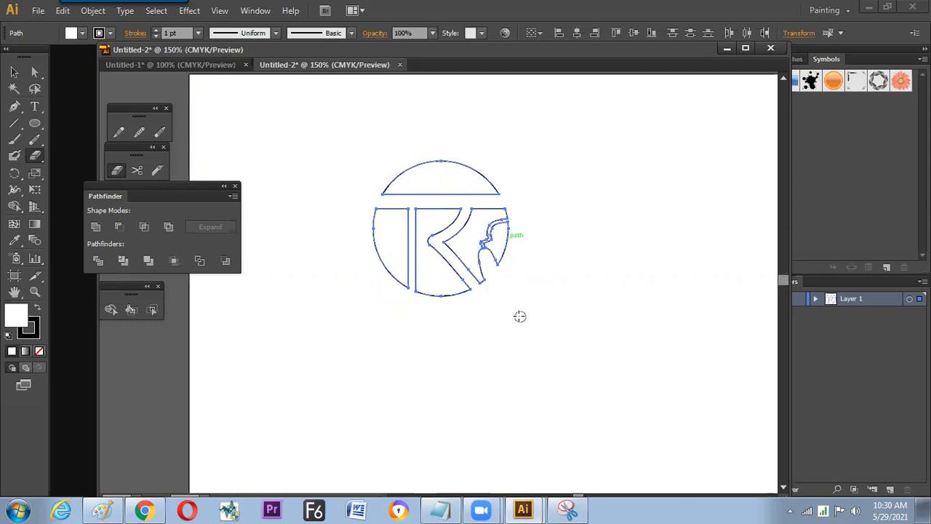
key(v)
click(532, 297)
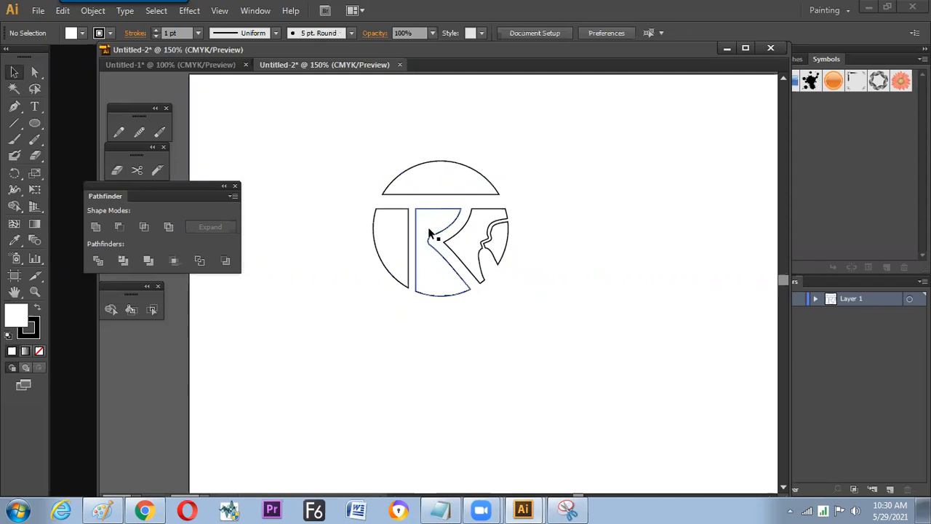
- Select all the cut circle pieces, scale them down slightly and move them to the artboard's upper left
click(475, 190)
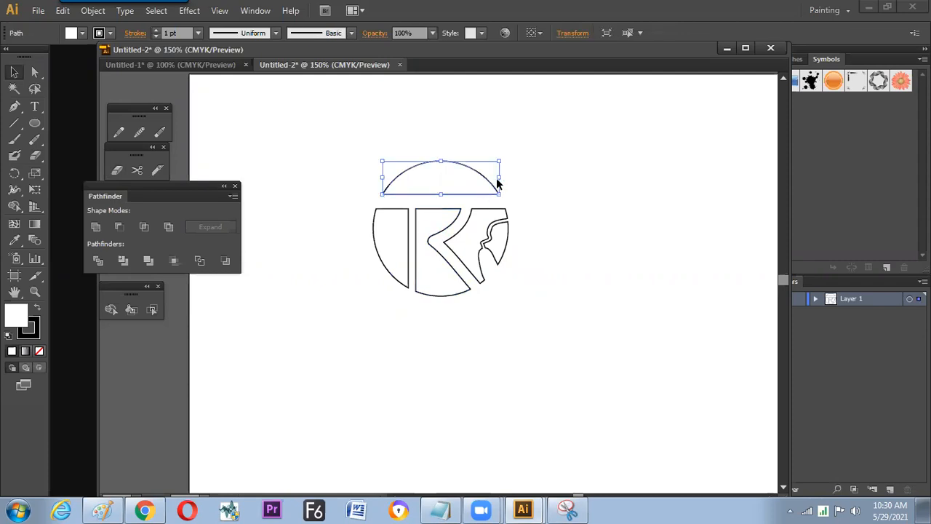
drag(527, 148, 409, 275)
drag(509, 160, 391, 158)
click(464, 202)
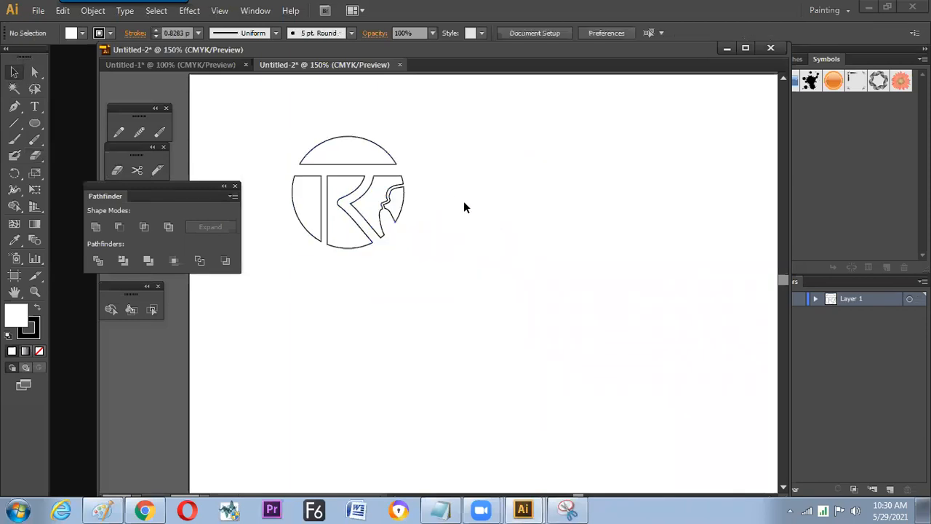
- Draw a new, larger circle with the Ellipse tool below and to the right of the cut circle
click(36, 125)
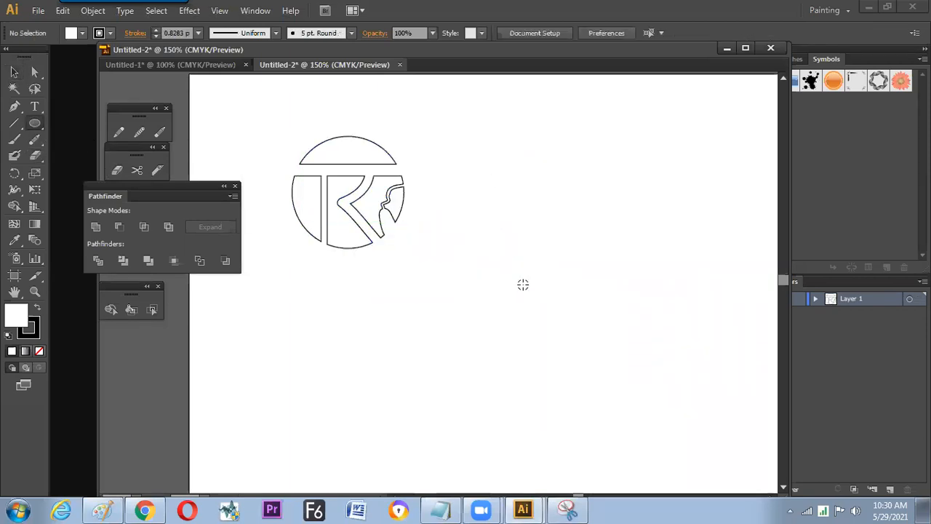
drag(444, 202, 601, 359)
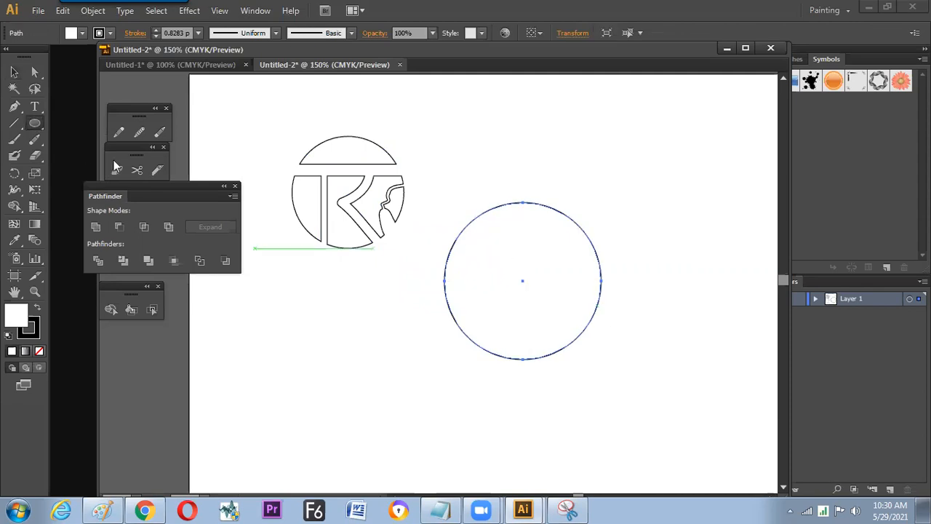
- Erase floral swirls and teardrop shapes into the upper part of the new circle with the Eraser, undo the last stroke and deselect
key(shift+e)
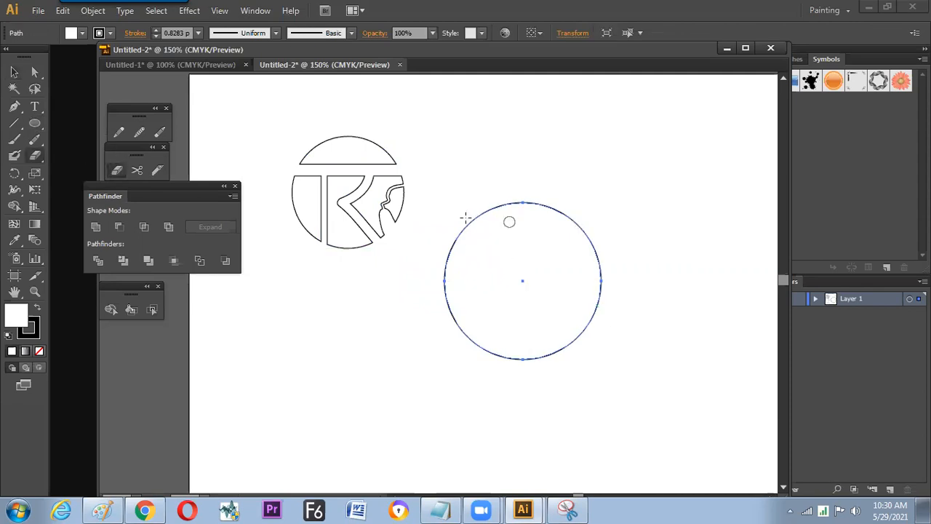
click(479, 213)
drag(501, 211, 492, 207)
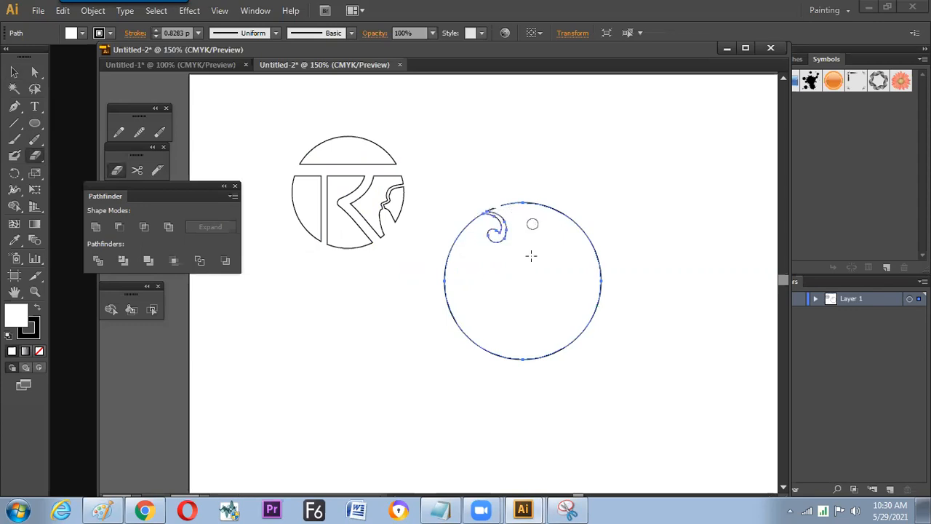
drag(467, 223, 542, 256)
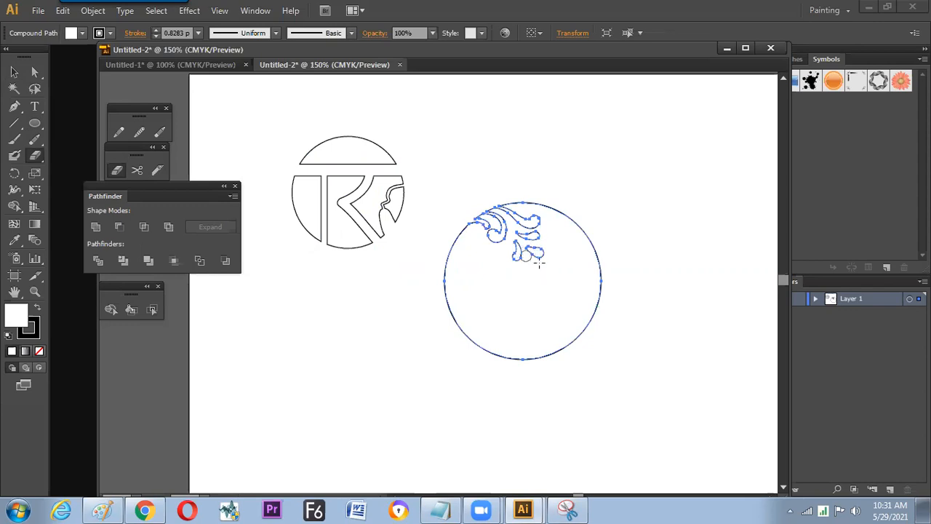
mouse_move(506, 248)
mouse_down()
mouse_move(552, 276)
mouse_move(538, 295)
mouse_move(531, 261)
mouse_move(546, 285)
mouse_up()
key(ctrl+z)
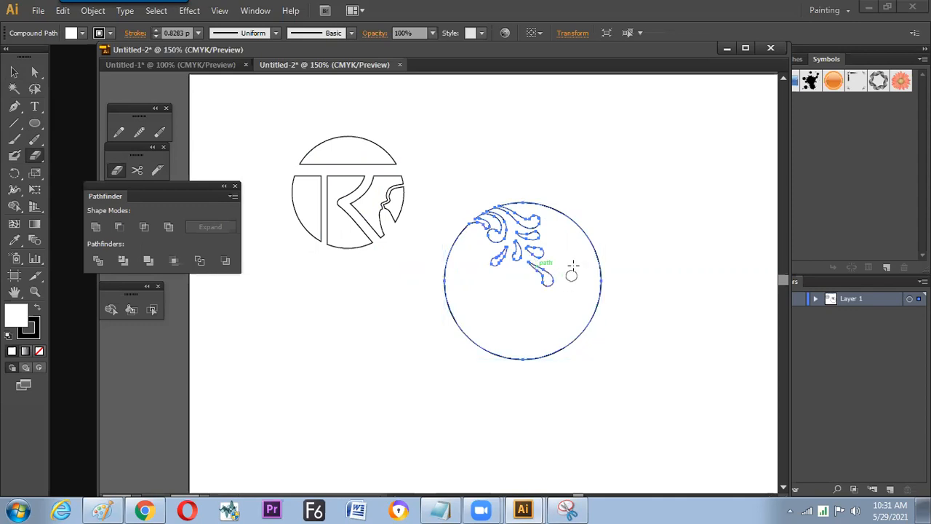
key(v)
click(634, 225)
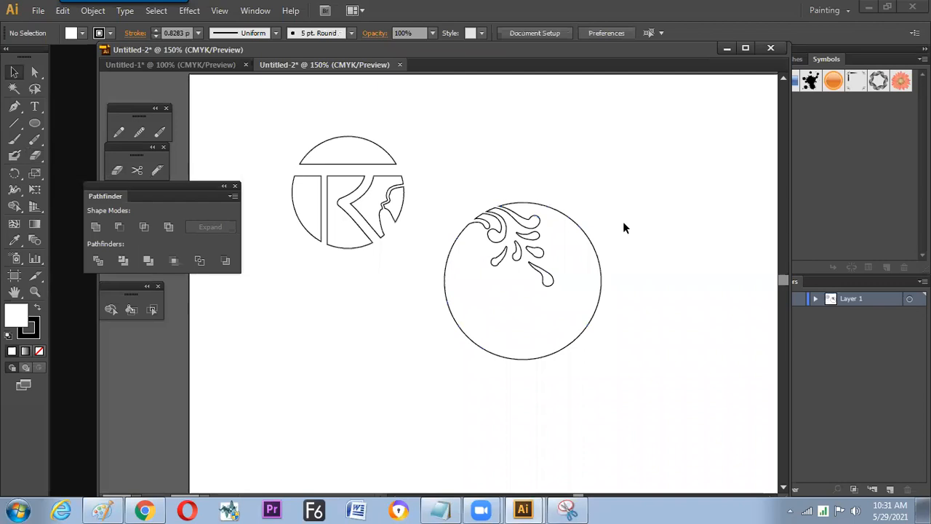
- Swap the fill and stroke colors of the erased floral circle to give it a black fill
click(457, 326)
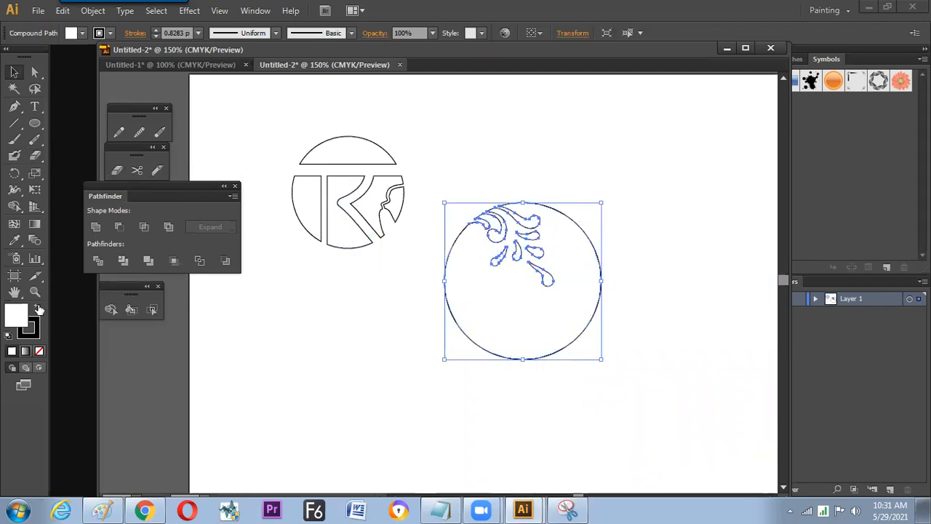
click(39, 309)
click(424, 333)
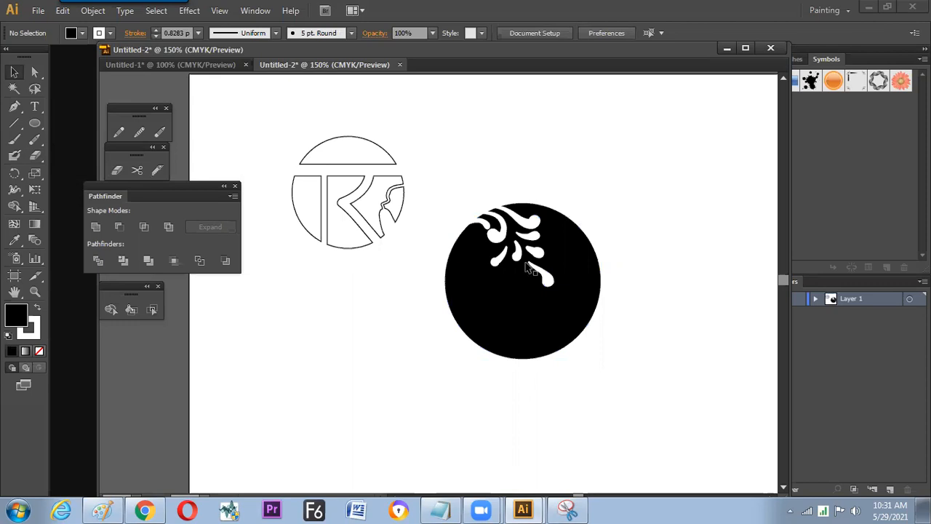
- Draw a slightly larger circle around the black floral circle and give it a black outline with no fill
click(35, 124)
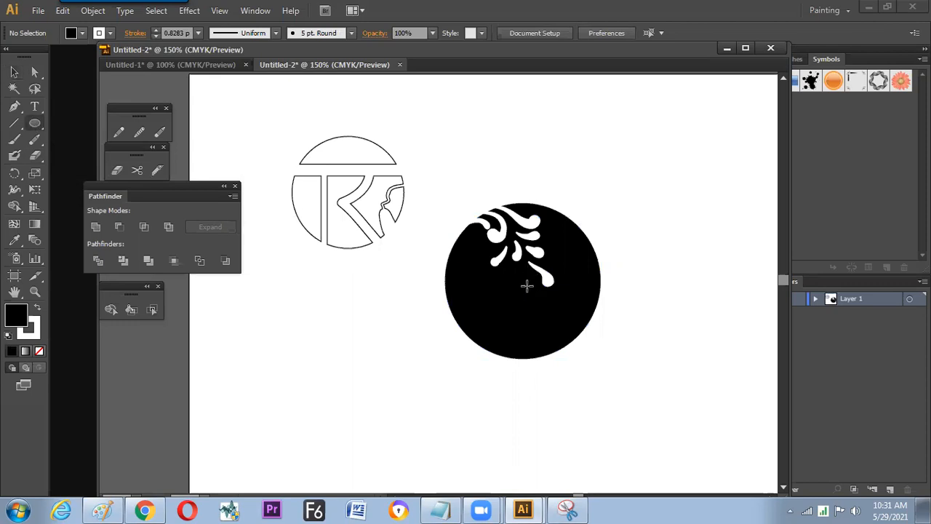
drag(526, 285, 557, 332)
drag(597, 375, 593, 369)
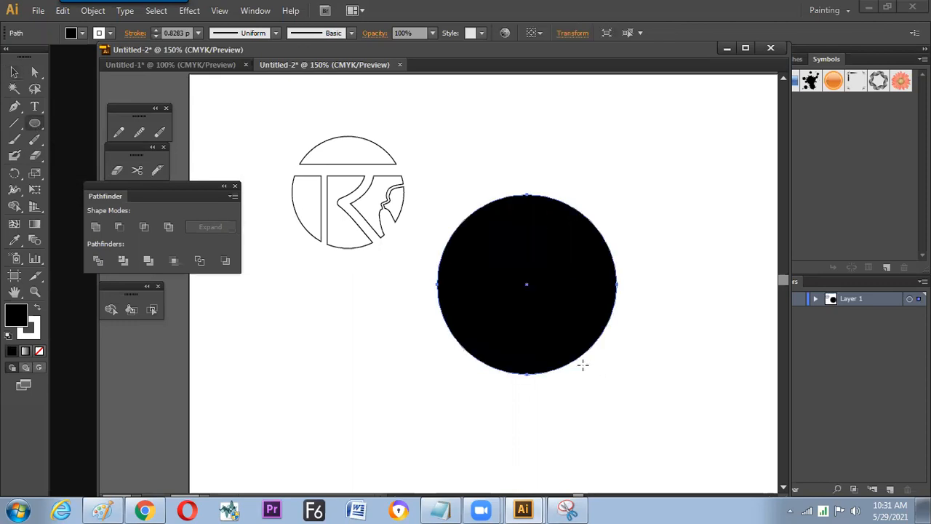
key(d)
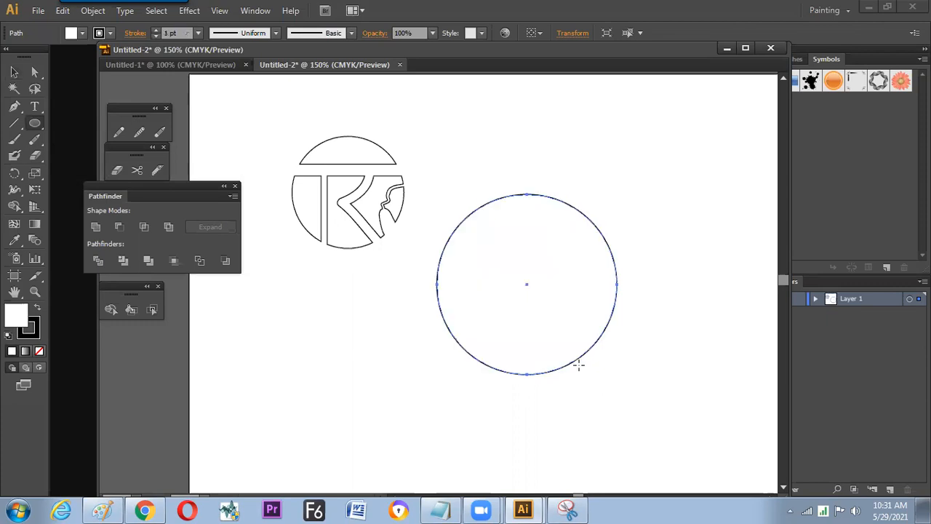
click(39, 351)
key(v)
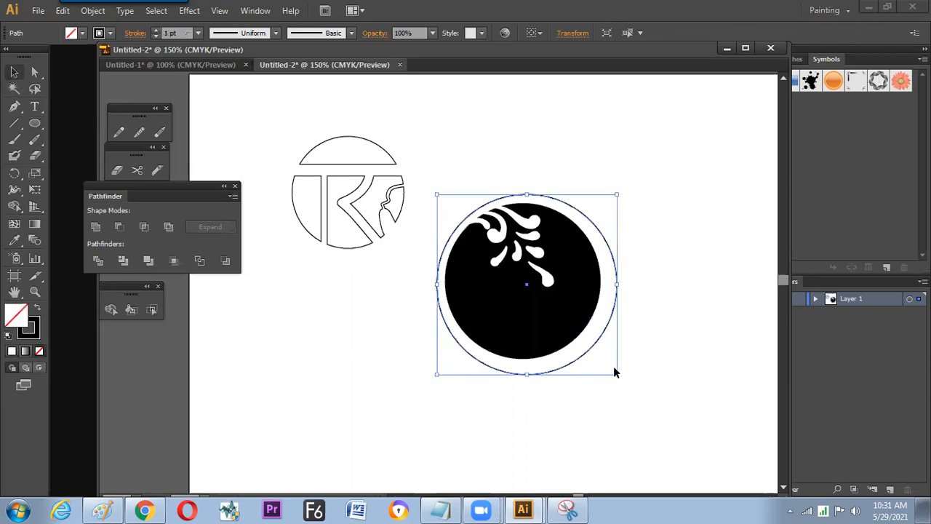
- Scale down the black floral circle together with its outer ring and move them up, beside the first cut circle
drag(612, 370, 546, 186)
click(631, 363)
click(540, 299)
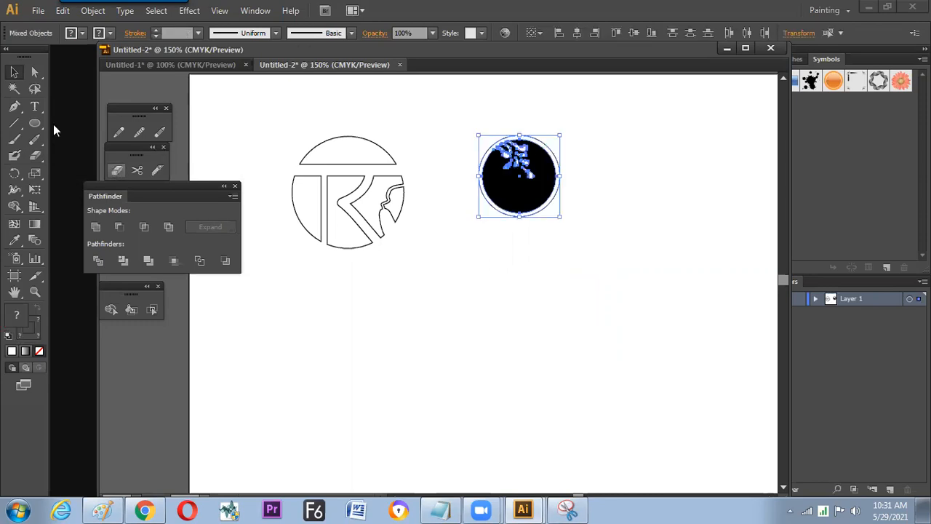
- Draw a new circle below the floral badge and erase straight horizontal and vertical bands through it to form a T
key(l)
drag(511, 311, 559, 367)
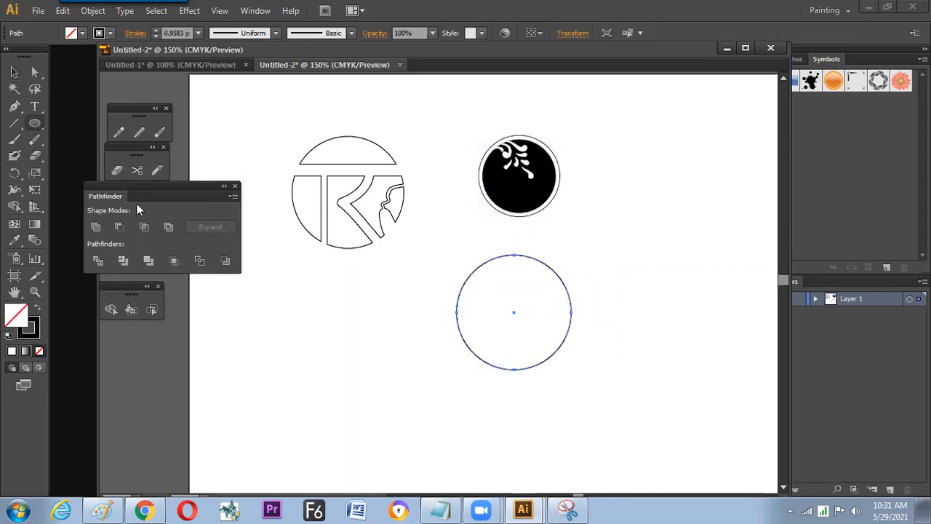
click(118, 171)
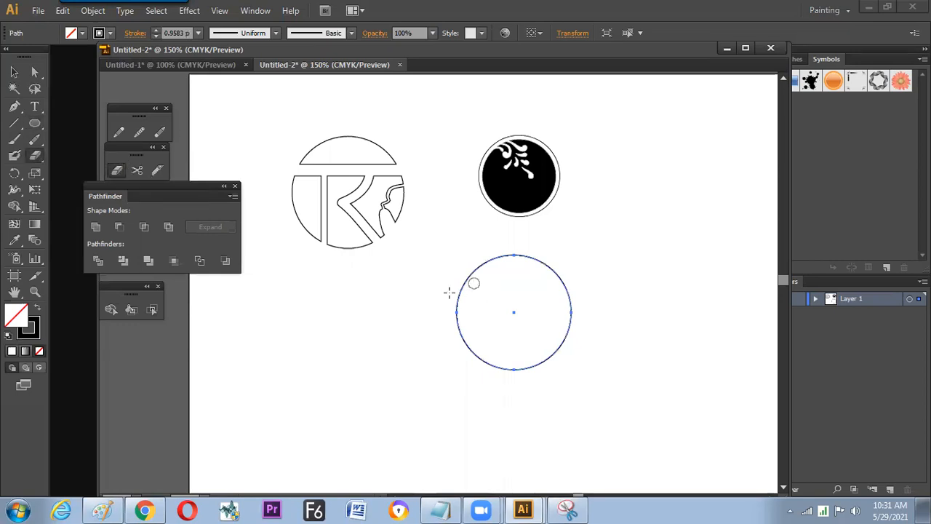
drag(589, 299, 591, 300)
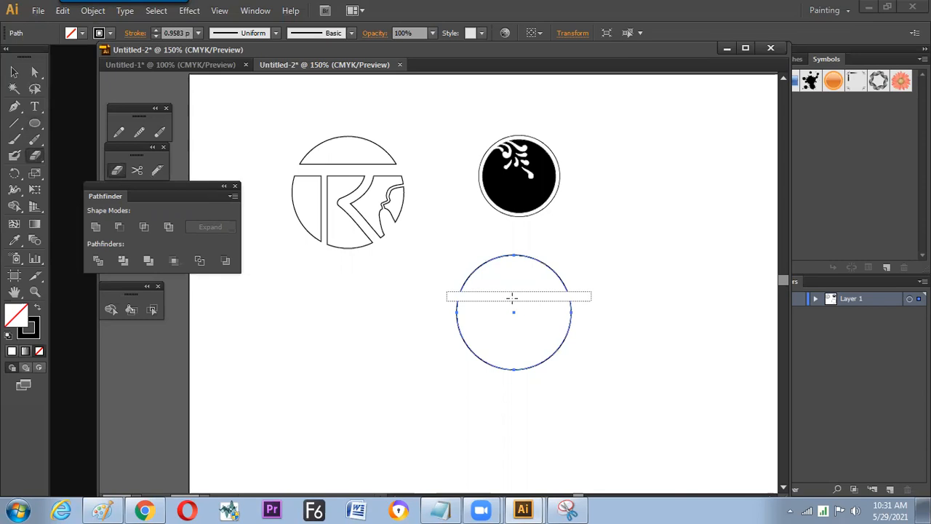
drag(512, 297, 507, 297)
drag(517, 377, 504, 407)
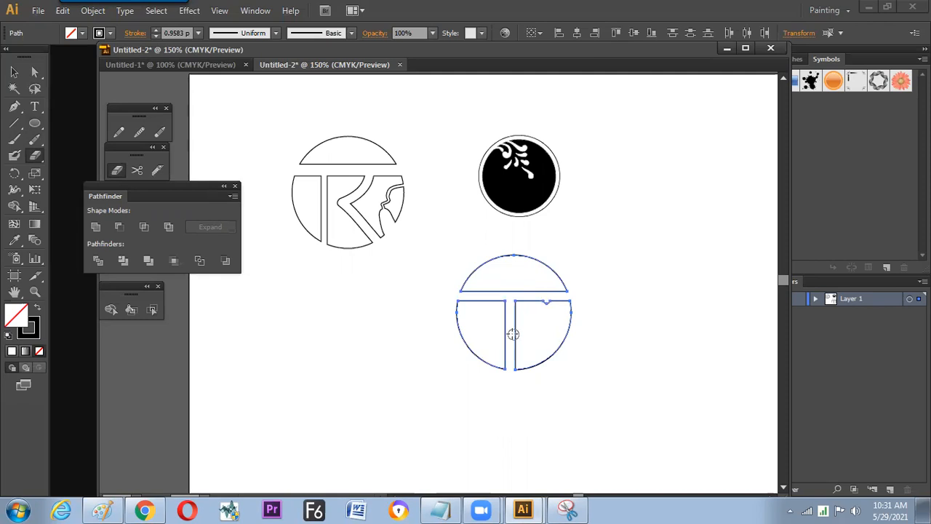
- Erase two diagonal bands through the circle's right-hand section to form a K and deselect the artwork
drag(548, 299, 518, 361)
drag(518, 330, 541, 381)
key(v)
click(613, 332)
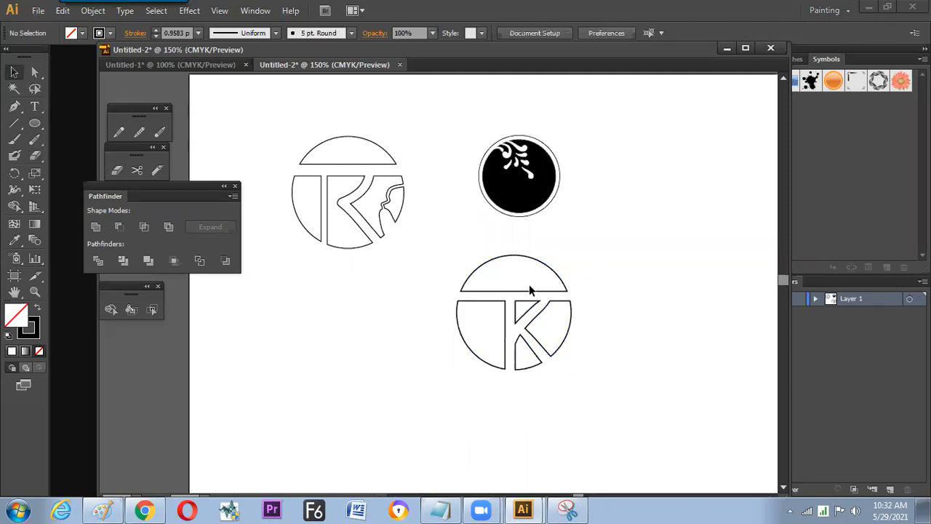
- Fill the right-hand piece of the TK circle with green and the large left-hand piece with red
click(568, 336)
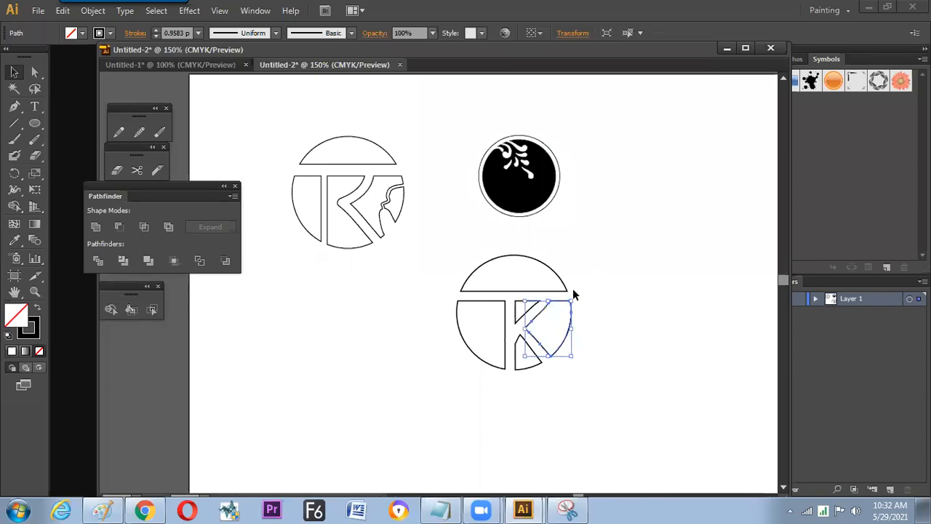
click(82, 32)
click(69, 65)
click(393, 360)
click(477, 317)
click(83, 34)
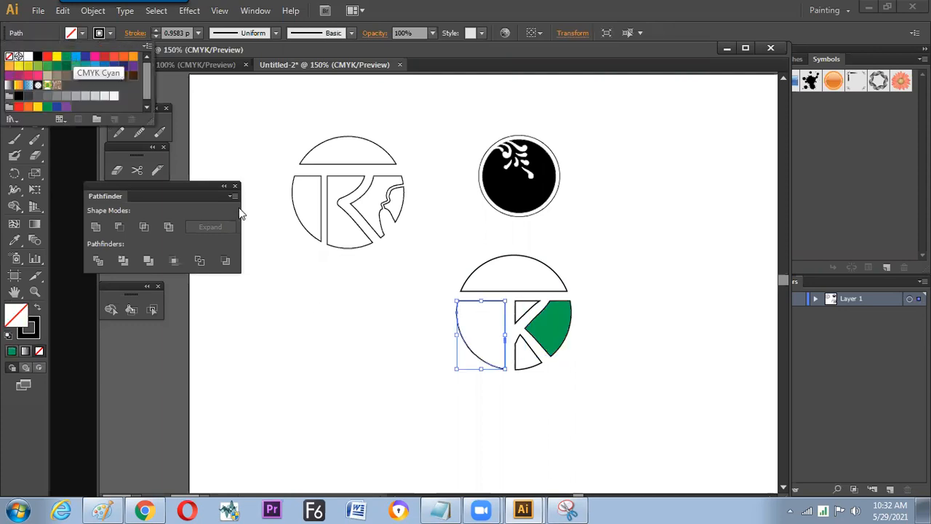
click(47, 56)
click(531, 356)
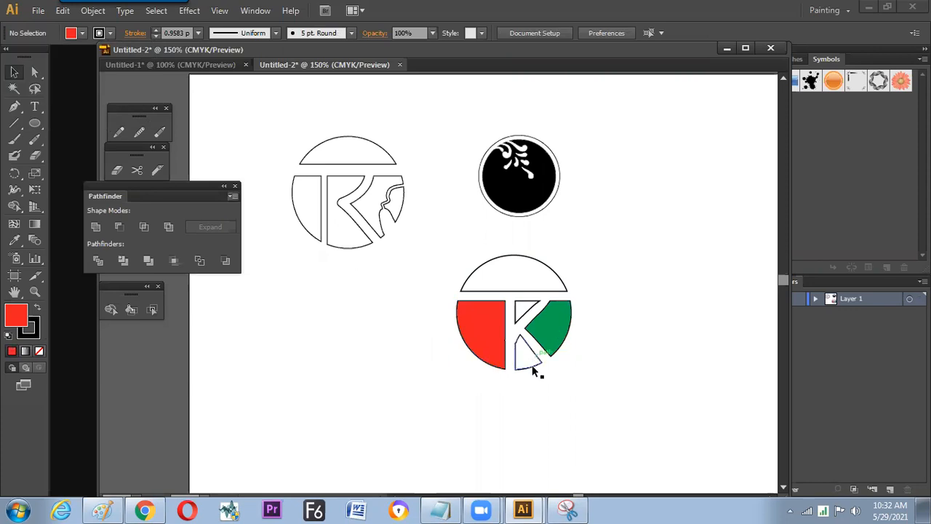
- Fill the small upper triangle of the K with CMYK Yellow
click(531, 364)
click(526, 313)
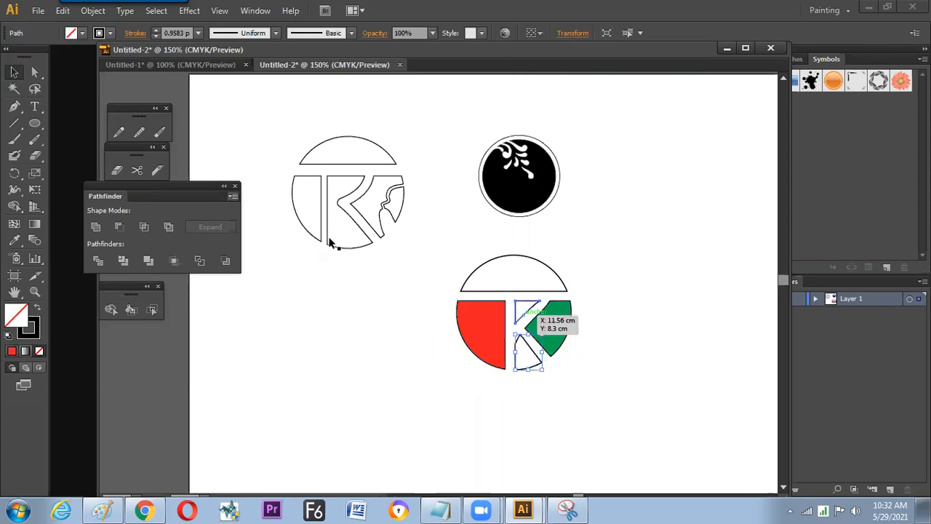
click(83, 34)
click(61, 60)
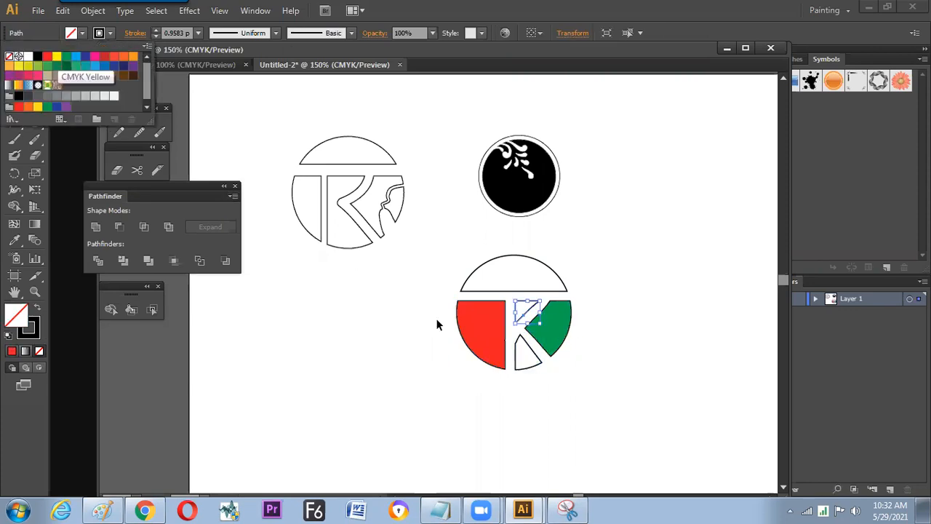
click(446, 246)
- Draw a larger circle over the TK logo and remove its fill so only the outline remains
click(34, 123)
drag(511, 323, 583, 394)
key(v)
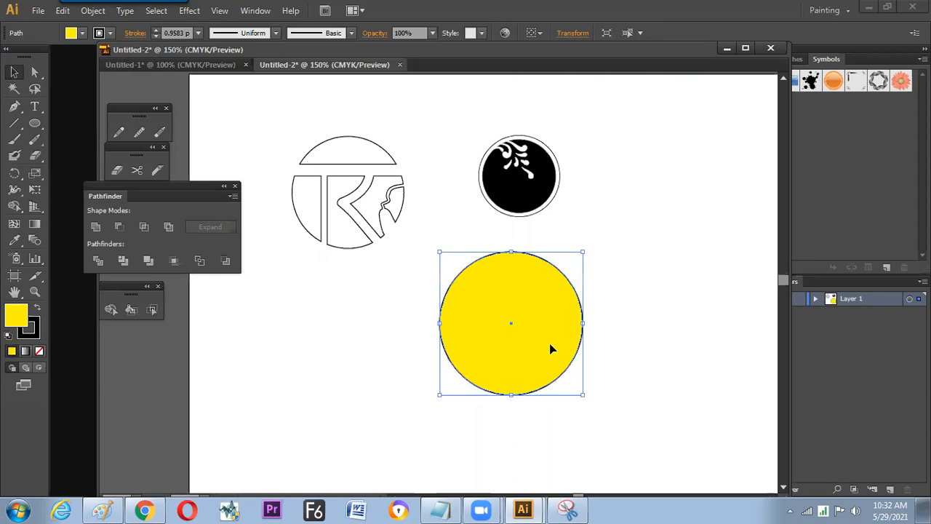
drag(542, 352, 544, 349)
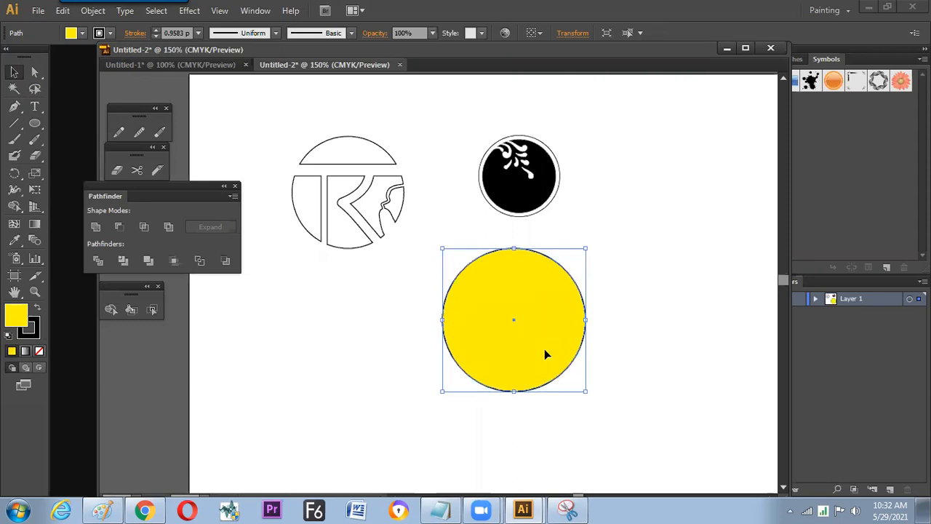
click(39, 351)
- Scale the outline circle down slightly so it forms a ring around the TK logo and deselect it
click(496, 374)
drag(575, 344, 581, 333)
drag(587, 246, 608, 287)
click(608, 287)
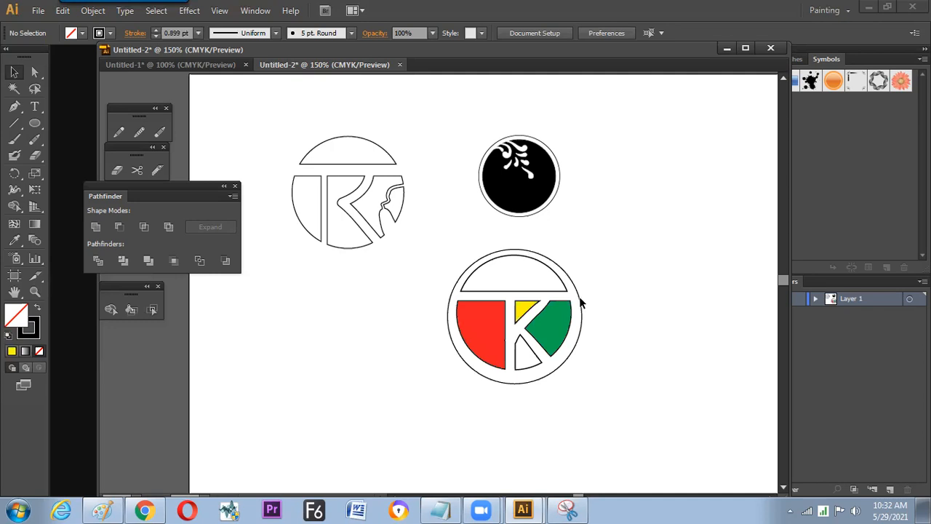
- Move the ring off the TK logo and group all the logo's pieces
drag(578, 296, 447, 332)
drag(457, 255, 572, 365)
right_click(500, 304)
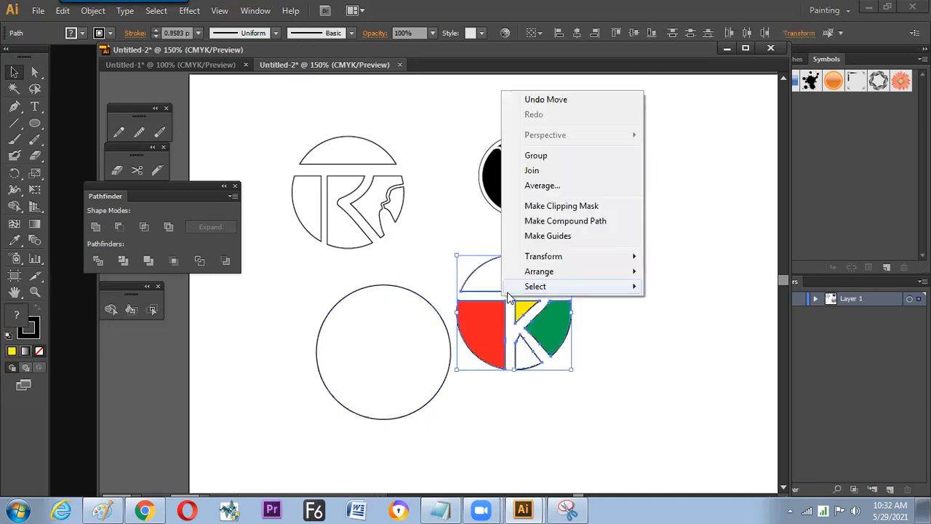
click(540, 158)
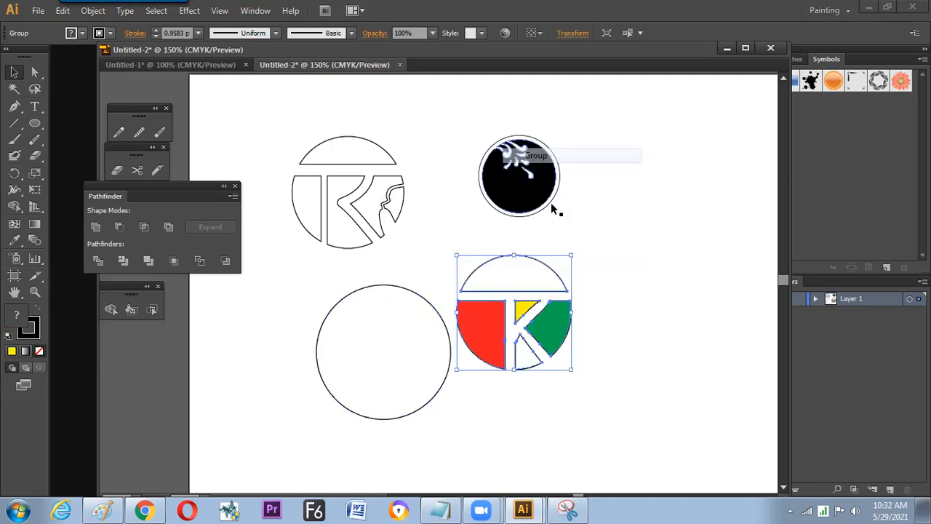
- Move the ring back around the grouped TK logo and align the two on their centers
drag(441, 317, 539, 276)
shift+click(542, 263)
click(556, 271)
click(592, 34)
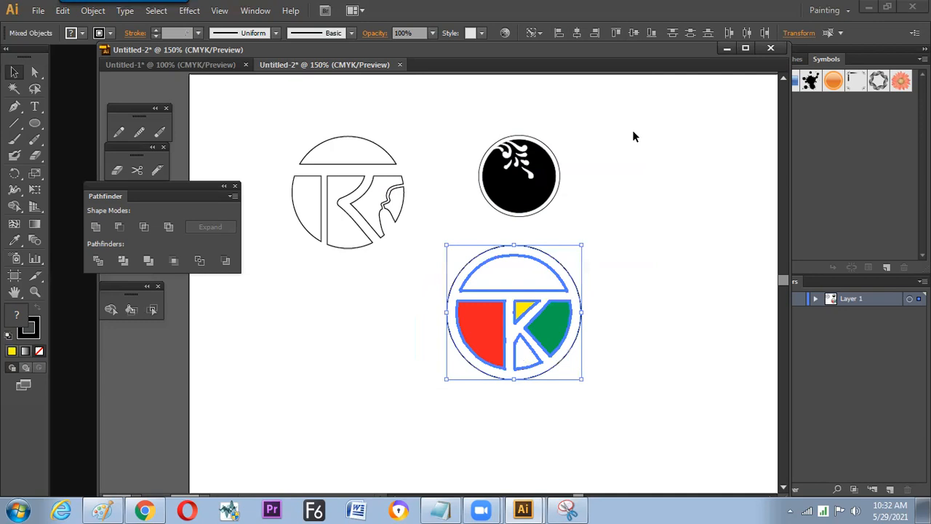
click(641, 164)
- Scale down the ringed TK logo and place it to the right of the black floral badge
drag(435, 244, 648, 192)
click(595, 276)
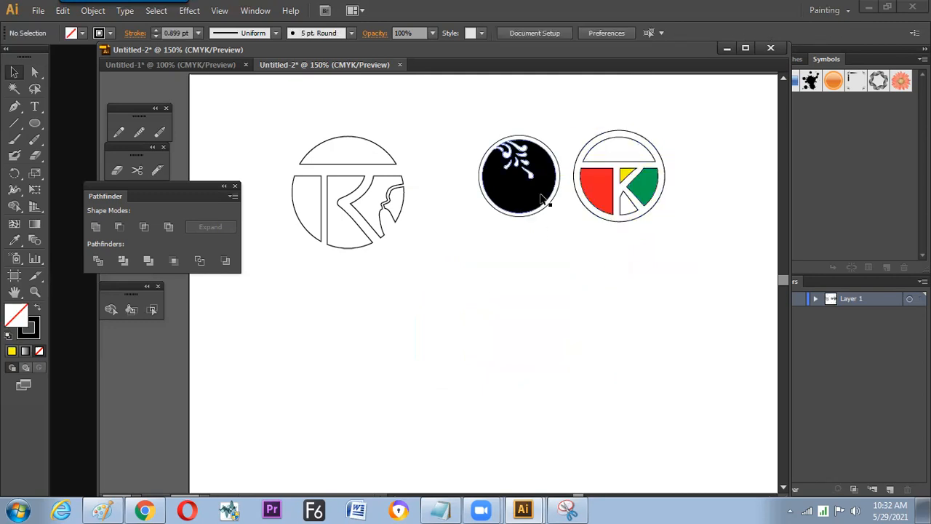
click(615, 176)
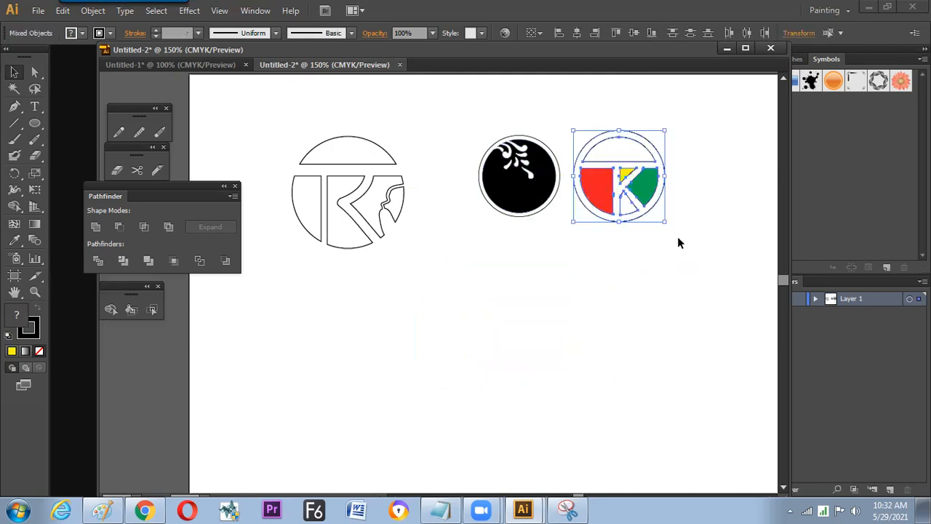
drag(665, 222, 646, 208)
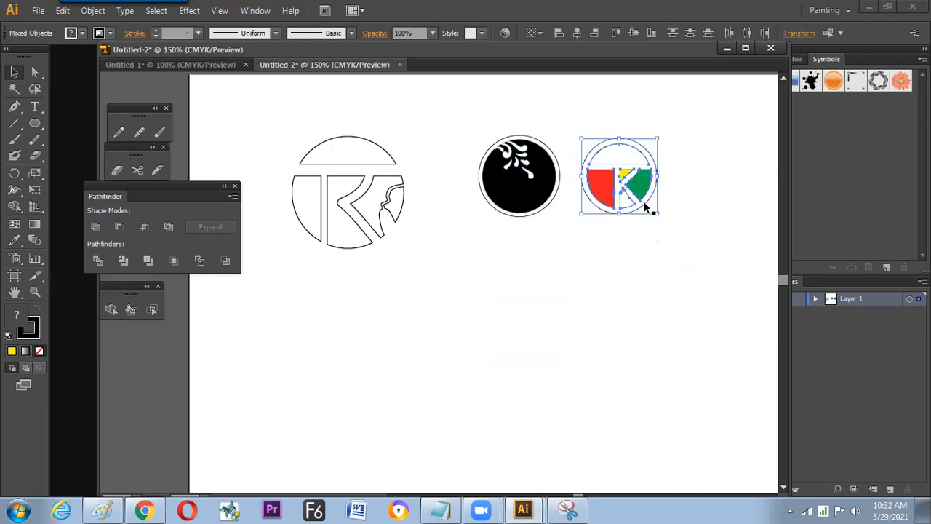
- Shift the ringed TK logo closer to the black floral badge and deselect it
click(643, 201)
click(637, 186)
key(Right)
key(Right)
key(Right)
key(Right)
key(Right)
drag(685, 142, 596, 221)
drag(600, 188, 585, 189)
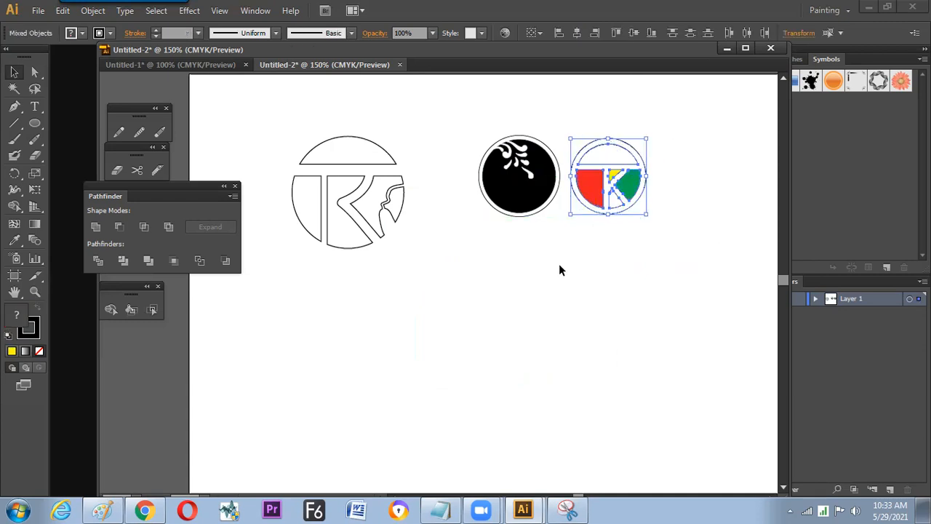
click(558, 257)
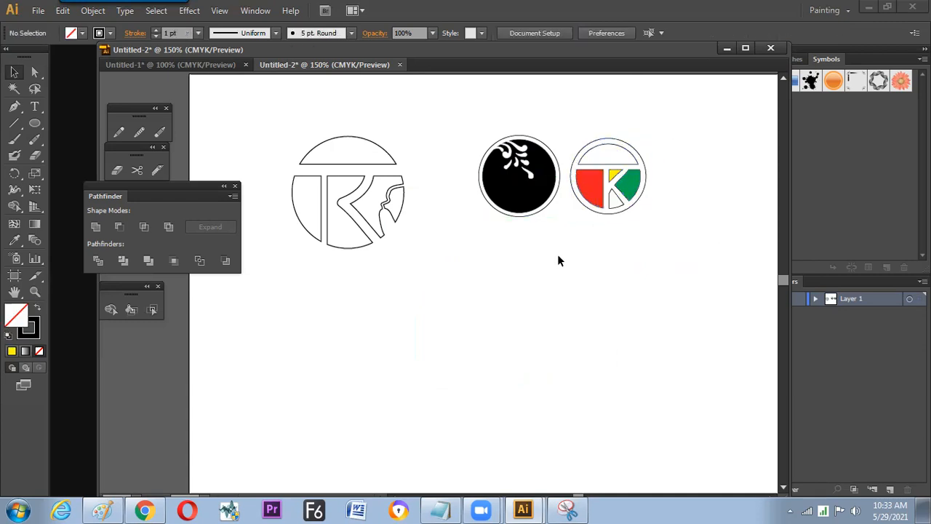
- Draw an unfilled circle below the black floral badge and TK outline, and erase two round eye holes in it
click(37, 125)
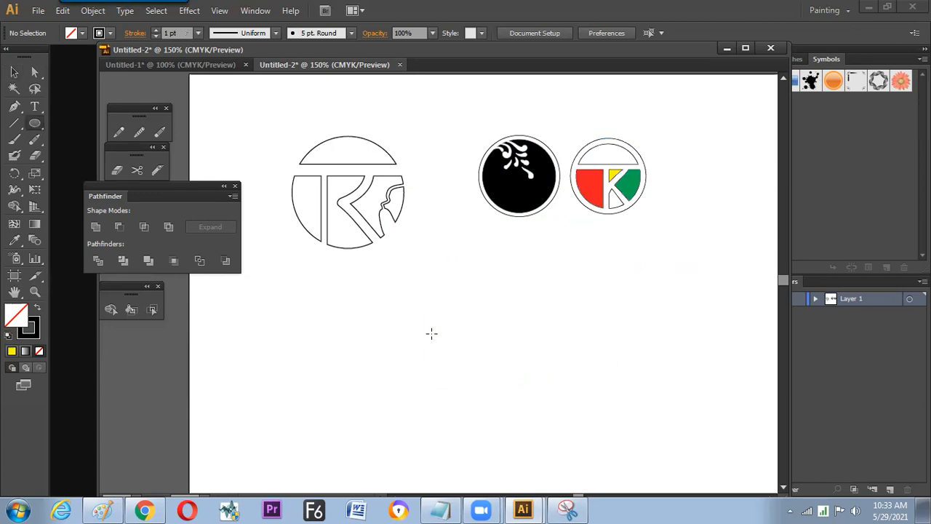
drag(440, 320, 482, 367)
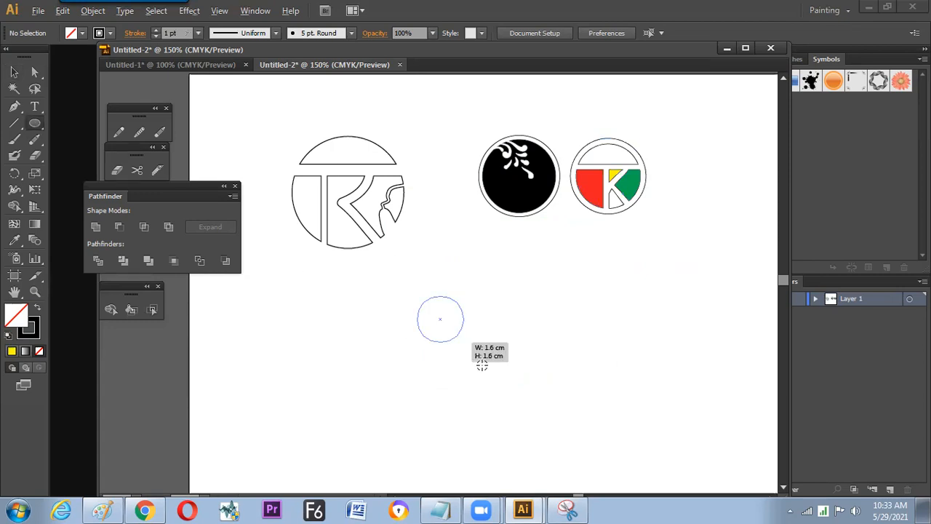
click(117, 170)
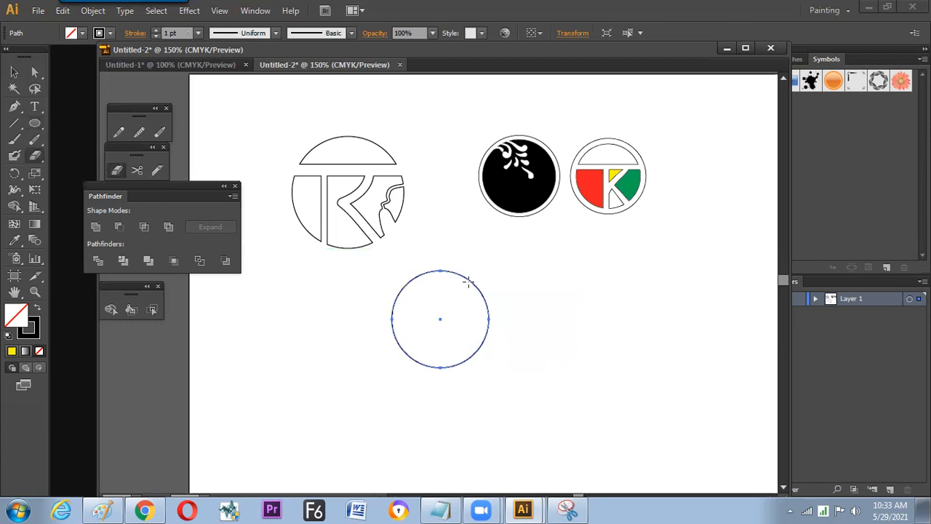
click(420, 311)
click(457, 309)
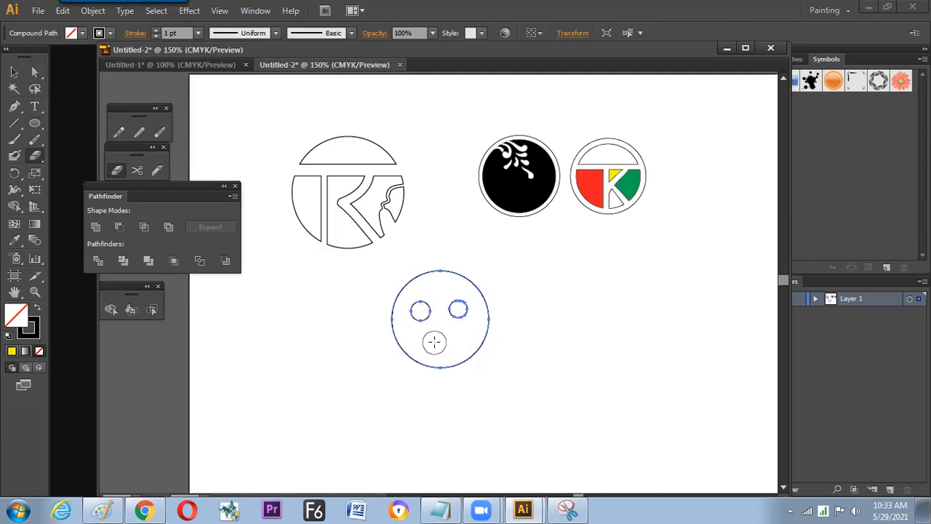
- Shrink the eraser and cut a curved smiling mouth beneath the circle's two eye holes
key(bracketleft)
key(bracketleft)
key(bracketleft)
key(bracketleft)
key(bracketleft)
key(bracketleft)
drag(429, 336, 458, 331)
click(475, 311)
- Swap the face's fill and stroke so it is solid black without an outline, and deselect it
key(v)
click(490, 299)
click(488, 304)
key(shift+x)
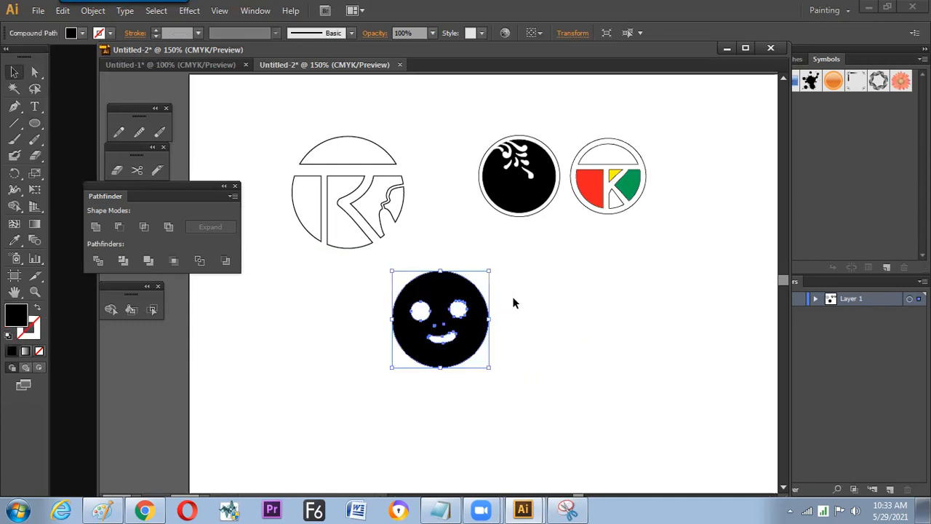
click(508, 307)
- Scale the black smiley face down to roughly two thirds of its size and shift it slightly
click(465, 326)
drag(488, 270, 473, 286)
click(474, 318)
drag(474, 319, 498, 309)
key(ctrl+plus)
key(ctrl+plus)
key(space)
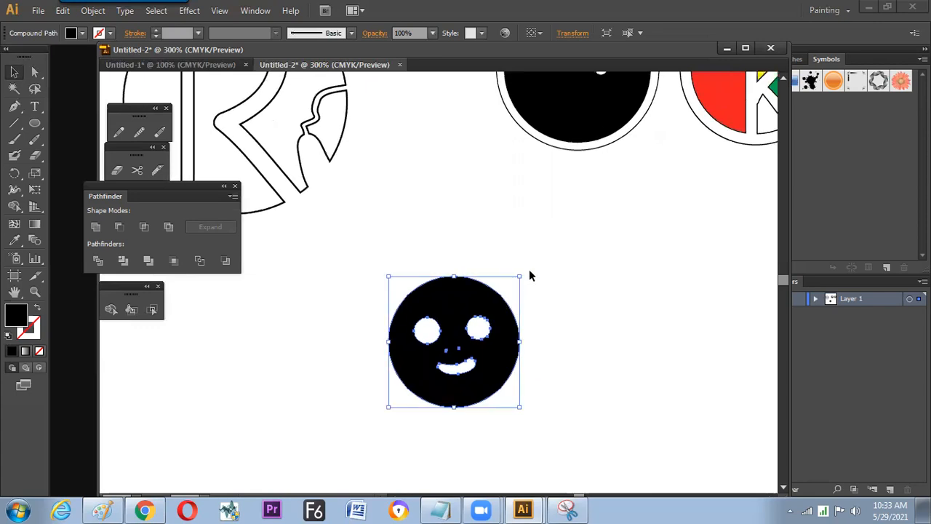
- Add a small black pupil inside each white eye of the smiley face with the Ellipse tool
key(l)
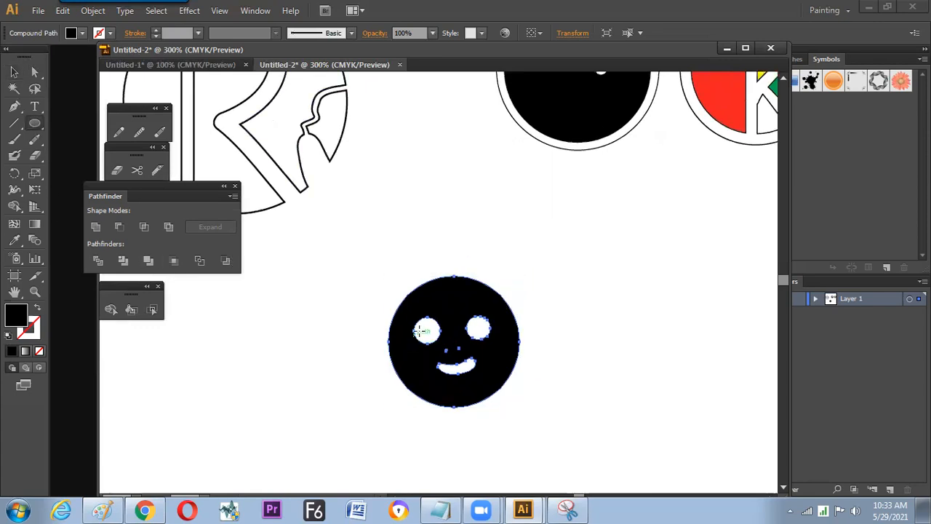
mouse_move(426, 329)
mouse_down()
mouse_move(438, 340)
mouse_move(482, 333)
mouse_up()
key(v)
click(406, 381)
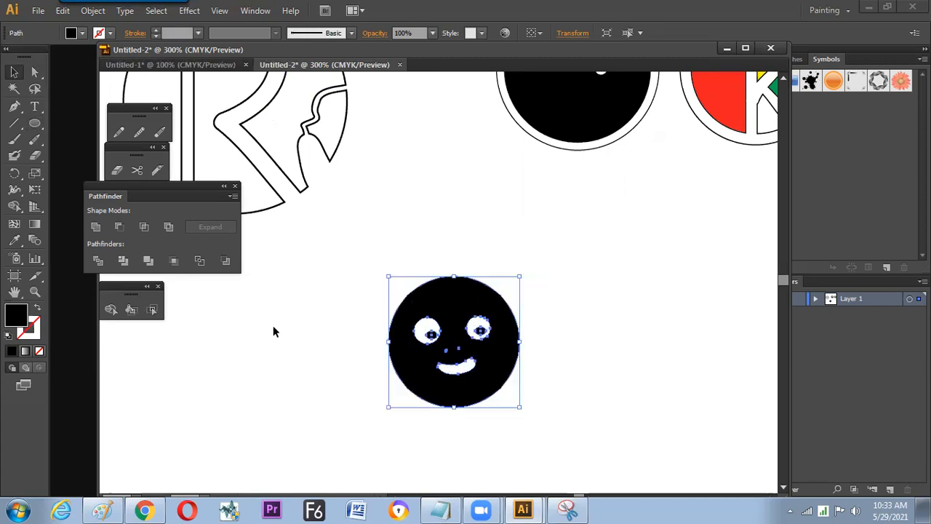
- Group the smiley face with its pupils and fill the group with green
click(395, 249)
drag(460, 285, 455, 222)
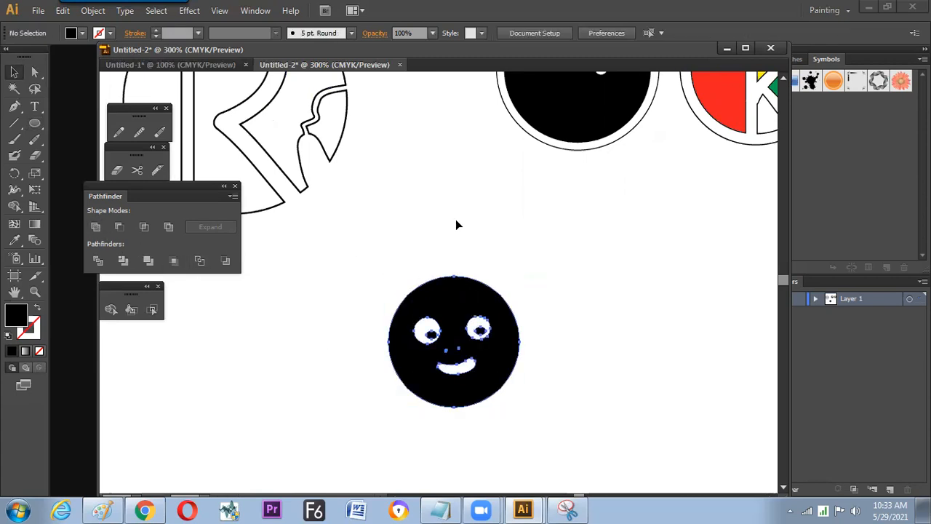
click(82, 33)
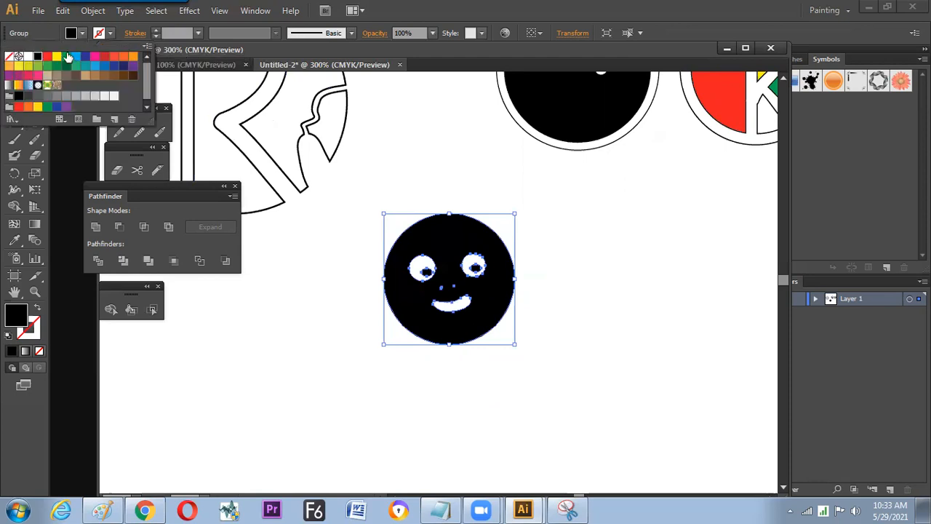
click(81, 67)
click(322, 377)
- Scale down the green smiley face and place it just below the gap between the floral badge and the ringed TK logo
drag(499, 303, 556, 267)
drag(572, 177, 560, 221)
drag(547, 240, 478, 301)
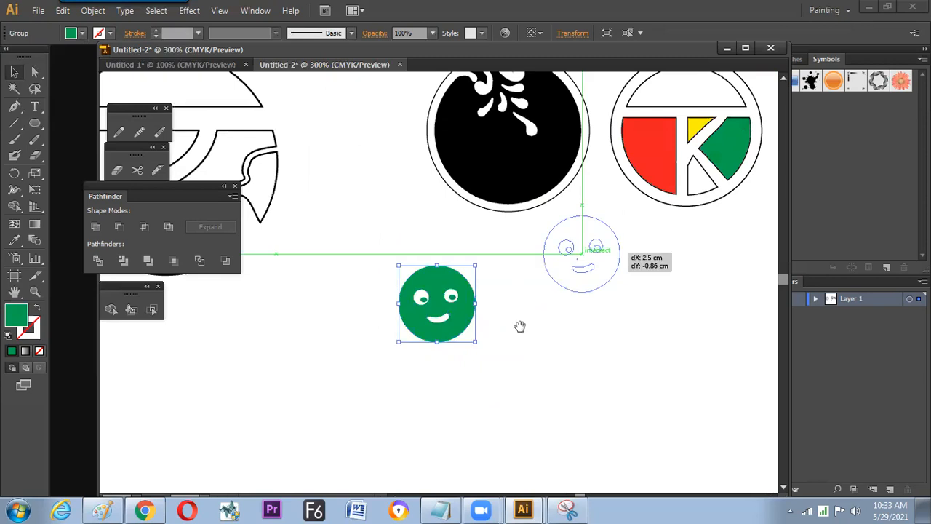
drag(519, 325, 428, 397)
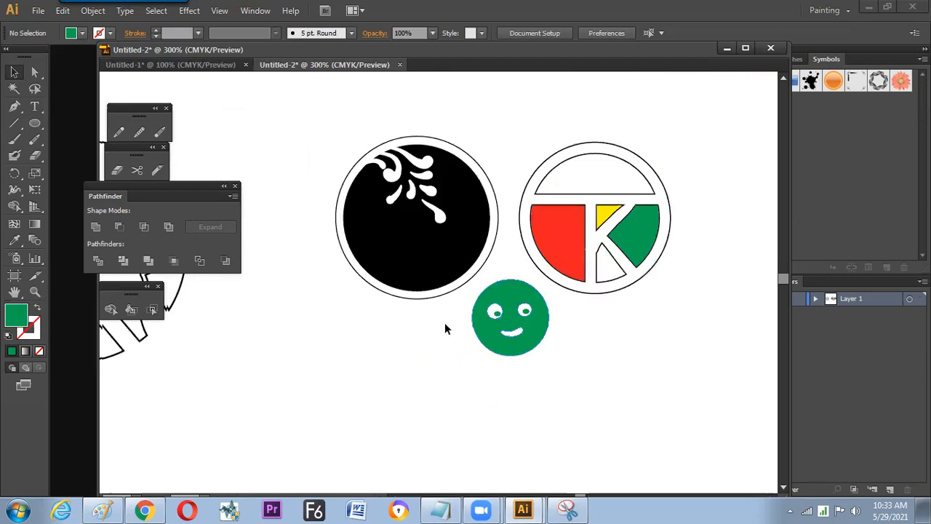
drag(445, 324, 454, 315)
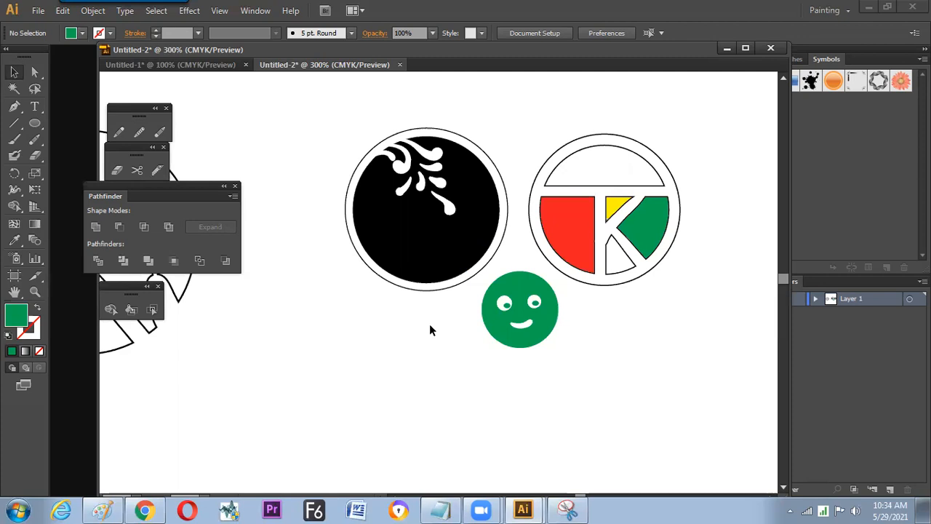
- Draw a new circle to the lower left of the green smiley and reset it to the default white fill and black stroke
click(35, 124)
key(space)
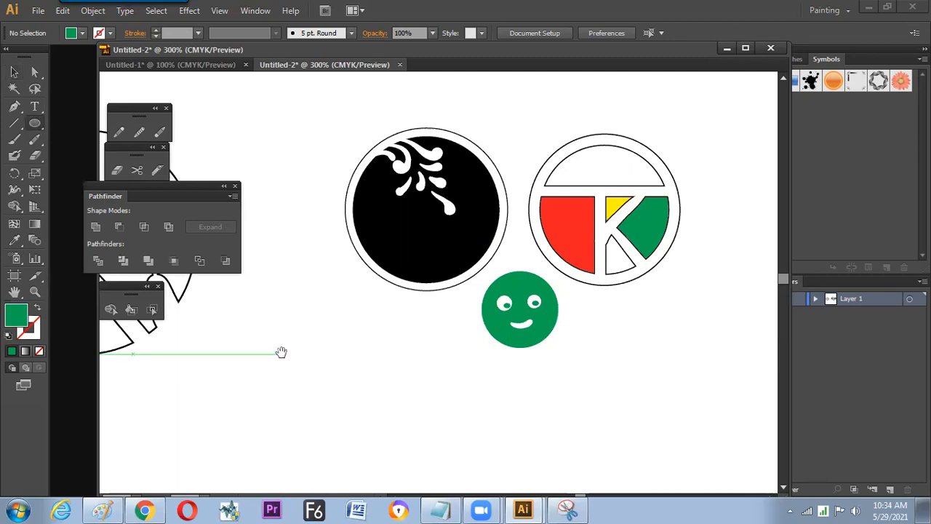
drag(280, 352, 334, 253)
drag(277, 255, 404, 383)
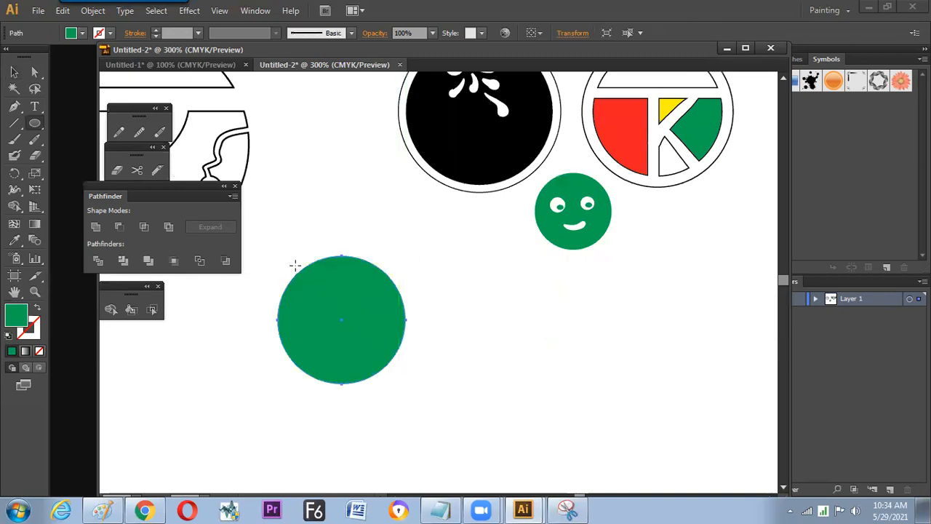
key(d)
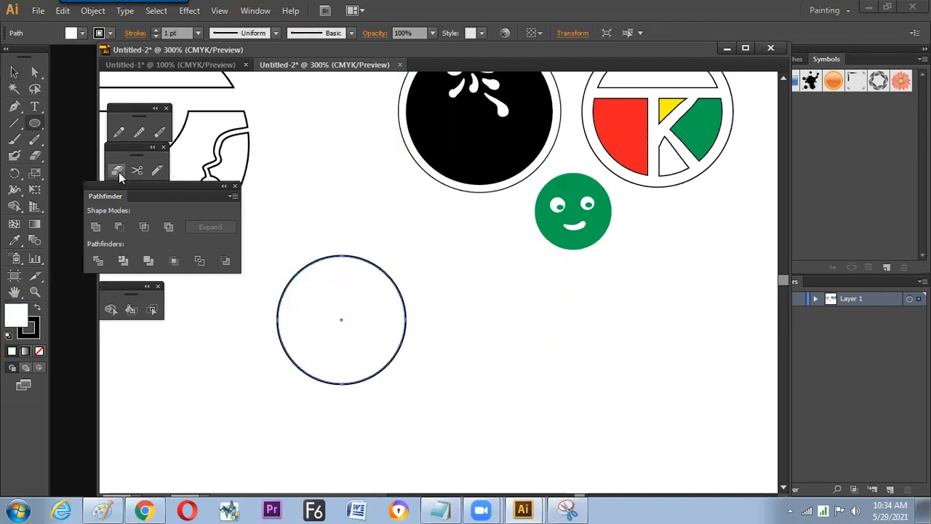
- Remove the upper-right section of the new circle's outline with the Path Eraser and reselect the open path
click(161, 136)
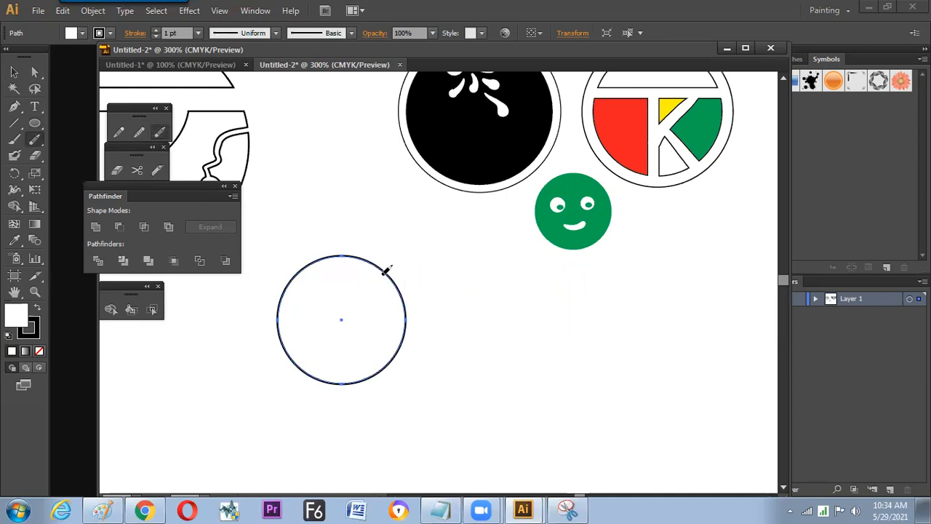
mouse_move(367, 254)
mouse_down()
mouse_move(412, 307)
mouse_move(404, 333)
mouse_up()
key(v)
drag(451, 301, 353, 372)
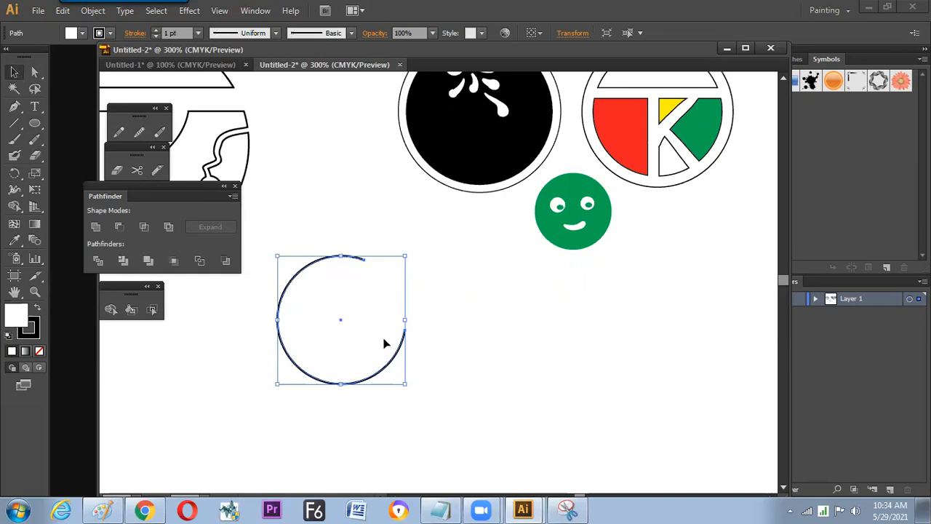
- Turn the open circle's stroke into a dashed line with a 5 pt dash
click(135, 33)
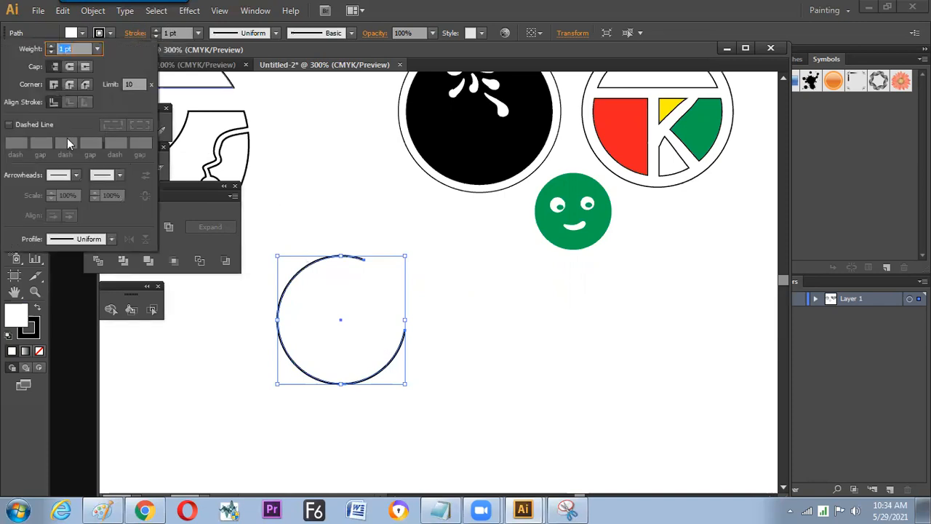
click(28, 127)
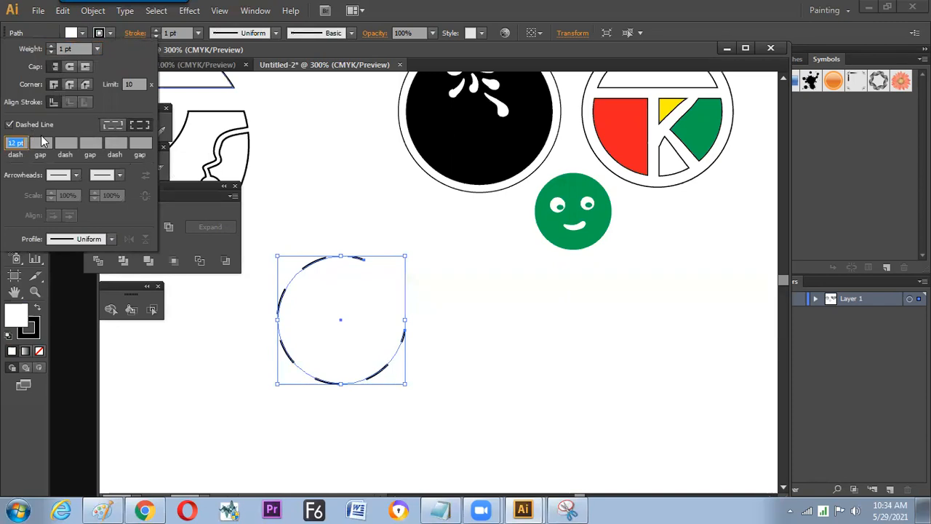
text(5)
- Add arrowheads to the dashed arc: Arrow 1 at its end point and Arrow 17 at its start point
click(119, 175)
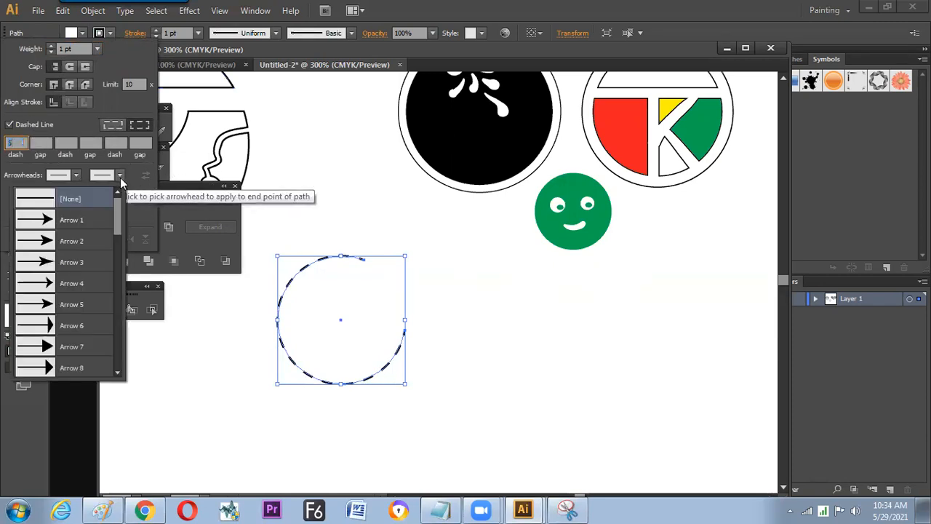
click(86, 228)
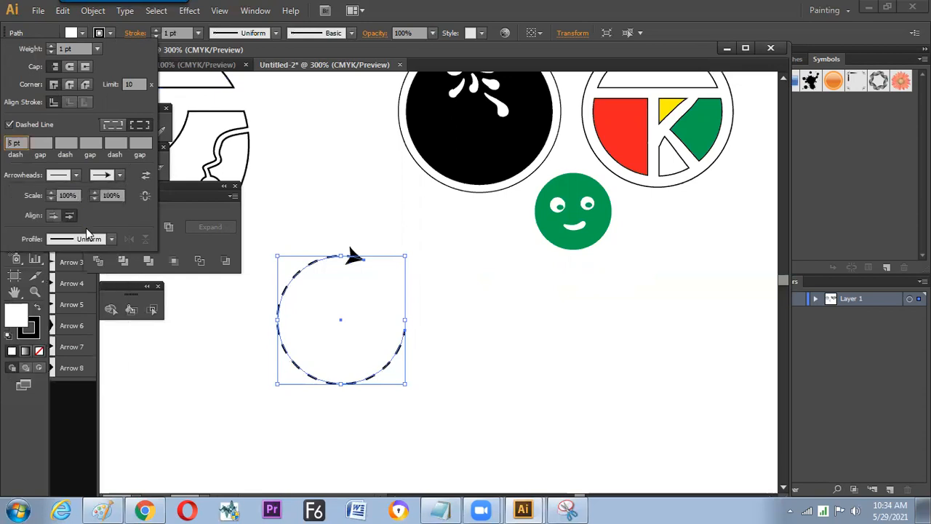
click(75, 175)
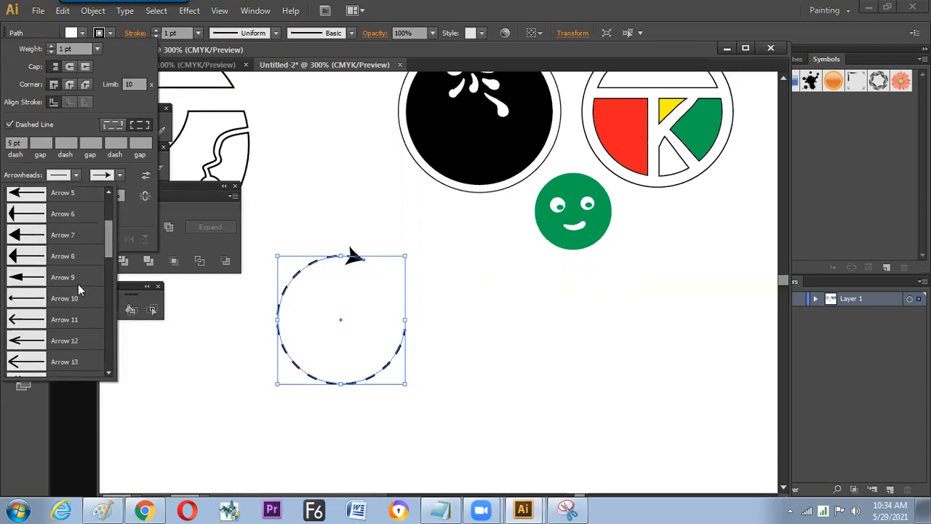
click(110, 240)
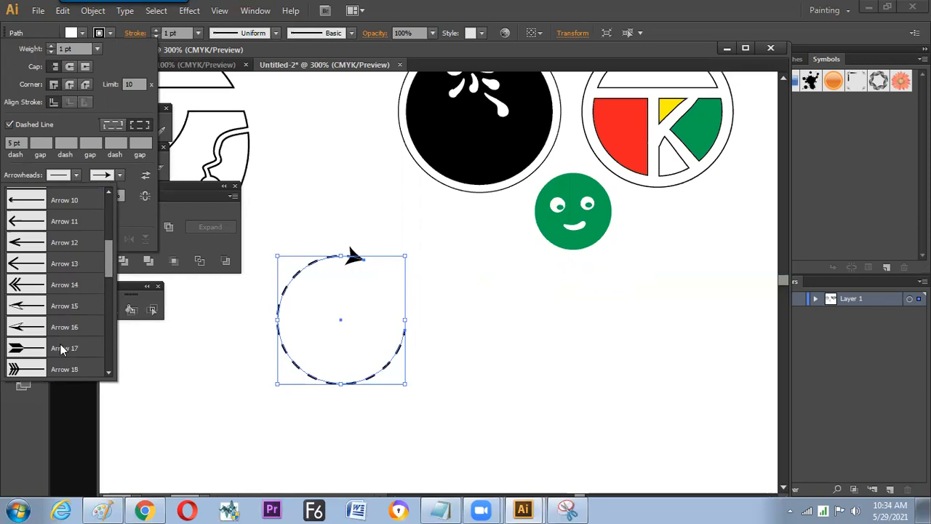
click(63, 349)
- Scale the dashed arrow arc down slightly and move it closer to the green smiley
click(435, 388)
drag(423, 364, 352, 348)
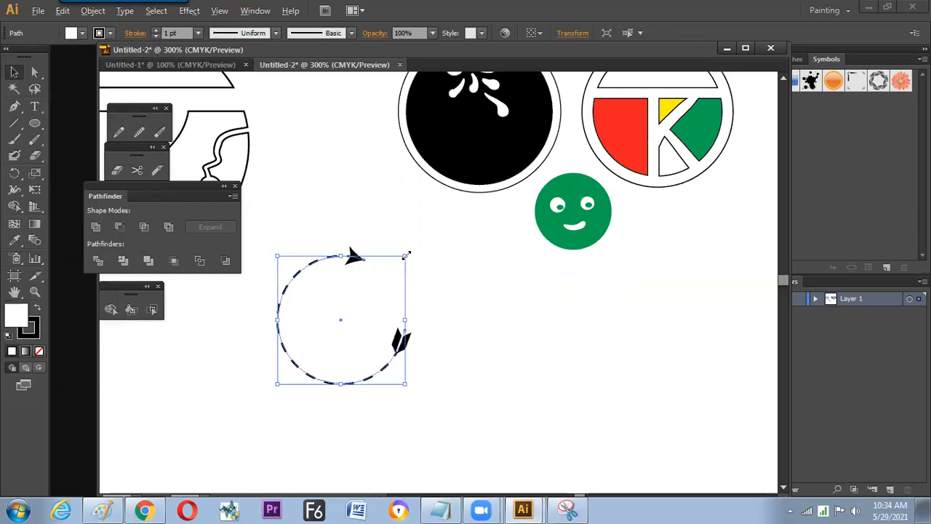
drag(405, 255, 336, 289)
mouse_move(246, 269)
mouse_down()
mouse_move(295, 277)
mouse_move(366, 261)
mouse_up()
- Draw a full dashed circle to the lower left of the dashed arrow arc
click(35, 124)
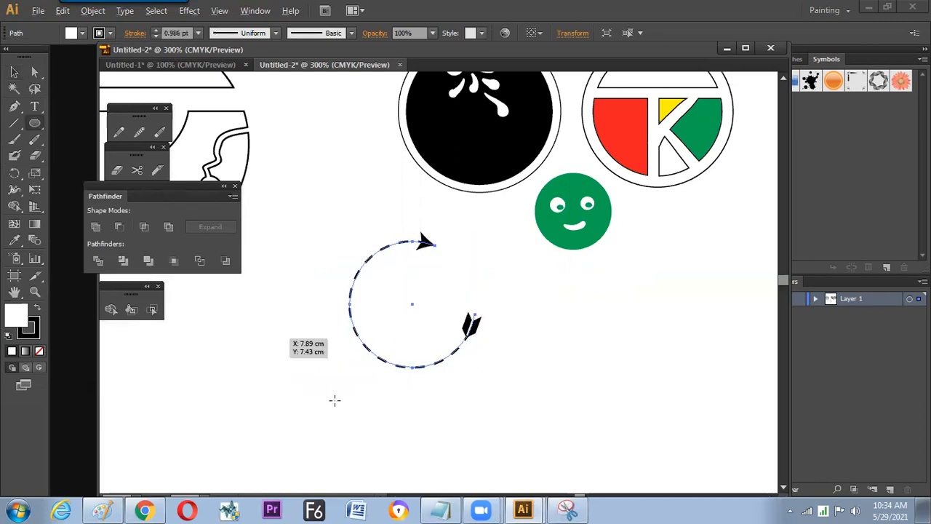
drag(275, 338, 342, 408)
key(v)
drag(320, 305, 357, 279)
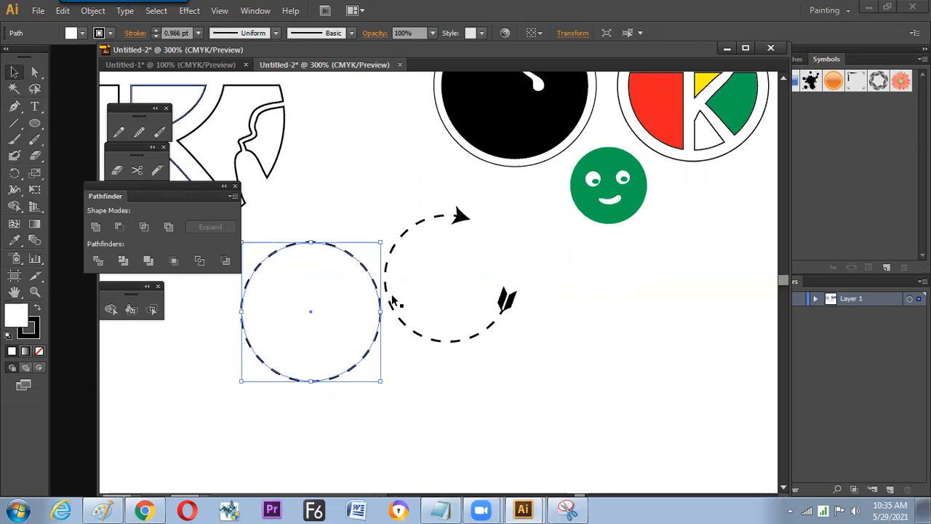
key(space)
drag(376, 360, 449, 322)
- Duplicate the dashed circle in place and scale the copy down around its center to make a smaller concentric circle
drag(432, 229, 343, 289)
key(ctrl+c)
key(ctrl+f)
click(433, 267)
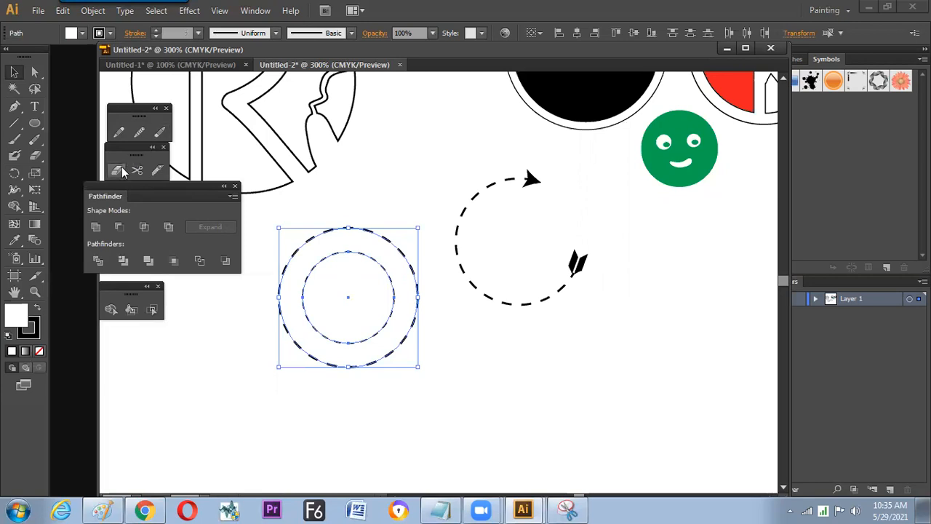
- Select both concentric circles and apply the arrow arc's dashed stroke to them with the Eyedropper
drag(401, 192, 347, 268)
click(14, 240)
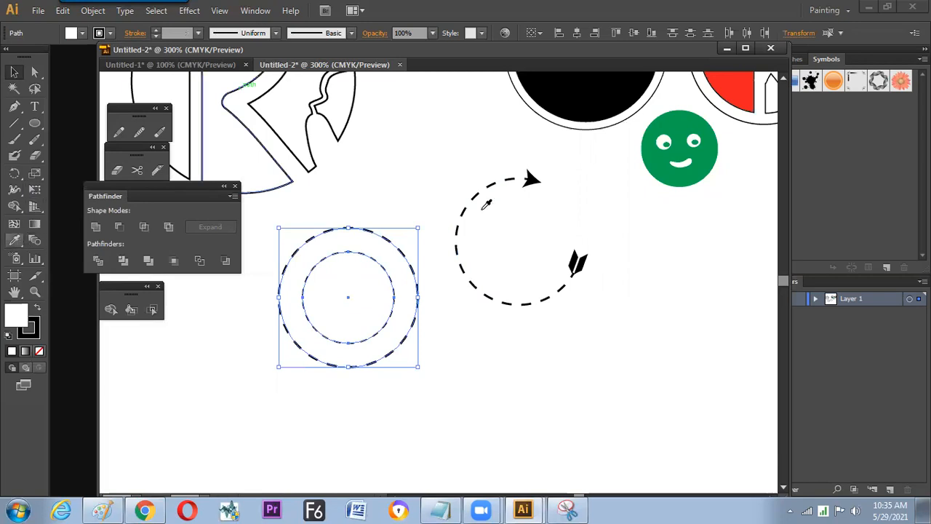
click(481, 189)
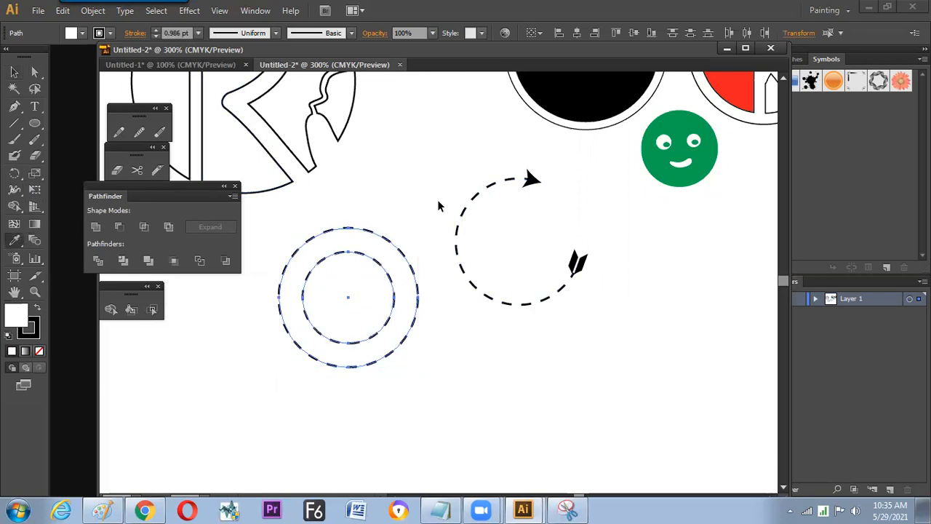
key(v)
click(323, 299)
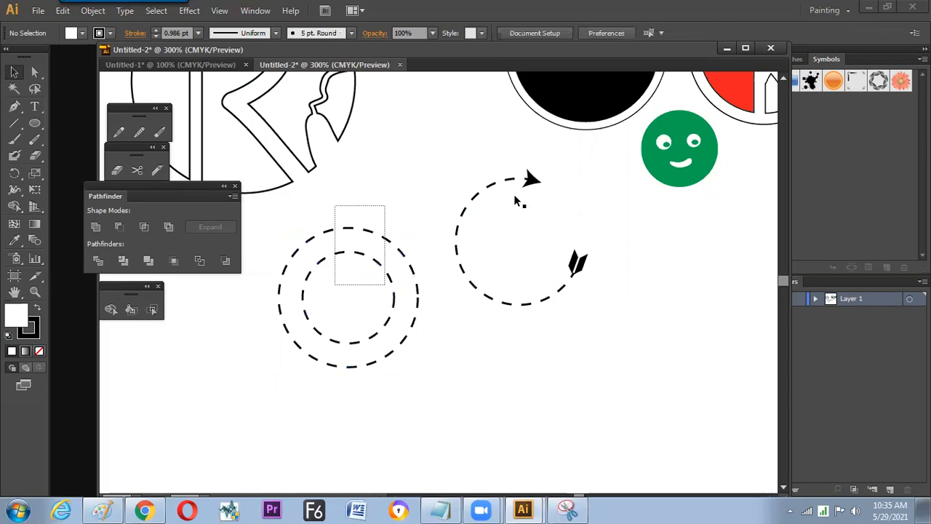
- Remove the upper-left section of the outer dashed circle with the Path Eraser
click(365, 255)
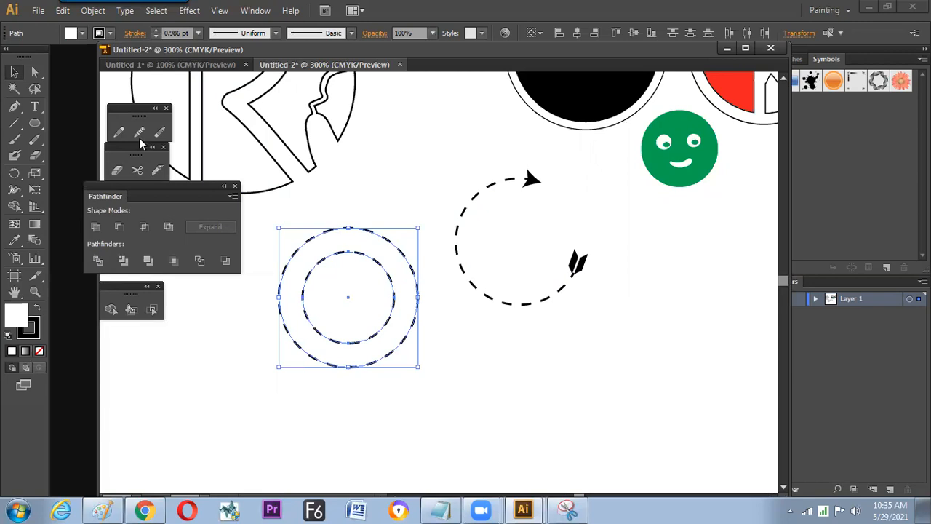
click(160, 133)
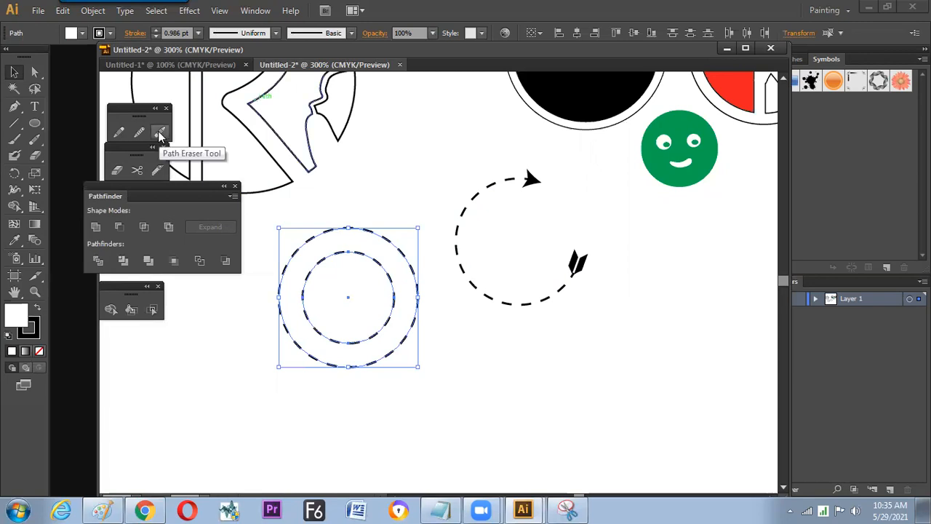
drag(281, 289, 323, 237)
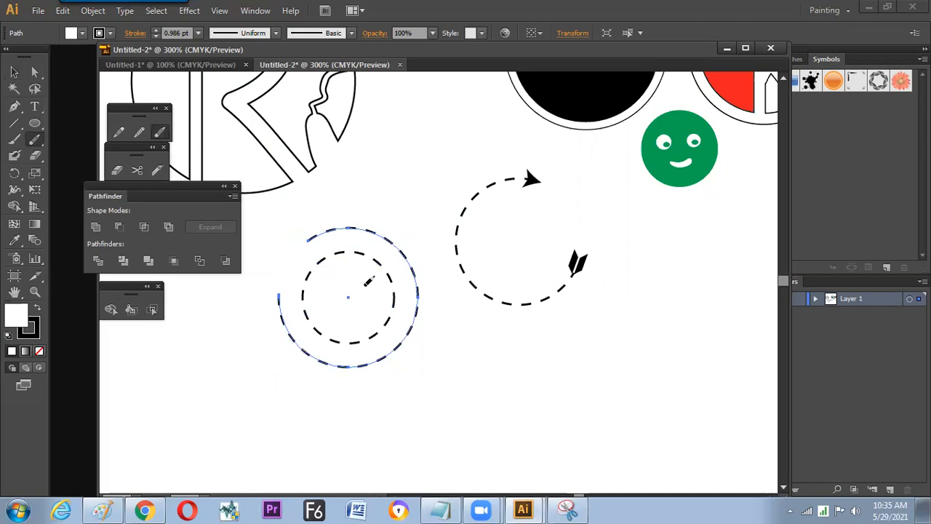
- Remove the lower-right section of the inner dashed circle with the Path Eraser and select both open circles
key(ctrl)
ctrl+click(381, 332)
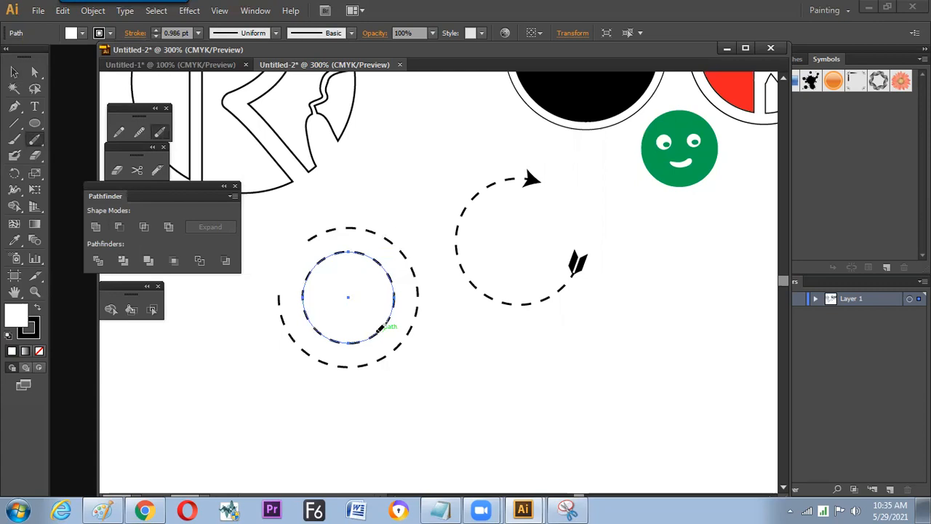
drag(379, 331, 399, 299)
key(v)
drag(422, 260, 367, 306)
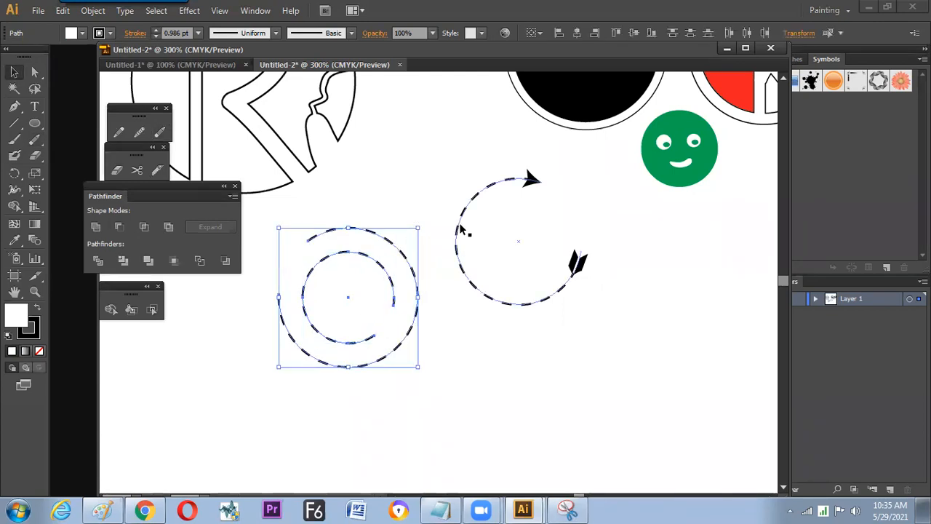
- Try to copy the arrow arc's arrowheads to both open concentric circles with the Eyedropper, and deselect
key(i)
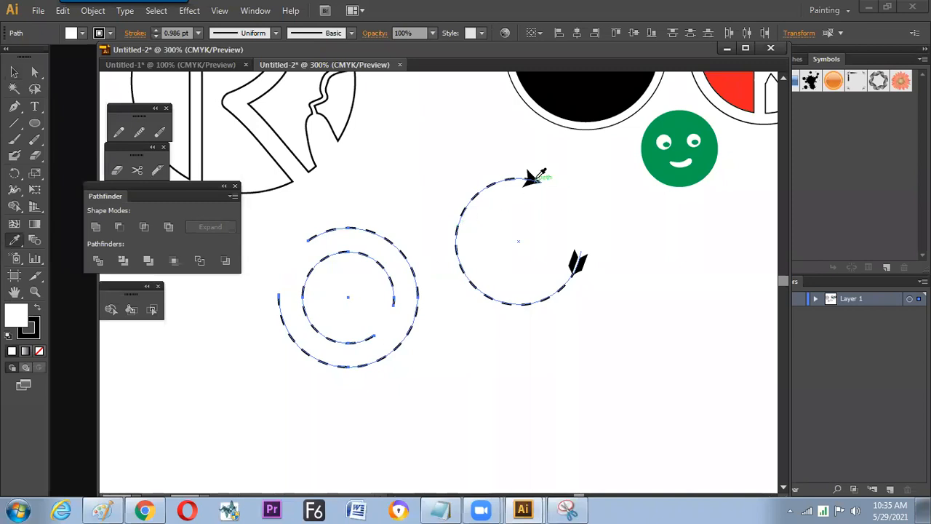
key(v)
click(446, 180)
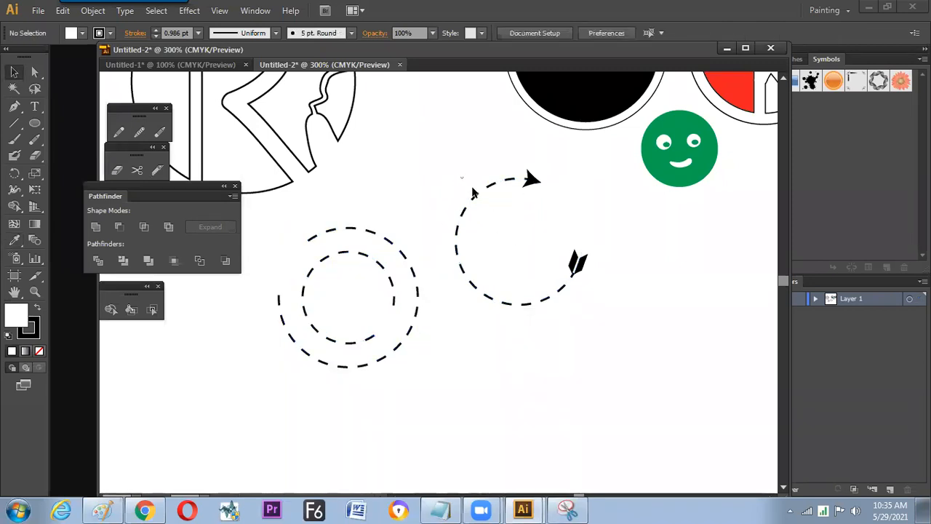
- Save the dashed arrow arc's appearance as a new graphic style and apply it to both open concentric circles
click(472, 189)
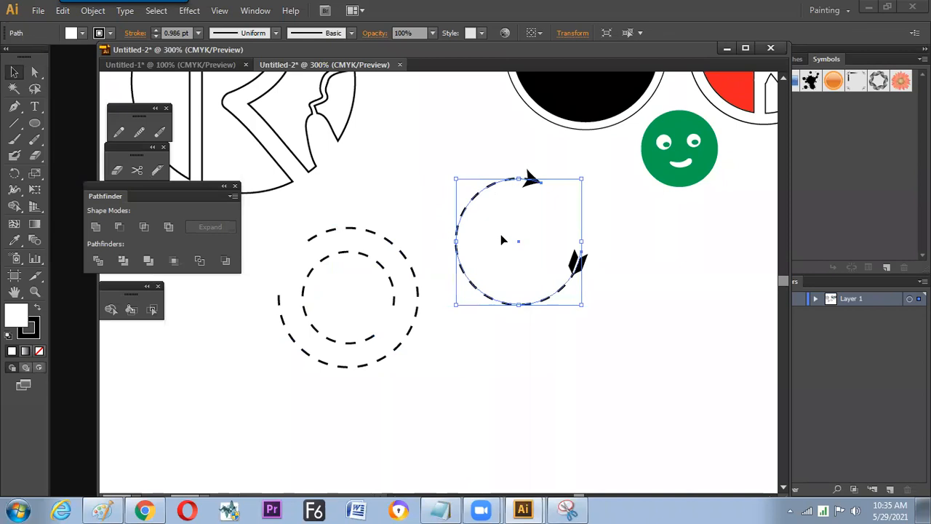
click(254, 10)
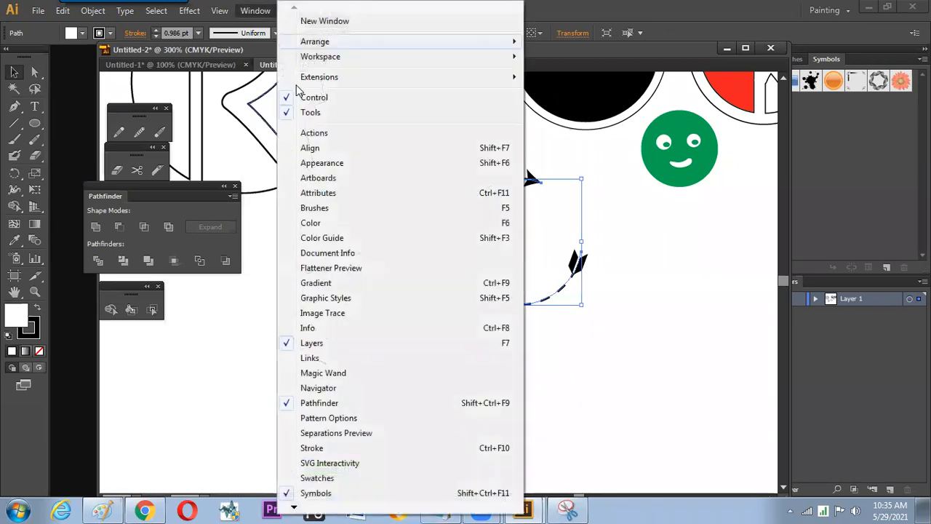
click(349, 298)
click(703, 306)
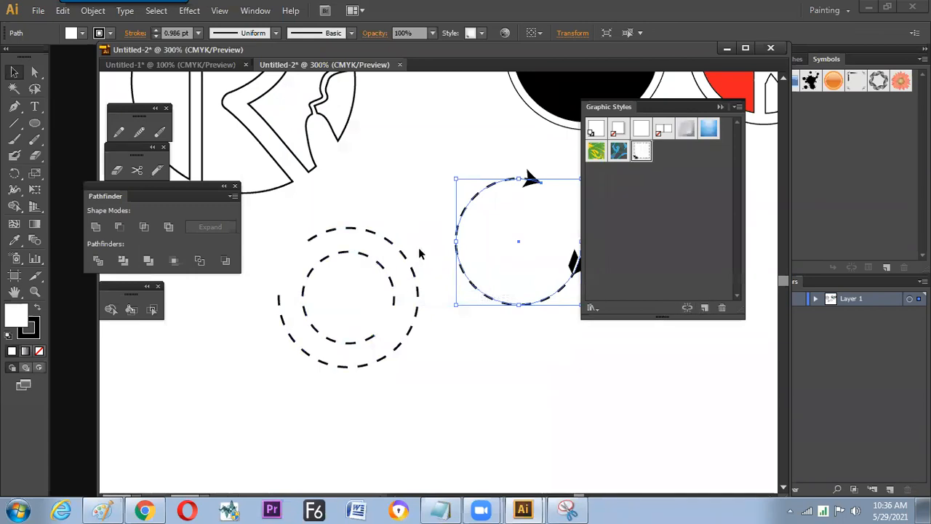
click(349, 290)
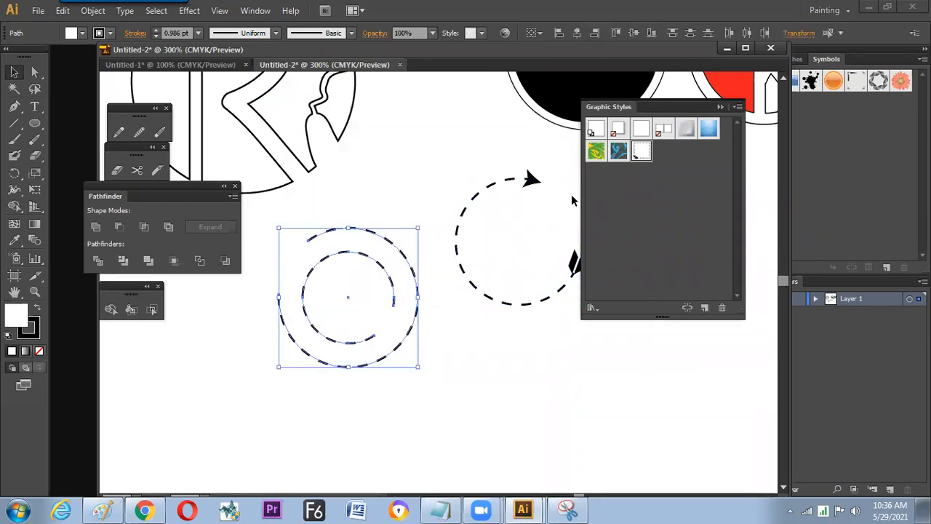
click(427, 413)
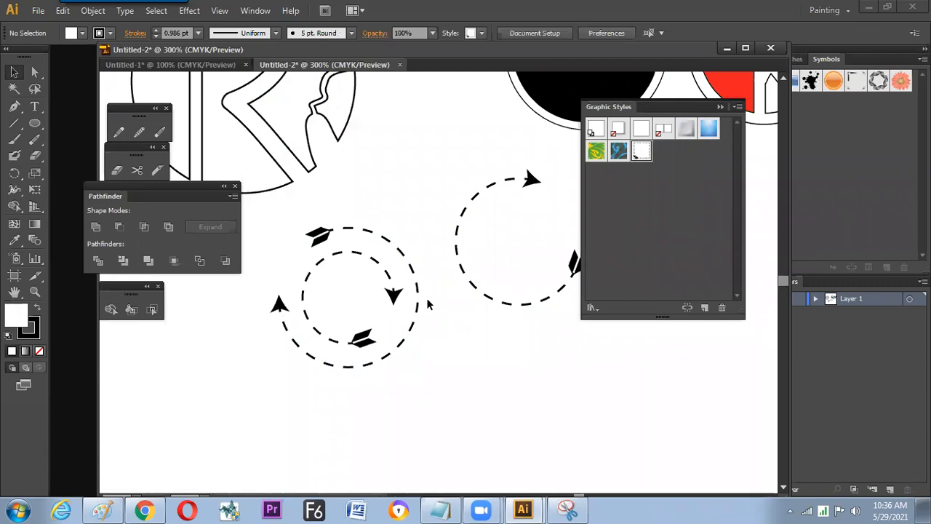
- Set the start and end arrowhead scale of both concentric circles to 50%
drag(449, 303, 375, 300)
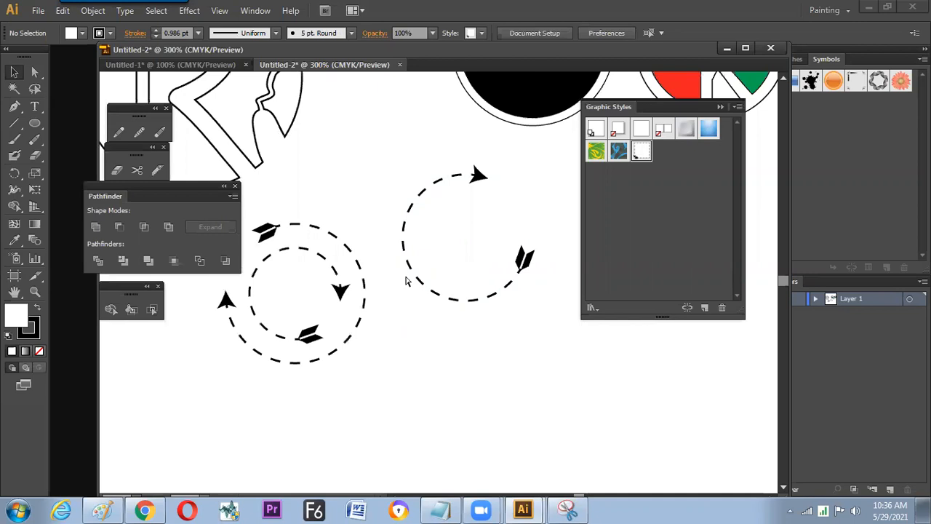
key(ctrl+minus)
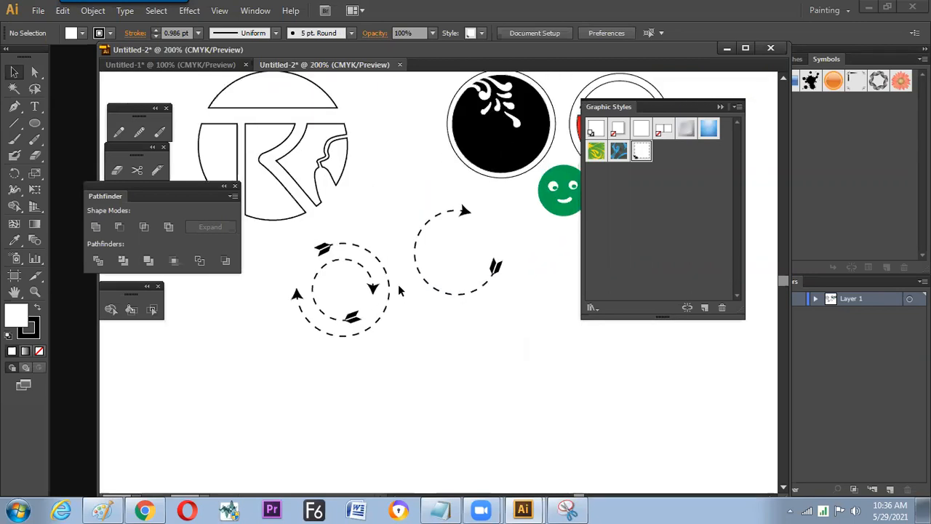
click(338, 305)
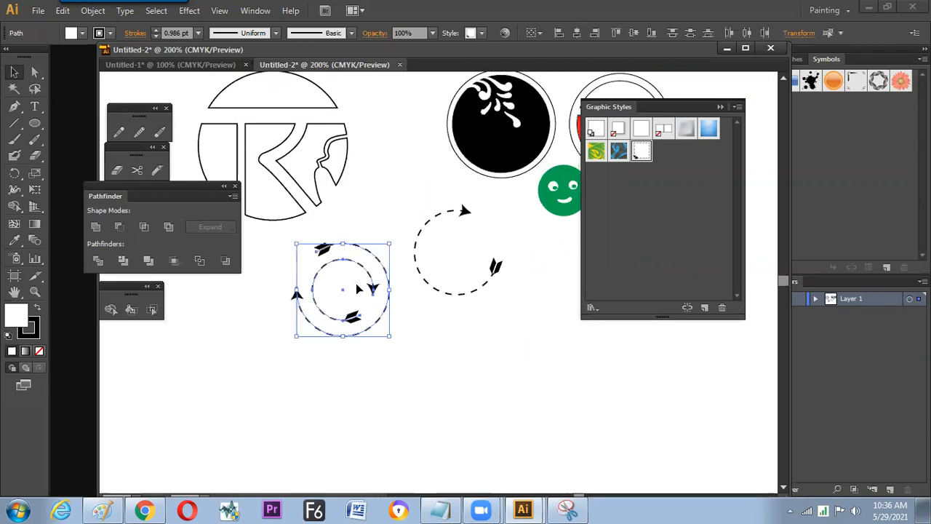
click(136, 32)
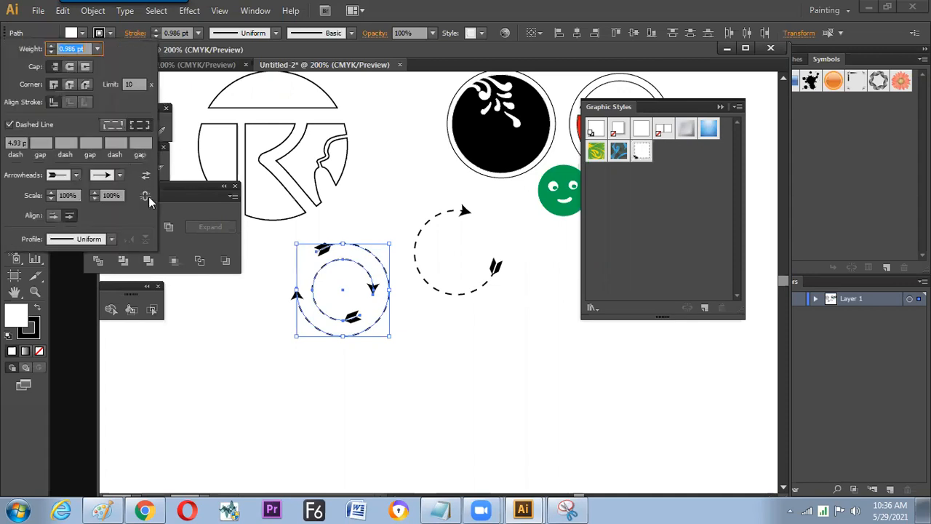
click(112, 195)
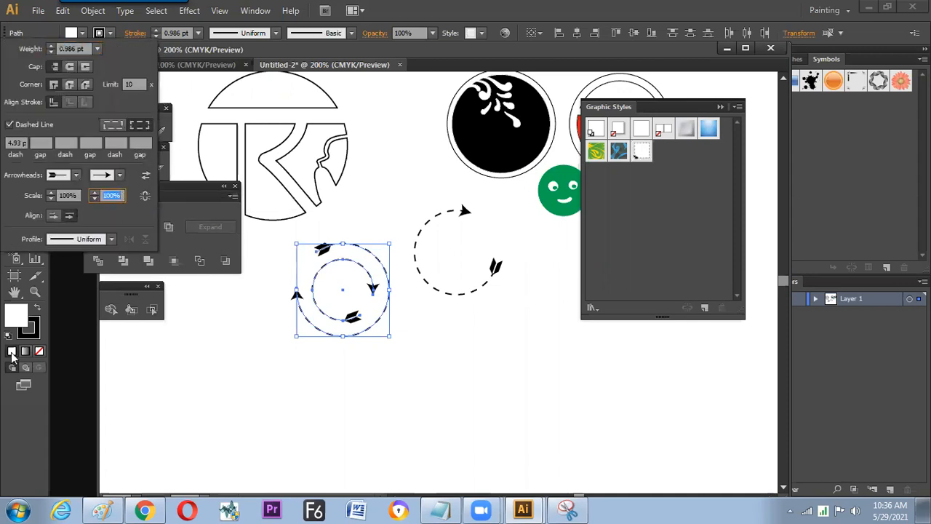
text(50)
click(68, 195)
text(50)
key(Return)
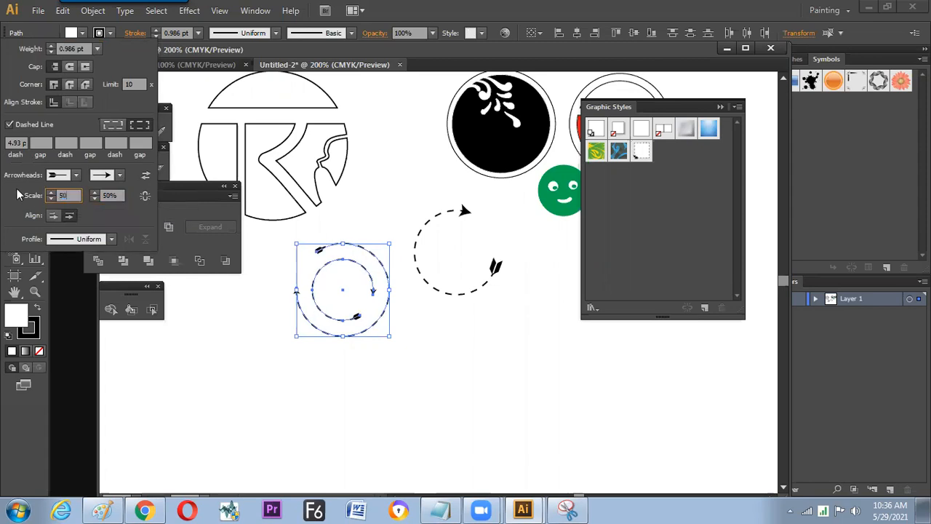
click(436, 360)
- Set the stroke dash length of both concentric arrow circles to 3 pt
key(z)
drag(270, 218, 383, 322)
key(Tab)
key(Tab)
key(v)
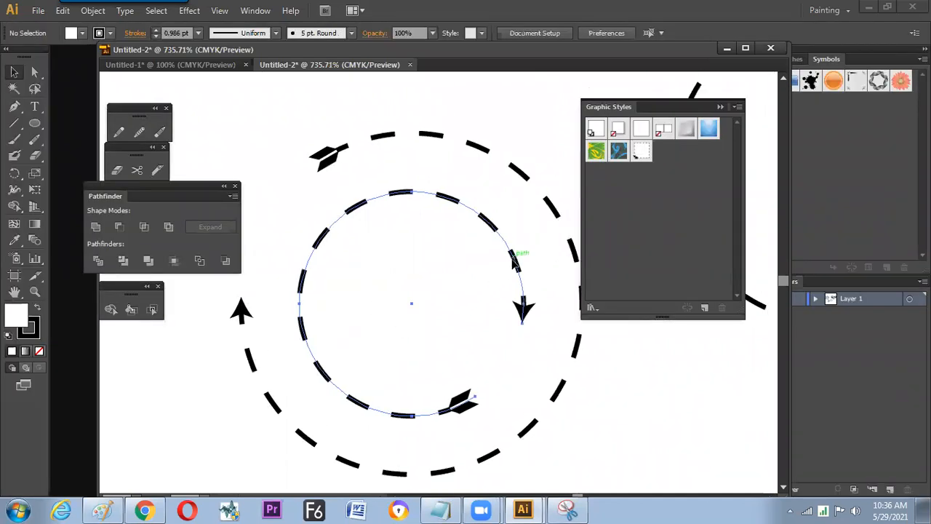
click(515, 261)
shift+click(492, 152)
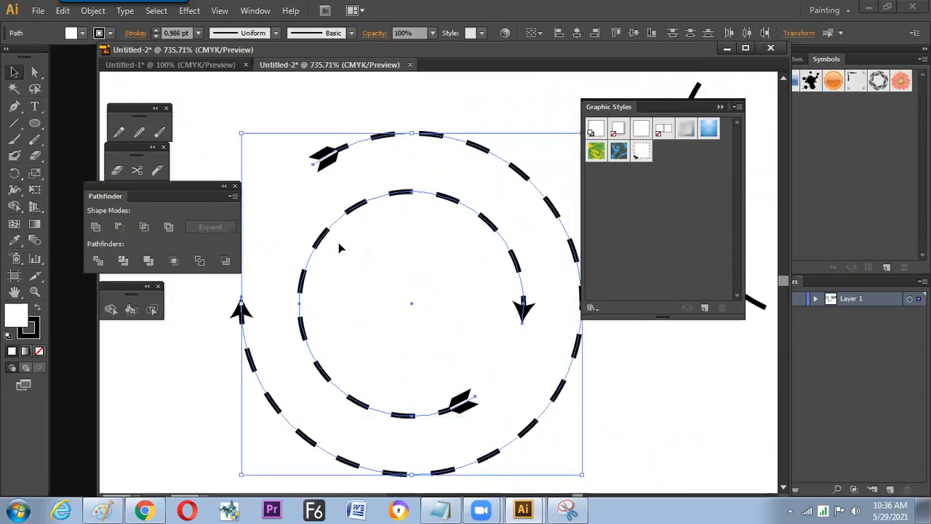
click(135, 33)
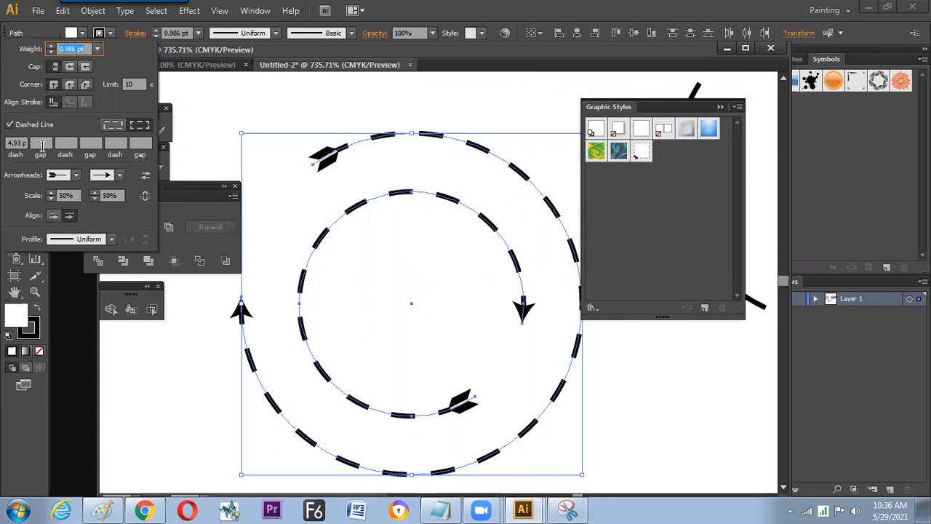
click(14, 143)
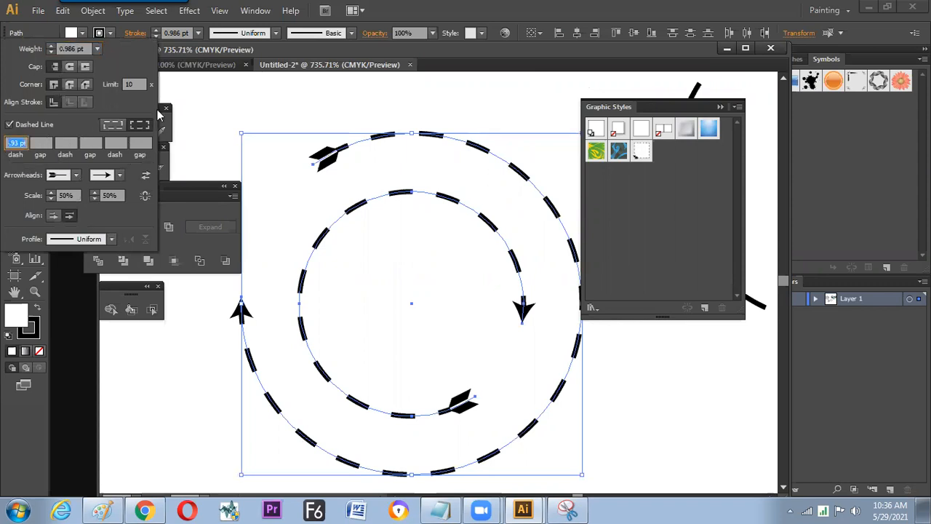
text(3)
key(Return)
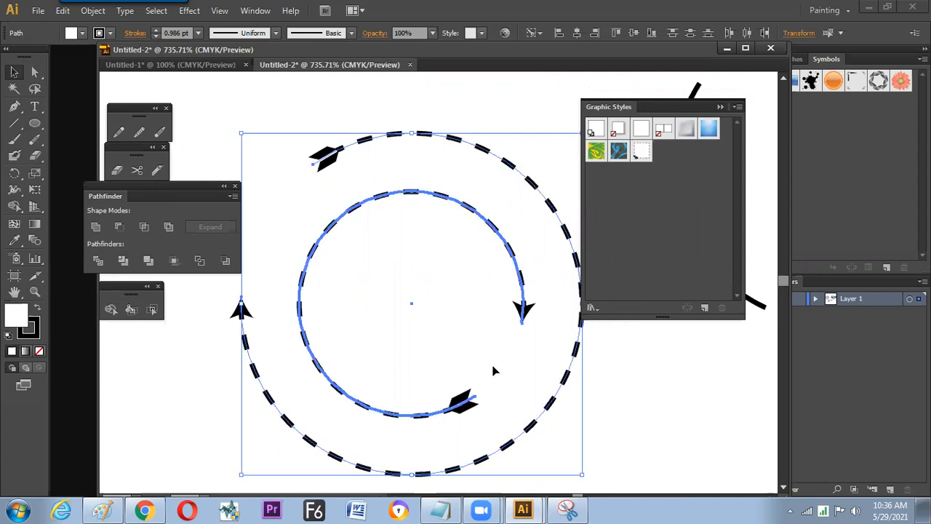
click(600, 400)
- Draw a large spiral in the empty area below the concentric circles with the Spiral tool
key(ctrl+minus)
key(ctrl+minus)
key(minus)
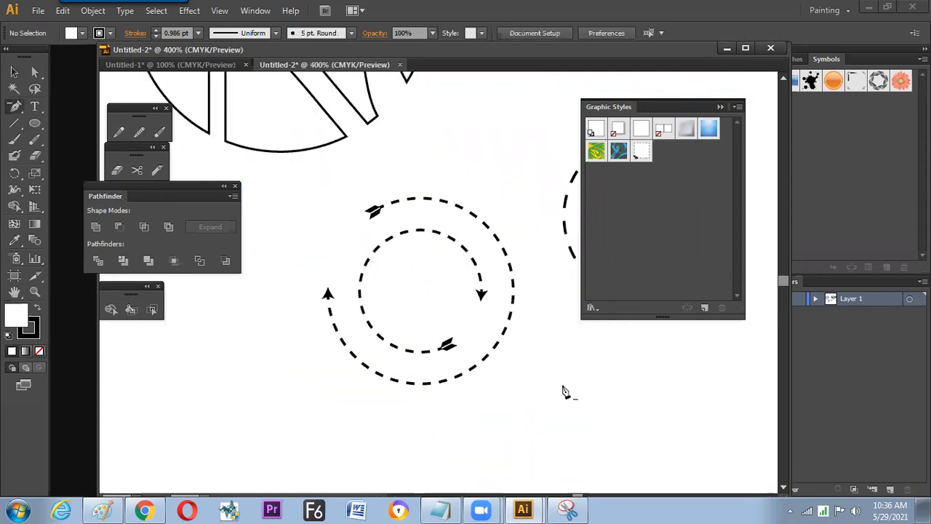
drag(485, 342, 407, 330)
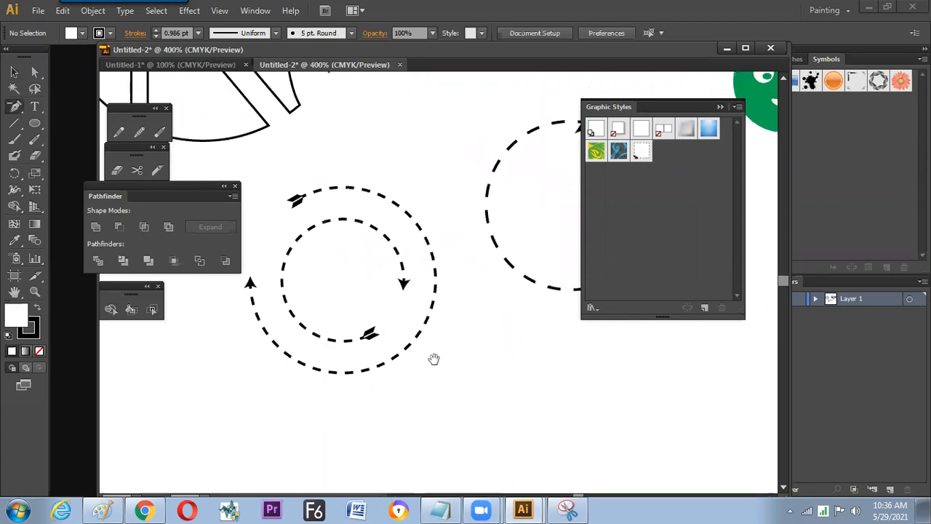
drag(427, 365, 518, 342)
drag(414, 376, 442, 388)
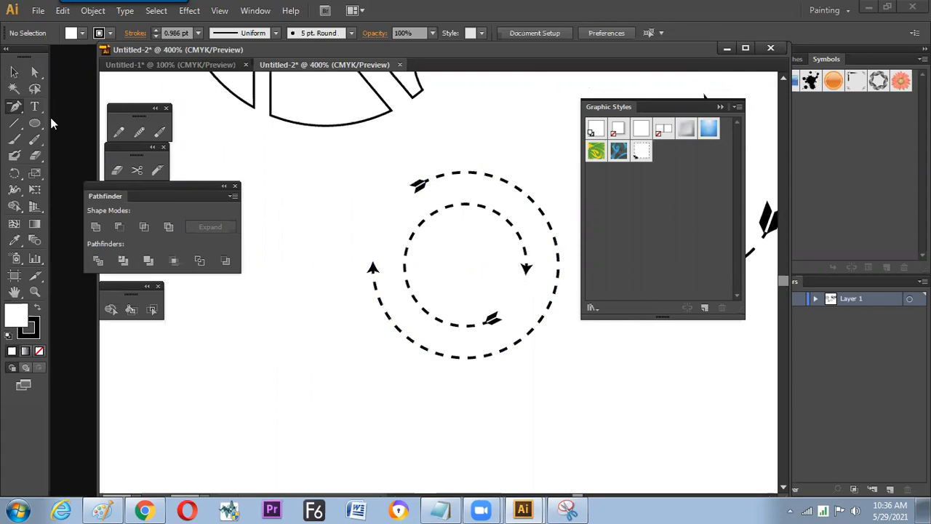
click(18, 123)
drag(19, 122, 71, 153)
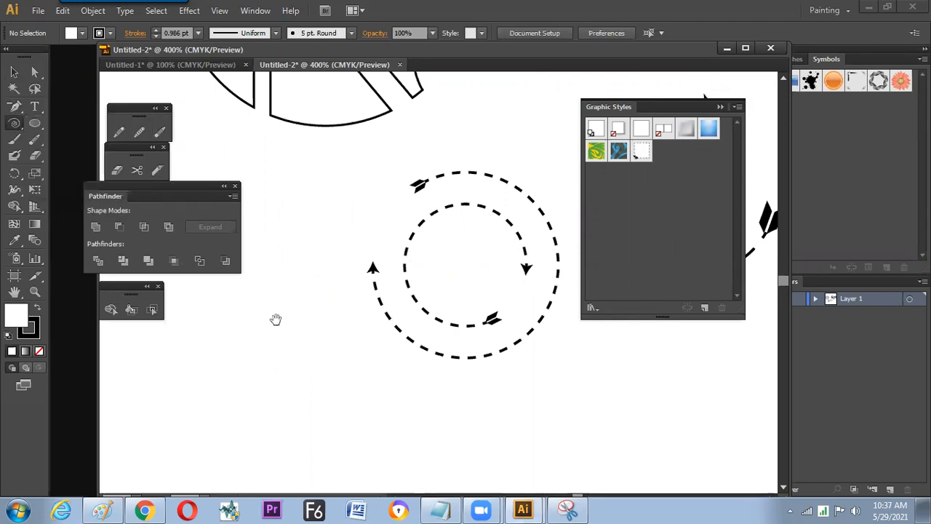
drag(350, 433, 305, 240)
drag(397, 320, 522, 411)
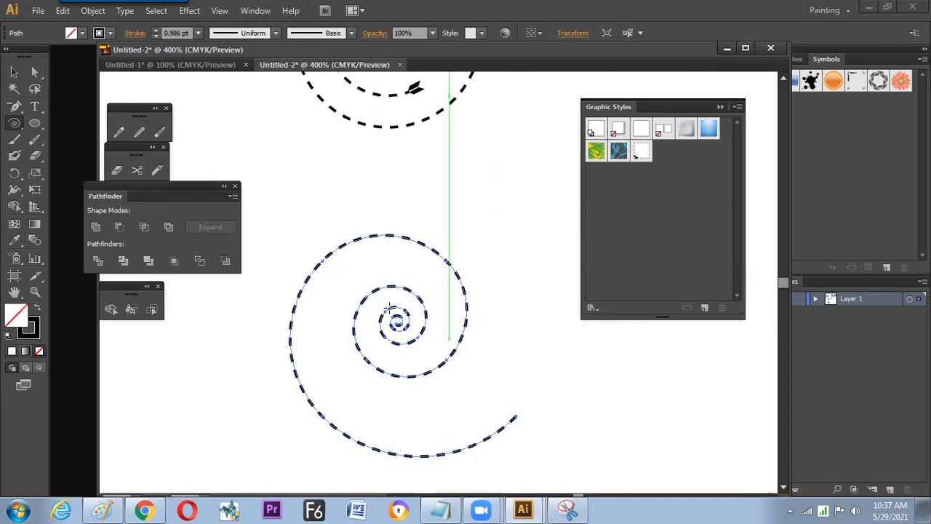
- Apply the saved arrow arc graphic style to the spiral
click(640, 152)
key(v)
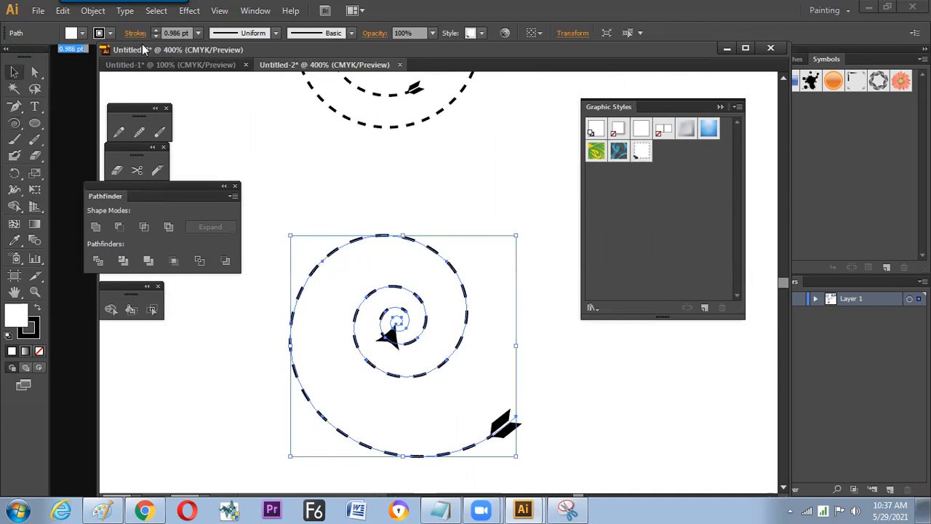
- Save the outer dashed circle's appearance as a new graphic style and apply it to the spiral
click(344, 115)
click(704, 307)
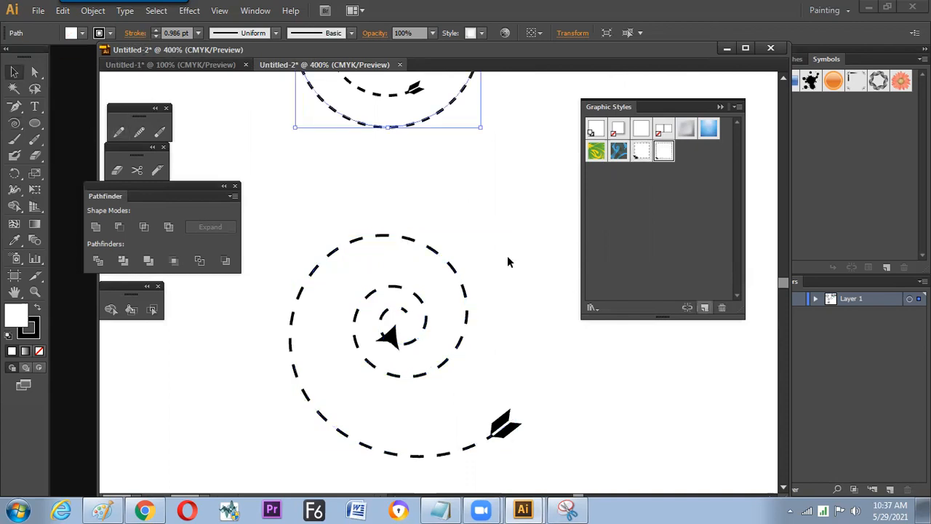
click(430, 288)
drag(500, 344, 520, 286)
click(455, 369)
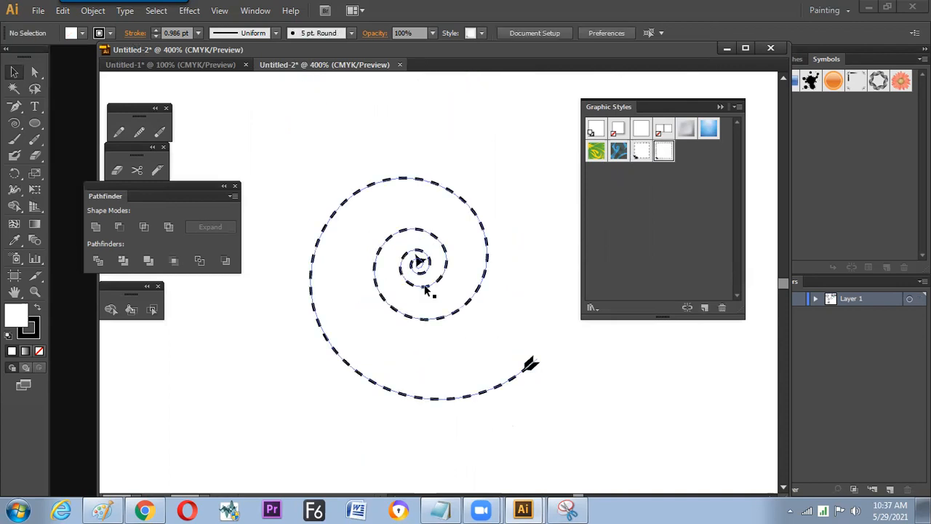
drag(429, 376, 410, 399)
key(ctrl+z)
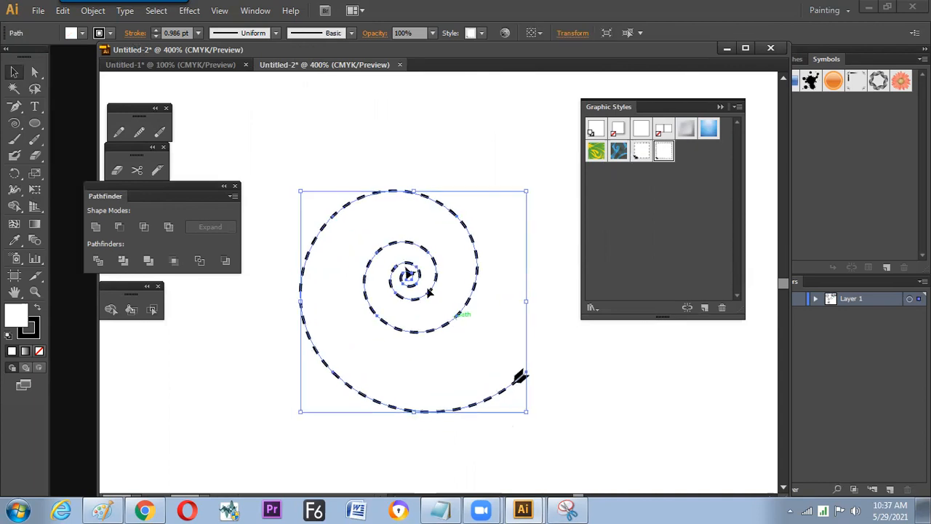
- Remove four sections of the spiral with the Path Eraser to split it into separate arrow arcs
click(160, 132)
mouse_move(322, 306)
mouse_down()
mouse_move(313, 343)
mouse_move(325, 323)
mouse_up()
drag(360, 204, 407, 191)
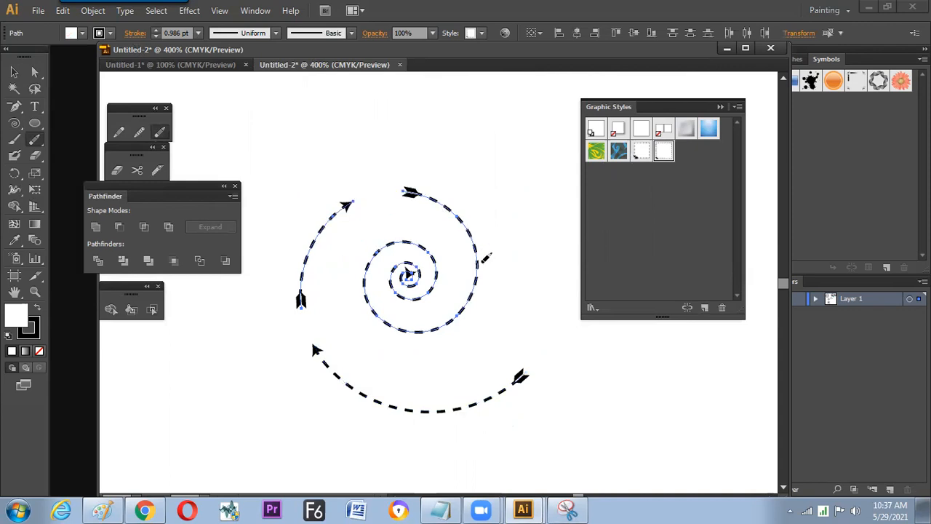
drag(476, 257, 462, 309)
drag(376, 314, 365, 276)
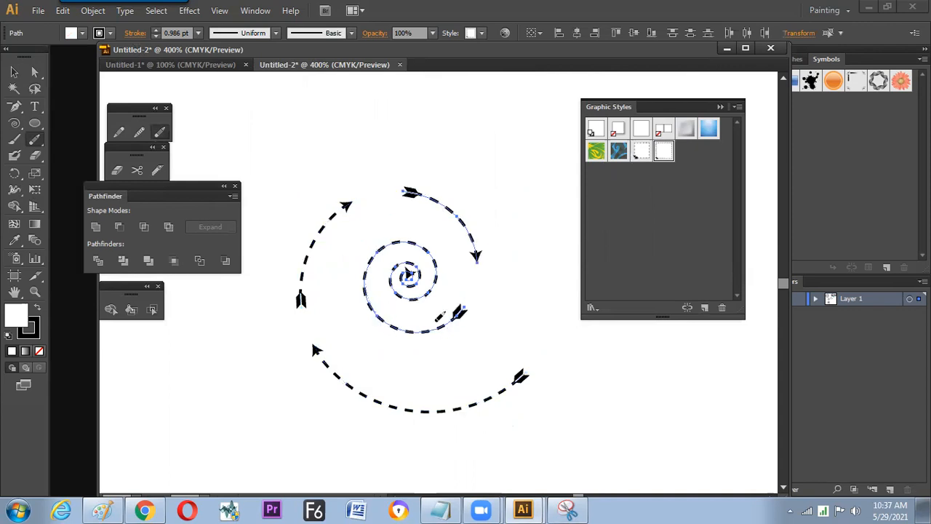
key(v)
click(487, 327)
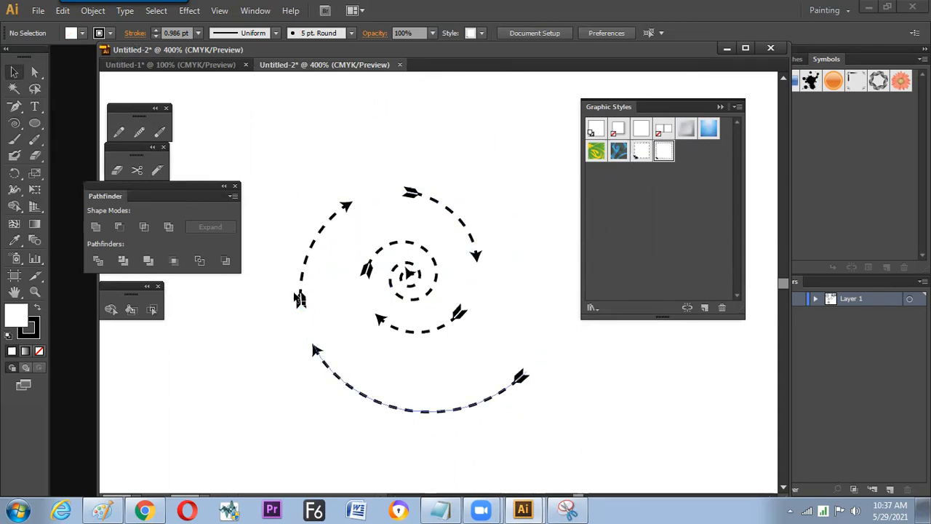
- Undo the Path Eraser cuts to restore the whole spiral
click(391, 300)
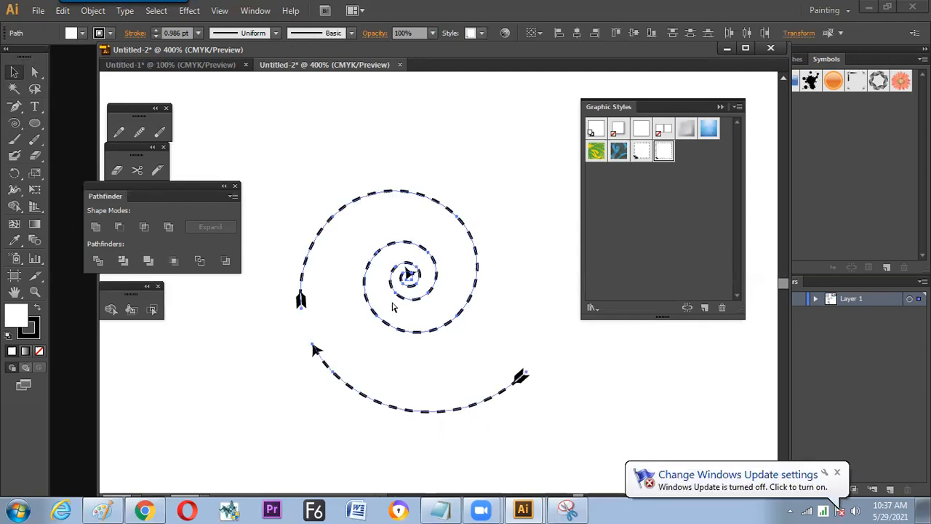
key(ctrl+j)
click(320, 375)
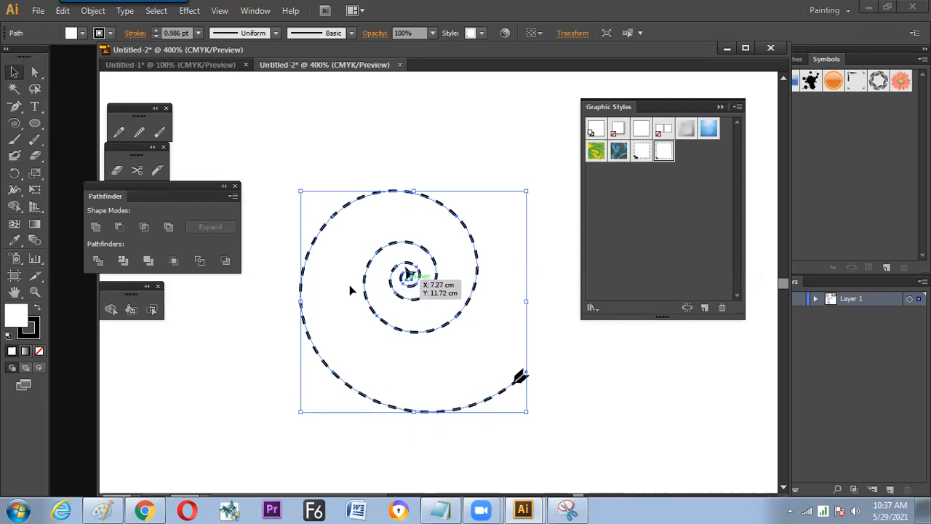
- Remove short sections all along the spiral's outer and middle turns with the Path Eraser, breaking it into many small dashed arrows
click(159, 131)
drag(371, 399, 335, 372)
drag(304, 314, 302, 275)
mouse_move(342, 210)
mouse_down()
mouse_move(393, 191)
mouse_move(436, 197)
mouse_move(486, 270)
mouse_move(472, 292)
mouse_up()
drag(402, 331, 389, 324)
drag(364, 286, 365, 274)
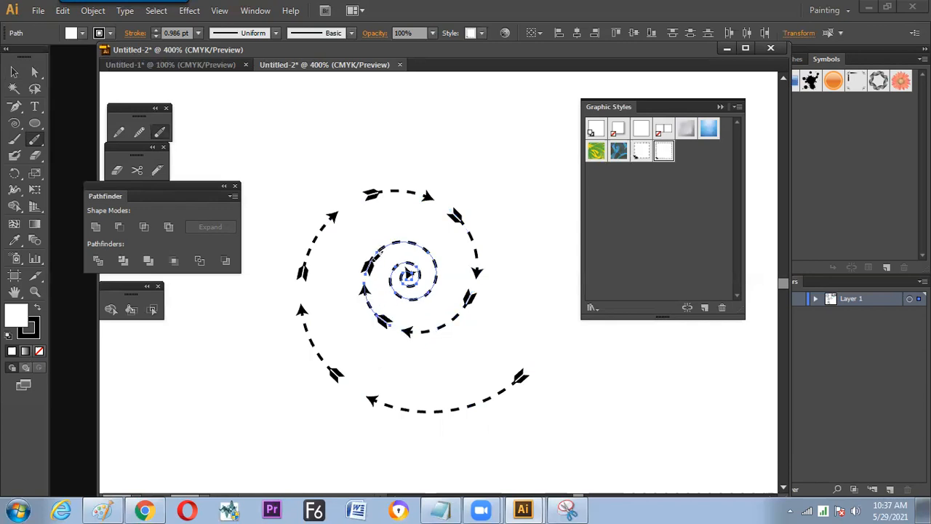
mouse_move(397, 242)
mouse_down()
mouse_move(419, 243)
mouse_move(442, 250)
mouse_move(437, 287)
mouse_up()
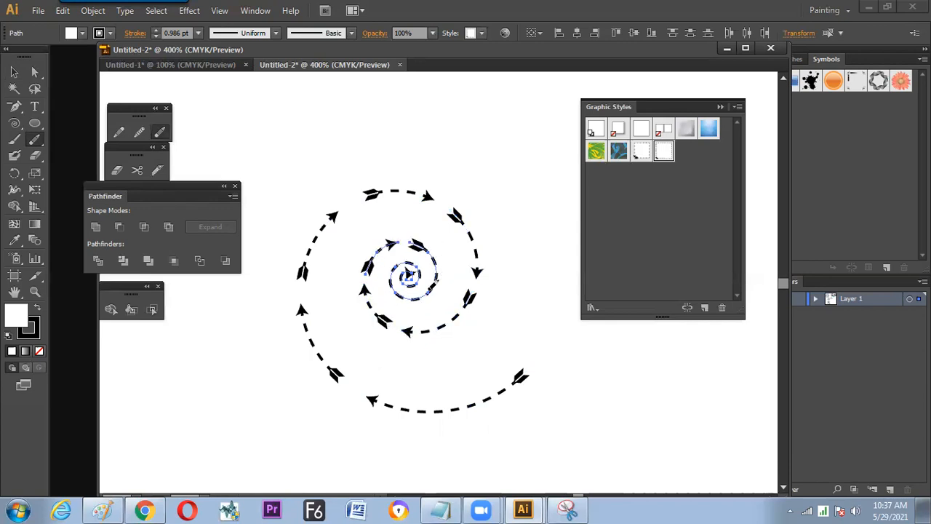
key(v)
click(520, 289)
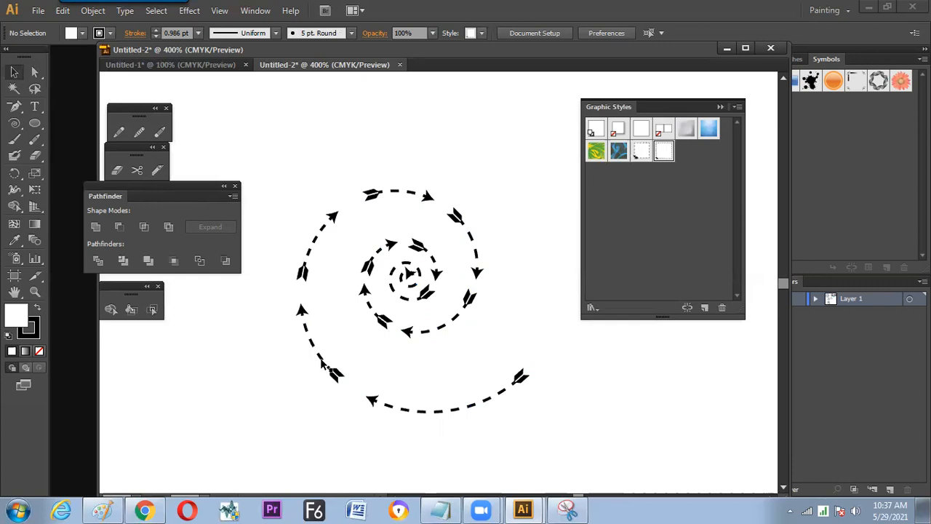
- Set both arrowhead scales to 30% on the spiral's upper-left outer arrow arc
drag(316, 222, 331, 259)
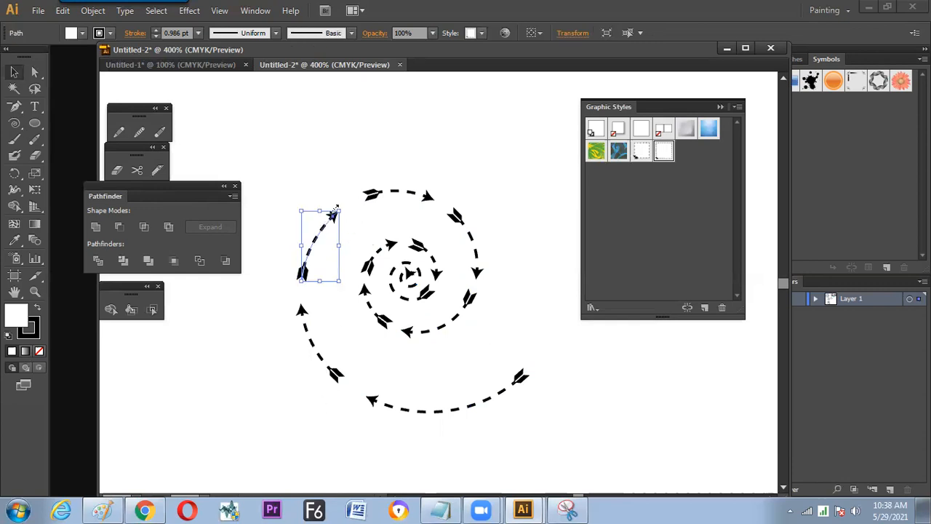
click(136, 33)
click(109, 195)
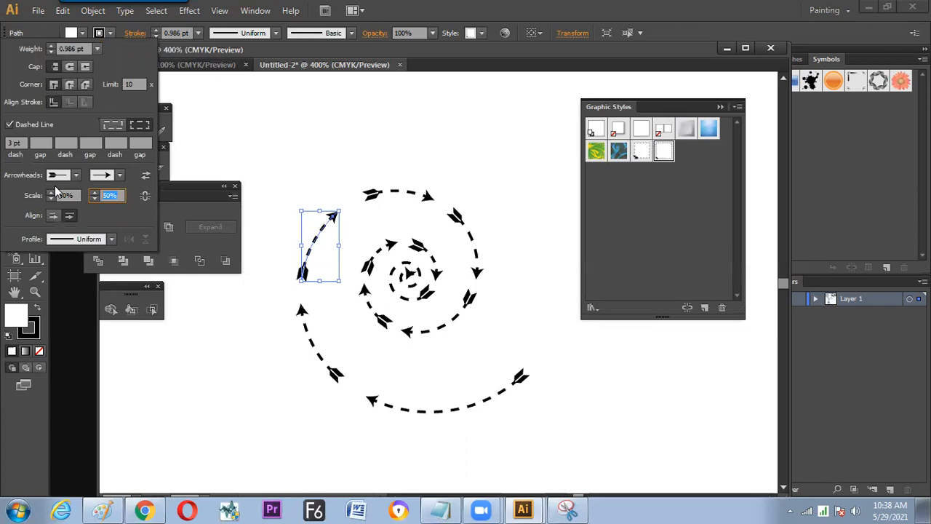
text(30)
click(66, 195)
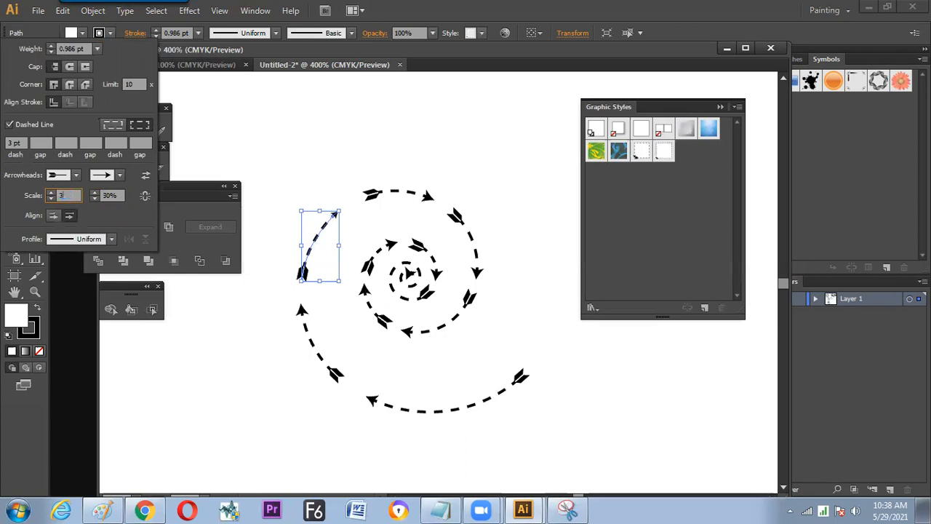
text(30)
key(Return)
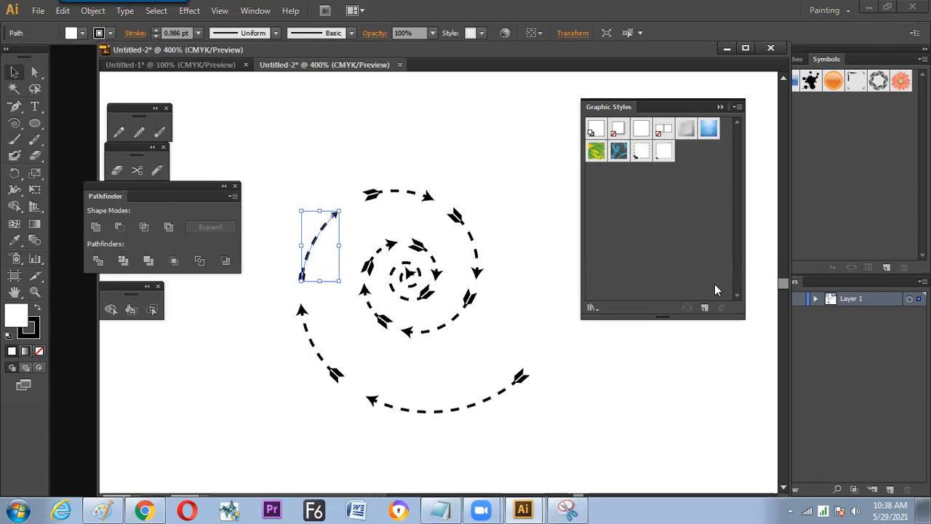
- Save the reduced-arrowhead appearance as a new graphic style and apply it to all the spiral's arrow arcs
click(694, 311)
drag(525, 154, 322, 414)
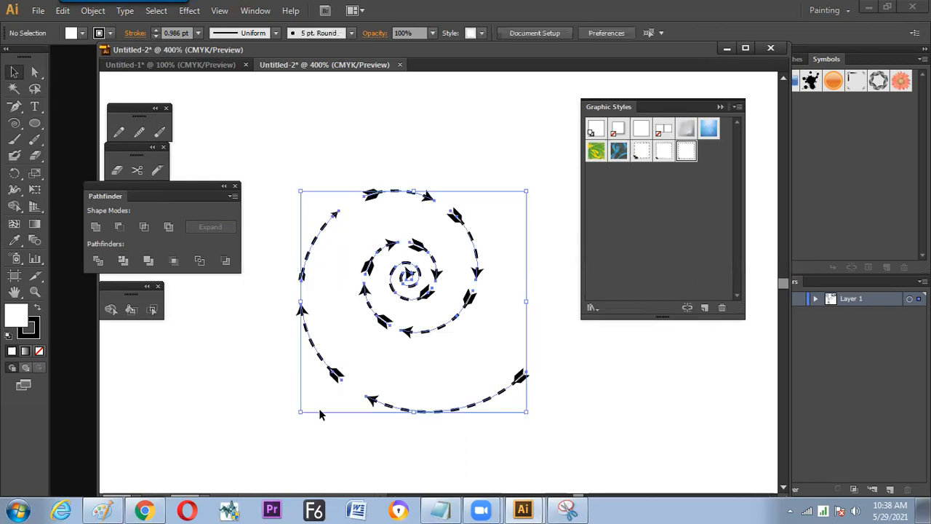
click(686, 151)
click(550, 229)
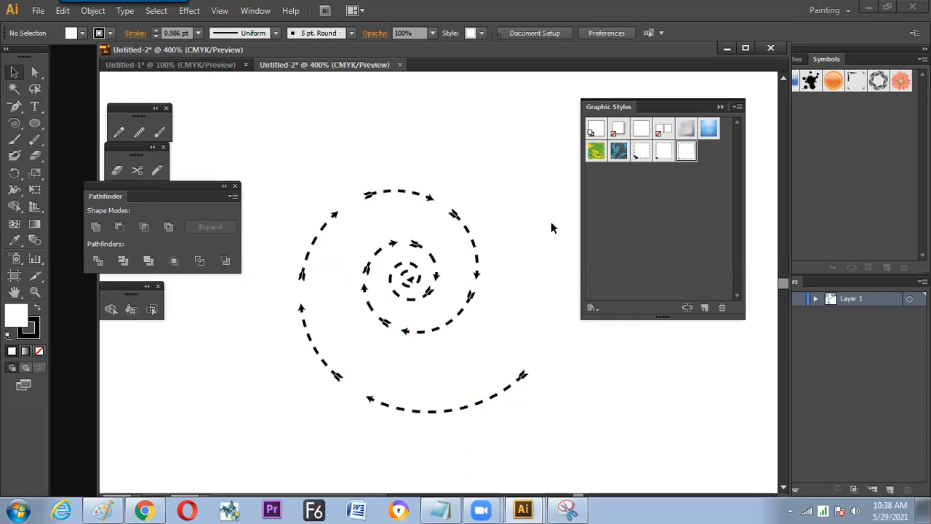
- Draw a large dashed circle in the empty area beside the spiral, with two smaller overlapping circles as ears
key(ctrl+minus)
key(ctrl+minus)
key(ctrl+minus)
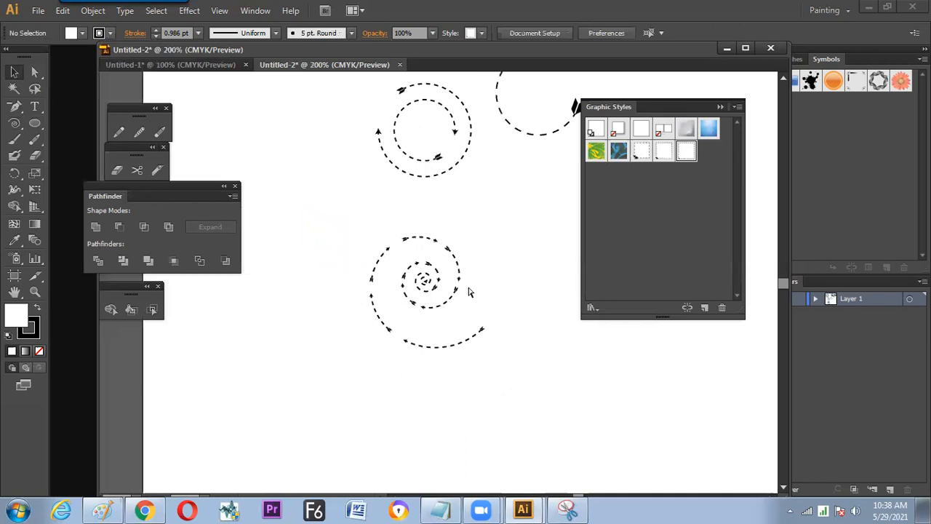
drag(471, 252, 352, 317)
mouse_move(456, 272)
mouse_down()
mouse_move(461, 280)
mouse_move(449, 287)
mouse_up()
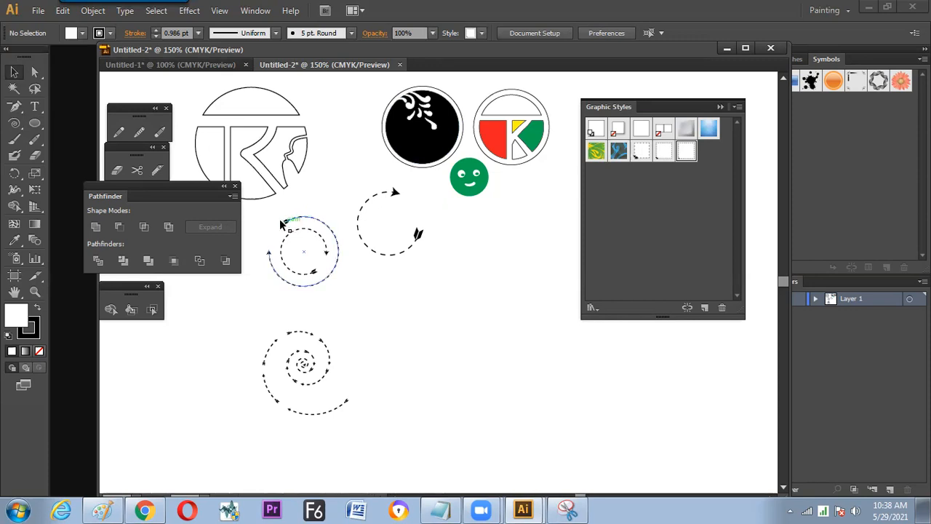
drag(400, 309, 381, 316)
drag(690, 110, 765, 113)
key(l)
drag(531, 303, 579, 350)
drag(497, 270, 517, 289)
drag(565, 269, 421, 389)
key(v)
- Unite the large circle and the two ear circles into one bear-head outline
click(611, 284)
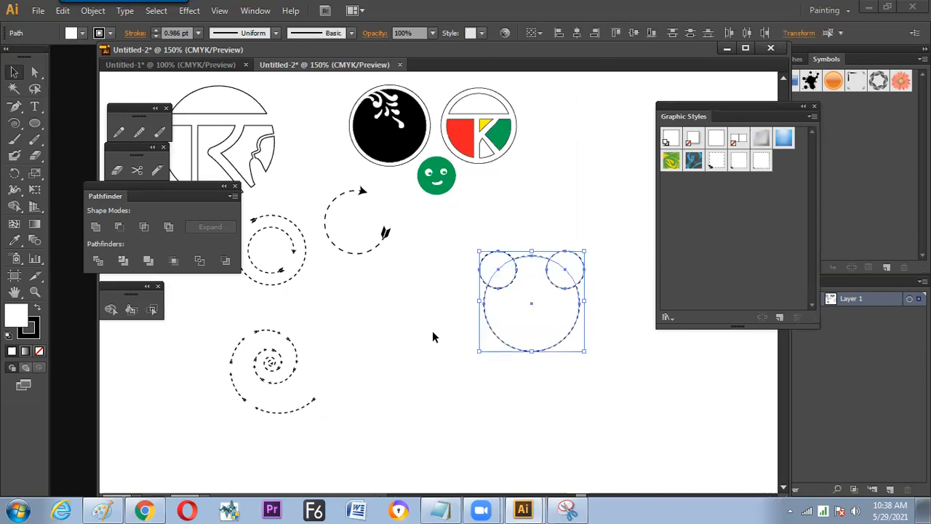
click(504, 316)
key(ctrl+plus)
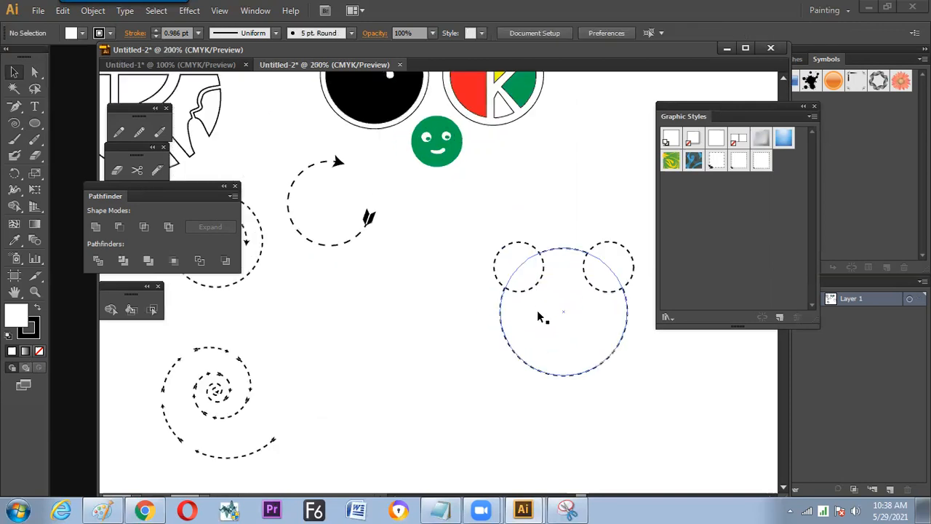
drag(562, 279, 494, 275)
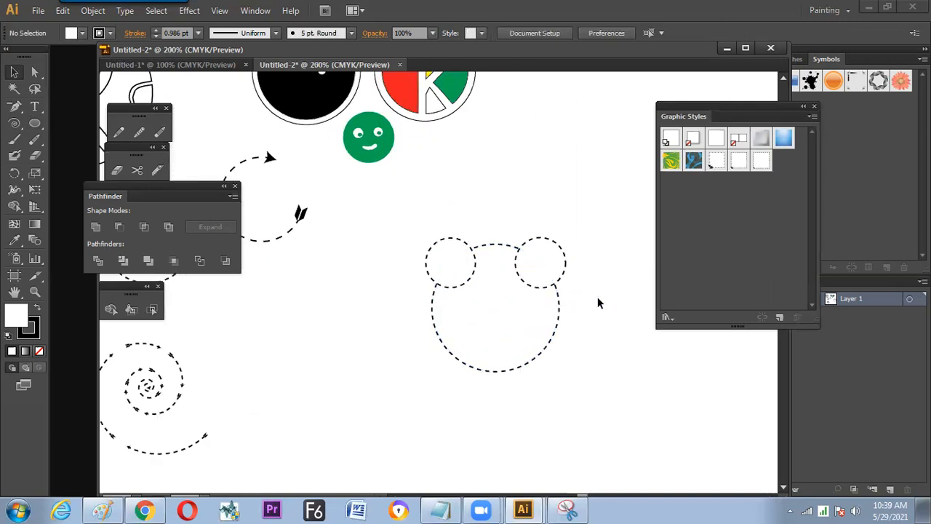
drag(496, 290, 388, 360)
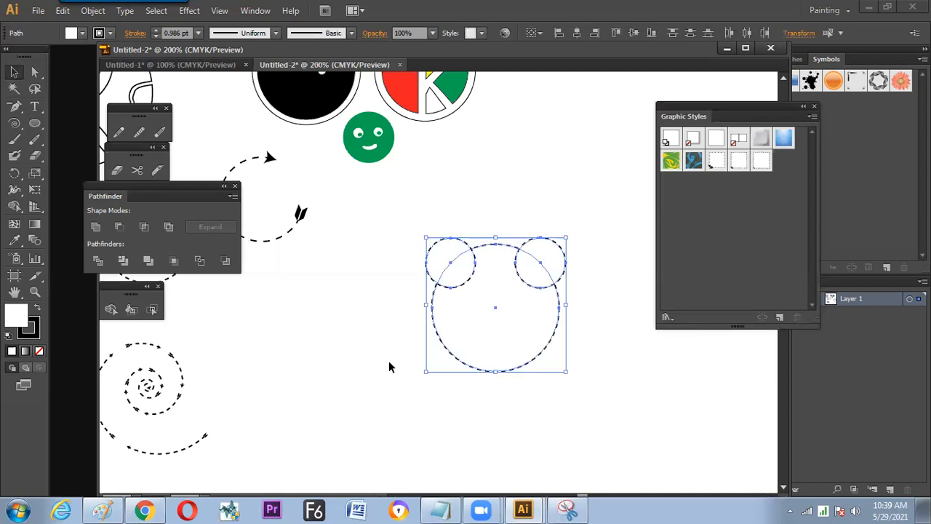
click(97, 225)
click(367, 361)
- Apply the saved dashed-arrow graphic style with the larger arrowheads to the bear-head outline
click(434, 306)
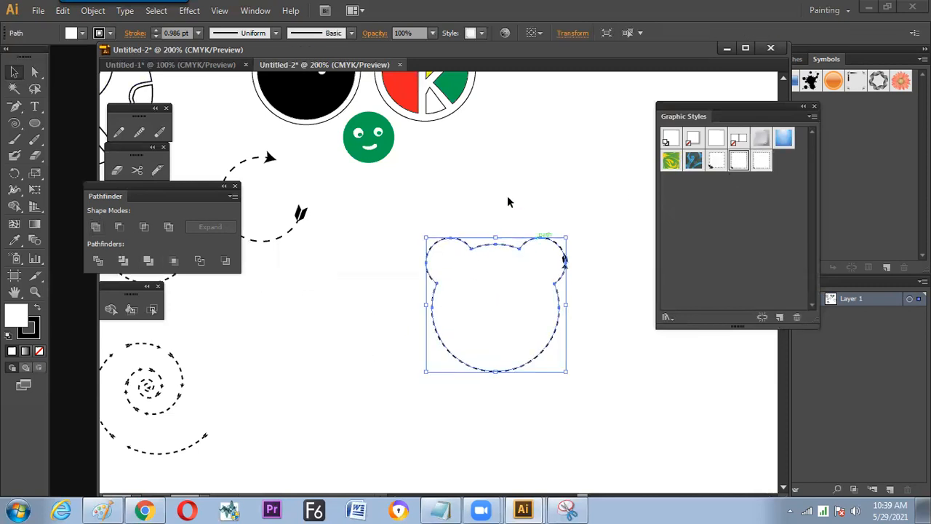
click(582, 243)
click(560, 298)
- Remove six short sections around the bear-head outline with the Path Eraser to break it into separate arrows
click(159, 132)
mouse_move(504, 242)
mouse_down()
mouse_move(431, 288)
mouse_move(426, 259)
mouse_move(442, 289)
mouse_move(434, 322)
mouse_move(494, 369)
mouse_move(554, 347)
mouse_move(577, 241)
mouse_up()
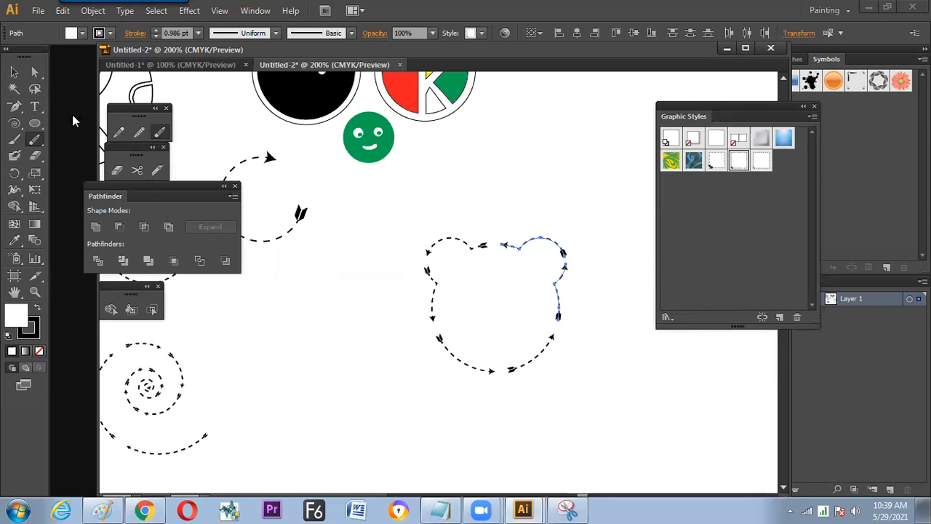
click(14, 71)
click(582, 243)
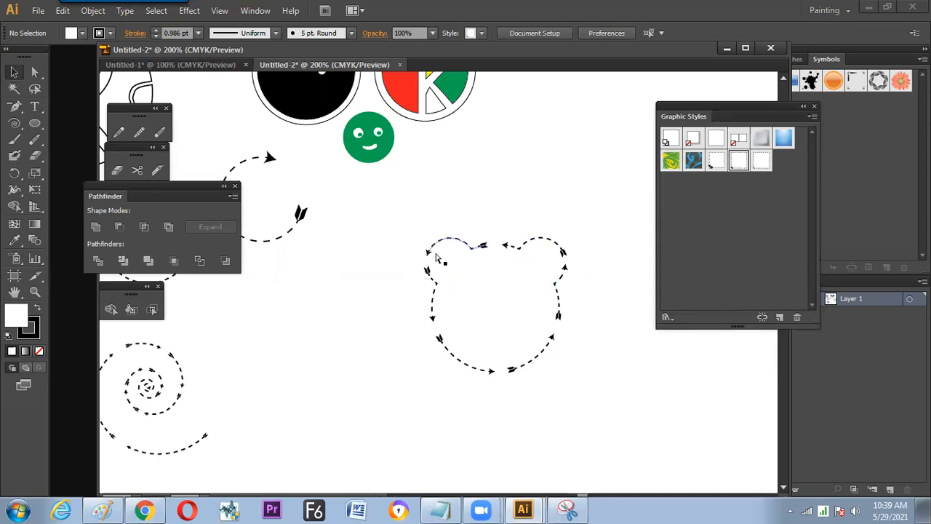
- Split the bear head's lower-left arc and the top of its right ear into shorter arrows with the Path Eraser
key(ctrl+plus)
drag(483, 276, 428, 259)
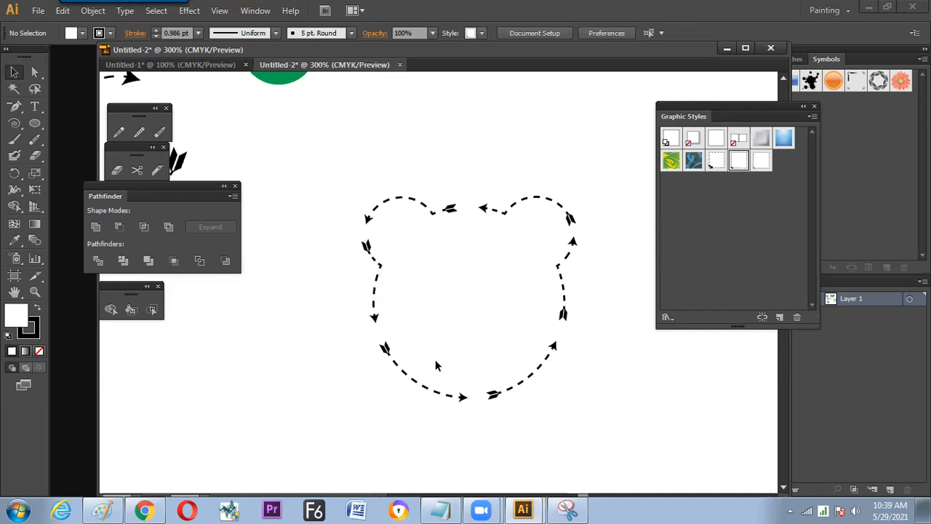
drag(434, 343, 384, 391)
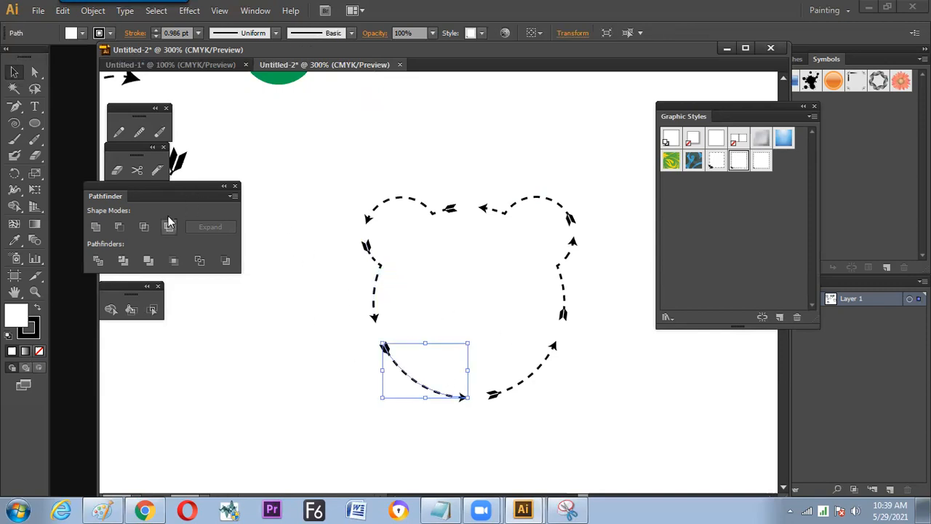
click(159, 133)
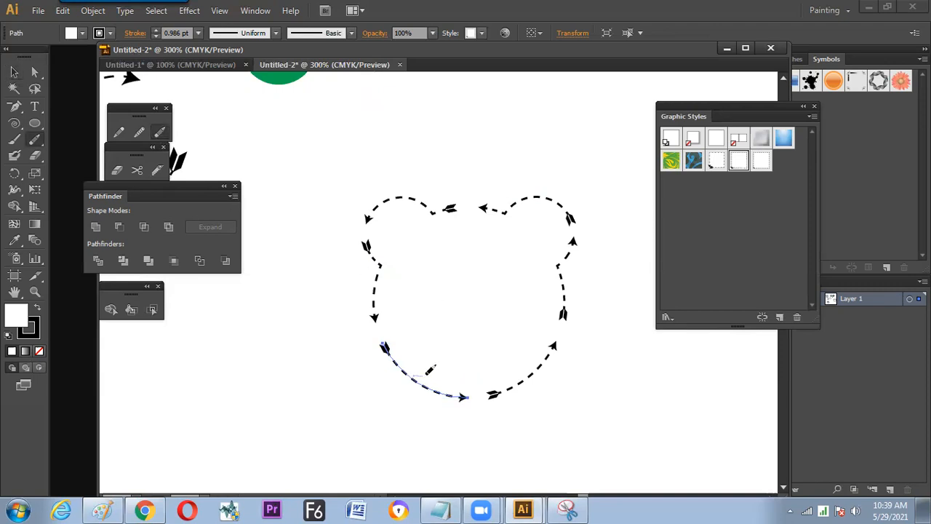
drag(413, 375, 427, 374)
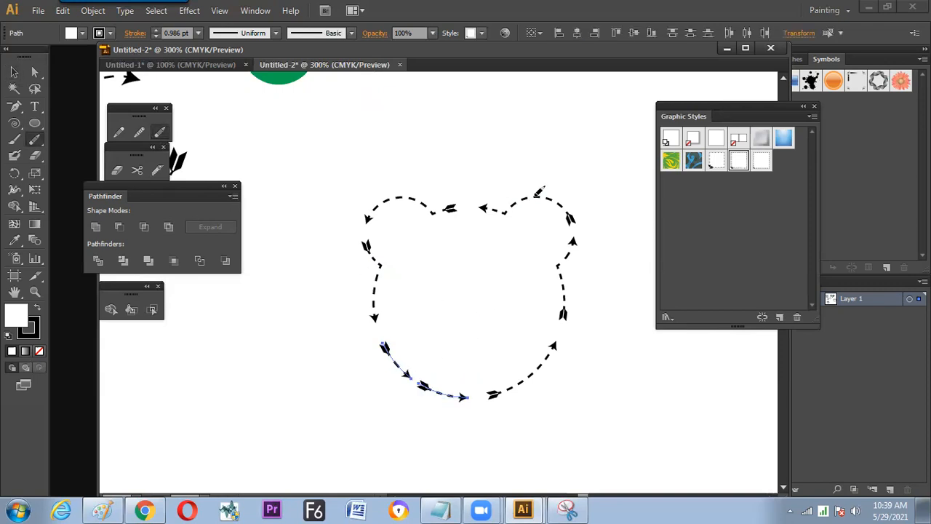
mouse_move(532, 178)
mouse_down()
mouse_move(537, 206)
mouse_move(543, 198)
mouse_up()
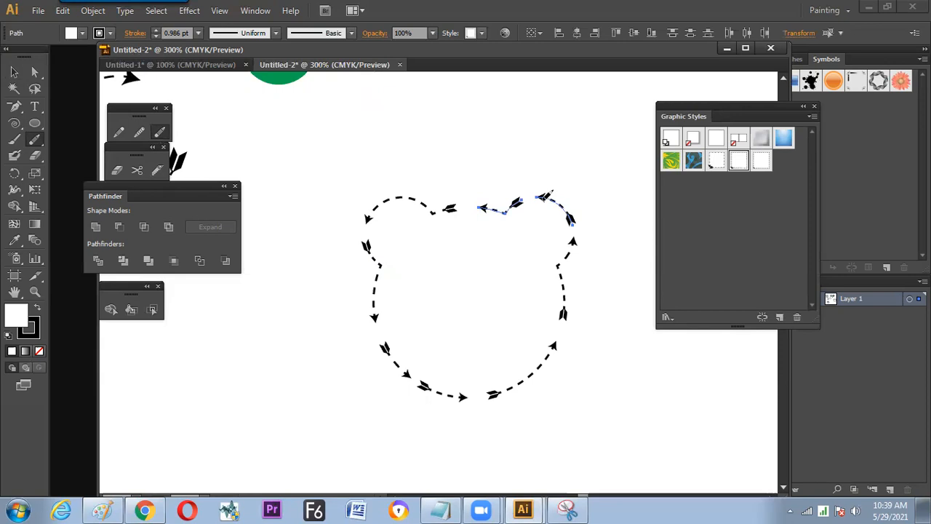
click(16, 73)
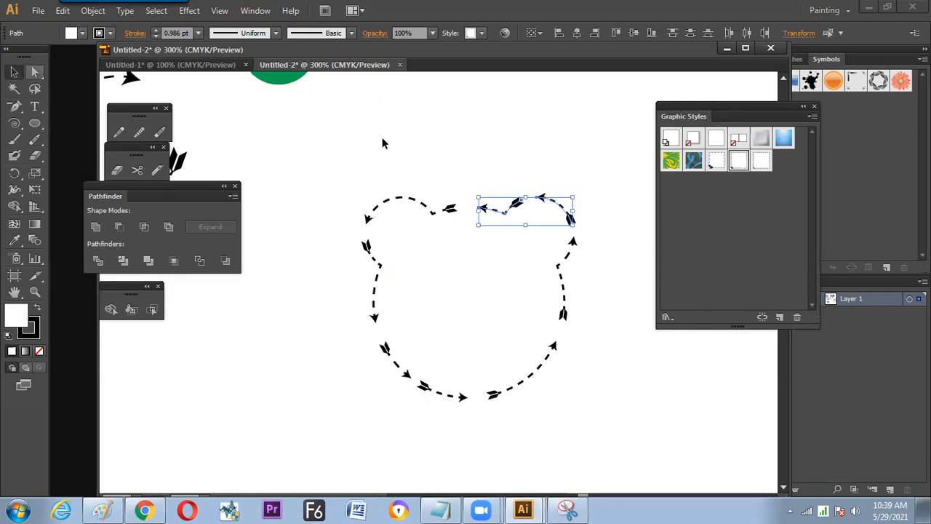
click(384, 143)
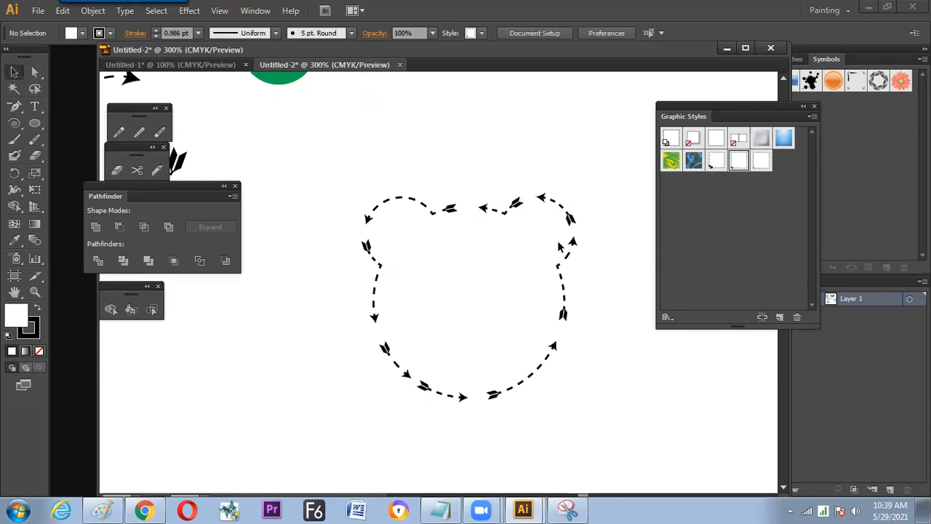
- Draw overlapping dashed ellipses below the bear head for an elephant's body, head, trunk, trunk tip and front leg
drag(498, 294, 557, 221)
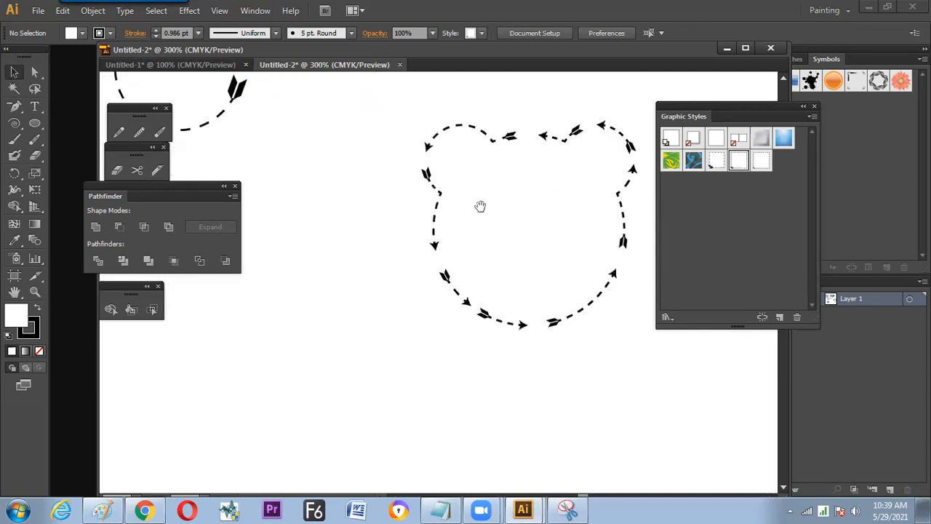
drag(480, 206, 496, 164)
click(36, 124)
mouse_move(261, 437)
mouse_down()
mouse_move(378, 360)
mouse_move(399, 380)
mouse_up()
drag(340, 312, 415, 379)
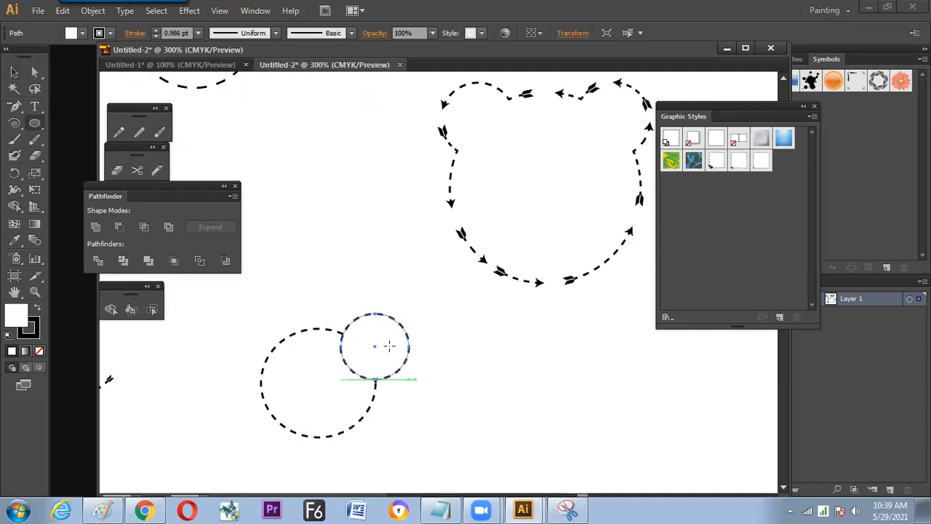
mouse_move(379, 342)
mouse_down()
mouse_move(414, 432)
mouse_move(436, 393)
mouse_up()
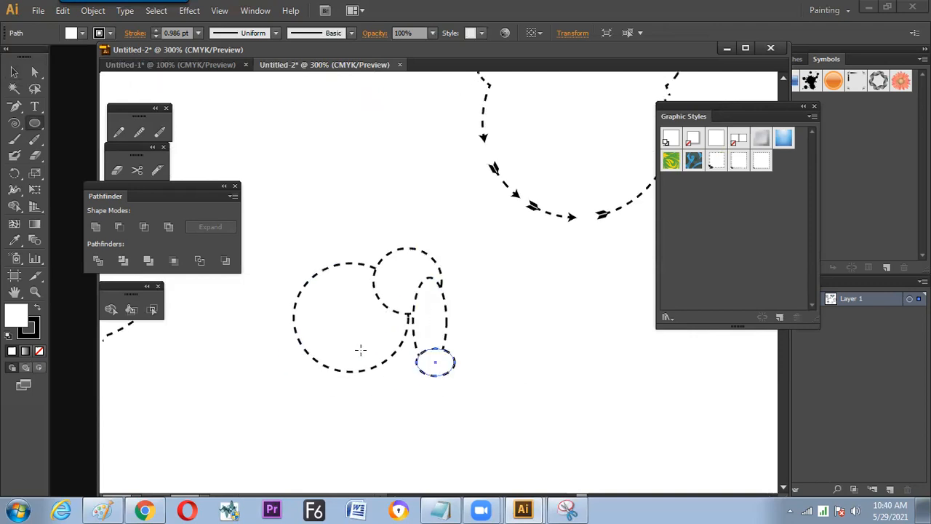
drag(344, 328, 390, 404)
mouse_move(298, 352)
mouse_down()
mouse_move(317, 392)
mouse_move(349, 409)
mouse_up()
key(v)
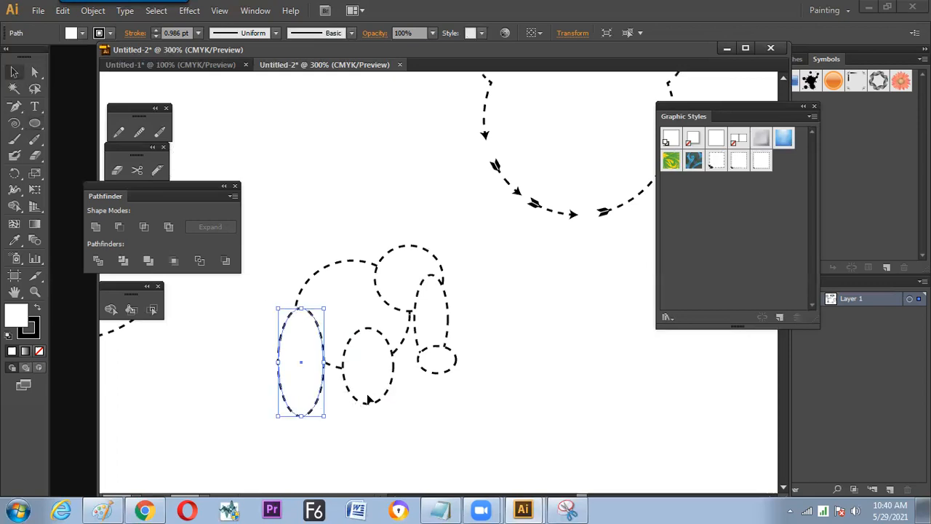
key(ctrl+z)
- Copy the front-leg ellipse to the rear of the elephant's body and shift the trunk ellipse slightly towards the body
drag(391, 387, 328, 388)
click(453, 397)
drag(416, 339, 413, 349)
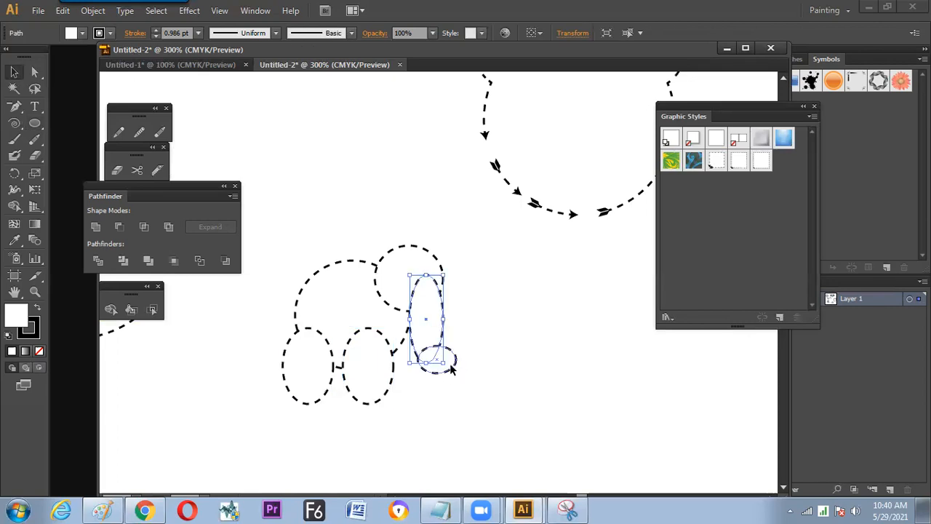
click(456, 370)
- Unite all the overlapping ellipses into a single elephant outline
drag(461, 235, 307, 405)
click(95, 227)
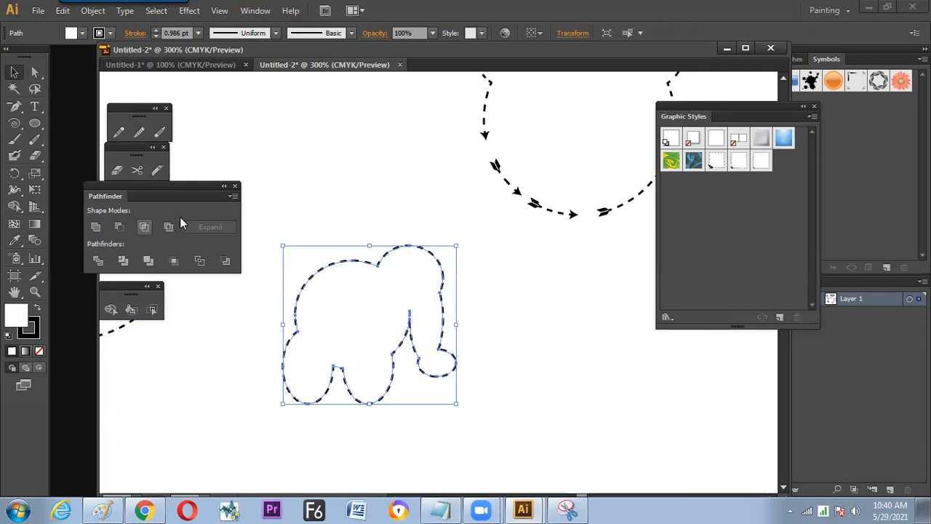
click(359, 231)
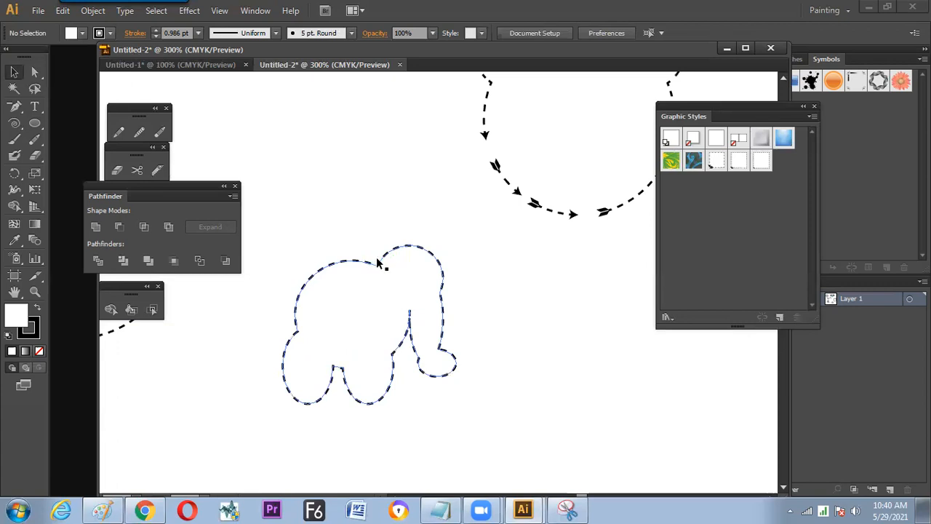
- Try to reshape the elephant outline by moving the anchor point where the back meets the rear leg
click(298, 331)
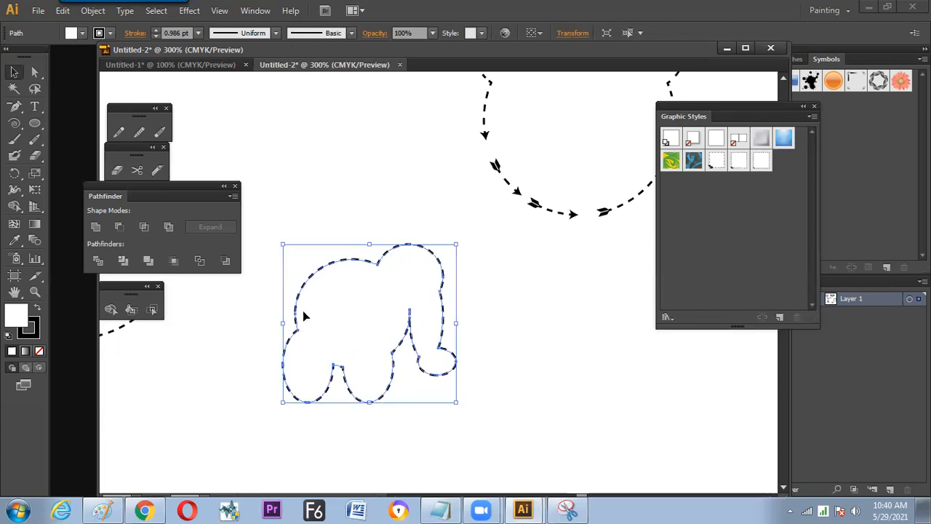
click(119, 132)
click(34, 72)
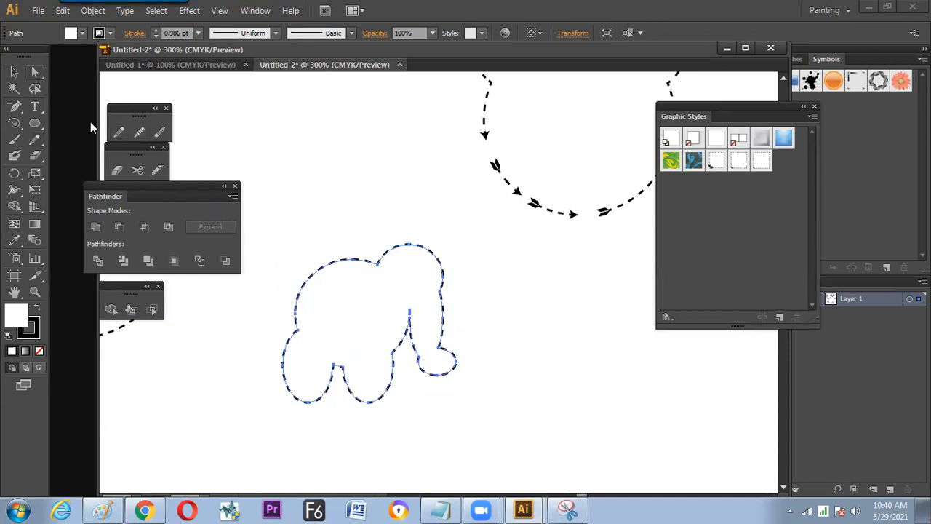
drag(274, 314, 304, 338)
drag(298, 334, 295, 332)
key(ctrl+z)
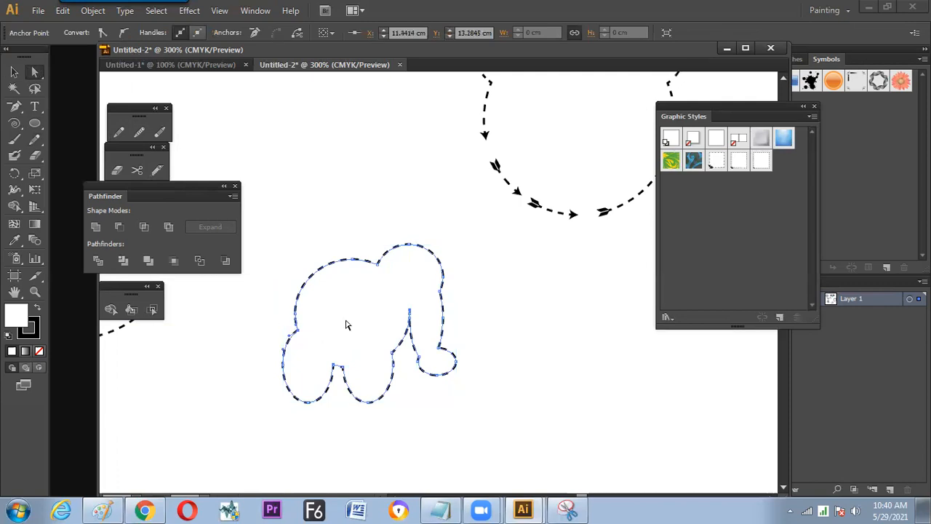
- Scale the whole elephant outline down slightly towards its lower-left corner
key(v)
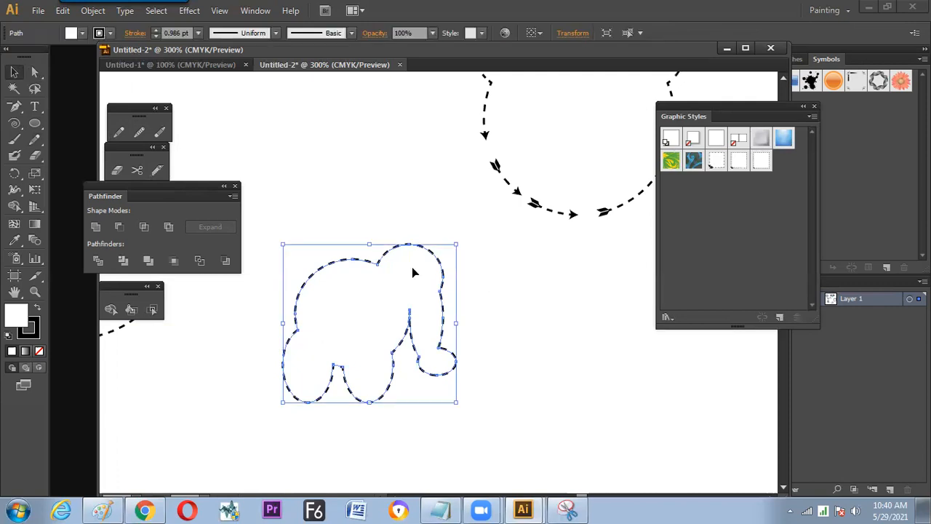
drag(456, 244, 427, 264)
click(443, 272)
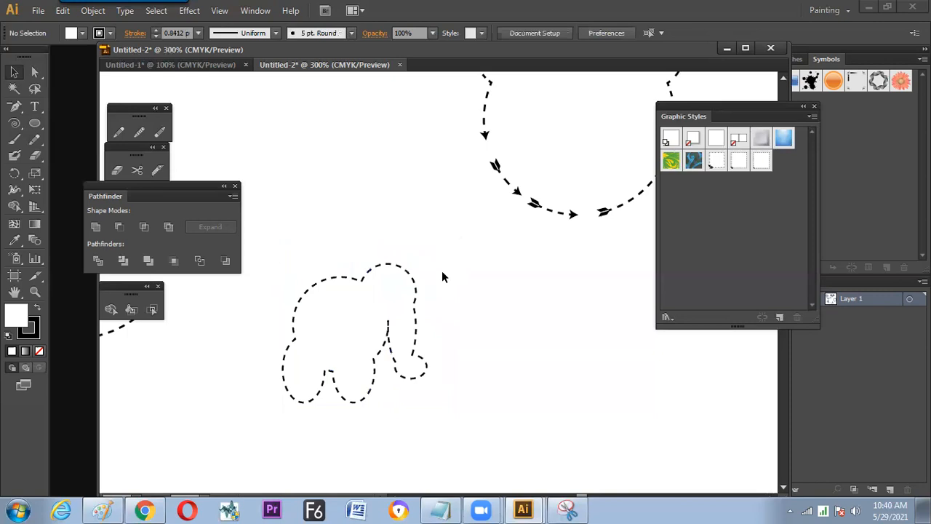
- Delete the elephant outline and build a ring of overlapping dashed circles in its place
click(386, 265)
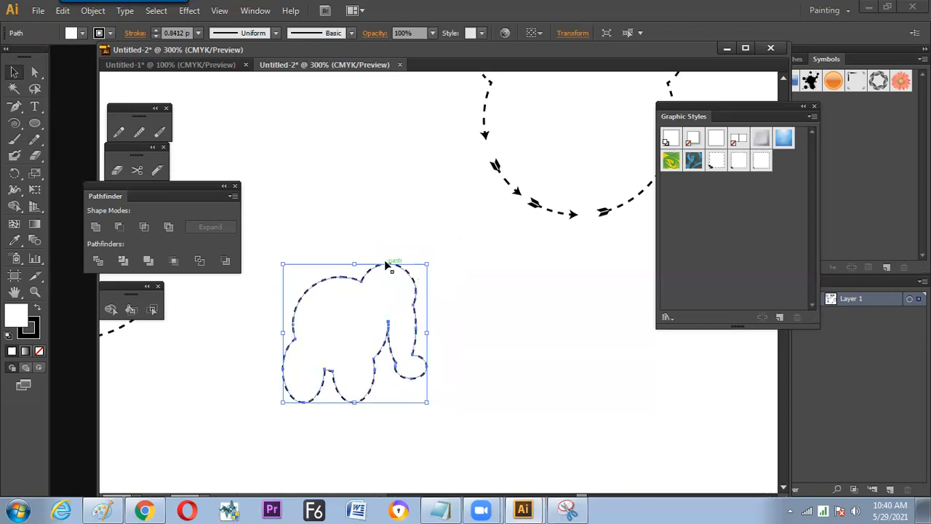
key(Delete)
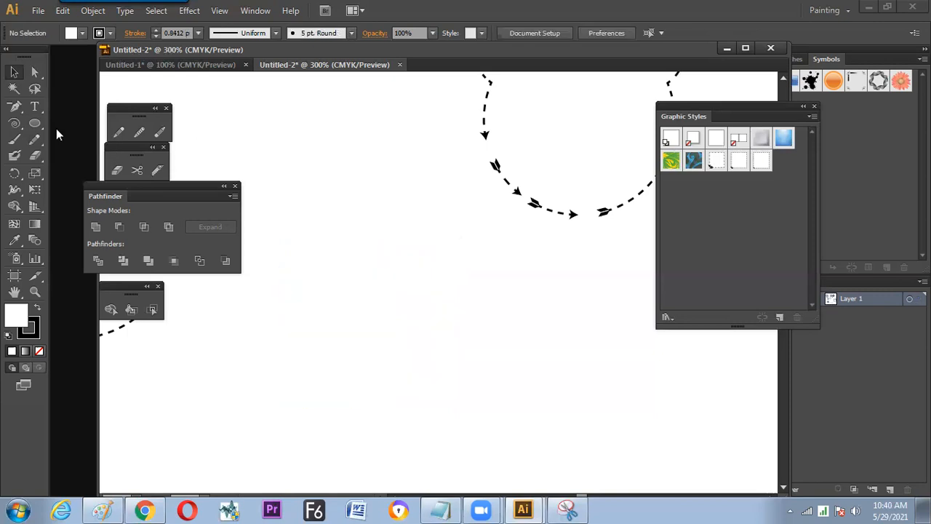
click(35, 122)
drag(324, 177, 408, 272)
key(v)
drag(404, 273, 387, 293)
drag(384, 290, 340, 249)
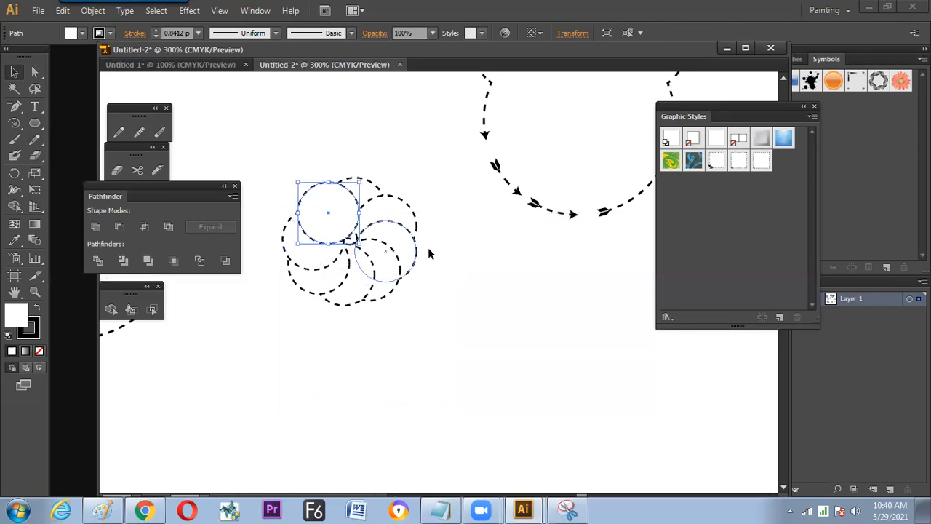
- Unite all the overlapping circles of the ring into a single flower outline
click(428, 248)
drag(417, 313, 417, 314)
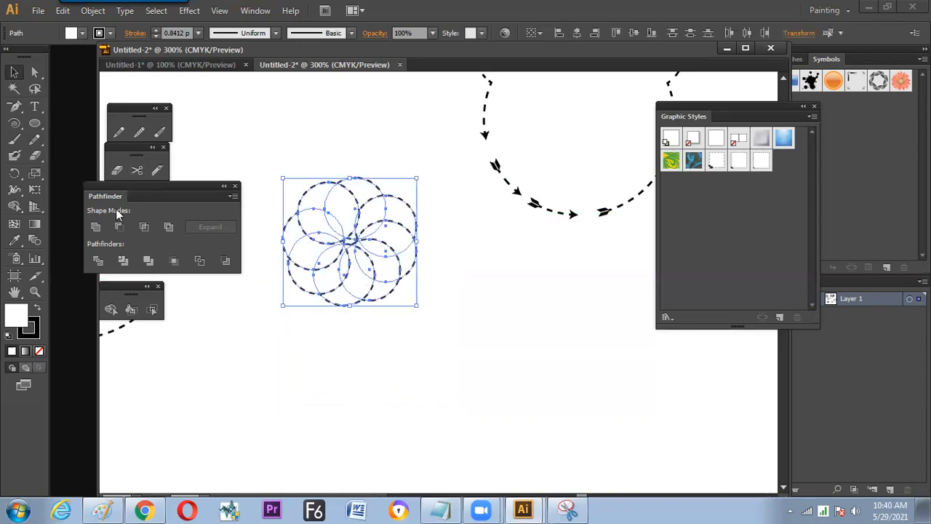
click(96, 226)
click(382, 171)
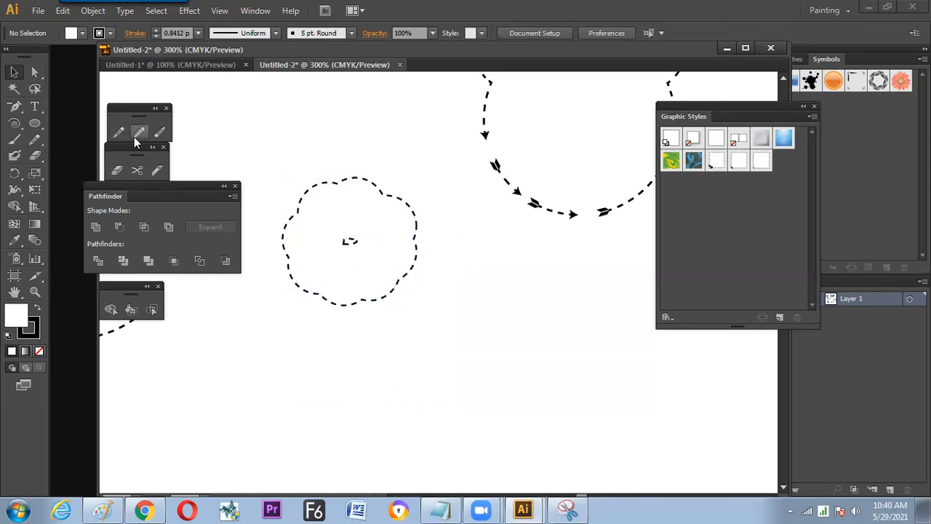
- Draw a curved stem arc from the bottom of the flower and make its stroke solid instead of dashed
drag(15, 124, 72, 137)
drag(355, 306, 465, 417)
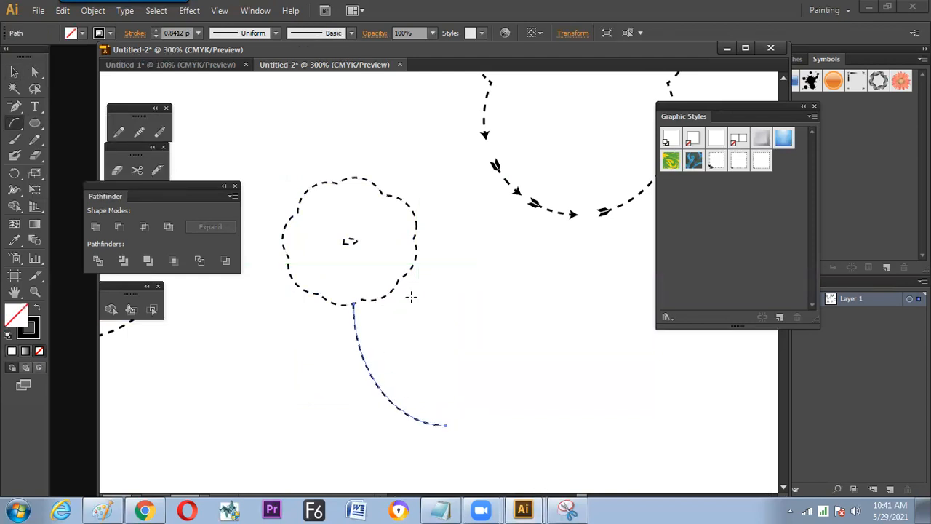
click(136, 33)
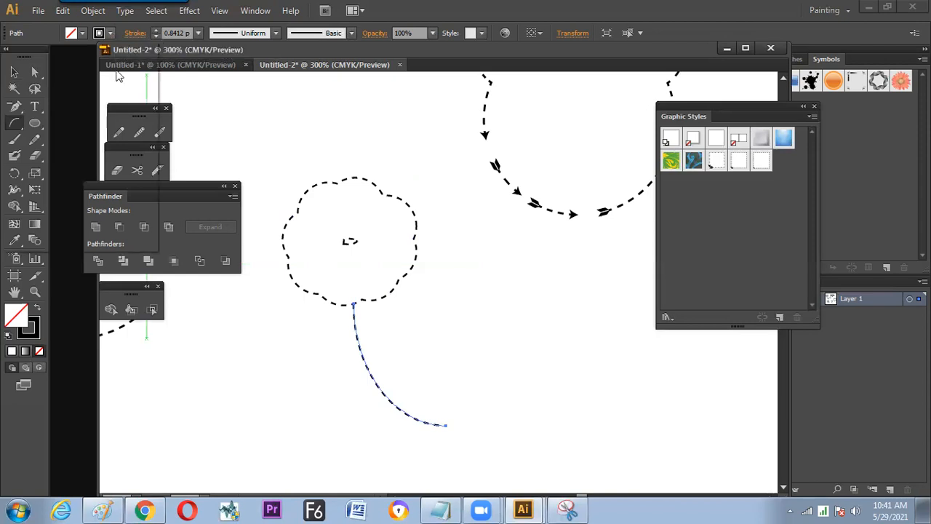
click(12, 124)
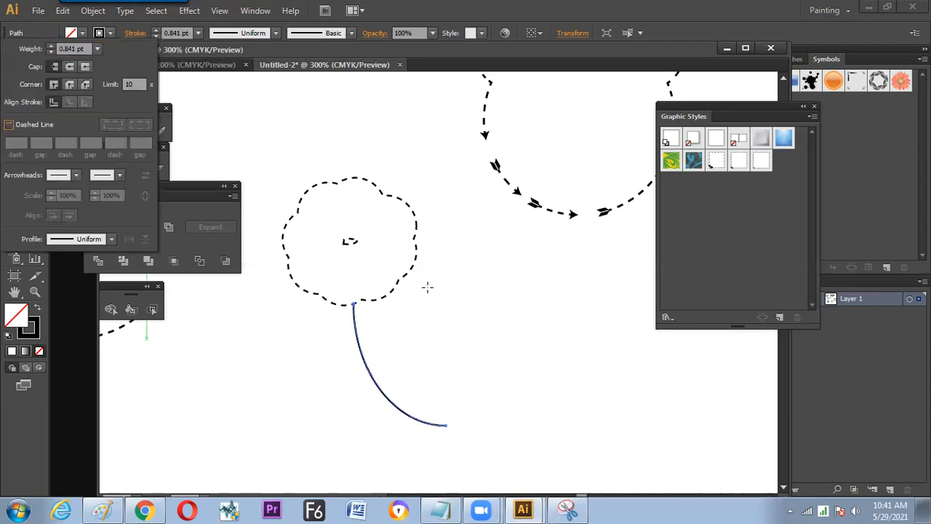
ctrl+click(461, 285)
- Break the flower outline into several open segments with the Path Eraser
click(410, 262)
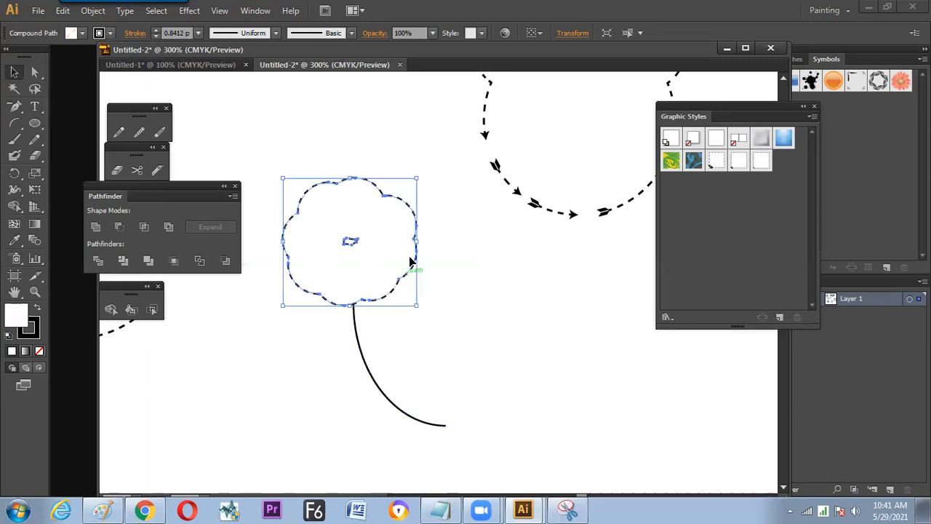
click(159, 132)
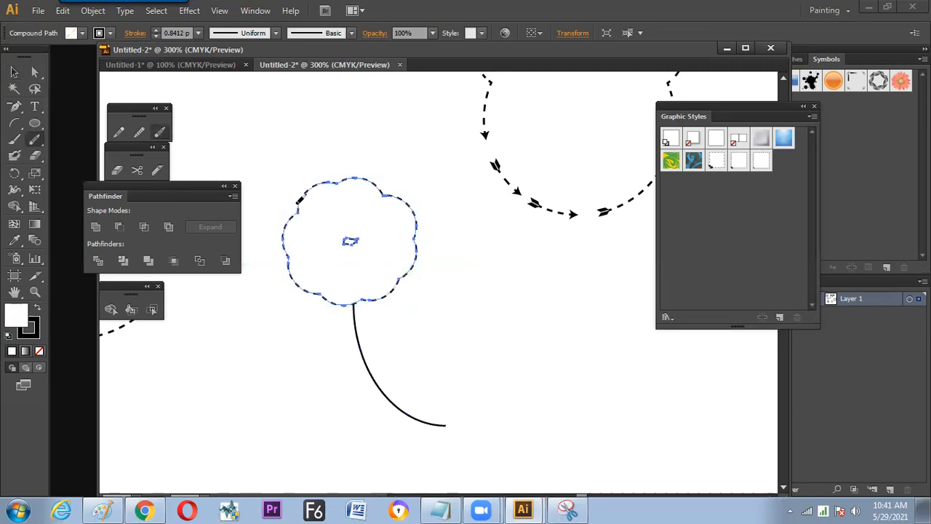
mouse_move(322, 186)
mouse_down()
mouse_move(378, 186)
mouse_move(401, 275)
mouse_up()
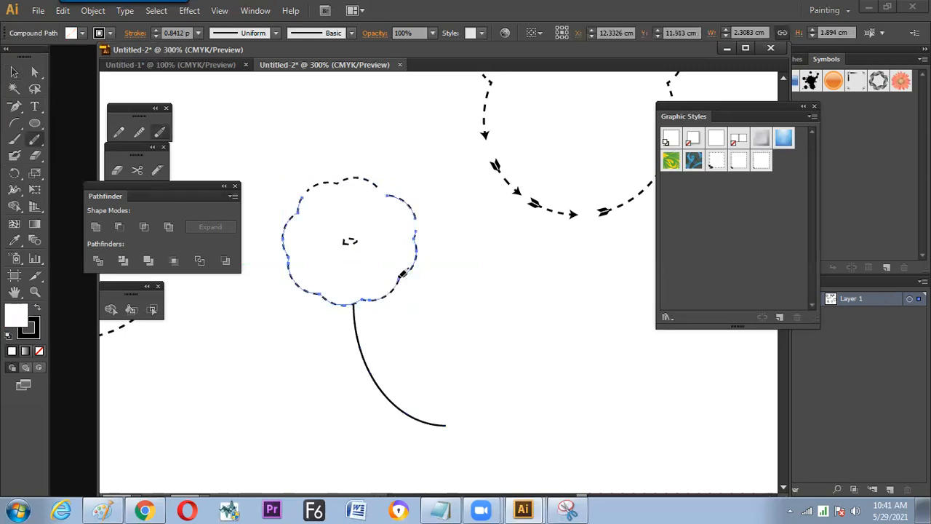
mouse_move(360, 298)
mouse_down()
mouse_move(322, 301)
mouse_move(286, 236)
mouse_up()
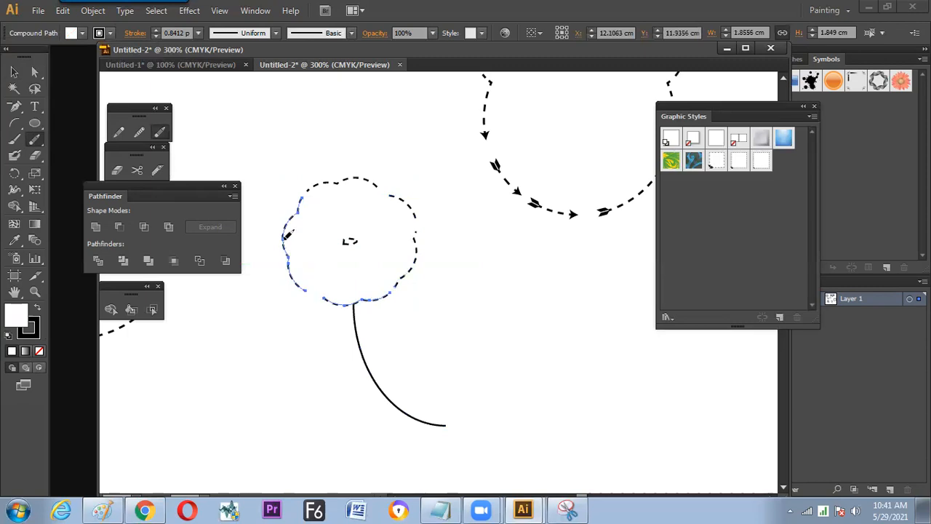
- Apply the most recently saved dashed-arrow graphic style to all the flower segments
key(v)
drag(281, 141, 439, 298)
click(761, 160)
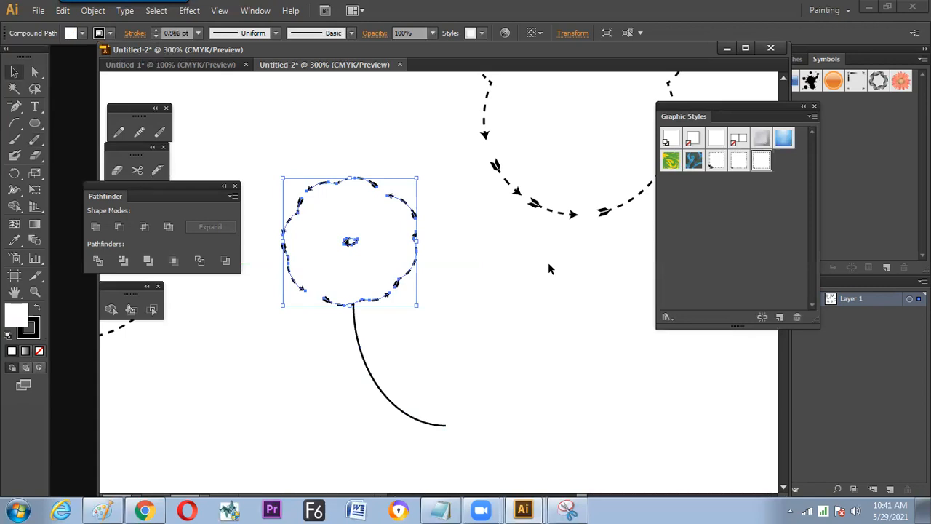
click(568, 293)
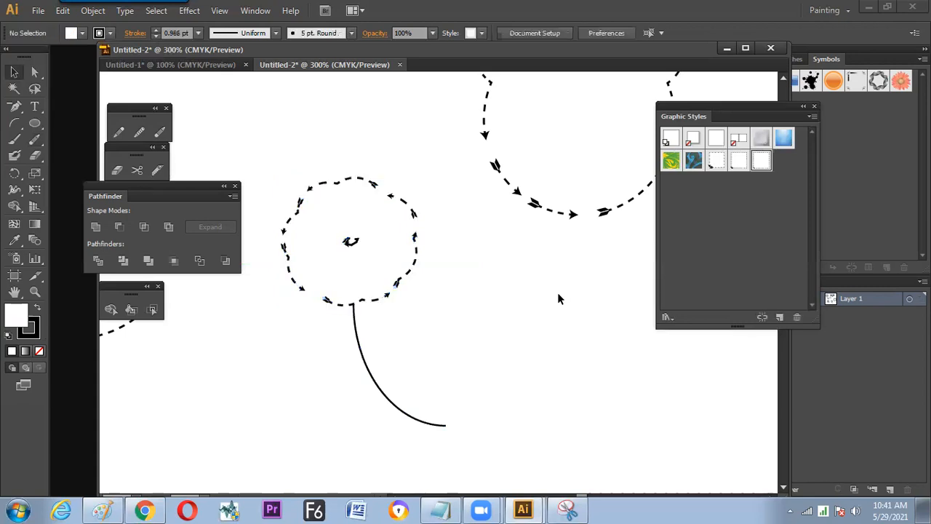
- Set the dash length of the flower's stroke to 1 pt
click(320, 182)
click(356, 155)
click(351, 178)
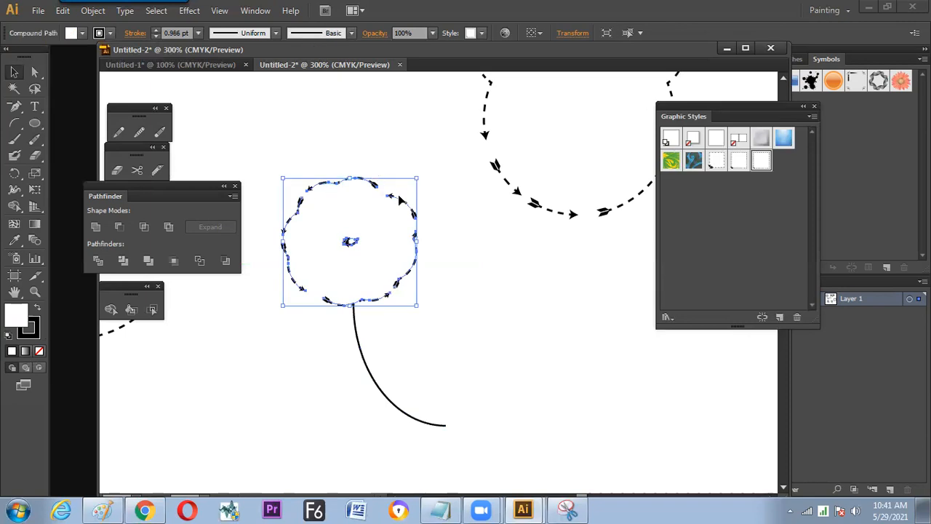
key(ctrl+shift+b)
key(ctrl+shift+b)
click(137, 34)
click(25, 142)
text(1)
key(Tab)
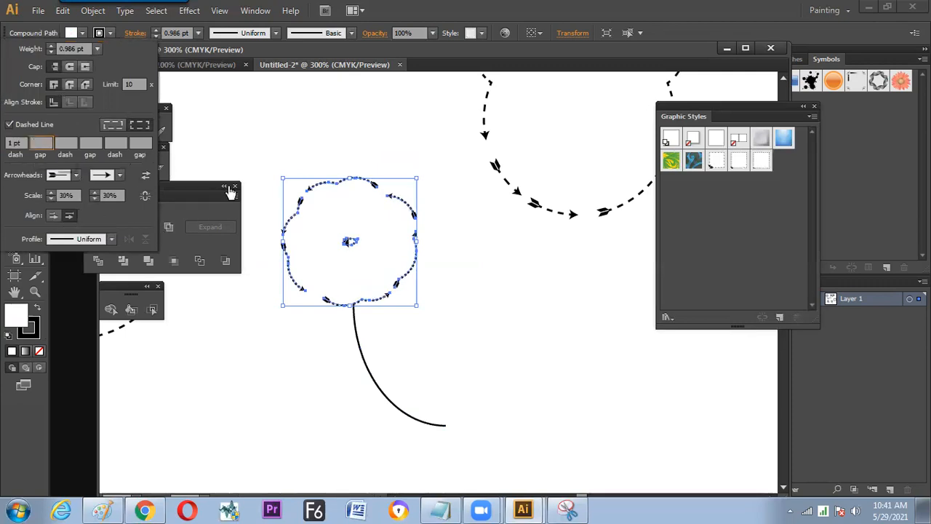
- Save the flower's finely dashed arrow stroke as a new graphic style
click(778, 314)
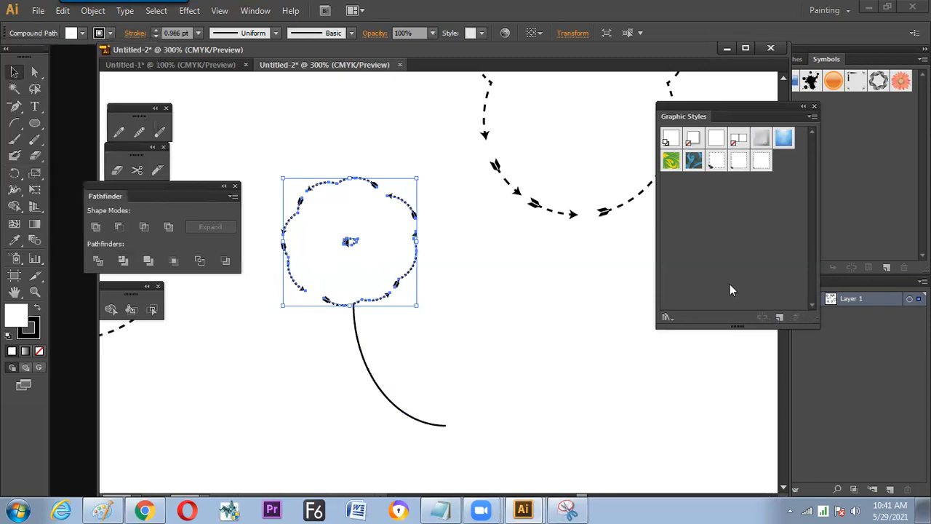
click(779, 315)
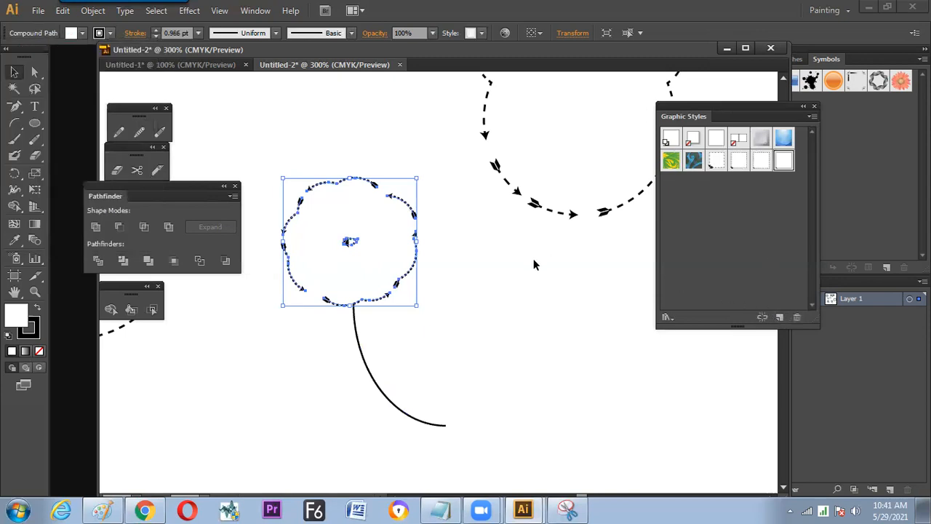
click(524, 266)
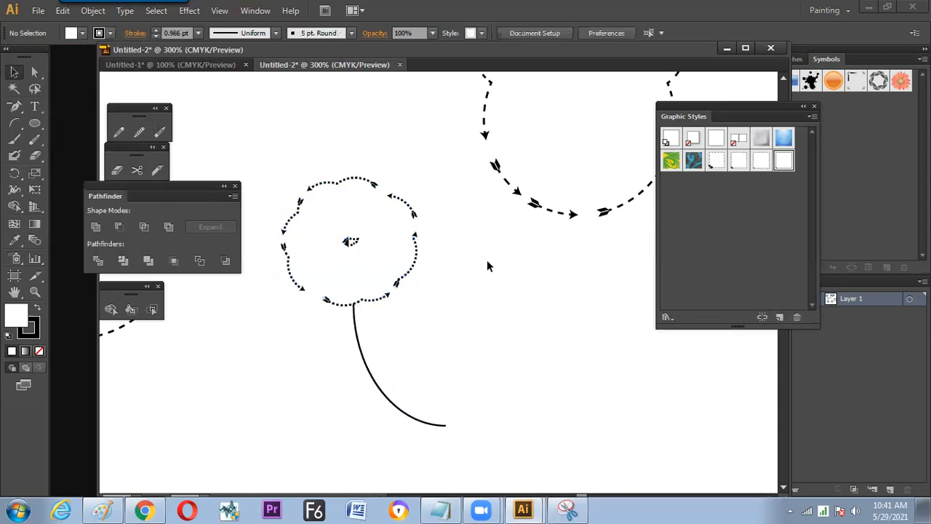
- Hide the panels and look over the artwork in the Untitled-2 and Untitled-1 documents at 100%
key(ctrl+minus)
key(ctrl+minus)
key(ctrl+minus)
key(ctrl+minus)
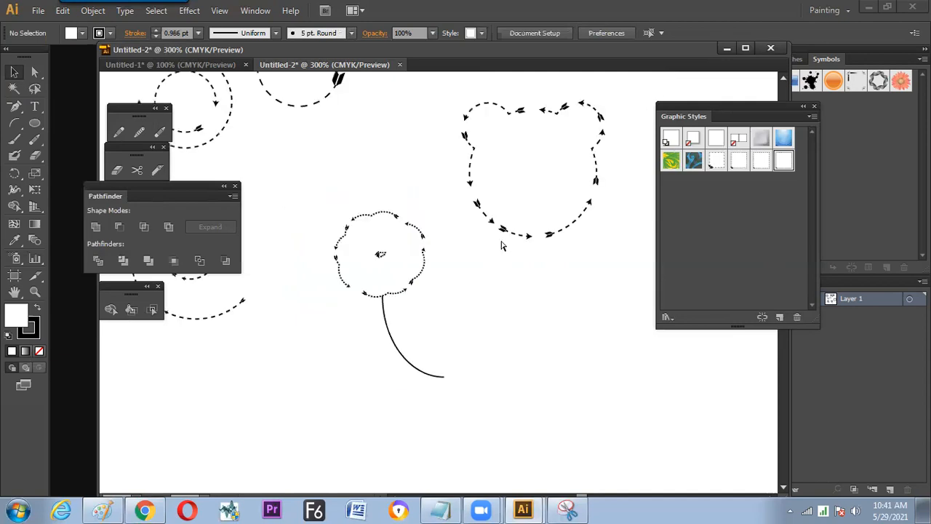
key(ctrl+plus)
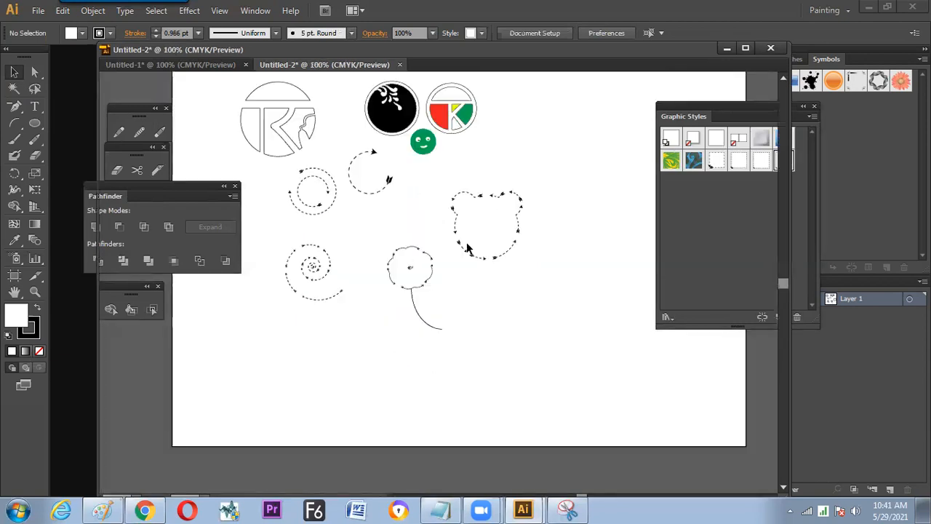
key(Tab)
click(179, 64)
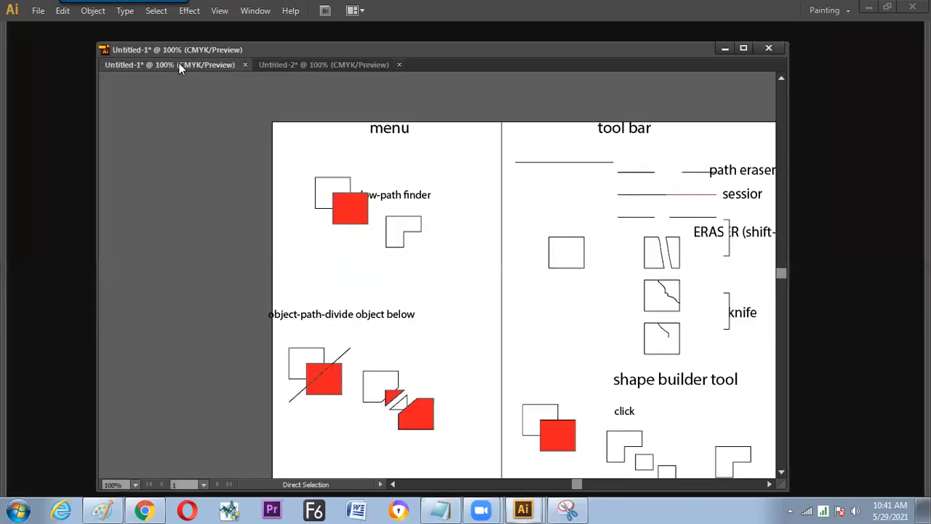
click(301, 65)
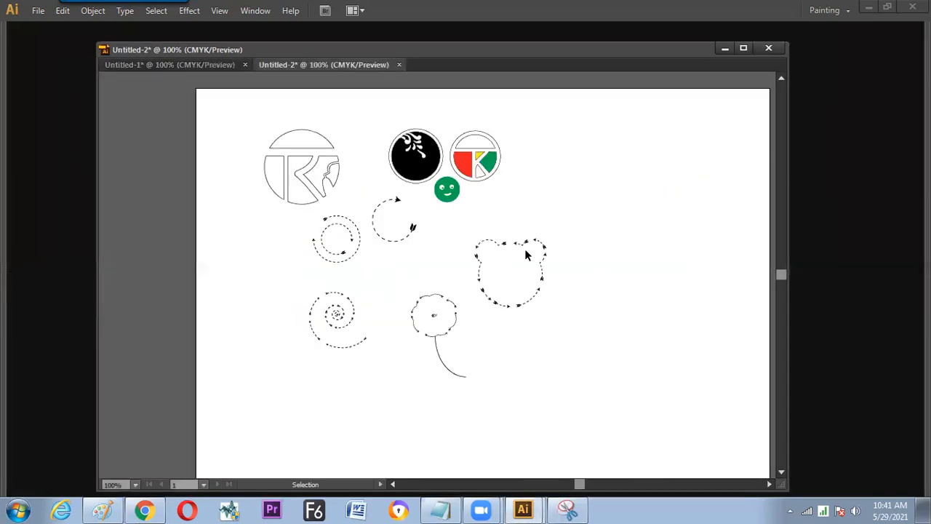
- Move the bear head up beside the coloured round logo in the top row
click(511, 256)
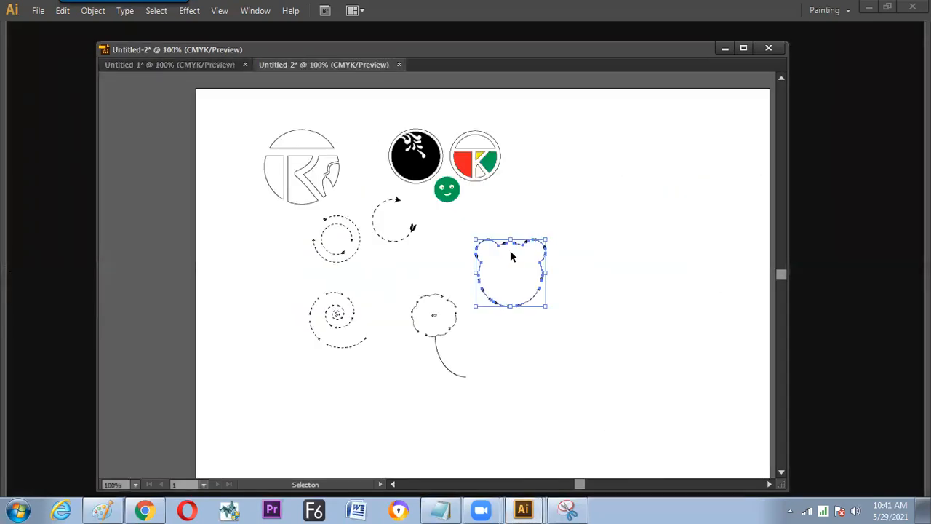
drag(527, 240, 580, 131)
click(542, 263)
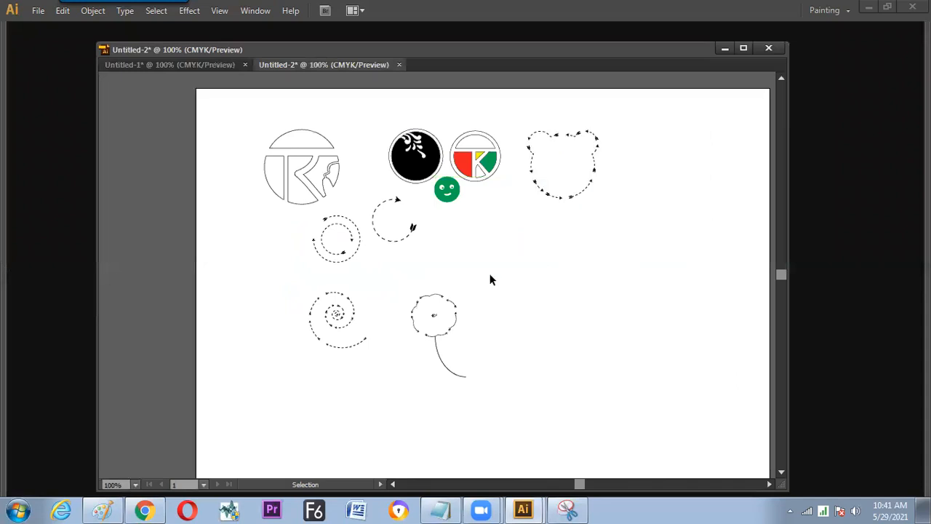
- Move the green smiley to the far side of the bear head and enlarge it to nearly twice its size
drag(437, 188, 648, 173)
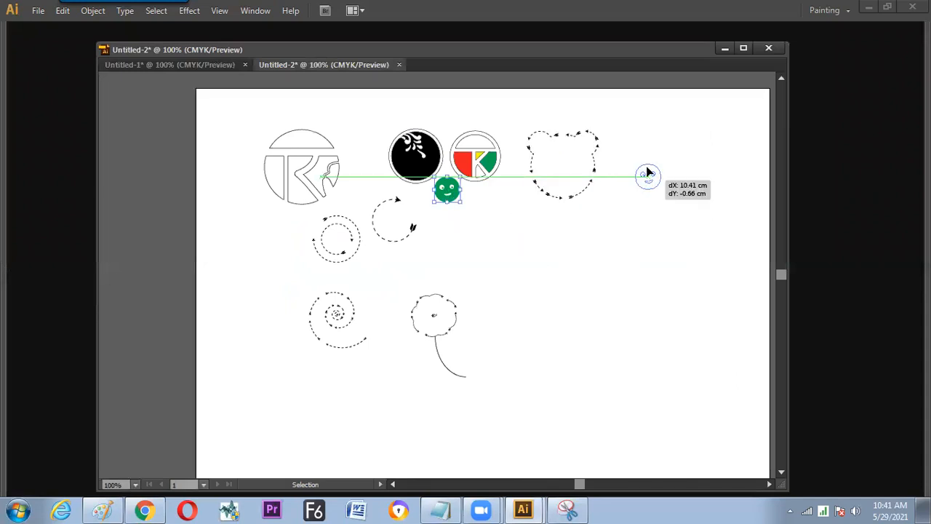
mouse_move(639, 215)
mouse_down()
mouse_move(660, 184)
mouse_move(649, 221)
mouse_up()
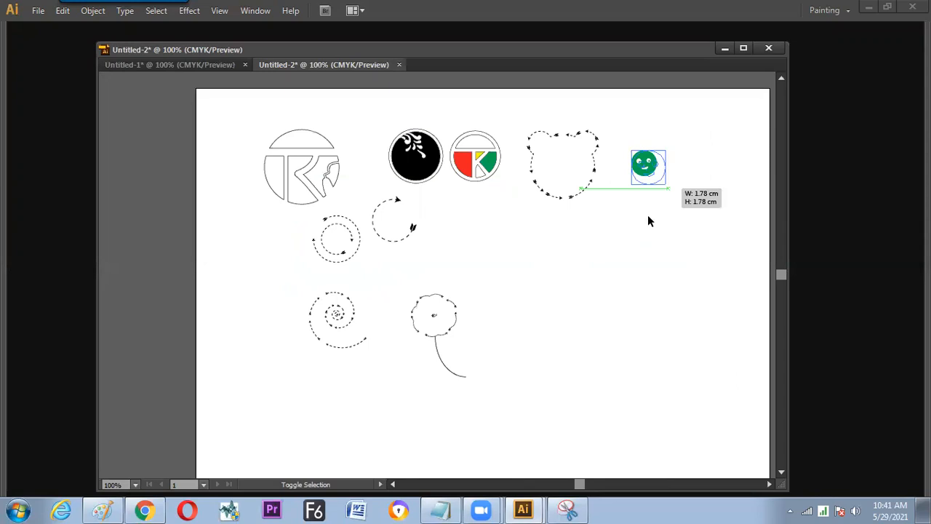
drag(665, 187, 665, 189)
drag(661, 197, 659, 178)
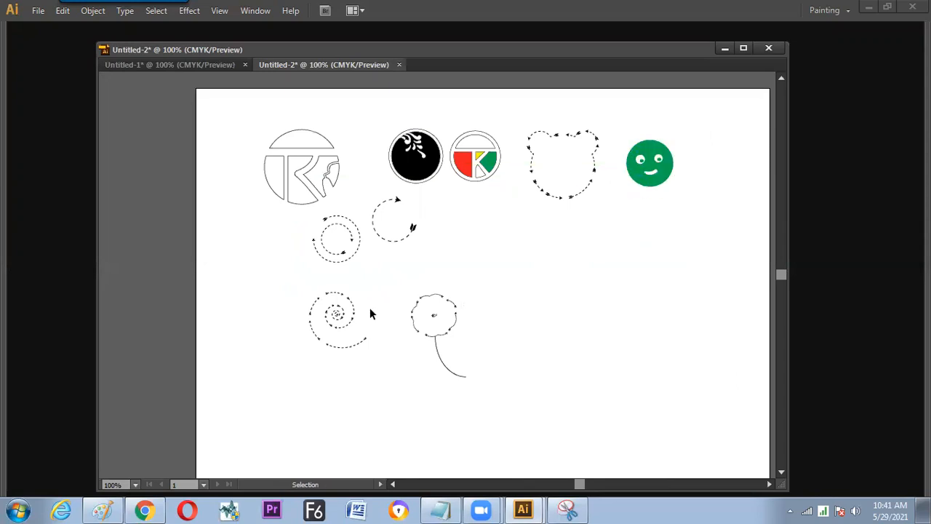
- Leave the partial arrow circle deselected and show the hidden panels again
key(a)
key(ctrl+plus)
key(ctrl+minus)
click(409, 227)
key(v)
click(421, 231)
key(Tab)
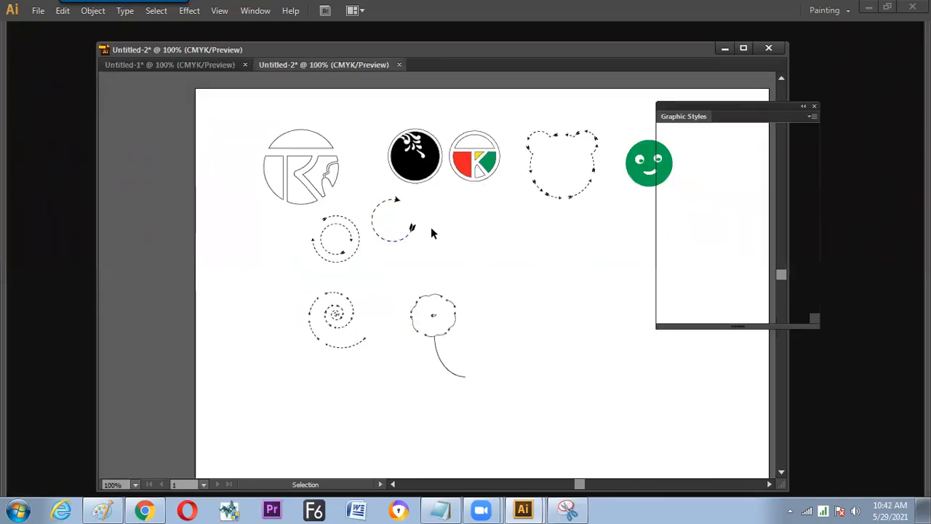
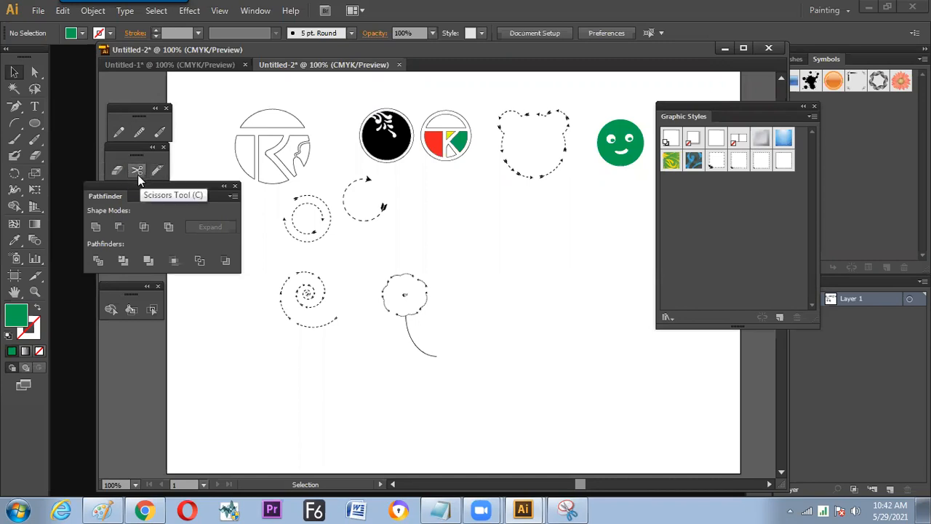
- Draw a large circle in the empty area beside the flower and give it the default white fill and black stroke
key(l)
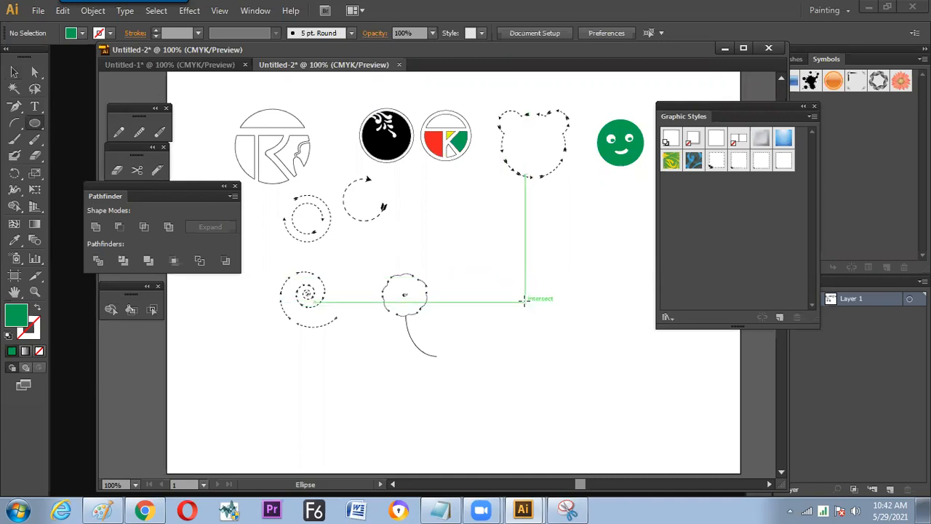
drag(524, 294, 584, 352)
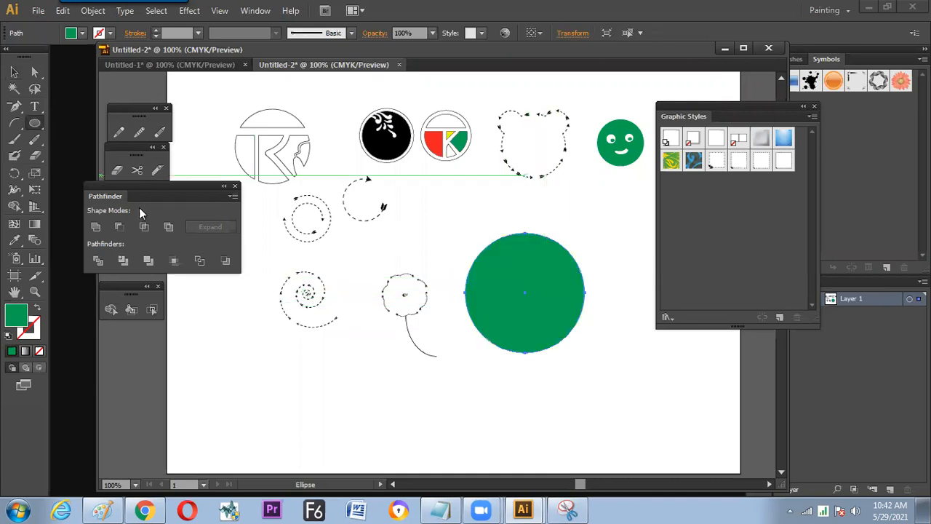
key(d)
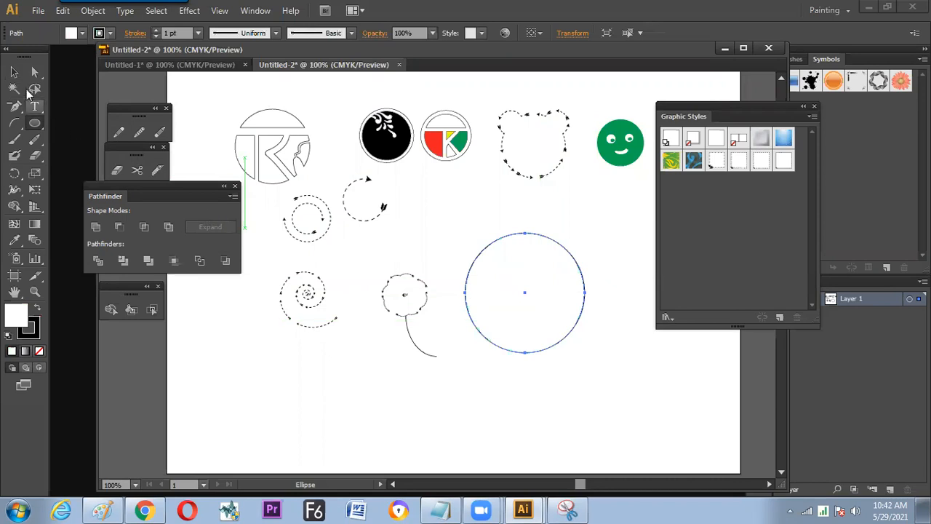
- Split the large circle with the Scissors tool at two opposite points, on its upper-left and lower-right arcs
click(137, 171)
click(479, 254)
click(571, 332)
- Pull the circle's upper-right half away from the other half, undo the move and deselect
click(14, 72)
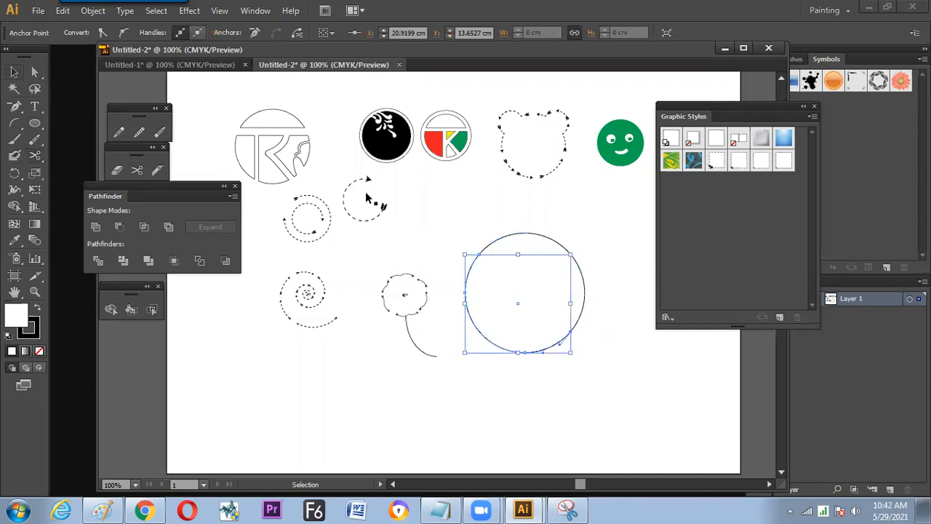
click(567, 231)
drag(558, 240, 569, 230)
click(633, 353)
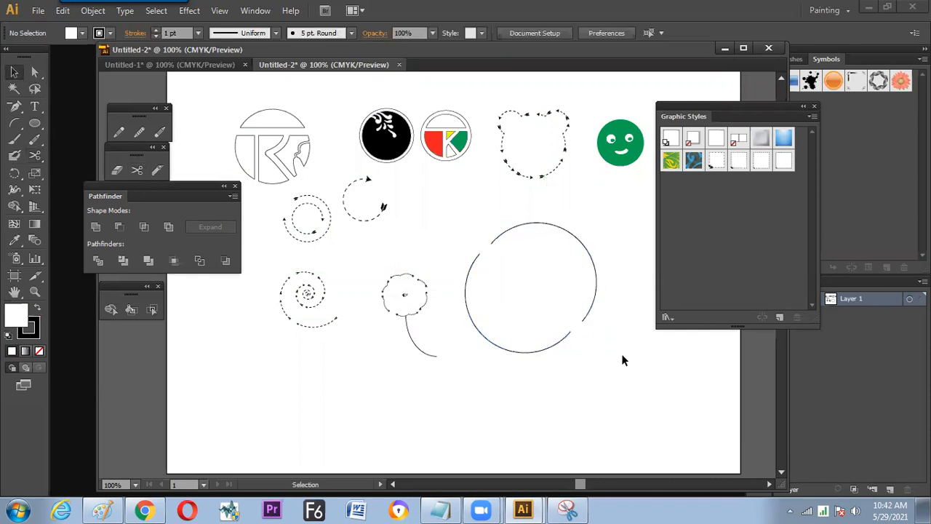
key(ctrl+z)
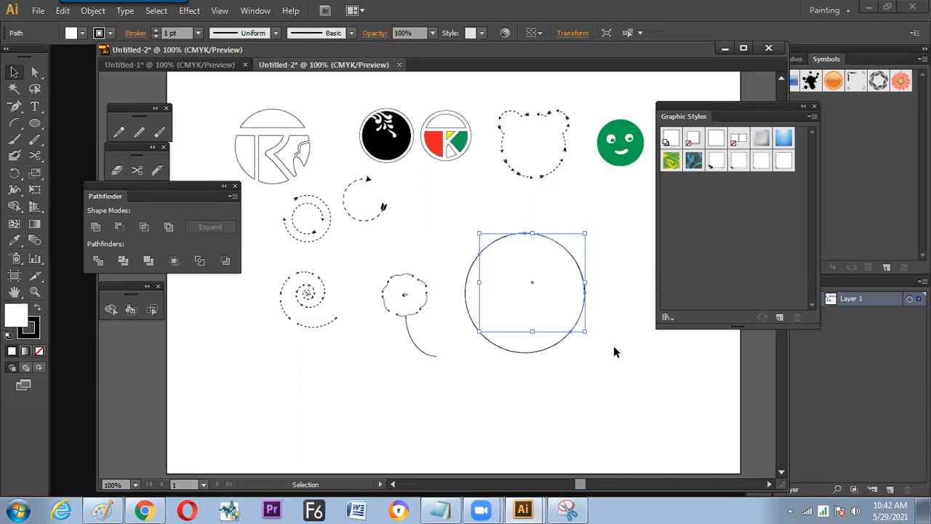
click(600, 340)
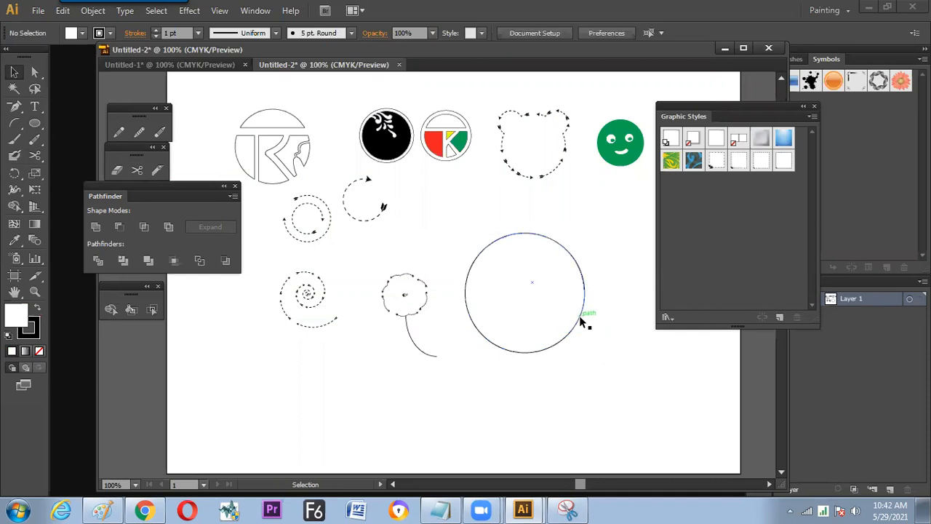
- Close the upper-right half with Join and move it diagonally down from the other half
click(582, 318)
key(a)
key(ctrl+j)
drag(567, 313, 587, 333)
click(557, 395)
- Close the lower-left half with Join and slide the upper-right half further along the straight cut
click(502, 336)
key(ctrl+j)
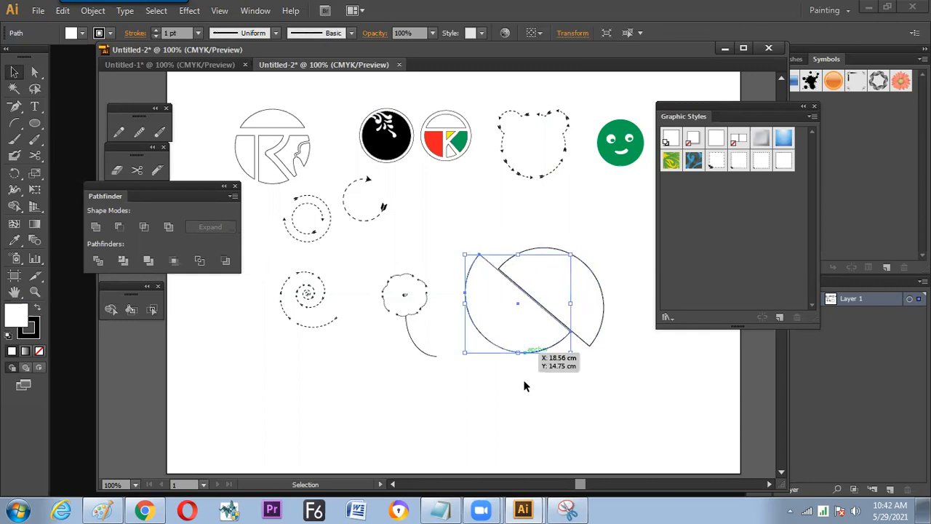
click(537, 379)
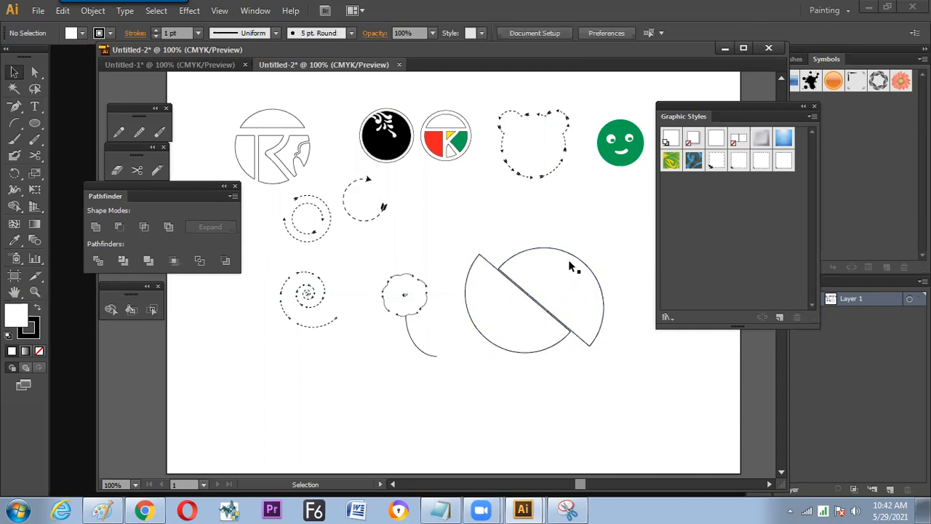
drag(555, 279, 565, 289)
click(547, 396)
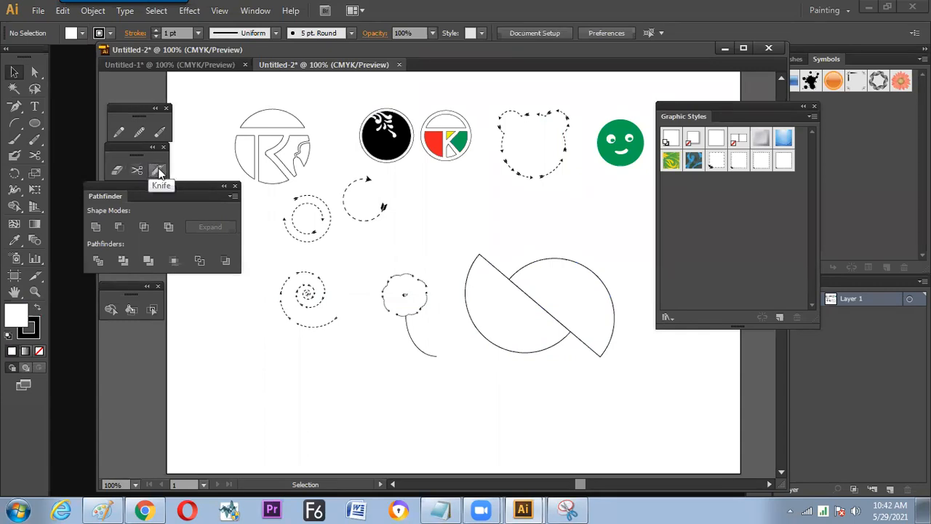
- Draw a smaller circle in the free space beyond the two half circles, below the green smiley
click(34, 122)
drag(376, 222, 435, 87)
mouse_move(527, 133)
mouse_down()
mouse_move(357, 282)
mouse_move(272, 291)
mouse_up()
drag(454, 247, 513, 306)
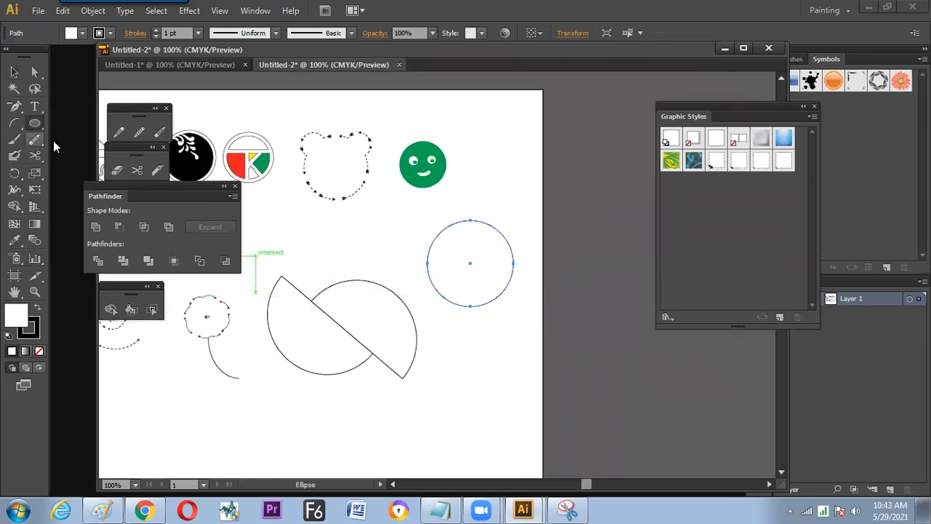
- Cut two short crossing strokes inside the upper part of the new circle with the Knife tool
click(158, 170)
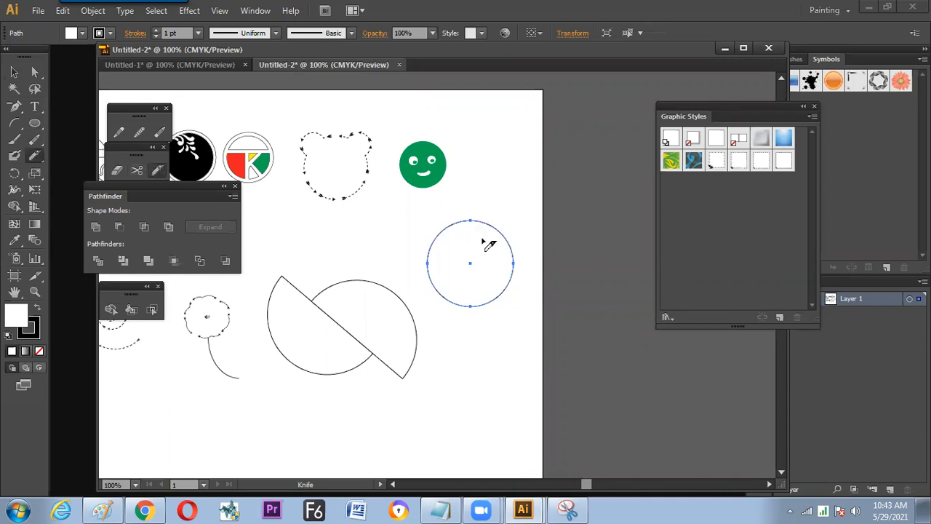
scroll(485, 238, up, 2)
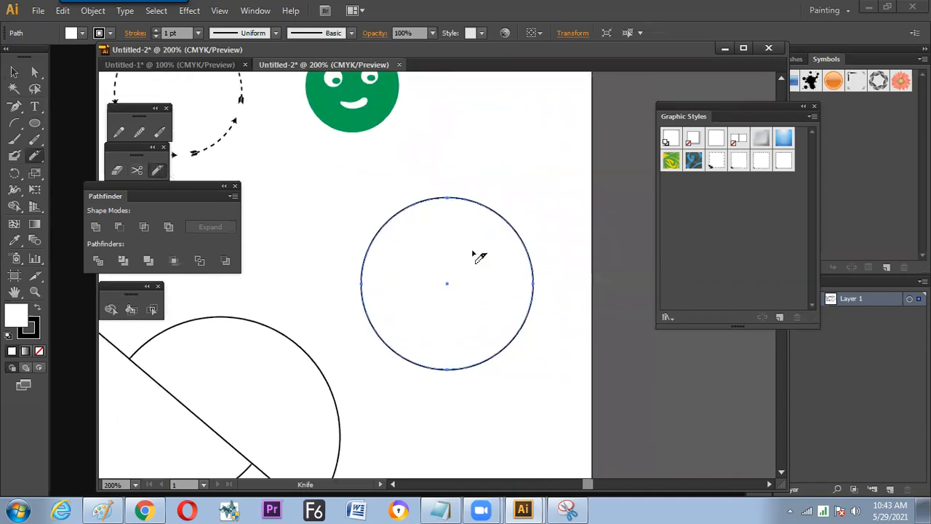
drag(463, 248, 498, 229)
mouse_move(481, 265)
mouse_down()
mouse_move(466, 252)
mouse_move(437, 259)
mouse_move(473, 257)
mouse_up()
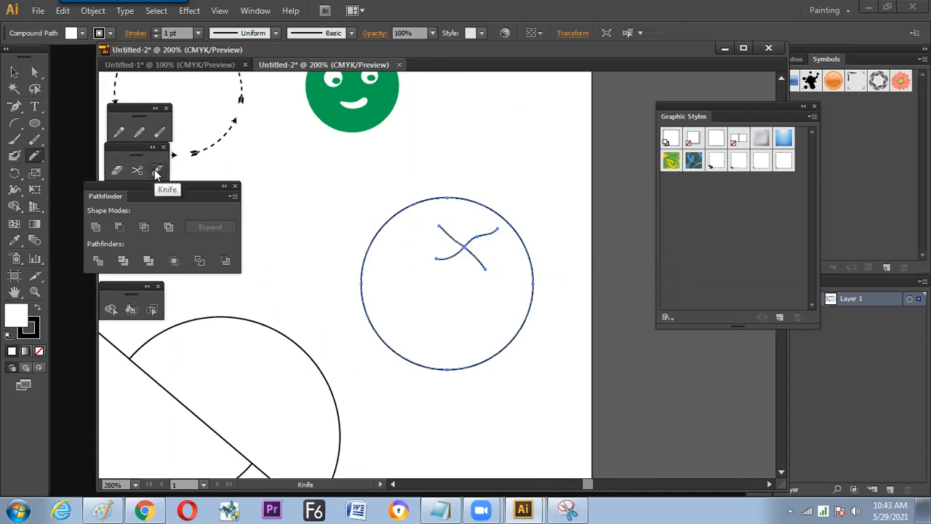
- Reshape the crossing knife cuts by pulling their anchor points and handles with Direct Selection
click(34, 71)
click(474, 244)
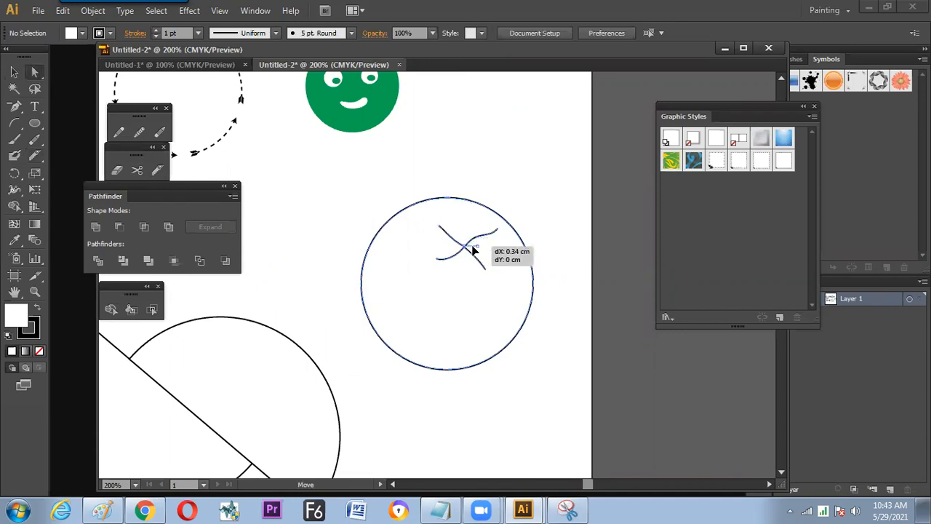
mouse_move(469, 247)
mouse_down()
mouse_move(471, 230)
mouse_move(444, 259)
mouse_move(469, 264)
mouse_move(475, 254)
mouse_up()
mouse_move(465, 248)
mouse_down()
mouse_move(459, 253)
mouse_move(478, 247)
mouse_move(456, 245)
mouse_move(472, 239)
mouse_move(466, 231)
mouse_move(471, 253)
mouse_up()
click(480, 258)
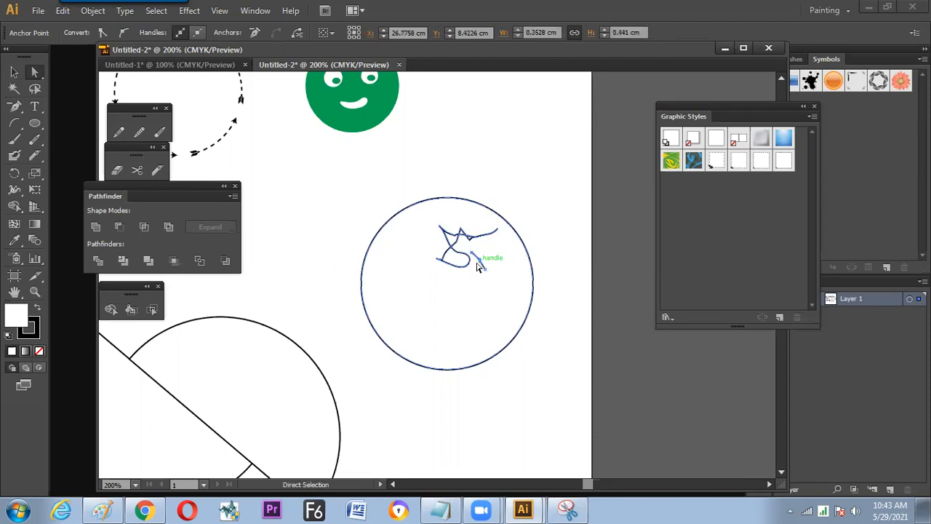
click(439, 259)
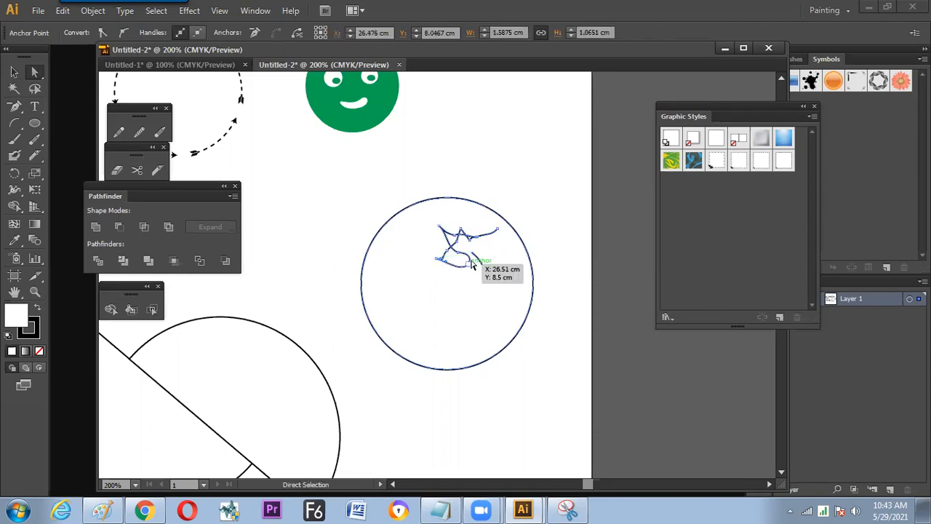
drag(447, 252, 433, 227)
click(472, 245)
- Lasso all the knife cuts inside the circle and delete them
click(34, 89)
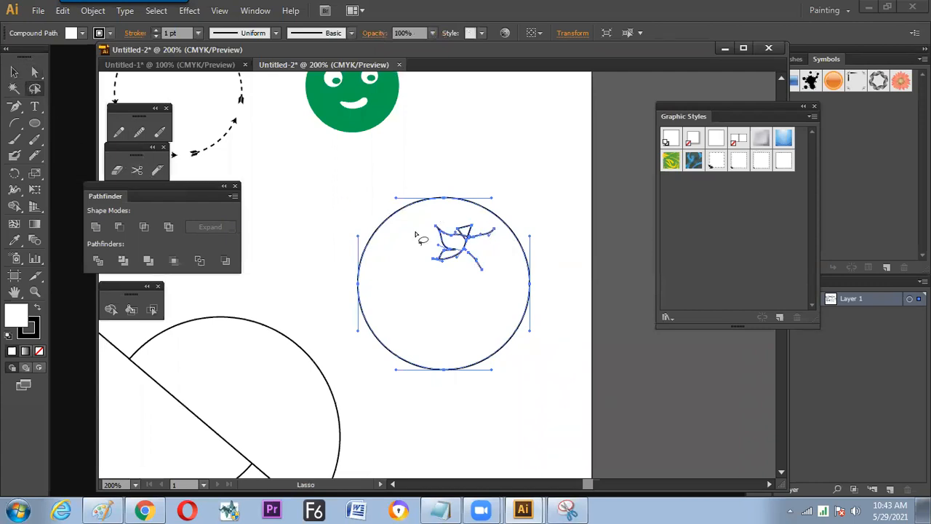
mouse_move(504, 291)
mouse_down()
mouse_move(421, 224)
mouse_move(452, 213)
mouse_move(502, 231)
mouse_up()
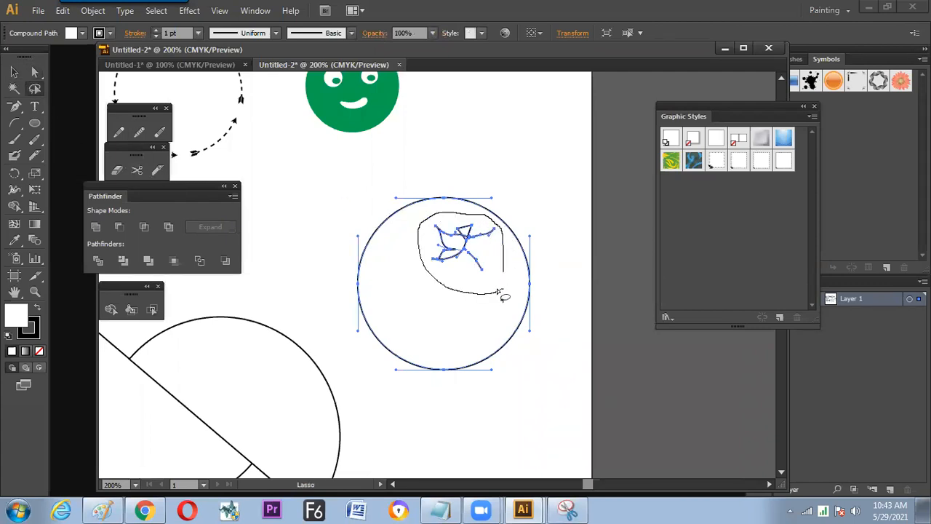
drag(498, 292, 502, 292)
key(Delete)
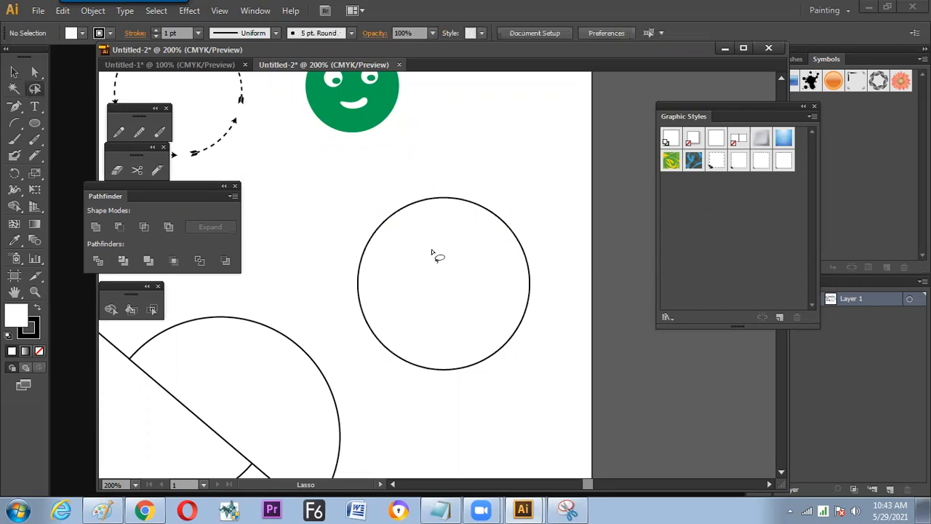
- Cut a short S-shaped slit inside the circle's upper part with the Knife and bend one edge to form a narrow leaf outline
click(157, 170)
drag(445, 232, 479, 276)
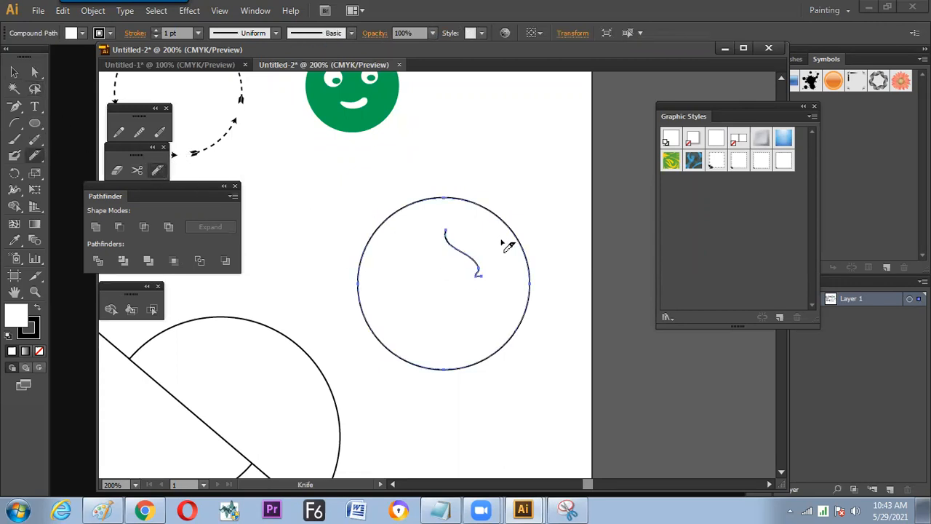
key(a)
click(468, 254)
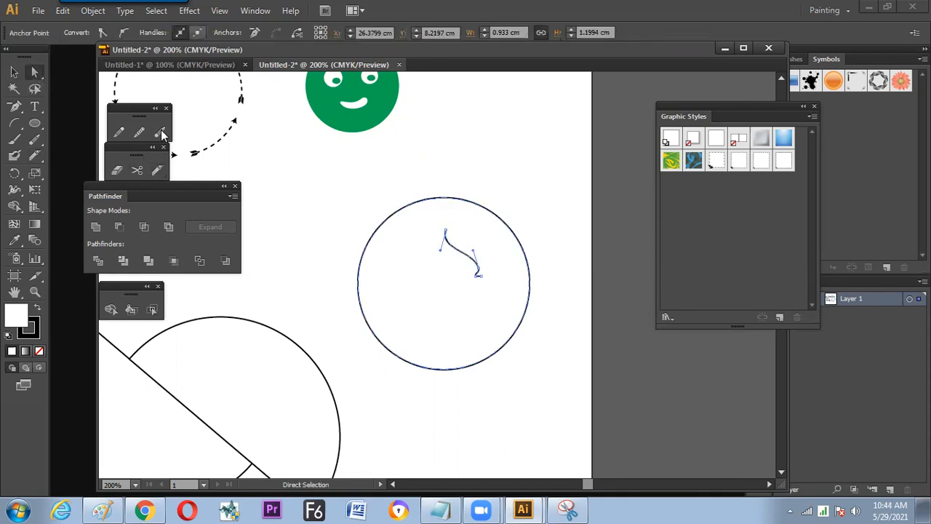
drag(446, 234, 474, 246)
drag(478, 278, 486, 242)
drag(526, 218, 564, 190)
click(553, 295)
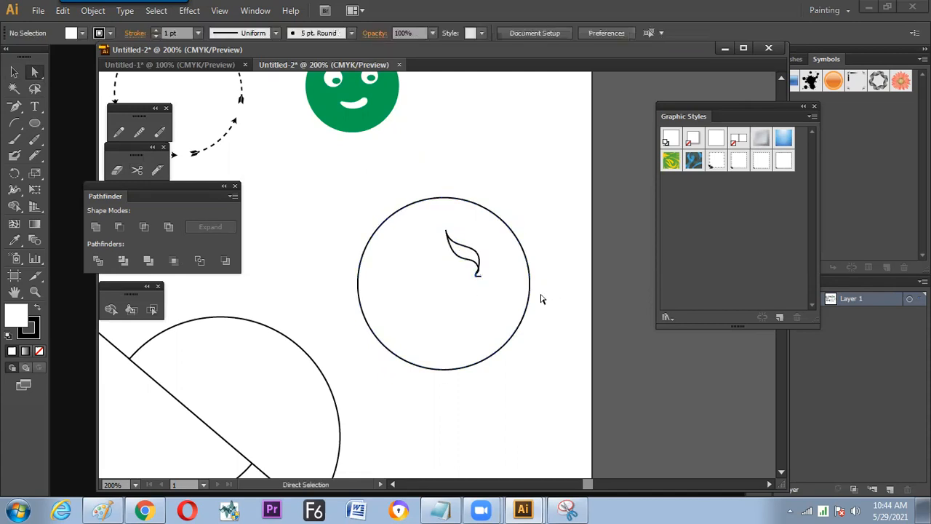
- Select the circle with its leaf cut and fill it with red
key(ctrl+equal)
key(ctrl+equal)
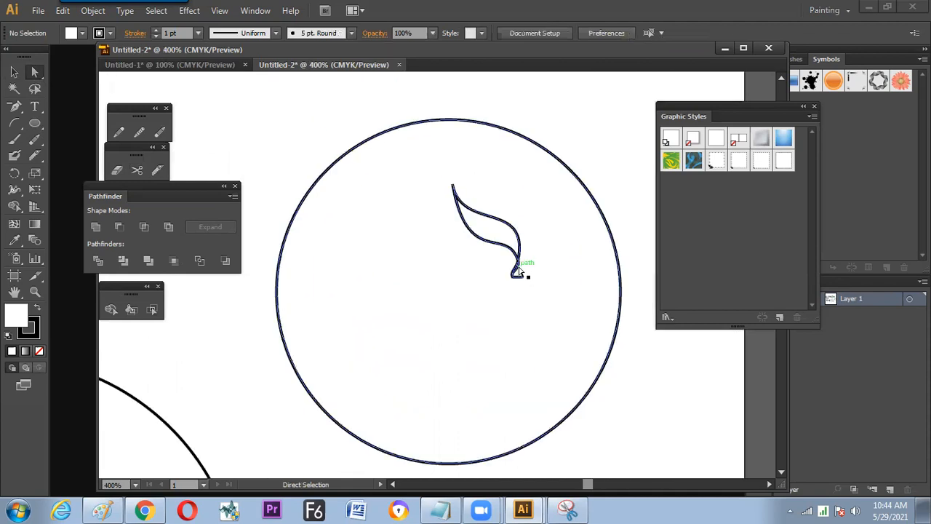
click(502, 251)
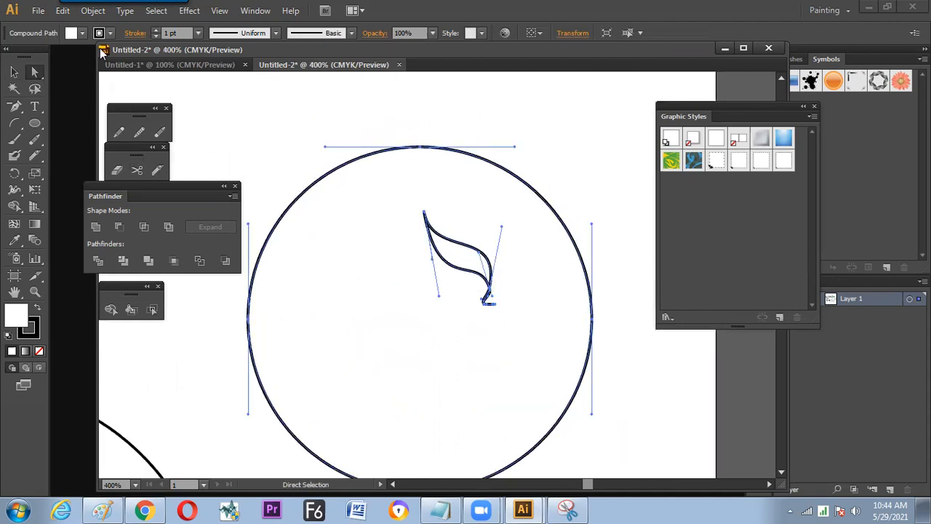
click(73, 33)
click(57, 56)
click(47, 56)
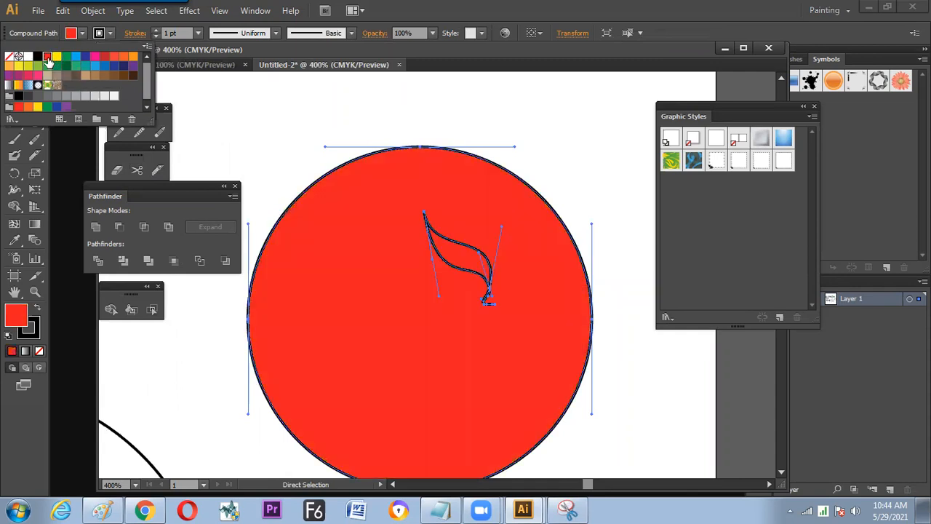
key(Escape)
- Try moving the red circle by its inner leaf cut and undo the moves
key(v)
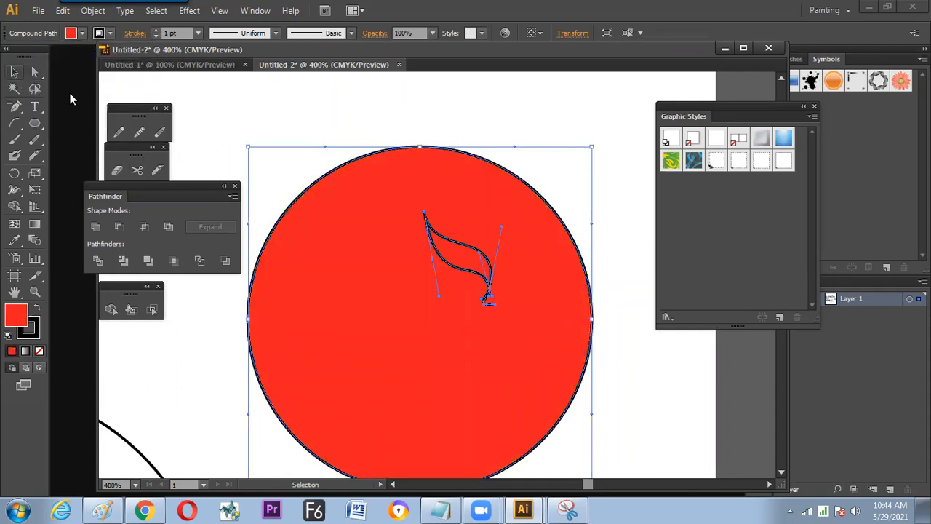
click(349, 151)
click(496, 298)
drag(492, 290, 475, 334)
key(ctrl+z)
key(ctrl+z)
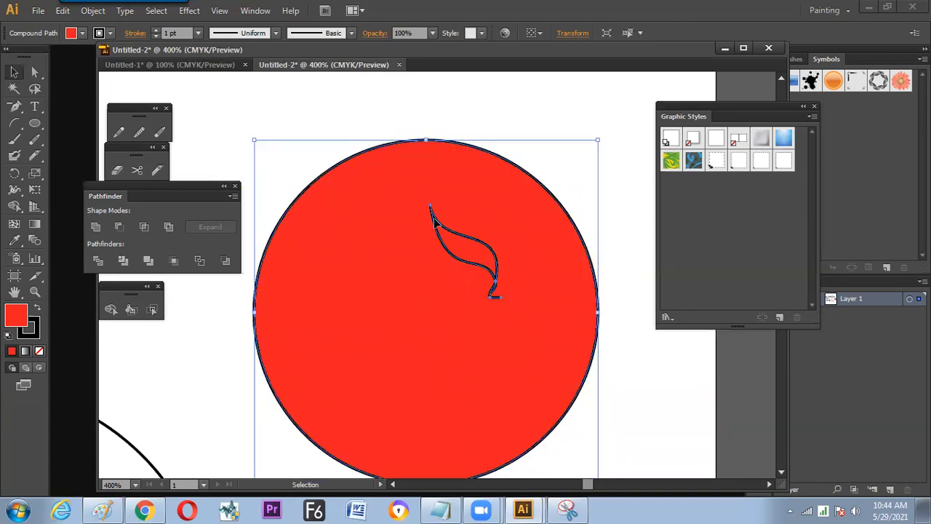
- Pull the lower curve of the leaf cut downward with Direct Selection to open a white gap in the red circle
key(a)
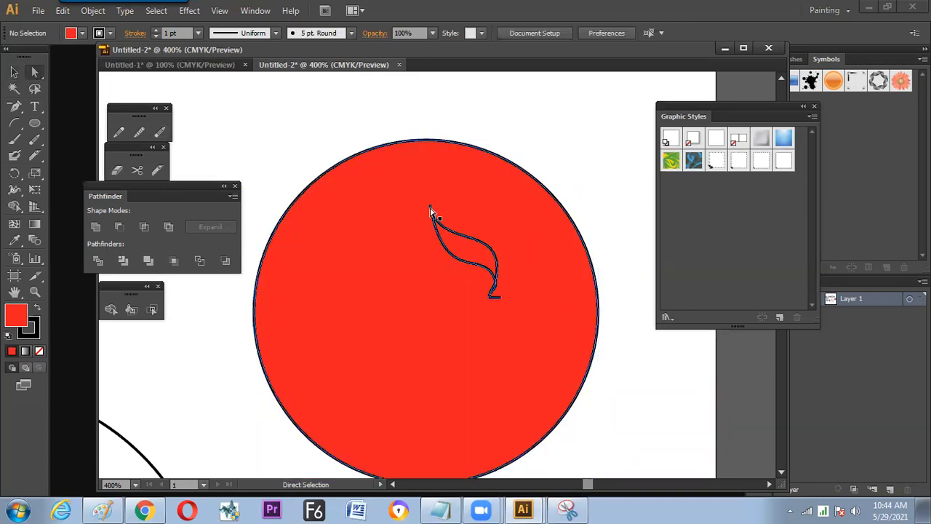
click(441, 254)
drag(443, 255, 431, 300)
key(v)
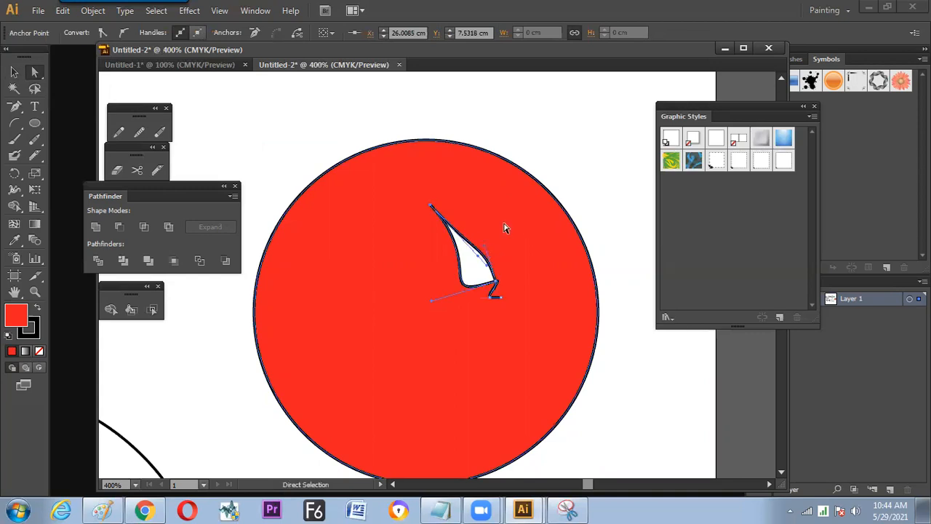
drag(502, 240, 473, 237)
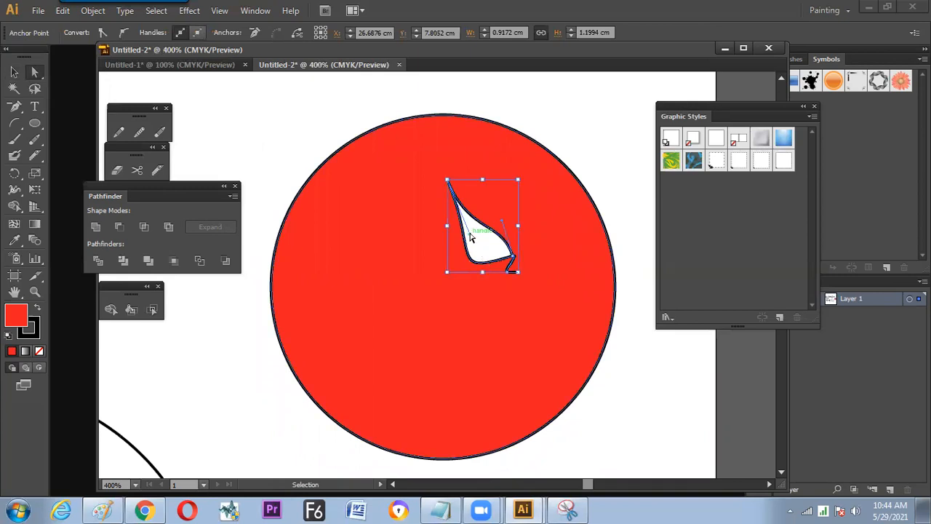
- Adjust the curve handles on both sides of the opening to shape it into a wide leaf with a pointed tip
drag(502, 221, 525, 201)
drag(470, 234, 495, 205)
drag(448, 182, 458, 200)
drag(478, 256, 449, 260)
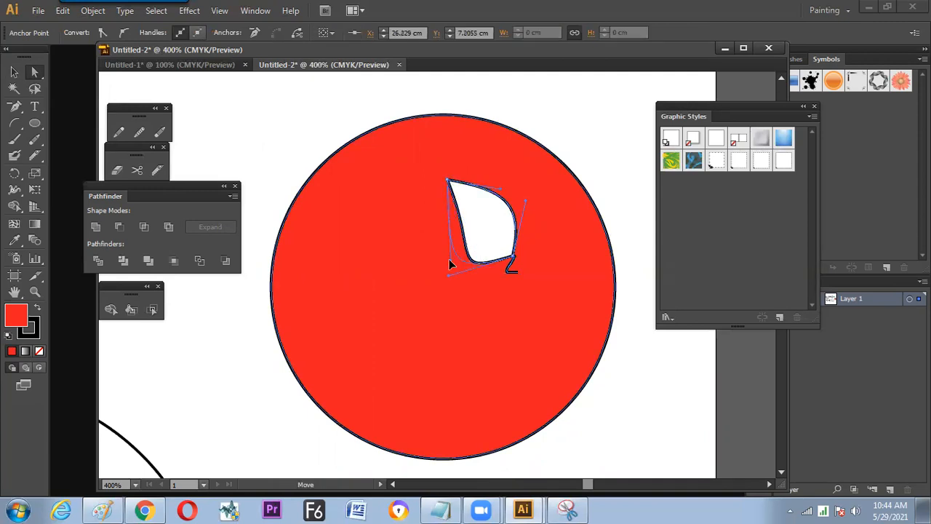
drag(458, 218, 481, 202)
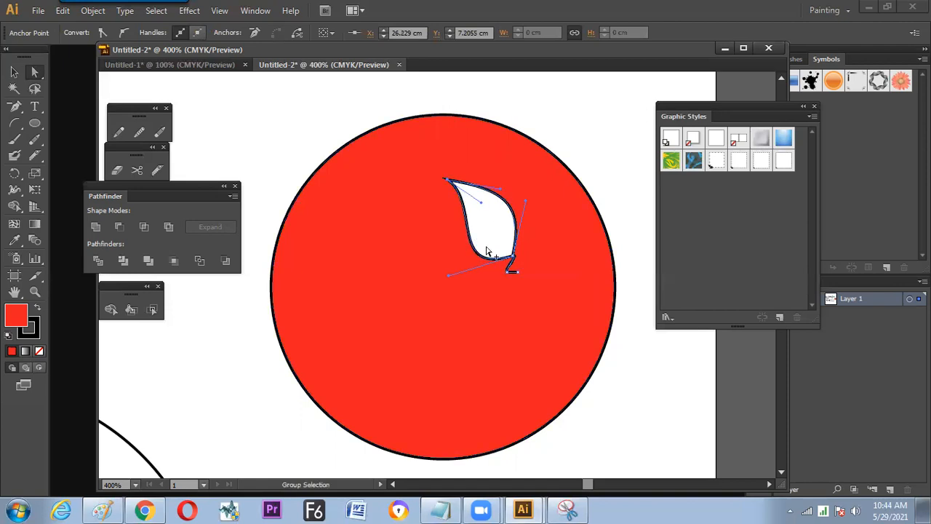
- Spread the anchor points at the leaf's base to form a short flared stem and curve the leaf's lower edge into it
drag(450, 280, 510, 268)
click(511, 256)
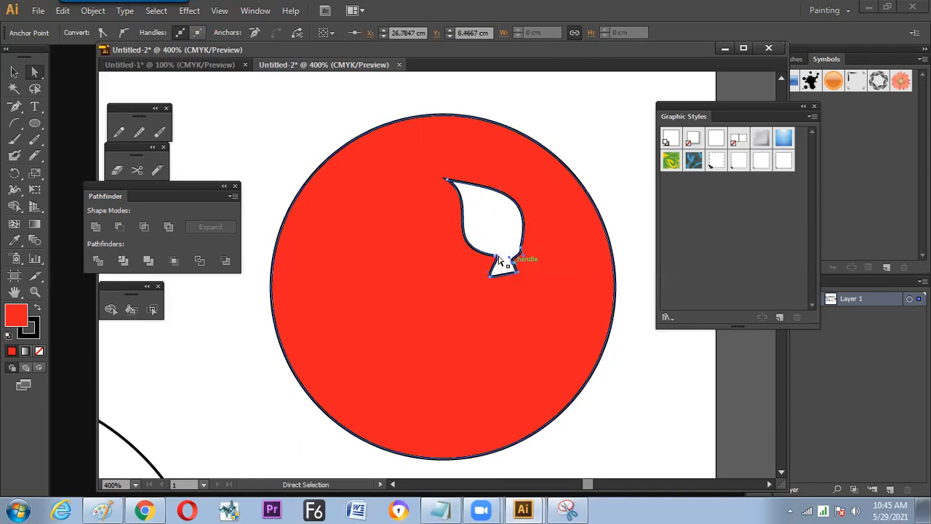
click(512, 254)
drag(501, 263, 500, 242)
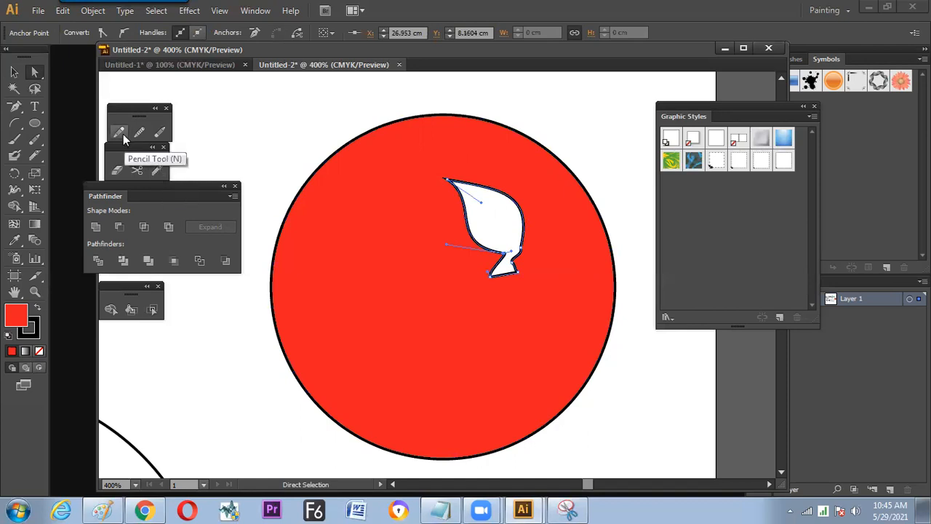
- Erase a wavy band inside the red circle beside the leaf opening, and undo the erasure
click(120, 170)
mouse_move(348, 224)
mouse_down()
mouse_move(363, 269)
mouse_move(413, 319)
mouse_up()
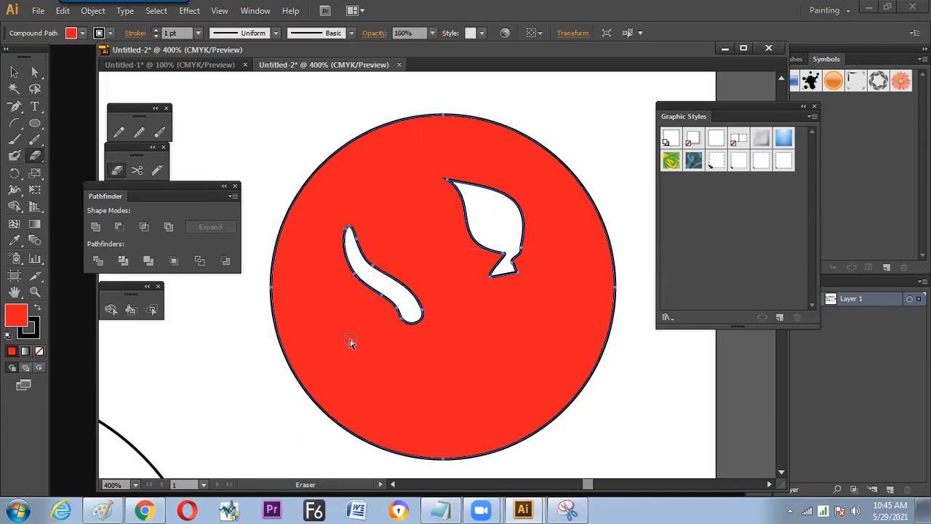
key(ctrl+z)
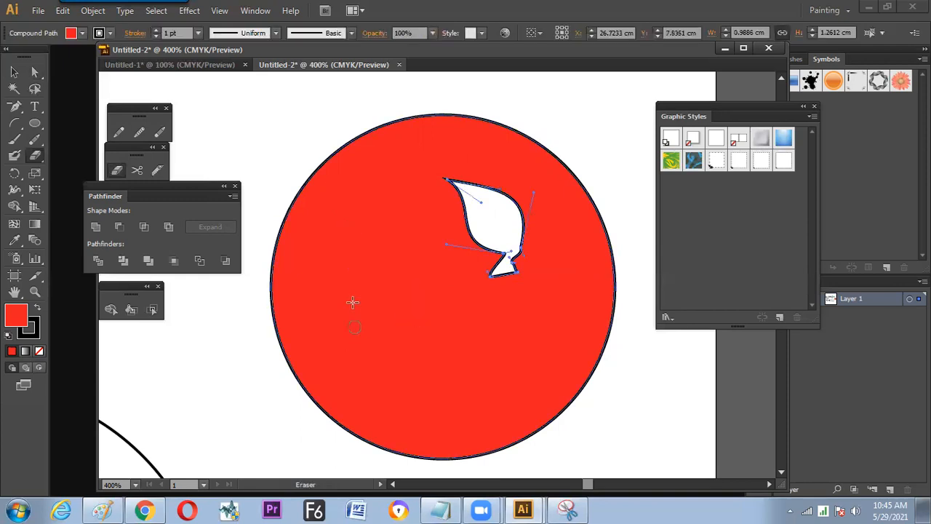
- Cut an S-curve inside the red circle with the Knife and pull its edge apart with Direct Selection into a white sliver
click(158, 171)
drag(357, 241, 422, 321)
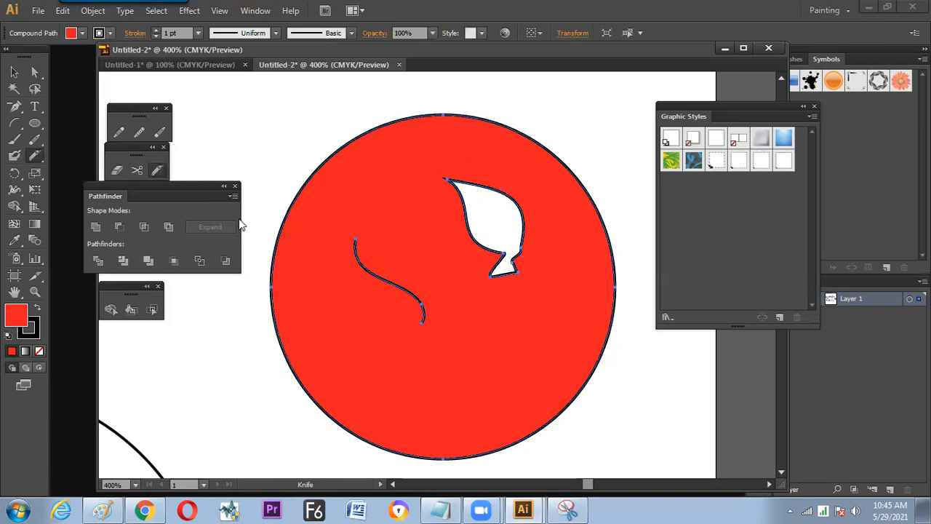
key(a)
click(279, 139)
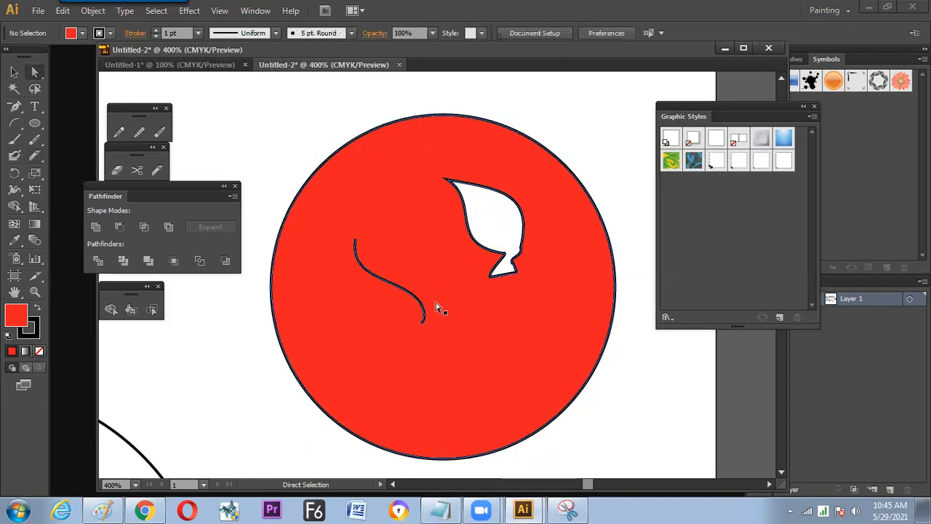
mouse_move(422, 311)
mouse_down()
mouse_move(429, 306)
mouse_move(420, 341)
mouse_move(427, 303)
mouse_move(409, 320)
mouse_move(424, 320)
mouse_up()
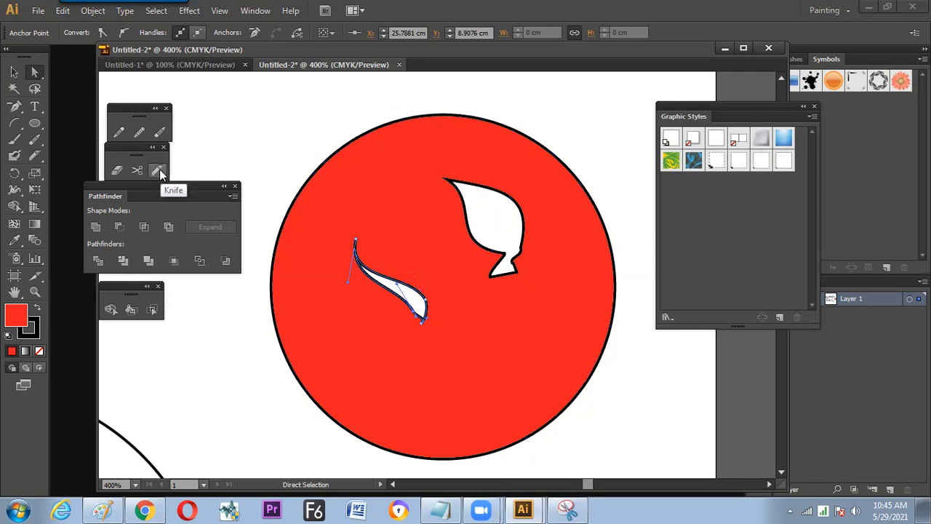
click(262, 153)
click(352, 164)
click(14, 72)
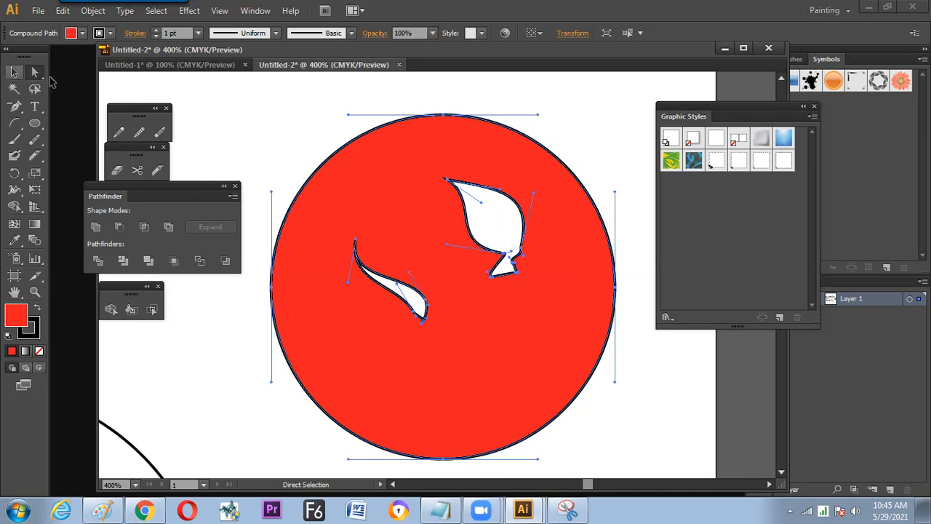
click(291, 139)
- Create a new document with the default settings and draw a large circle filled with red
key(ctrl+n)
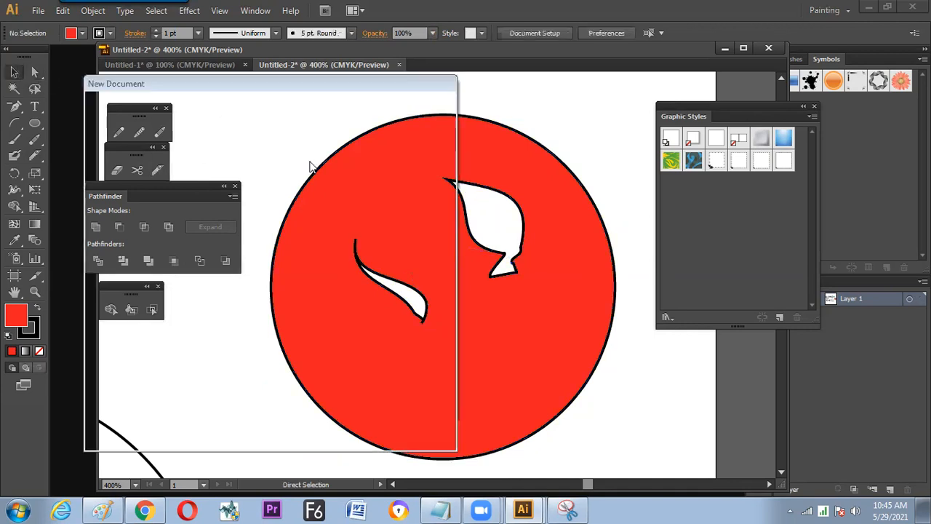
key(Return)
click(34, 123)
drag(376, 246, 478, 283)
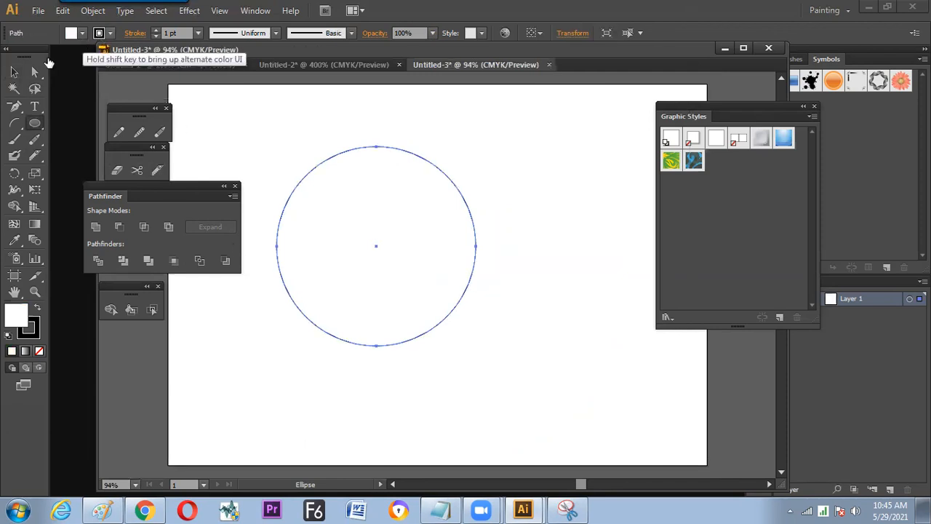
click(82, 34)
click(48, 56)
- Cut a smile and two closed-eye curves into the red circle with the Knife
click(156, 170)
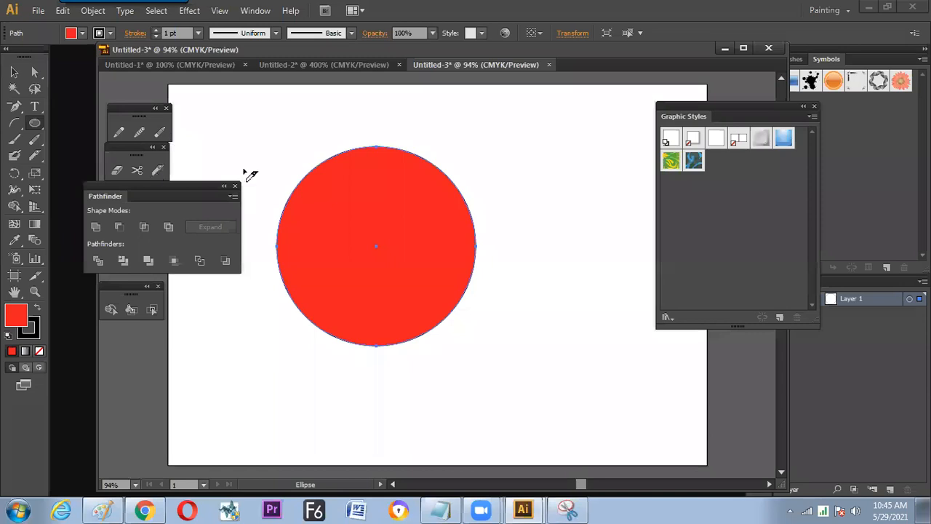
drag(343, 274, 412, 273)
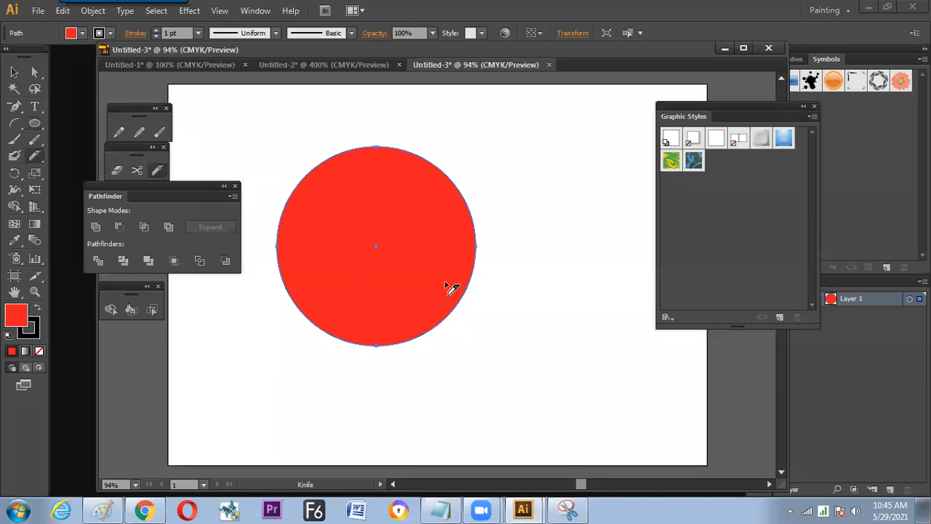
drag(318, 231, 428, 218)
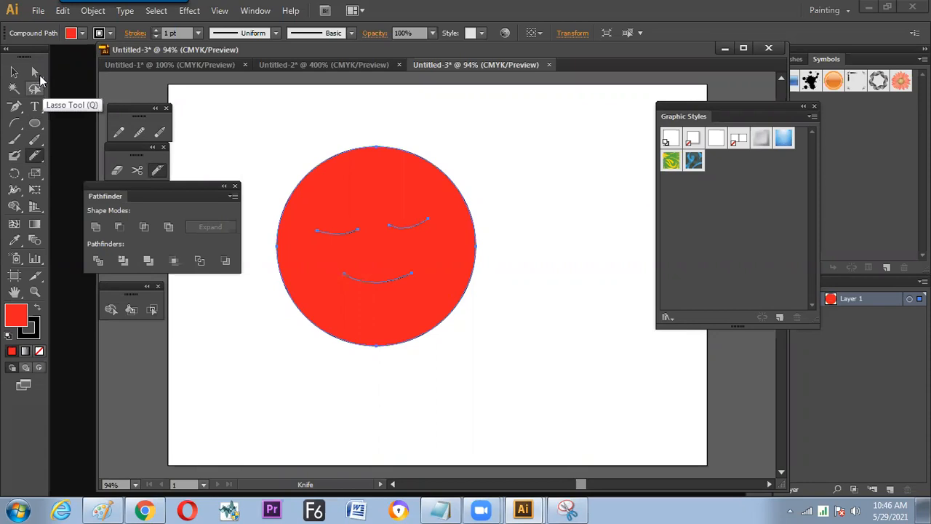
- Pull the smile and both eye cuts open with Direct Selection to form narrow white gaps
click(308, 367)
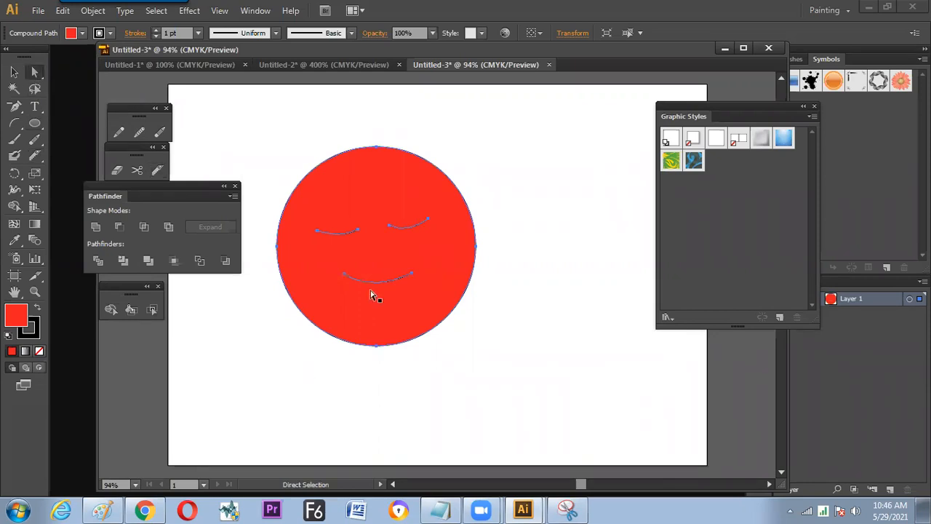
drag(379, 280, 380, 309)
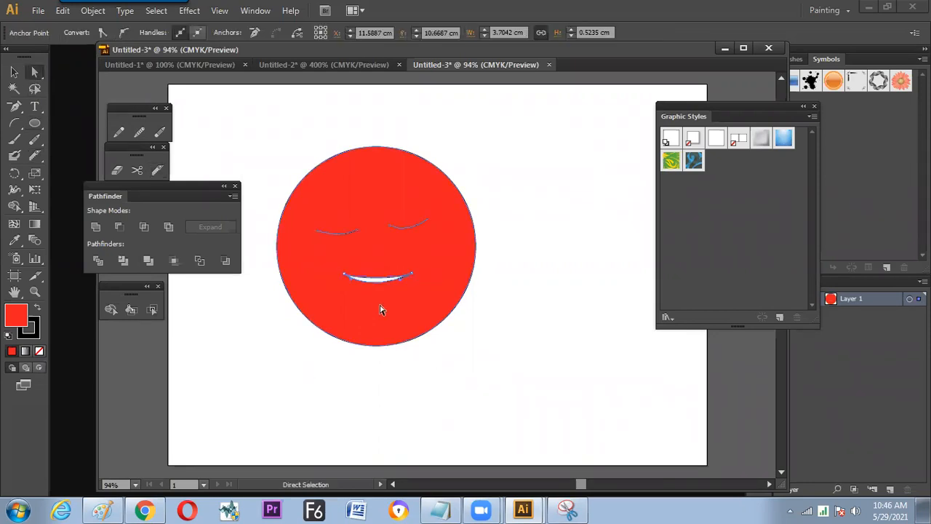
drag(334, 239, 338, 255)
key(ctrl+z)
key(ctrl+plus)
key(ctrl+plus)
key(space)
mouse_move(305, 241)
mouse_down()
mouse_move(345, 275)
mouse_move(312, 244)
mouse_move(322, 266)
mouse_move(320, 242)
mouse_up()
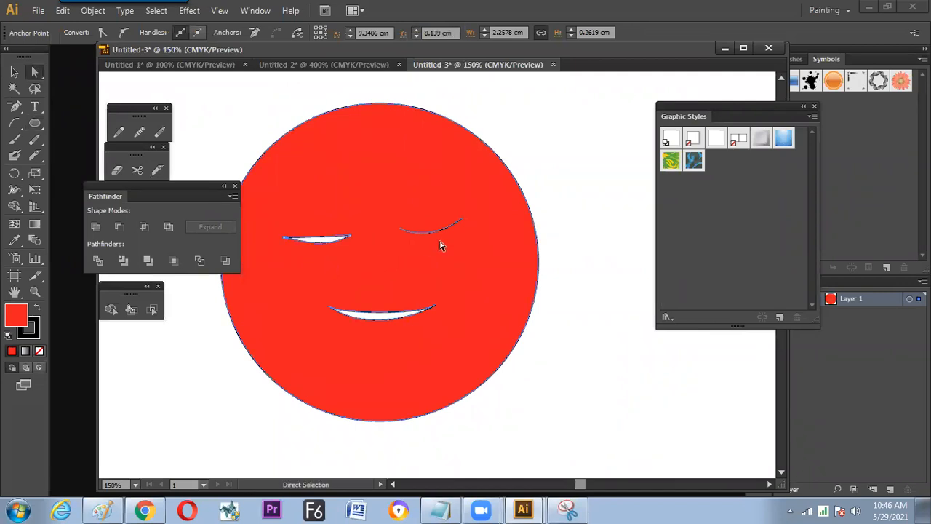
drag(439, 239, 434, 230)
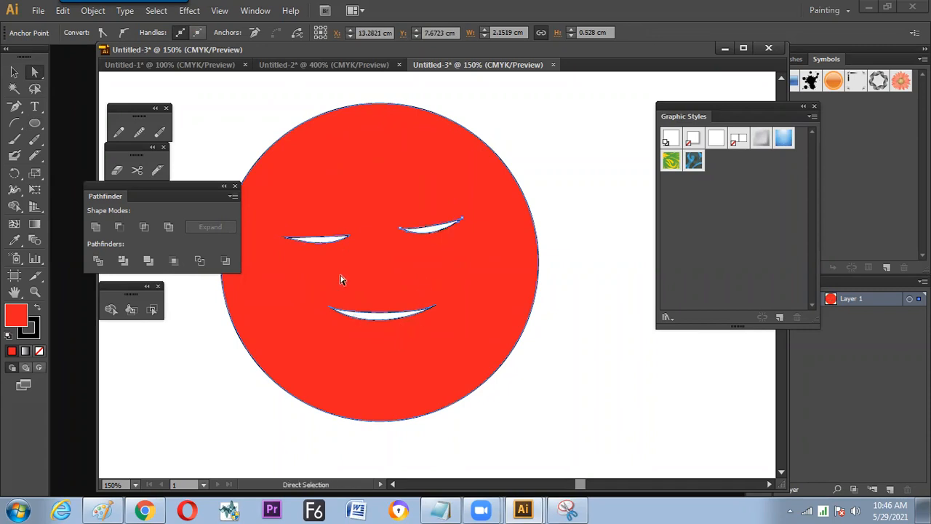
- Undo a trial pull on the left eye's lower edge and reshape that eye with a curve handle at its inner corner
mouse_move(322, 246)
mouse_down()
mouse_move(323, 237)
mouse_move(330, 255)
mouse_up()
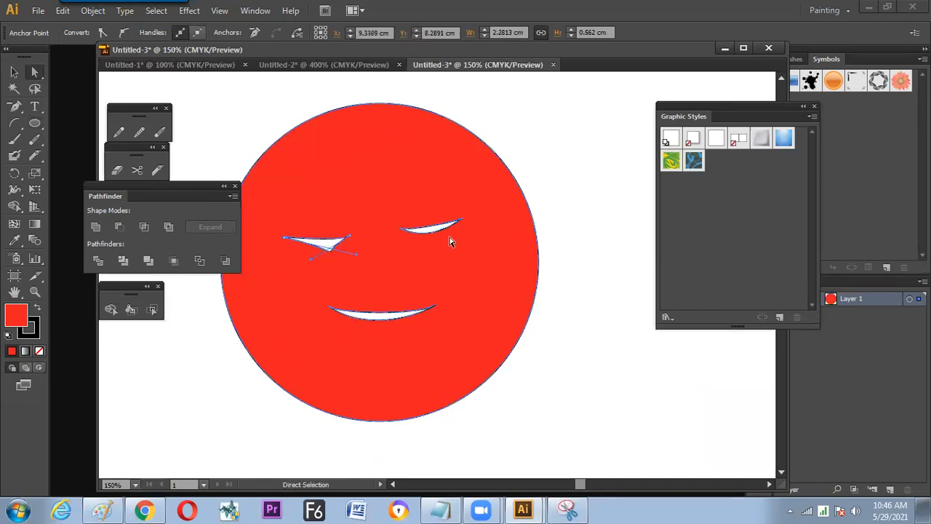
key(ctrl+z)
click(530, 160)
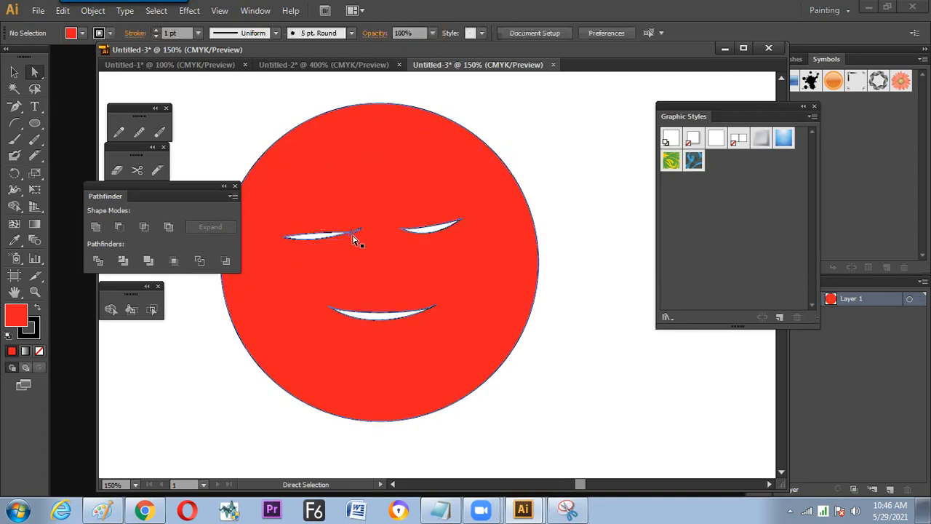
drag(320, 245, 379, 218)
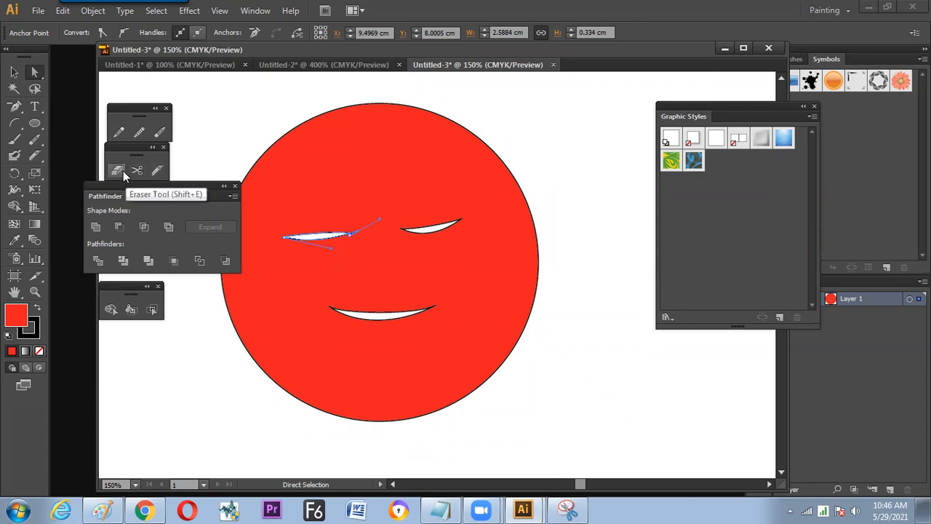
- Draw a smaller red circle in the empty area to the right of the face
click(34, 124)
drag(494, 247, 200, 241)
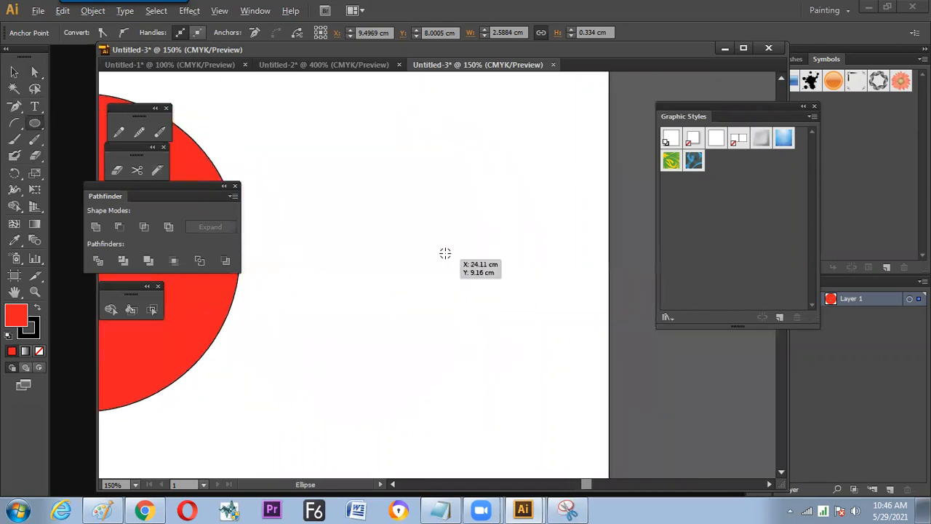
drag(445, 253, 522, 312)
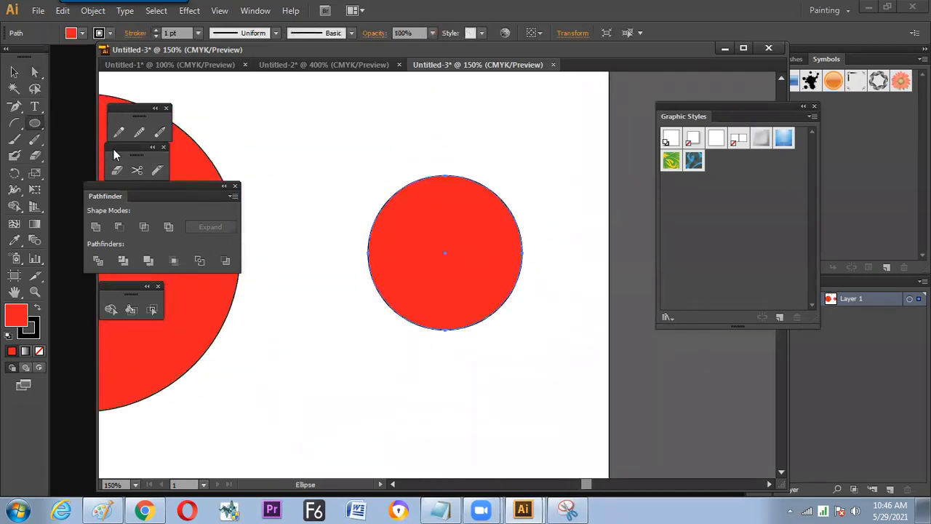
- Split the small red circle into two halves with a wavy Eraser stroke rising to the right, redoing the first stroke
click(121, 169)
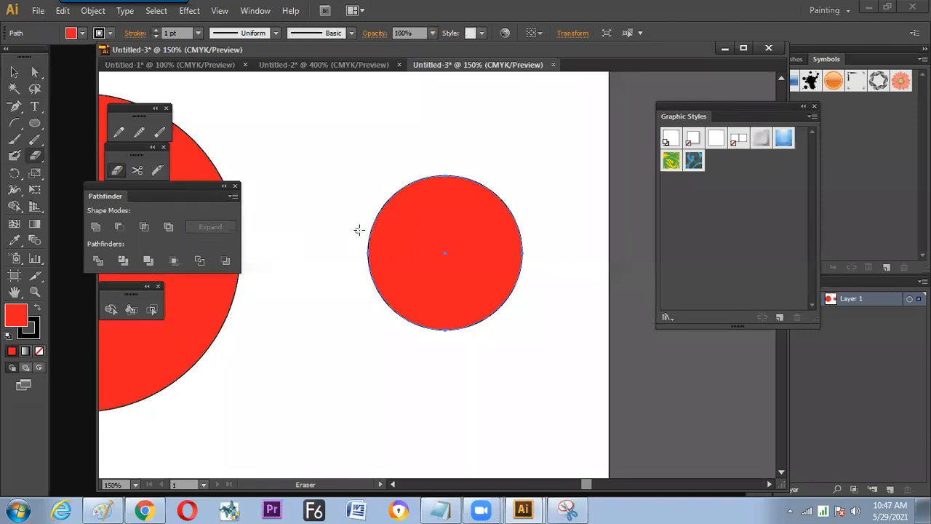
drag(366, 244, 520, 249)
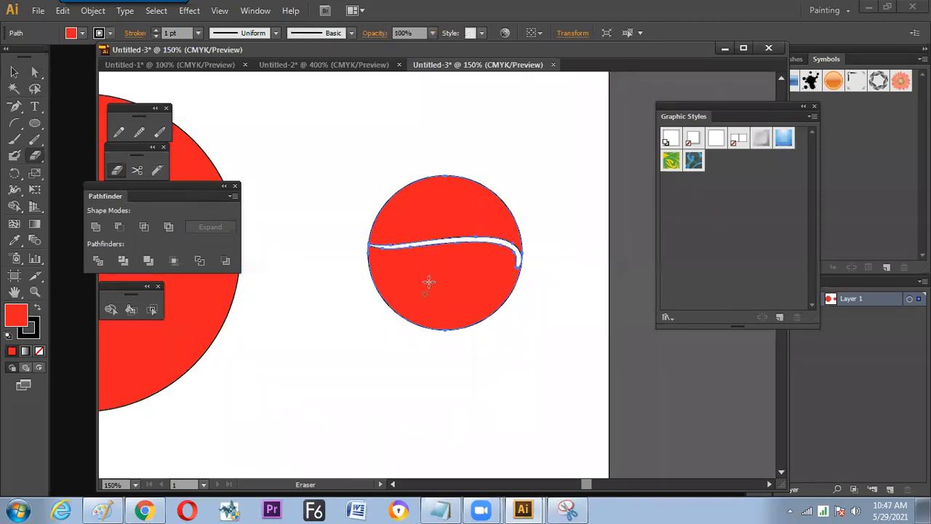
key(ctrl+z)
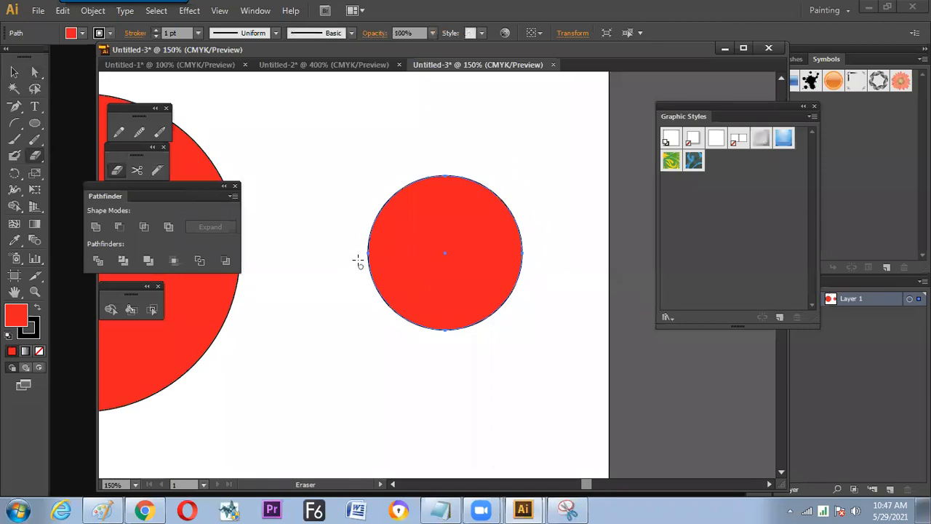
drag(397, 271, 549, 273)
- Fill the lower half of the split circle with green and deselect it
key(v)
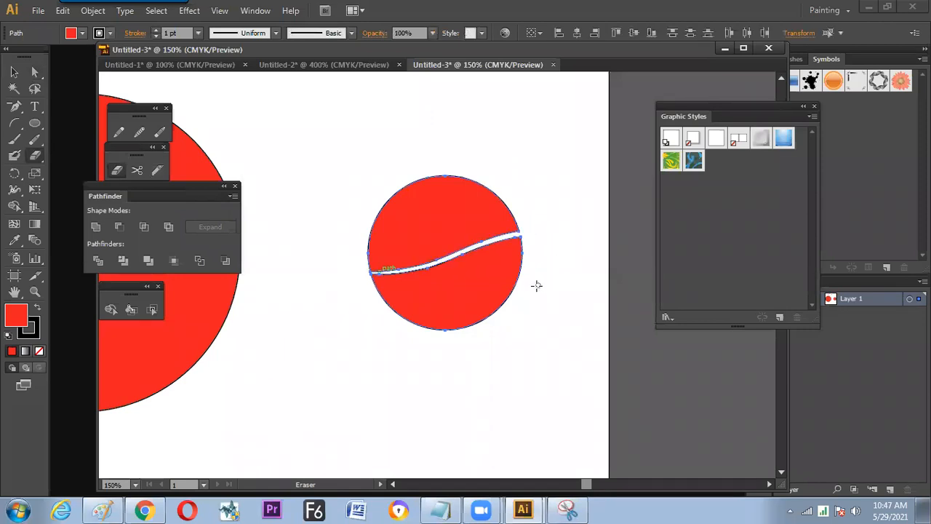
click(520, 293)
click(493, 293)
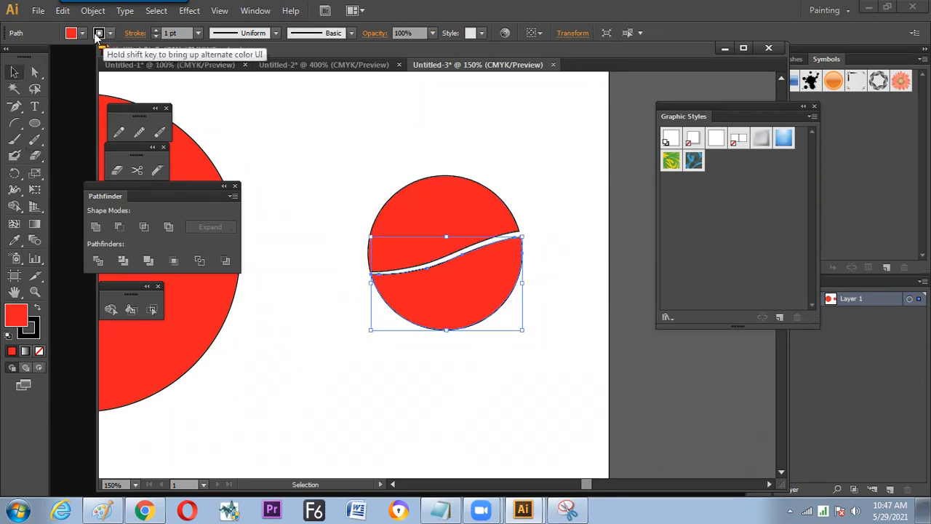
click(70, 33)
click(66, 56)
click(324, 144)
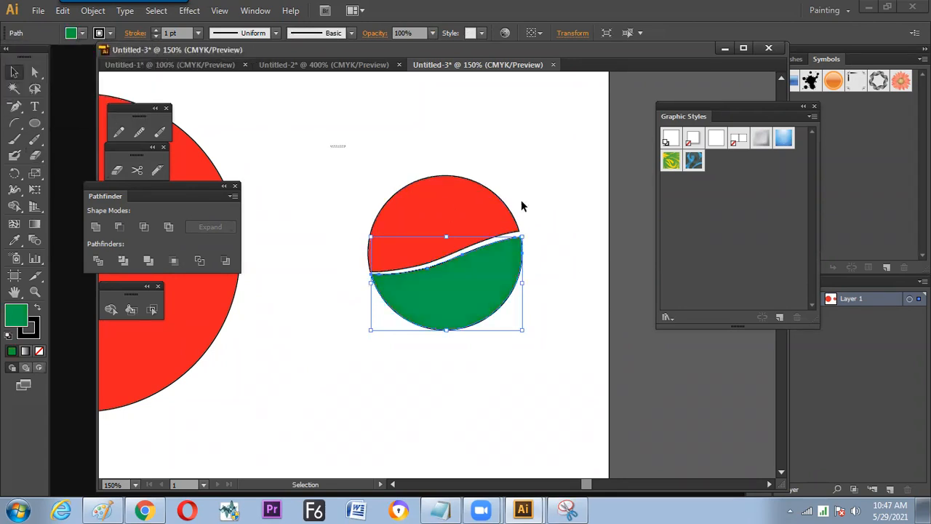
click(560, 223)
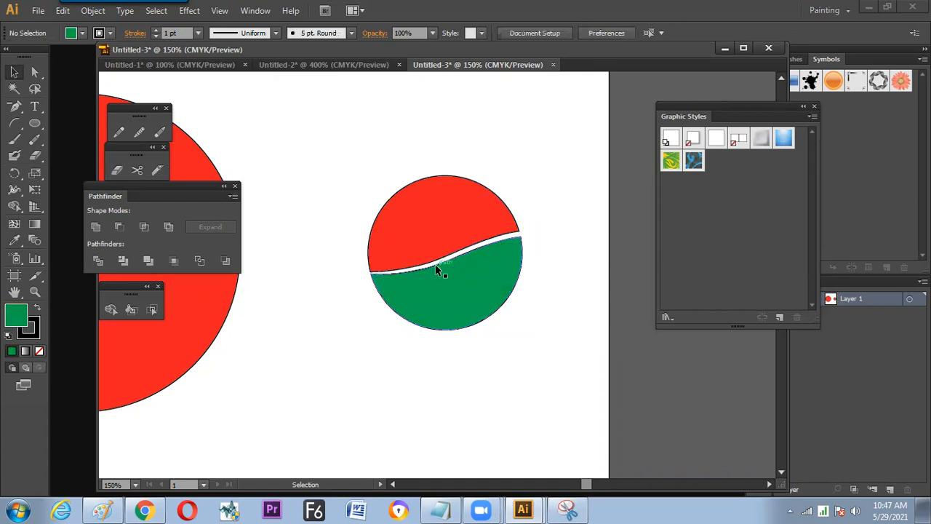
- Draw a green circle below the red-and-green one and an unfilled arc running across it past both sides
drag(444, 260, 480, 199)
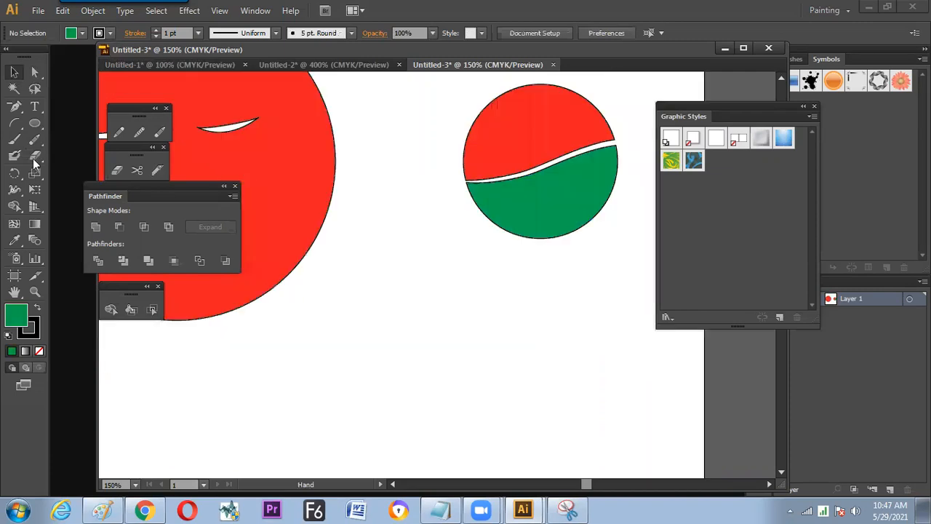
click(34, 123)
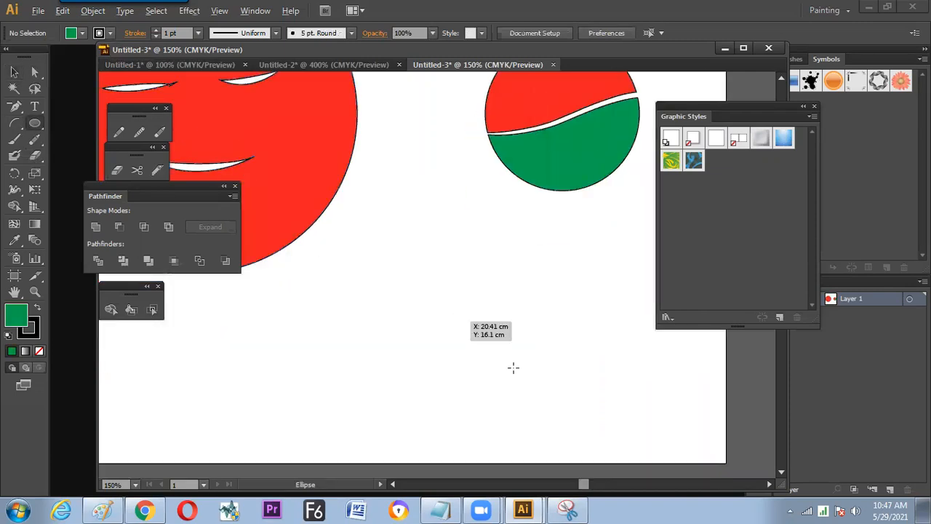
drag(519, 392, 362, 238)
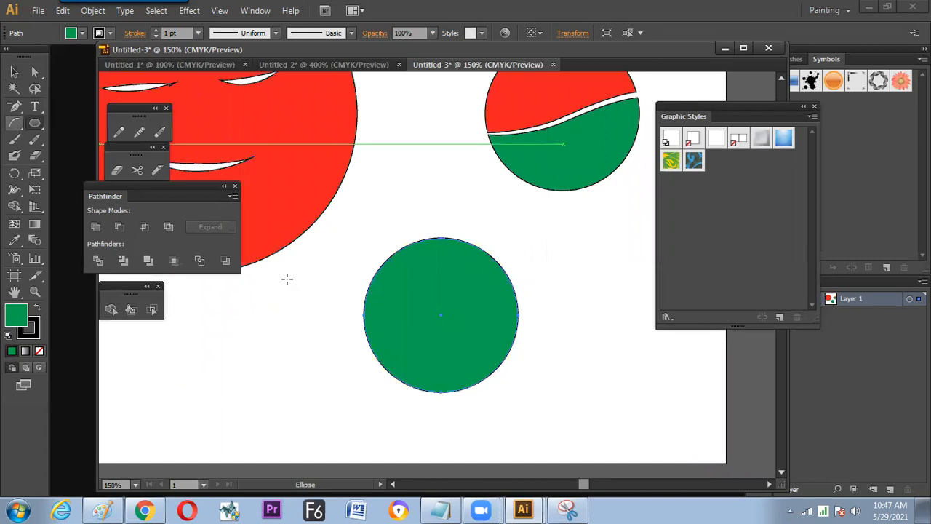
drag(325, 331, 549, 289)
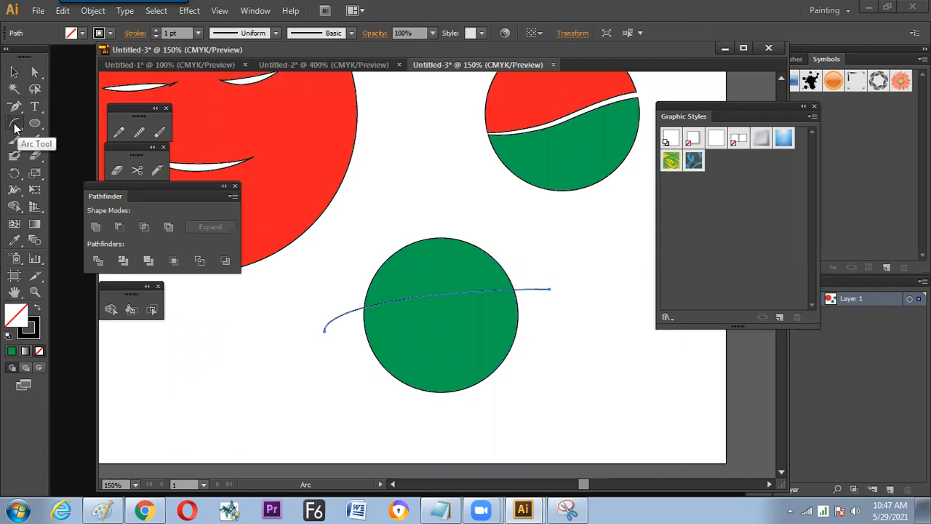
- Duplicate the arc slightly below itself and delete the duplicate
key(v)
drag(353, 318, 354, 339)
click(342, 338)
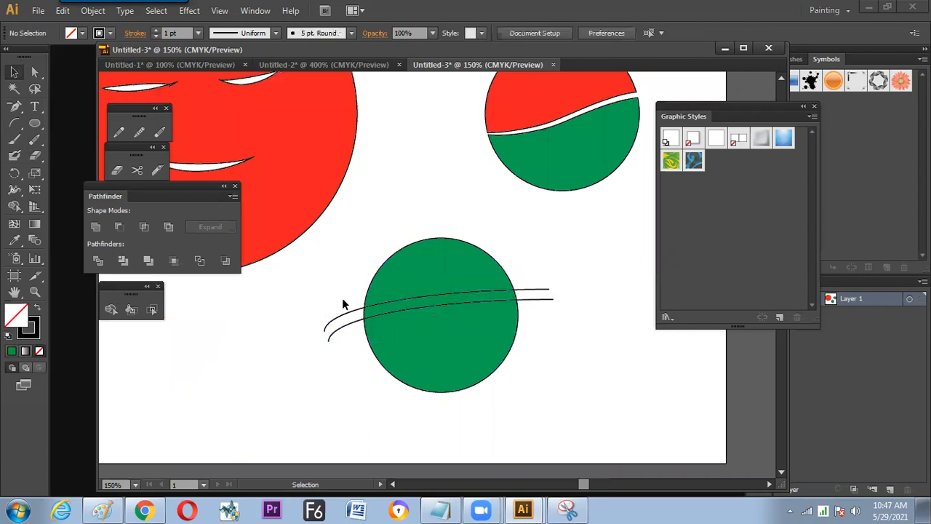
drag(342, 299, 348, 332)
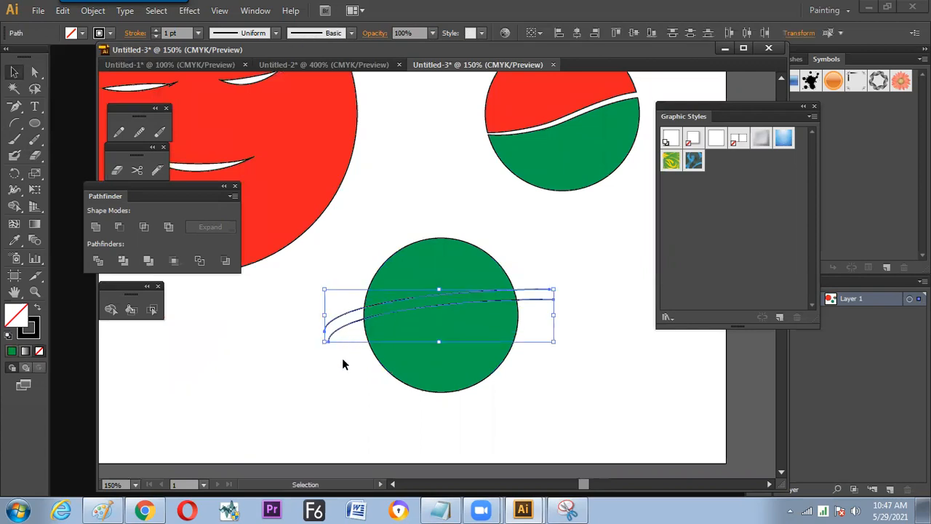
click(342, 360)
click(342, 327)
key(Delete)
- Move the arc down to the middle of the green circle and bend it into an S-curve with its end handles
drag(343, 315, 345, 352)
click(35, 71)
drag(581, 294, 546, 335)
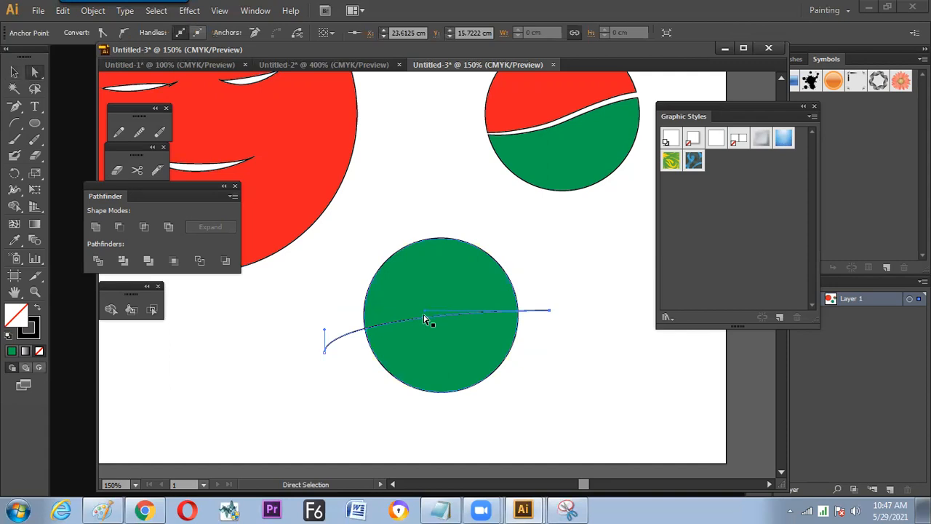
drag(426, 313, 437, 367)
drag(326, 331, 357, 256)
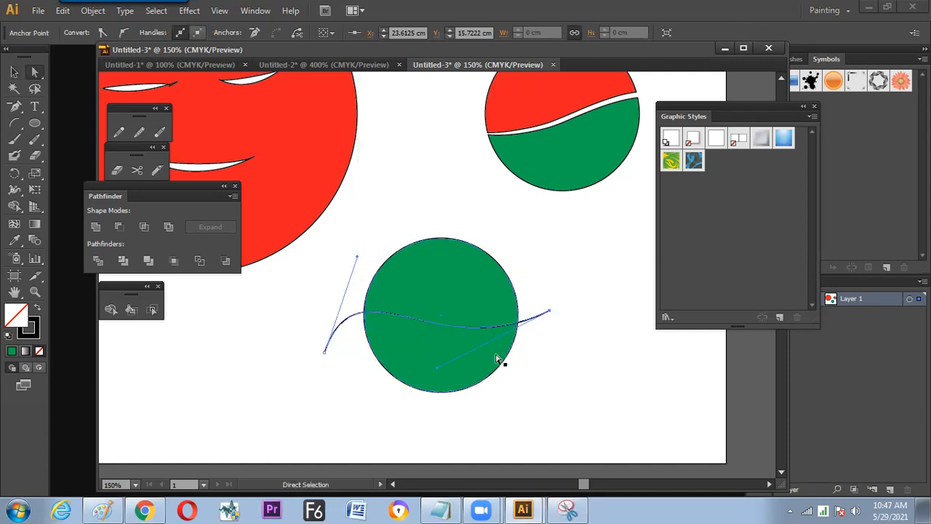
- Refine the S-curve's bend and end point across the green circle, and duplicate the curve slightly below itself
drag(436, 367, 444, 392)
drag(549, 311, 530, 327)
drag(446, 378, 453, 396)
click(13, 71)
click(266, 342)
mouse_move(441, 330)
mouse_down()
mouse_move(441, 317)
mouse_move(446, 339)
mouse_move(442, 331)
mouse_up()
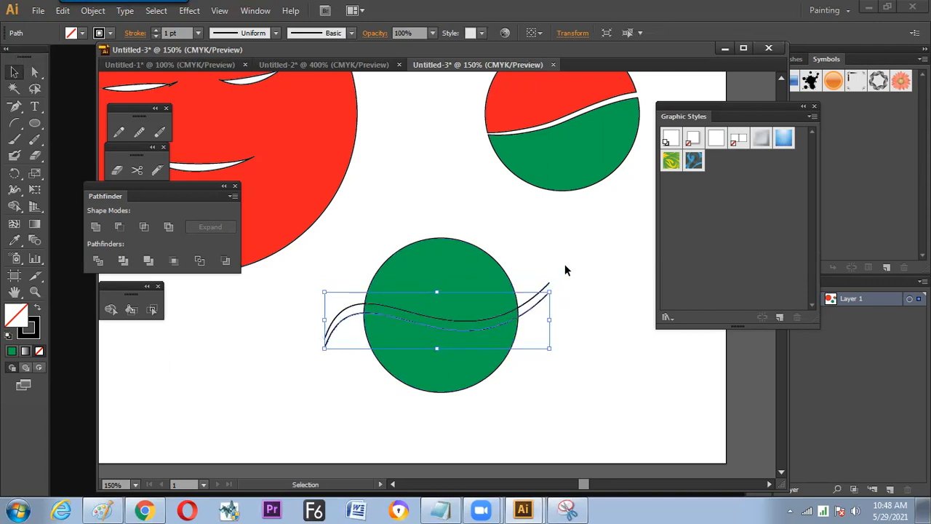
- Join the ends of the two parallel curves to make one closed wavy band
shift+click(546, 288)
right_click(538, 303)
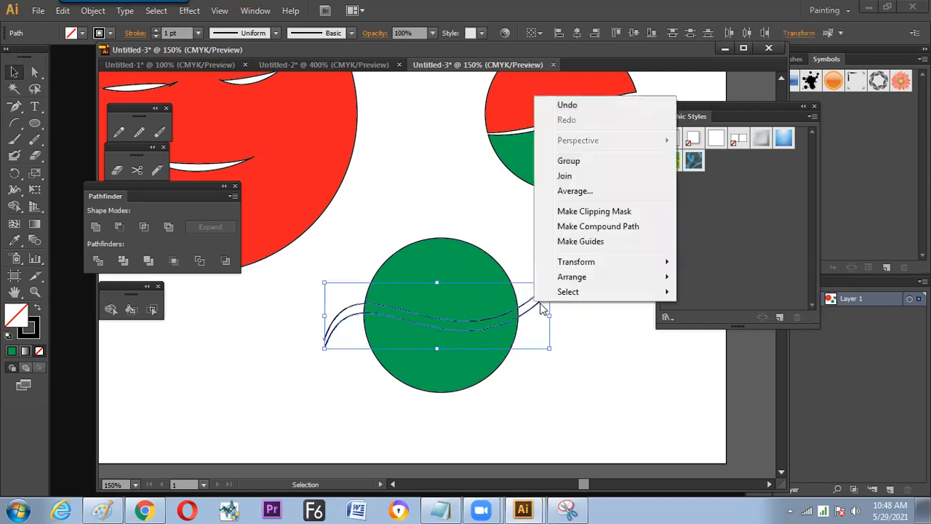
click(565, 176)
click(570, 282)
drag(557, 278, 545, 299)
- Divide the green circle with the band using Divide Objects Below, and move the cut-out strip away to the lower left
click(90, 11)
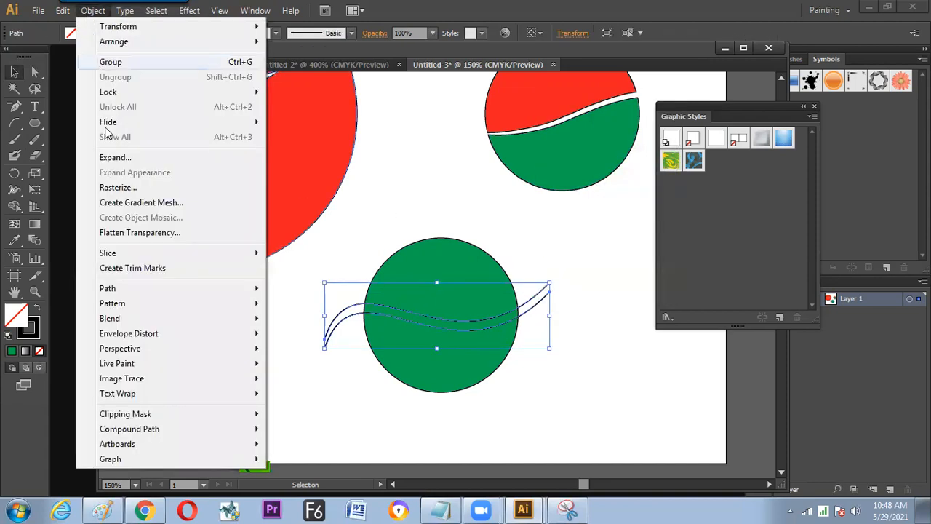
mouse_move(123, 286)
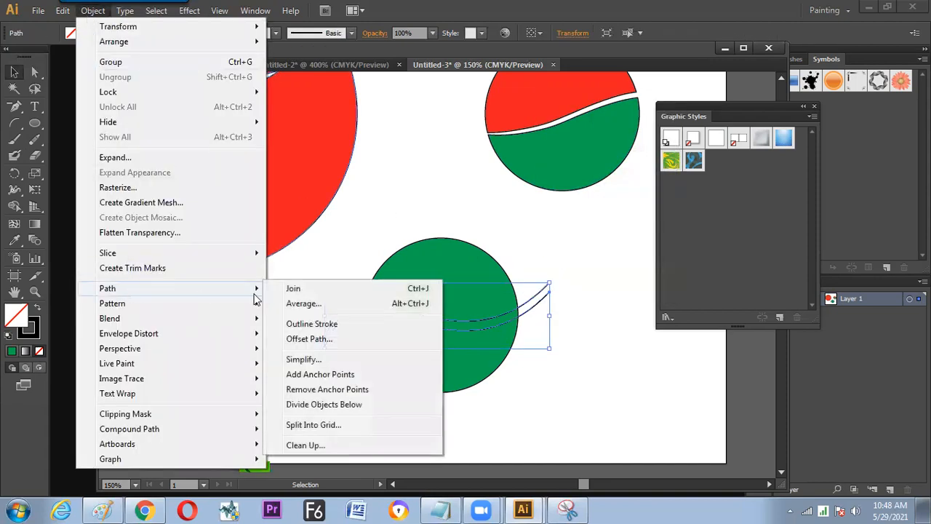
click(339, 405)
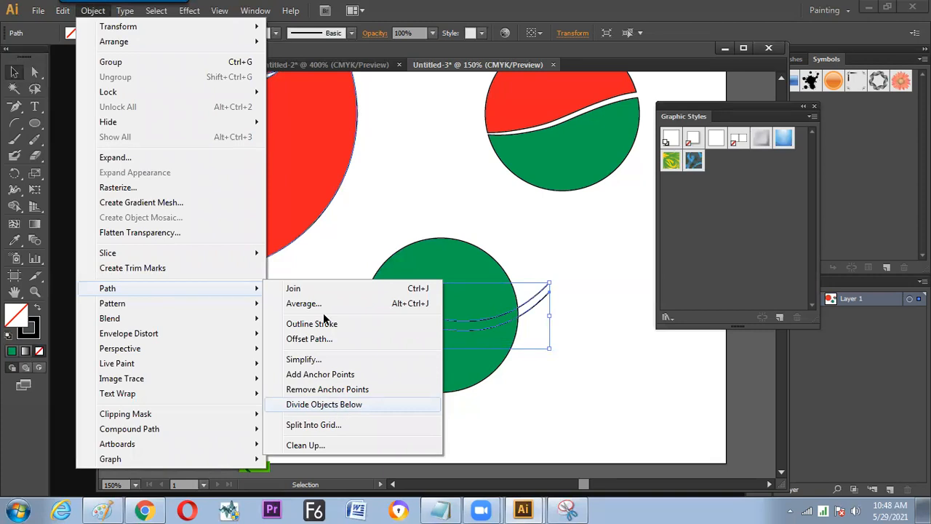
click(342, 327)
drag(370, 311, 185, 400)
- Fill the upper half of the divided circle with red
click(402, 294)
click(82, 33)
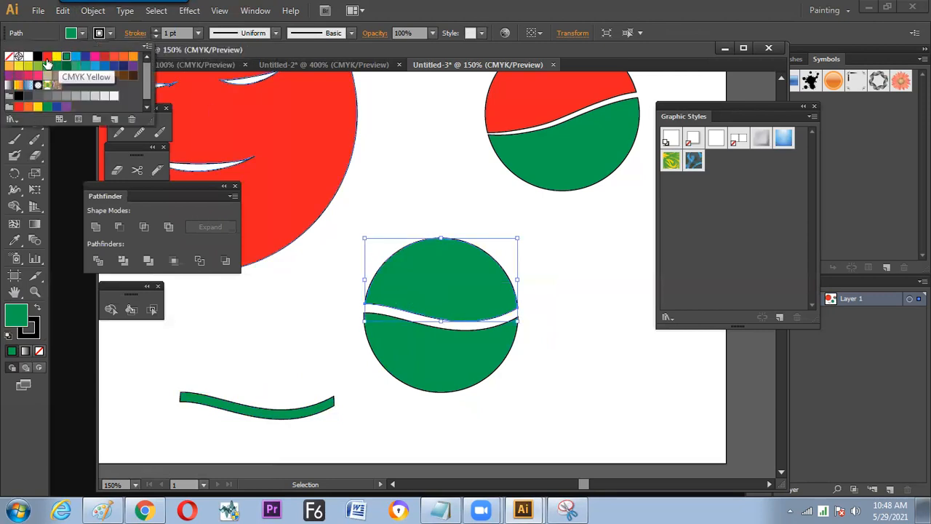
click(47, 56)
- Remove the stroke from both halves of the divided circle and scale them down together to about half size
click(589, 311)
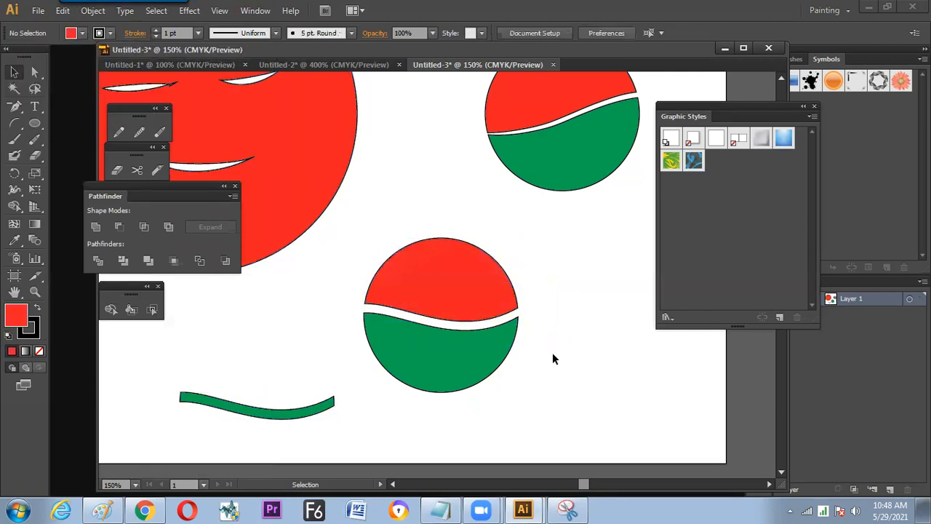
click(111, 34)
click(9, 57)
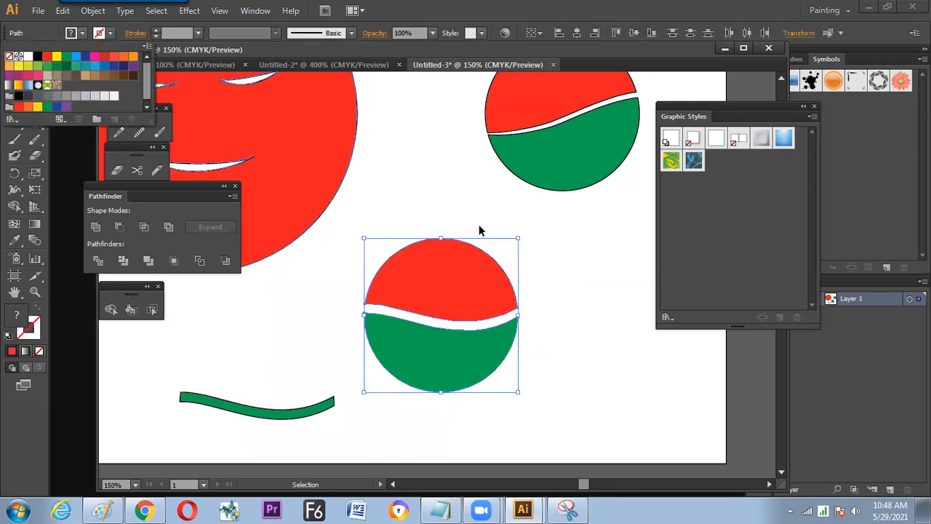
click(461, 343)
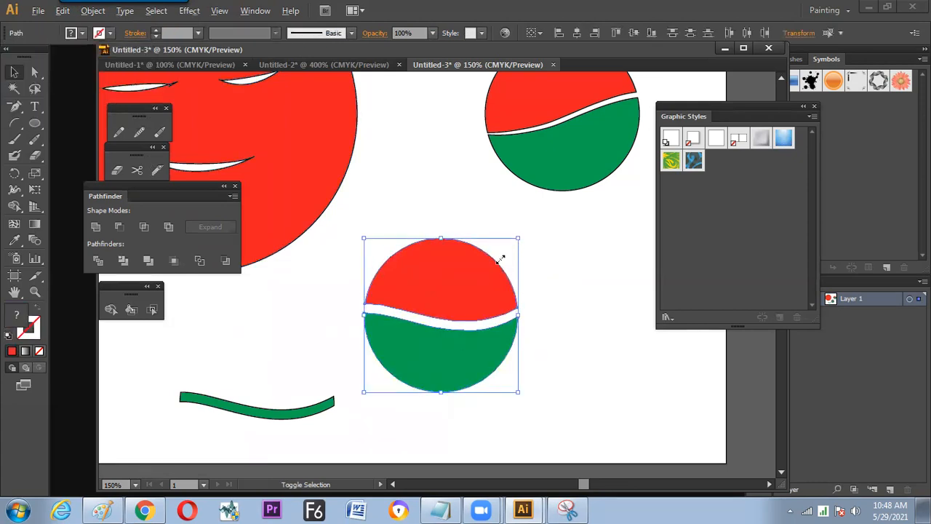
drag(501, 259, 469, 288)
drag(529, 298, 484, 308)
- Draw a larger red circle without outline to the right of the small two-colour circle
click(35, 123)
drag(563, 299, 480, 254)
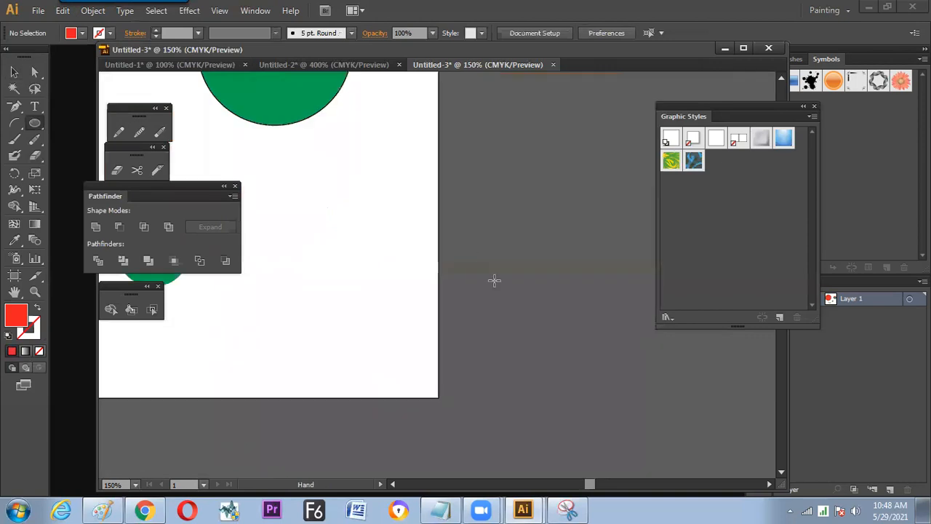
drag(557, 311, 439, 193)
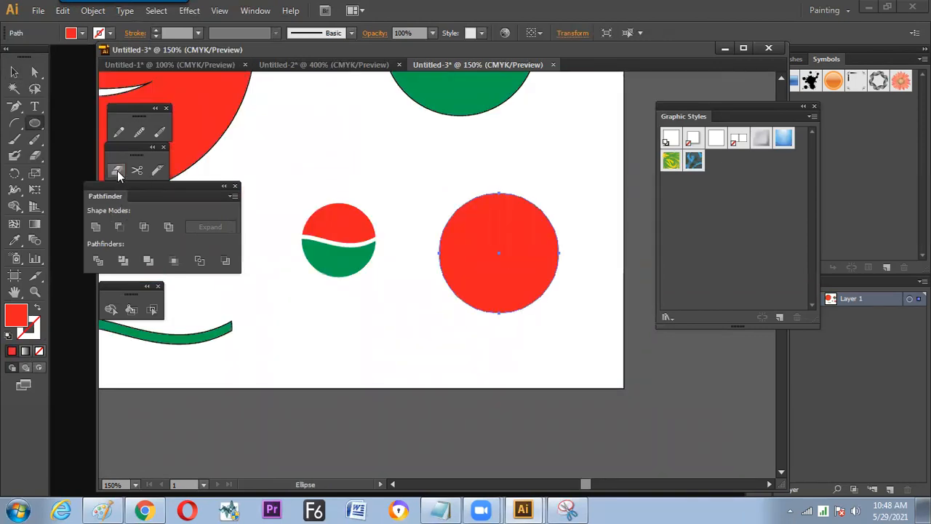
- Set the Eraser tool's size behaviour to Fixed
double_click(117, 170)
click(492, 265)
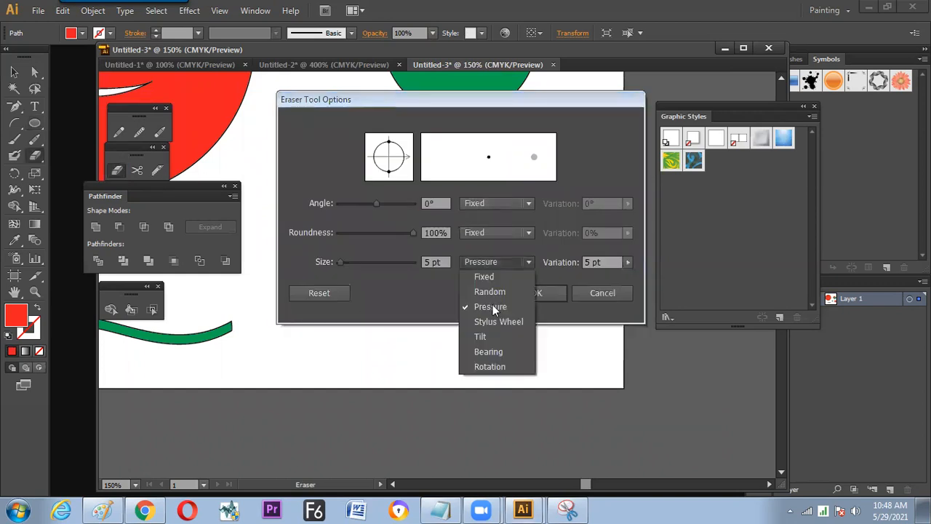
click(483, 277)
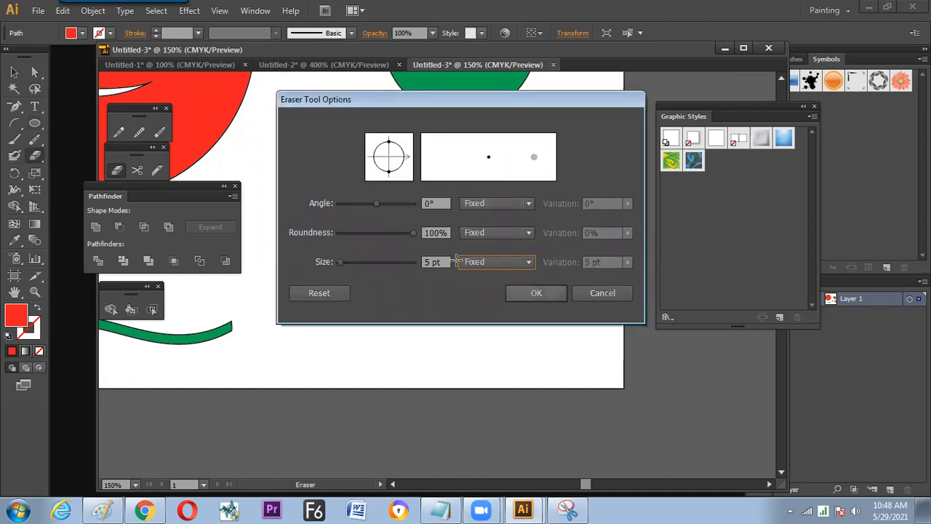
click(532, 294)
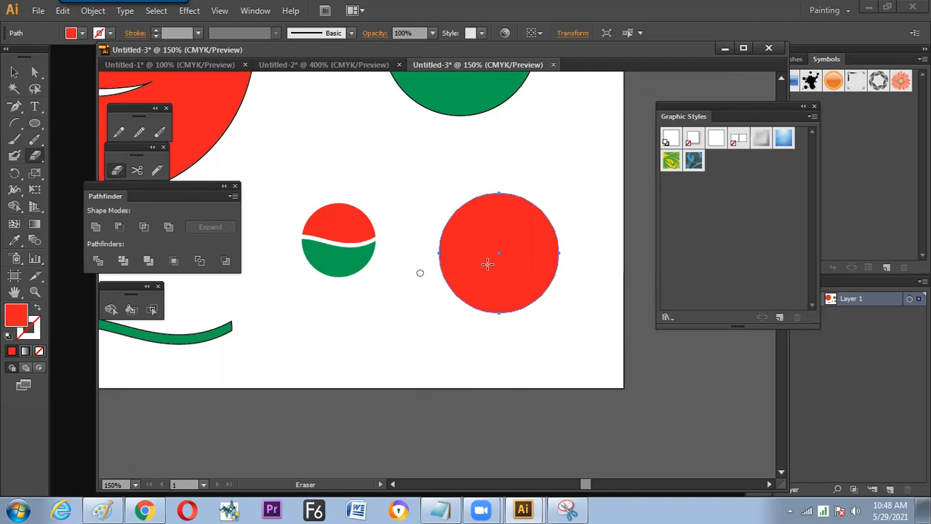
drag(420, 272, 561, 247)
key(v)
key(ctrl+z)
- Erase a wavy band across the middle of the red circle, splitting it in two, and deselect it
key(shift+e)
drag(424, 254, 562, 246)
key(v)
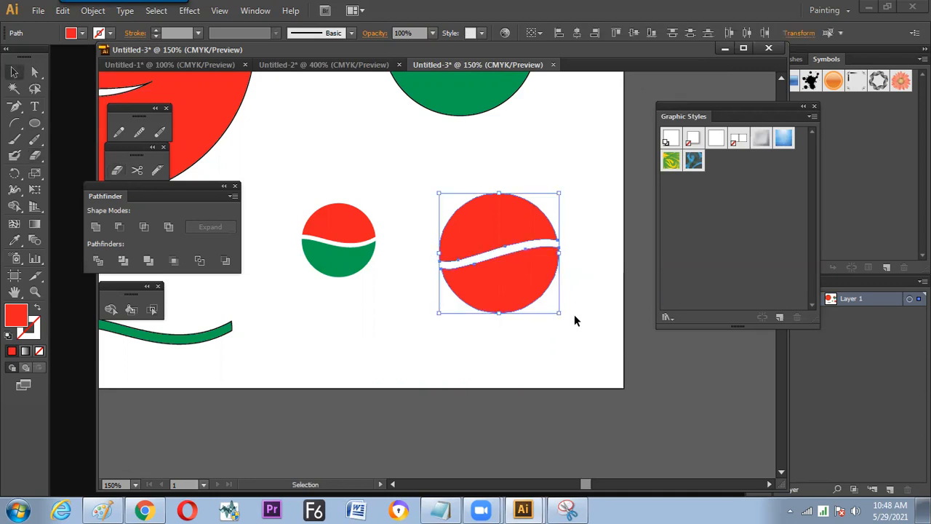
click(574, 316)
- Fill the upper half of the erased circle with green and select both halves
click(502, 211)
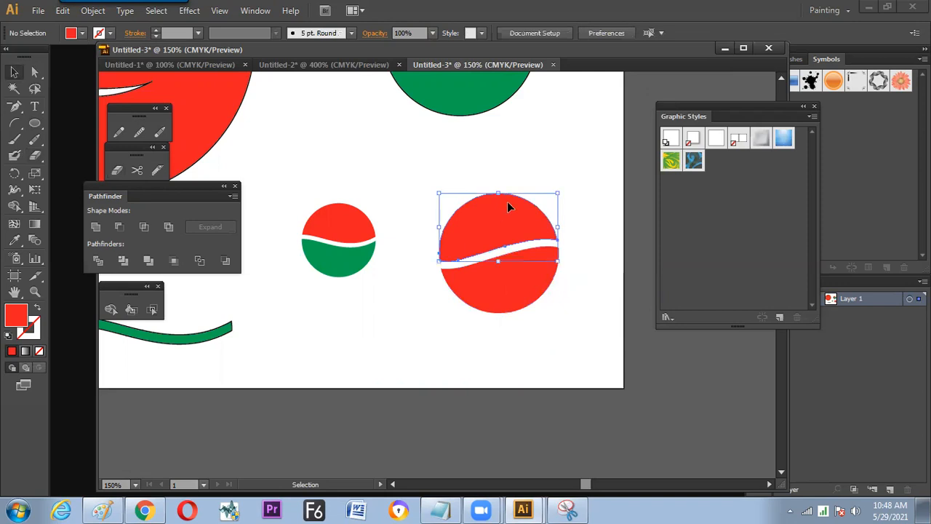
click(83, 33)
click(82, 73)
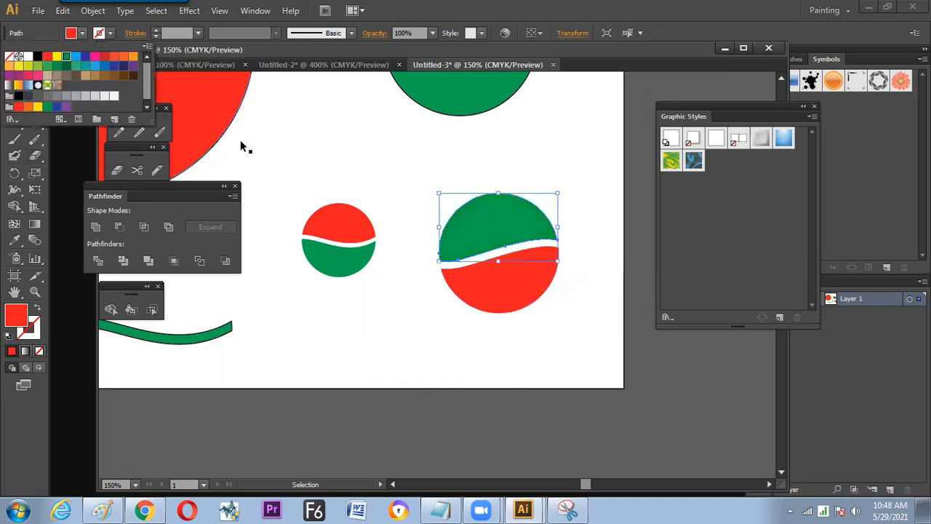
click(434, 186)
drag(512, 266, 503, 275)
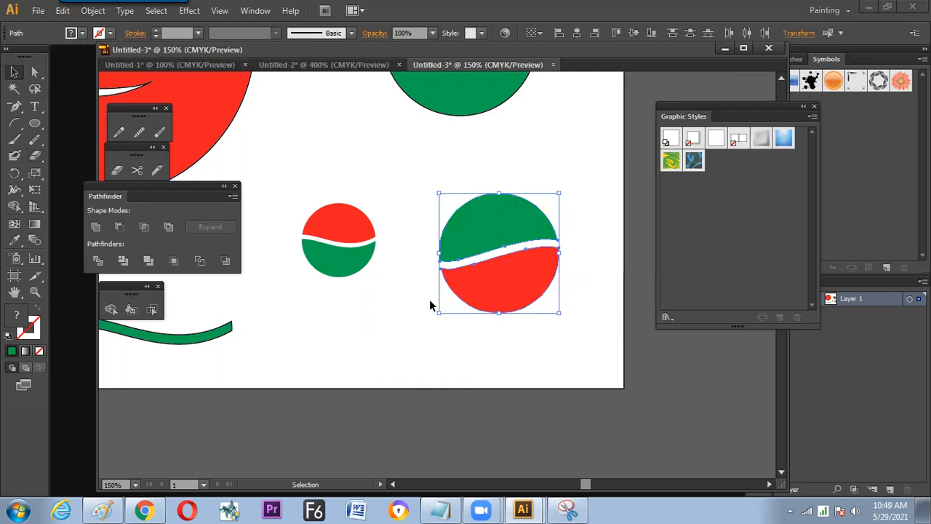
key(ctrl+minus)
key(ctrl+minus)
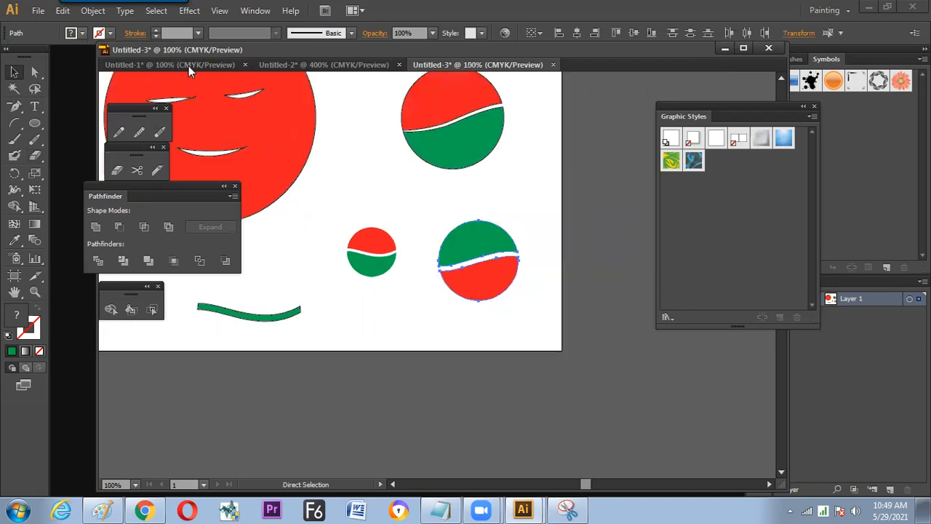
- In the Untitled-1 document, hide the panels and move the "path eraser" and "ERASER (shift+e)" labels right, clear of the drawings
click(188, 65)
key(space)
drag(413, 332, 364, 274)
key(Tab)
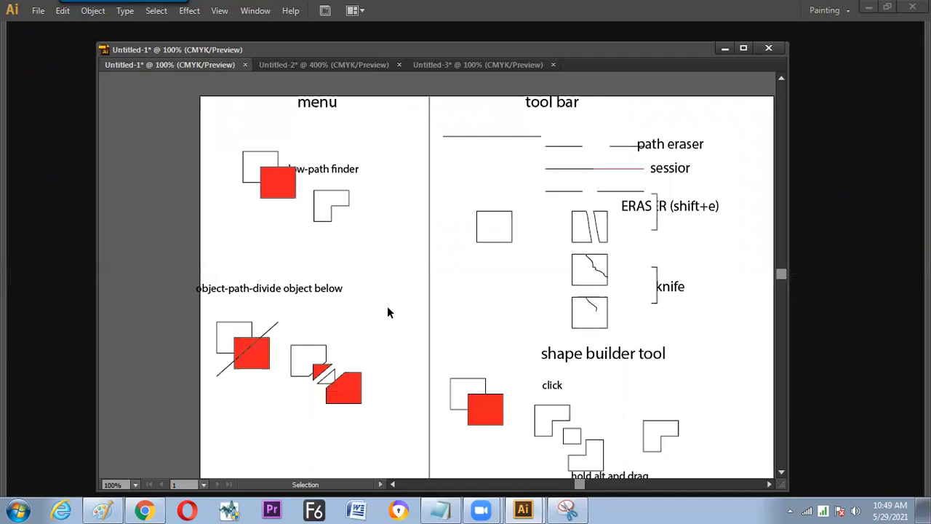
key(space)
drag(506, 298, 468, 331)
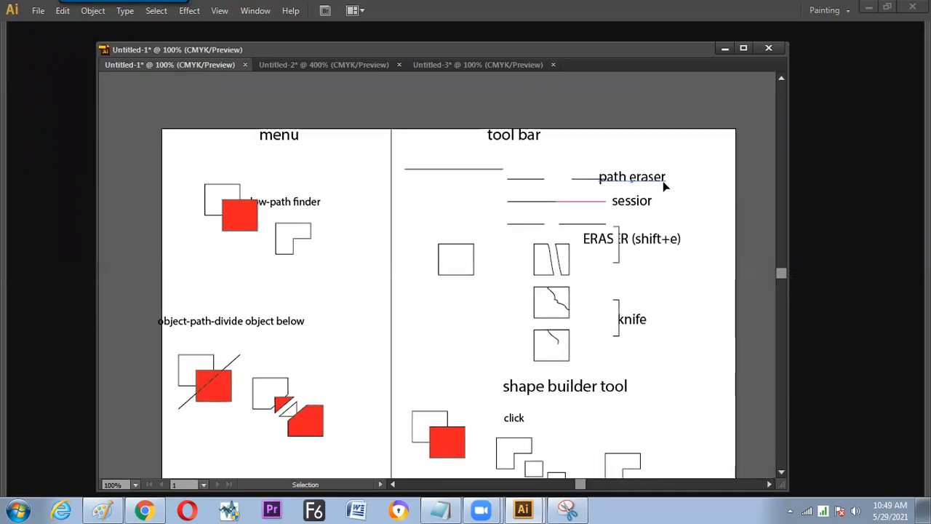
drag(665, 180, 688, 181)
drag(644, 248, 696, 247)
- Move the "window-path finder" and "object-path-divide object below" labels to the right and show the panels again
key(space)
drag(434, 288, 485, 253)
drag(339, 169, 363, 208)
drag(307, 287, 348, 286)
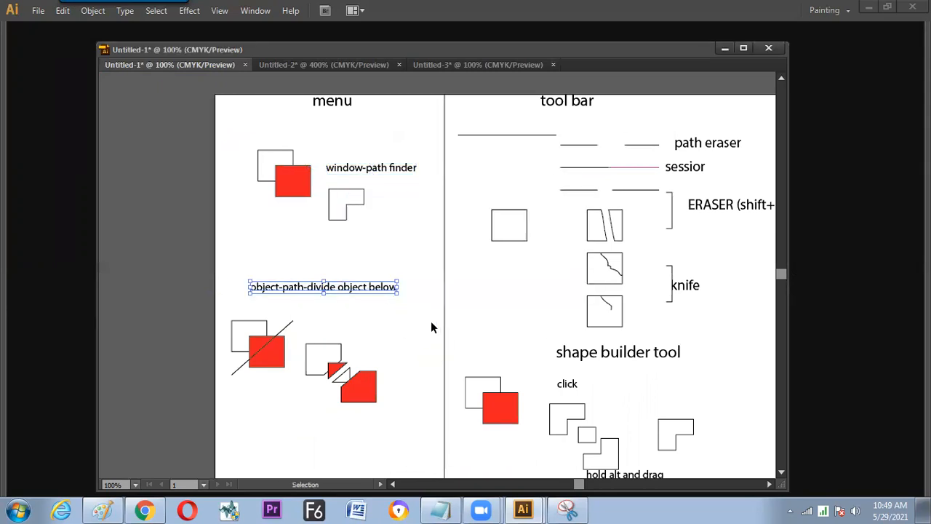
key(Tab)
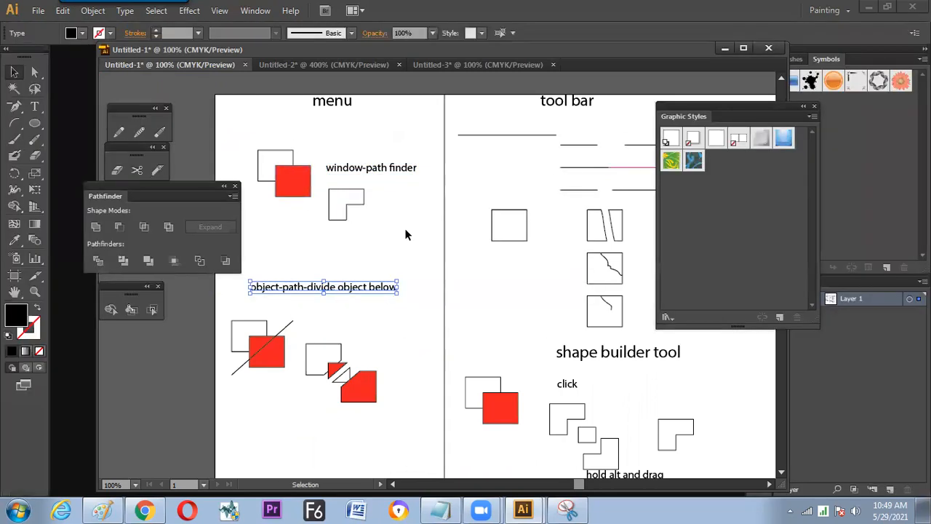
- Create a new A4 landscape document in centimetres and draw a white circle in its upper part
key(ctrl+n)
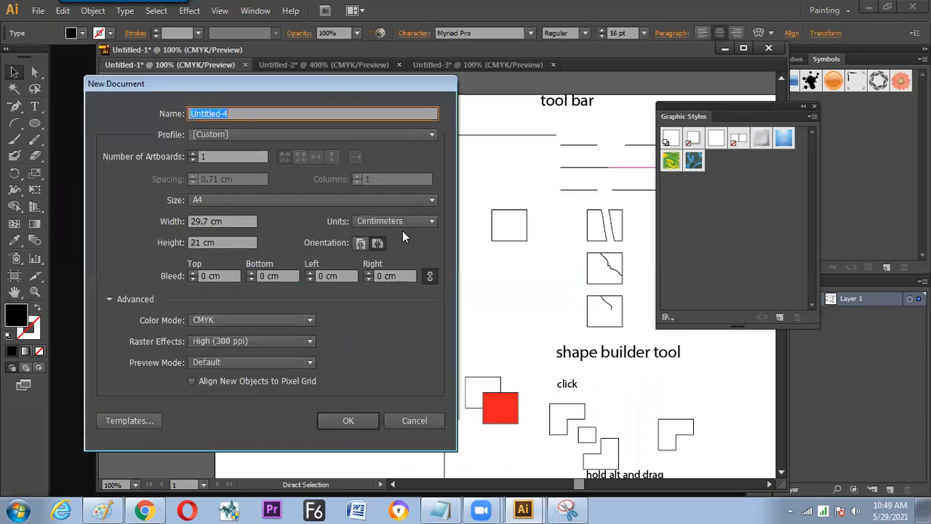
key(Return)
click(14, 123)
drag(389, 221, 445, 274)
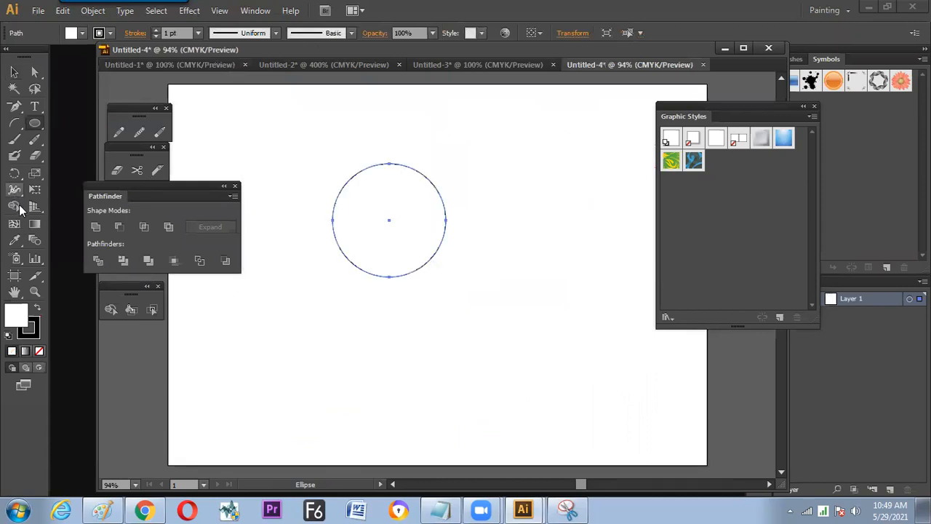
drag(135, 290, 125, 282)
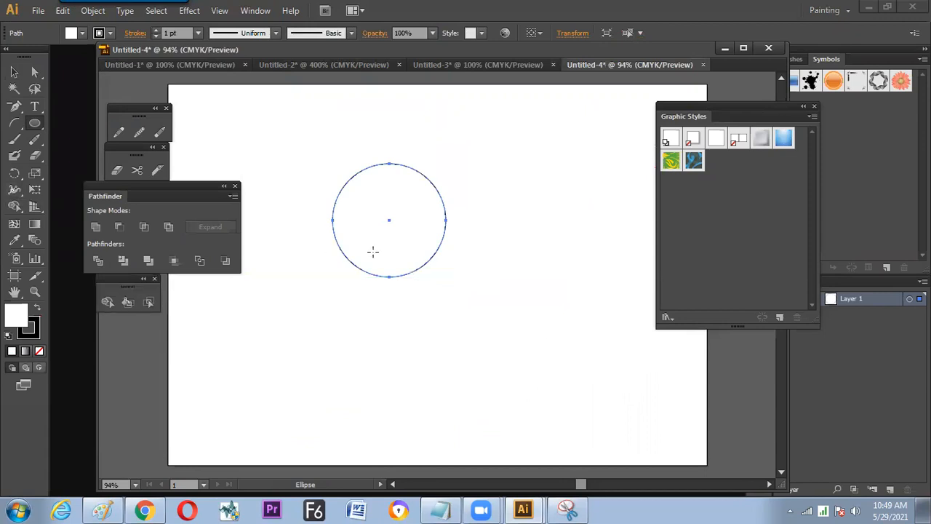
- Scale the circle down slightly, shift it to the right and deselect it
key(v)
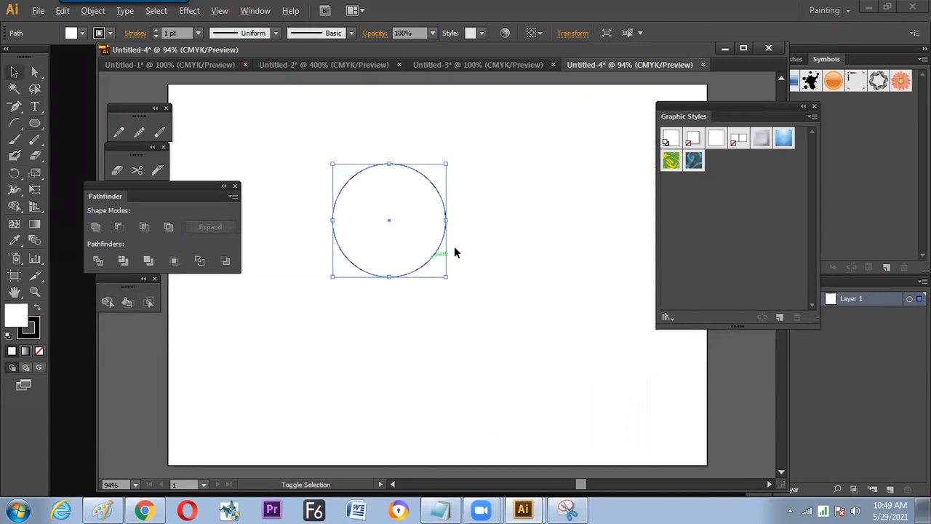
click(455, 254)
key(ctrl+a)
mouse_move(439, 271)
mouse_down()
mouse_move(426, 259)
mouse_move(454, 249)
mouse_up()
click(179, 174)
- Draw two smaller circles as ears overlapping the upper left and upper right of the large circle
key(l)
drag(394, 183, 419, 209)
drag(453, 183, 477, 204)
key(v)
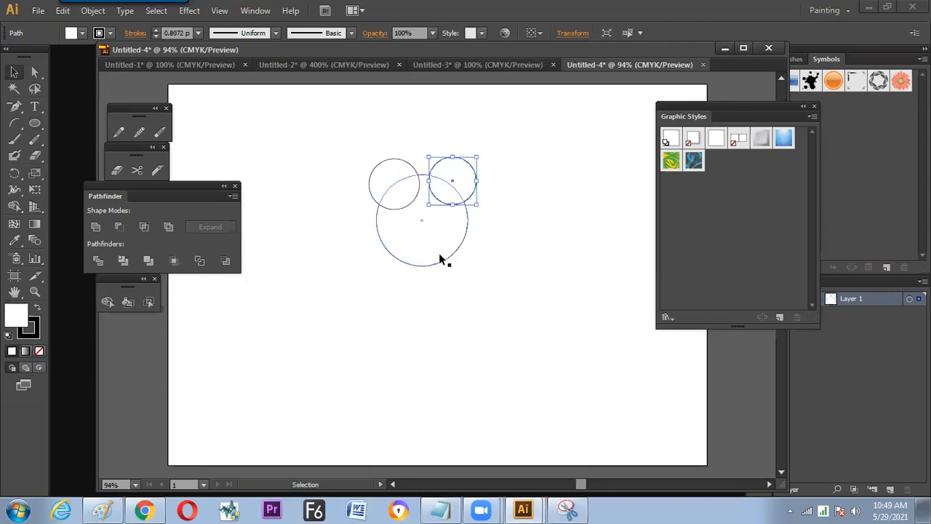
- Merge the two ear circles with the head circle into one outline using the Shape Builder tool
drag(514, 159, 312, 272)
click(112, 302)
drag(395, 183, 420, 240)
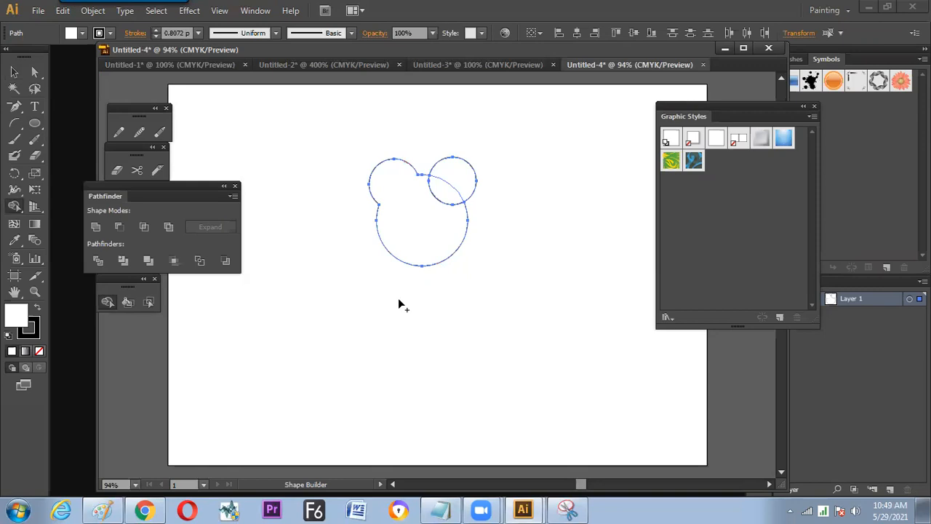
mouse_move(454, 193)
mouse_down()
mouse_move(417, 299)
mouse_move(393, 311)
mouse_up()
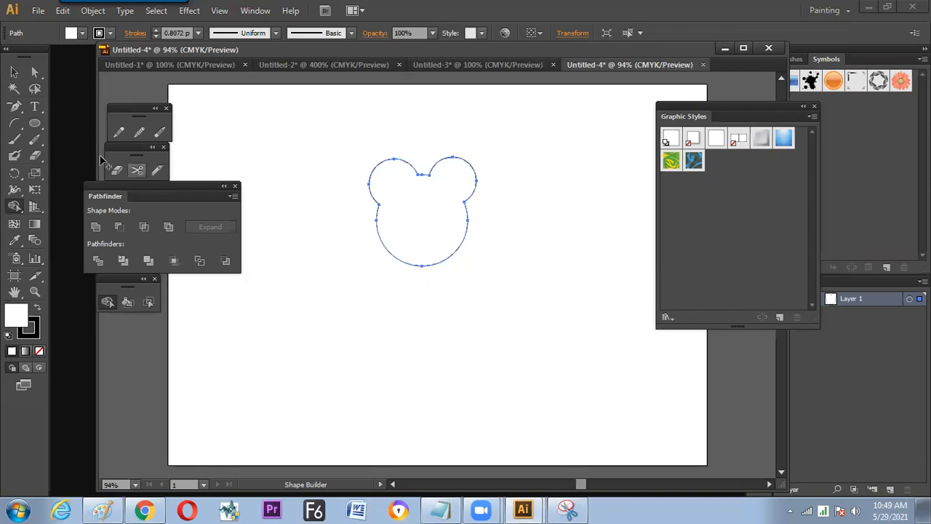
- Draw a wide flat ellipse as the mouth and two small upright ellipses as eyes inside the head
key(l)
drag(395, 231, 443, 245)
mouse_move(396, 203)
mouse_down()
mouse_move(416, 223)
mouse_move(452, 210)
mouse_move(469, 242)
mouse_up()
- Cut the eyes and mouth out of the head with Shape Builder and move the head down and left, away from them
key(v)
drag(516, 160, 317, 305)
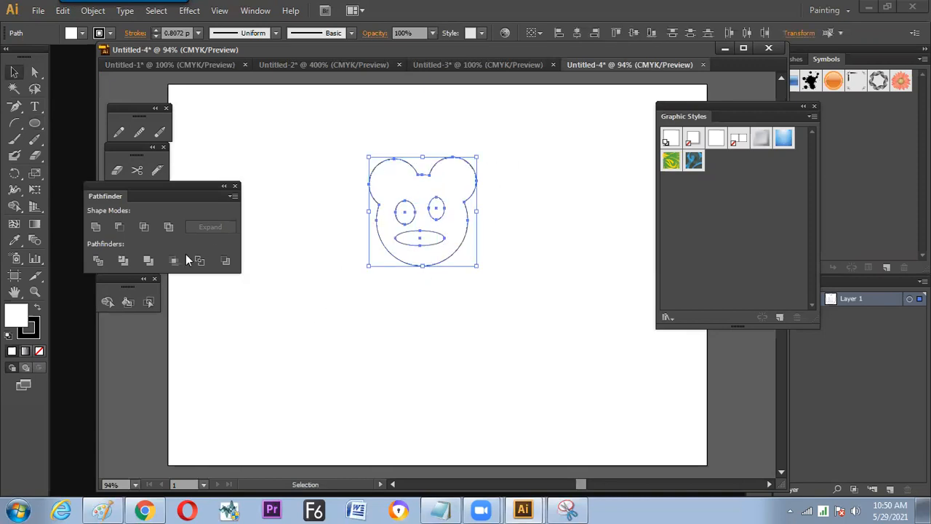
click(107, 301)
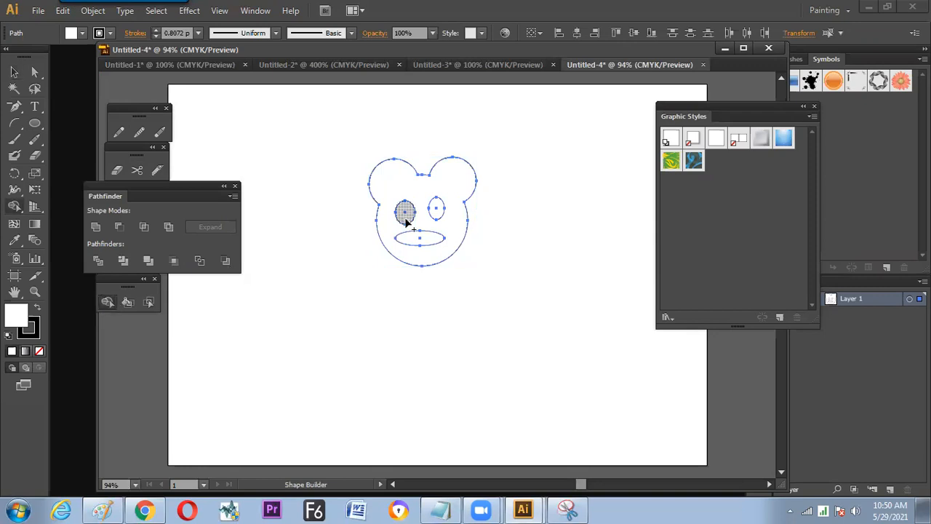
key(v)
drag(445, 231, 333, 326)
drag(321, 361, 392, 325)
drag(411, 295, 412, 230)
- Show the transparency grid and select the head to reveal its cut-out openings
key(ctrl+shift+d)
click(463, 268)
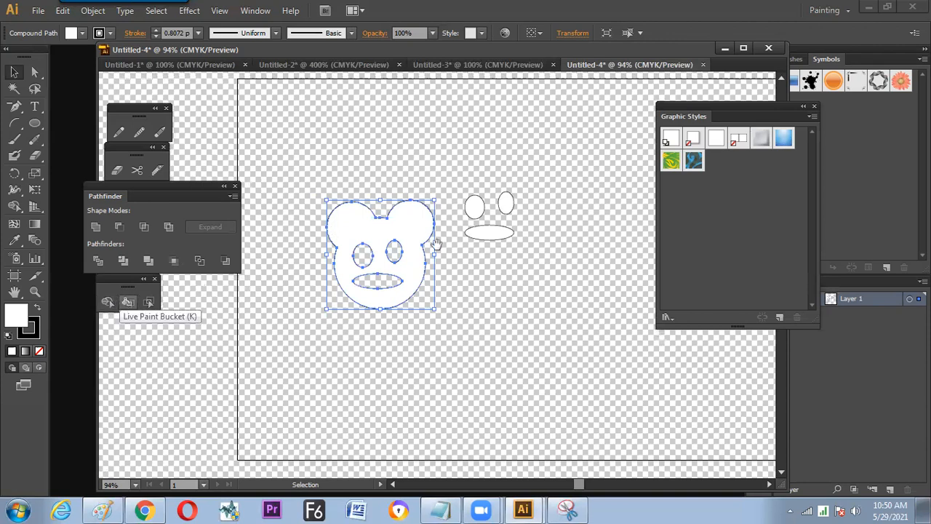
drag(407, 243, 353, 240)
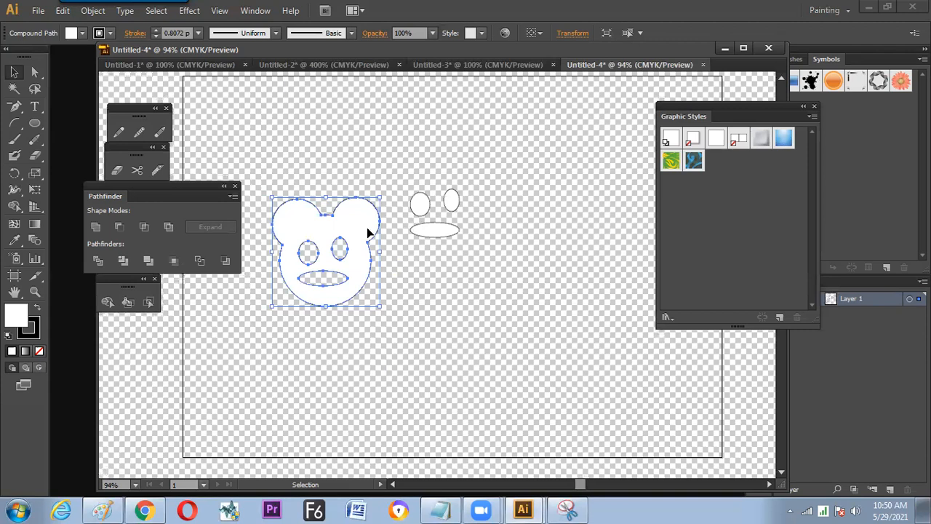
- Draw a large white rectangle to the right of the face parts and a small circle beyond its upper-left corner
drag(35, 124, 76, 122)
drag(516, 222, 339, 255)
drag(362, 182, 502, 335)
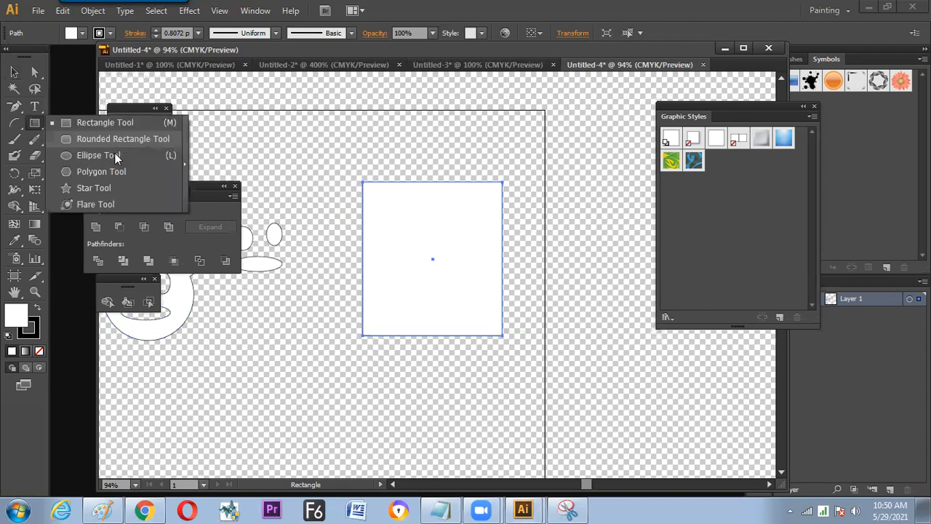
click(153, 155)
drag(295, 144, 337, 196)
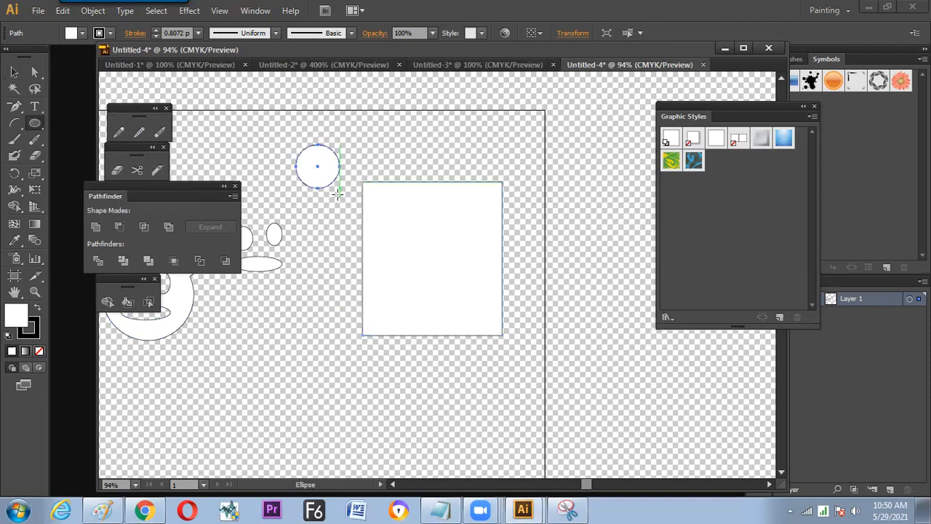
- Fill the small circle above the white rectangle with red
click(81, 34)
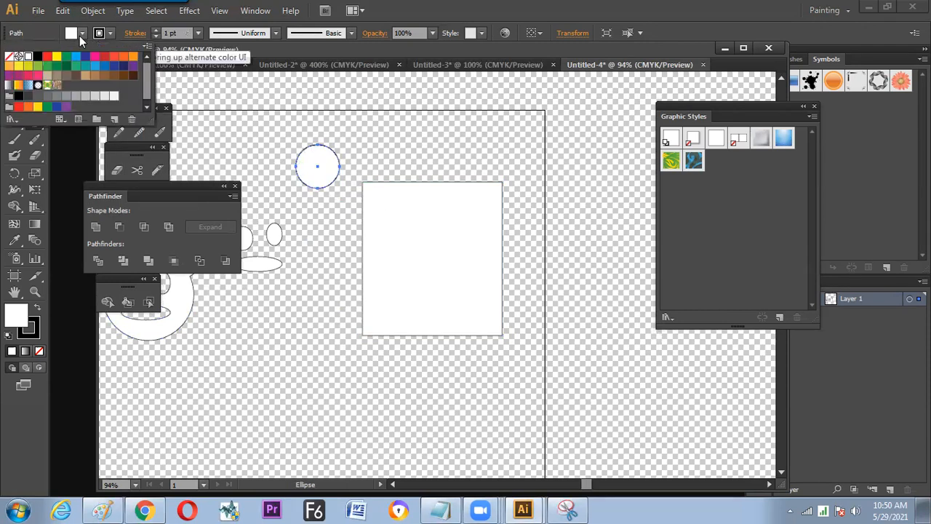
click(48, 59)
click(495, 287)
text(v)
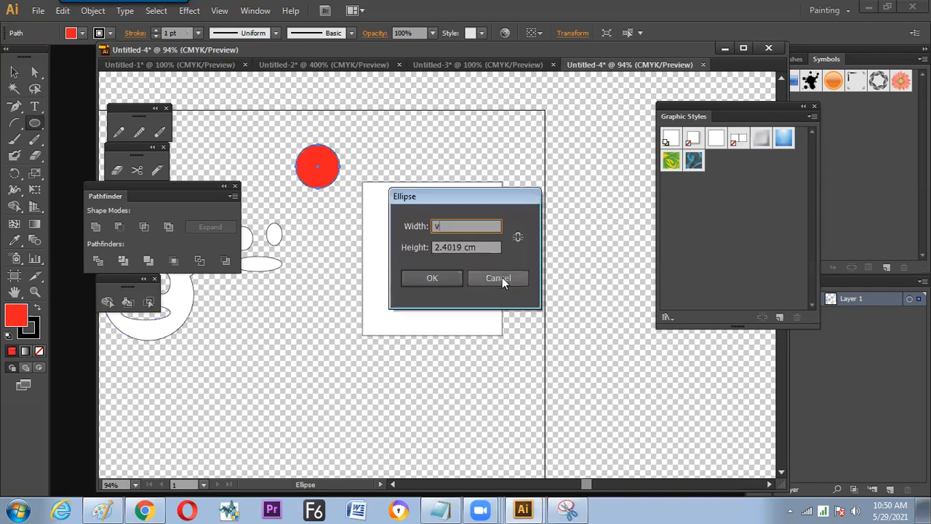
key(Escape)
key(v)
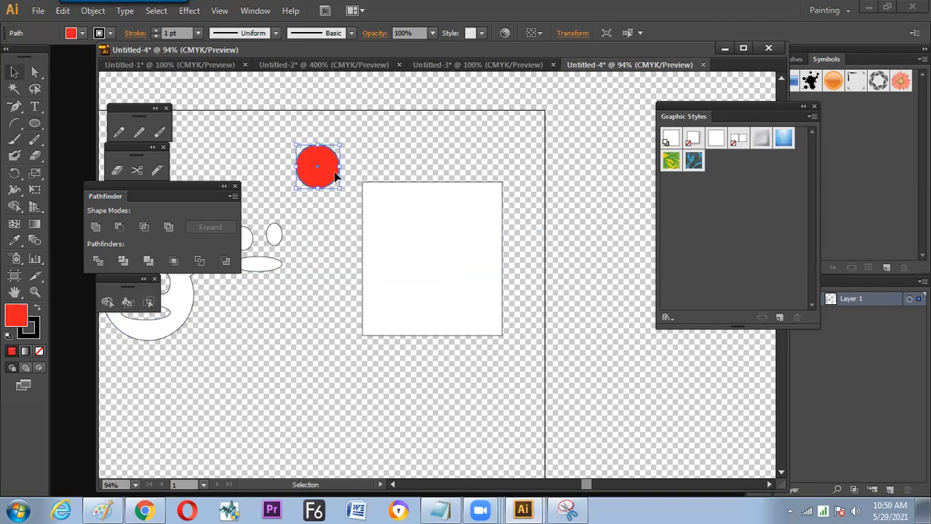
- Select the red circle with the white rectangle and align it to the rectangle's left and top edges
shift+click(388, 201)
click(400, 227)
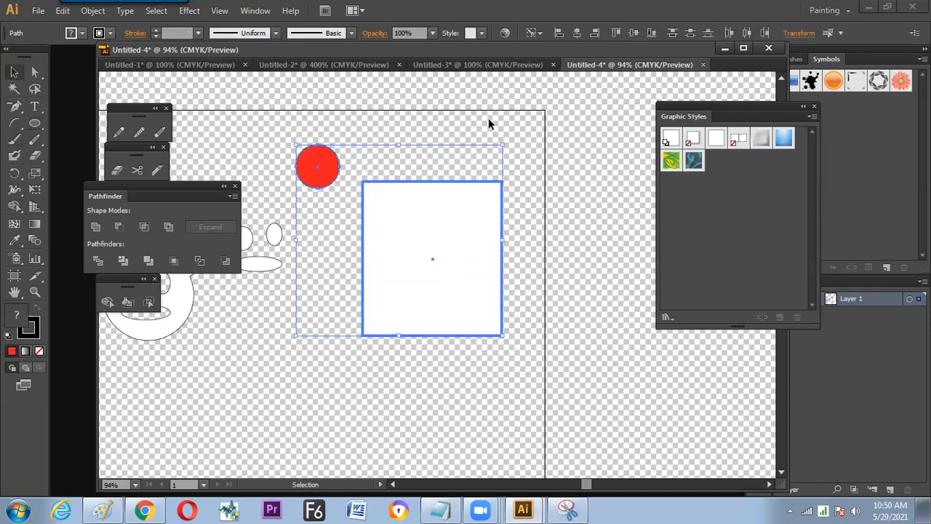
click(560, 32)
click(616, 33)
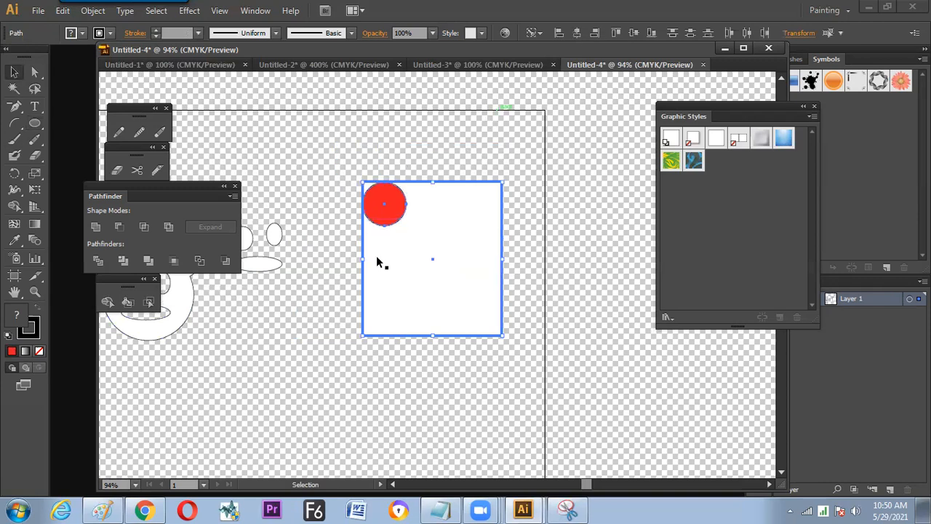
click(354, 222)
- Trim the rectangle's upper-left corner outside the circle with Shape Builder and unite both into one red shape
key(z)
drag(332, 162, 418, 259)
key(v)
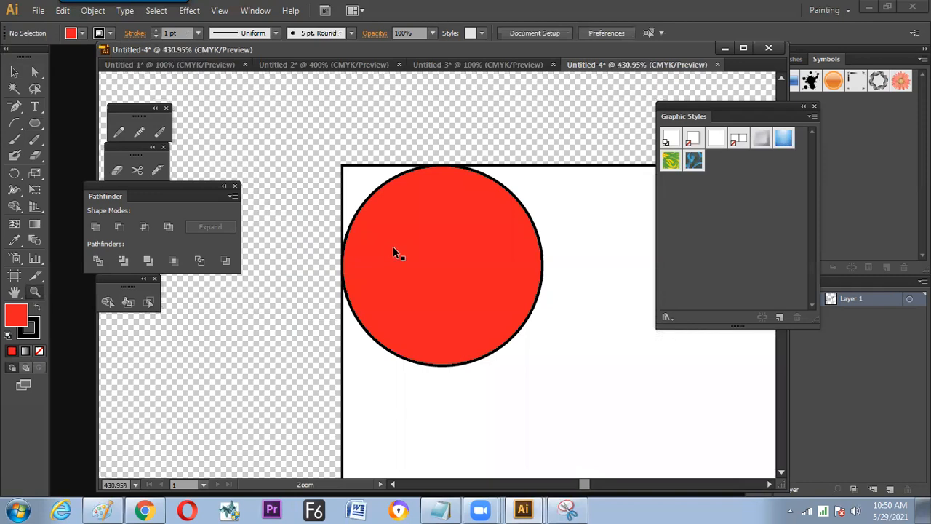
click(351, 235)
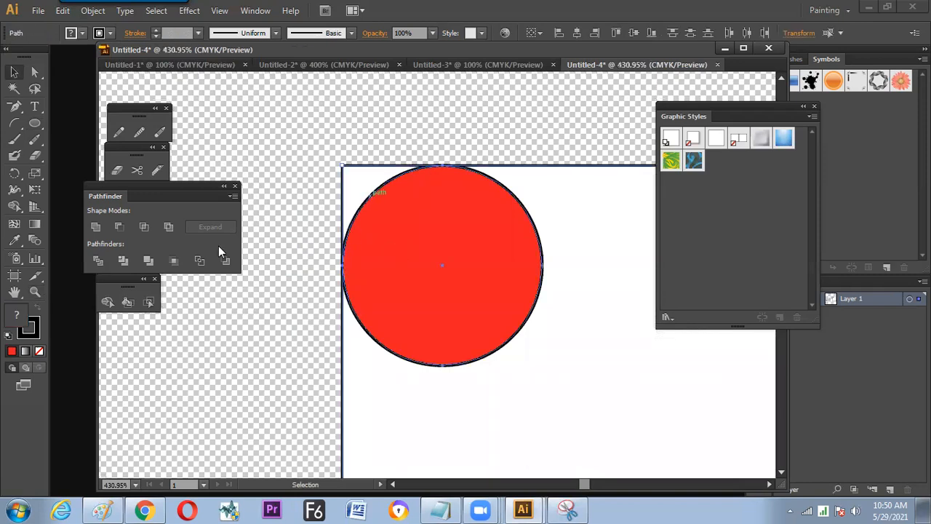
click(106, 301)
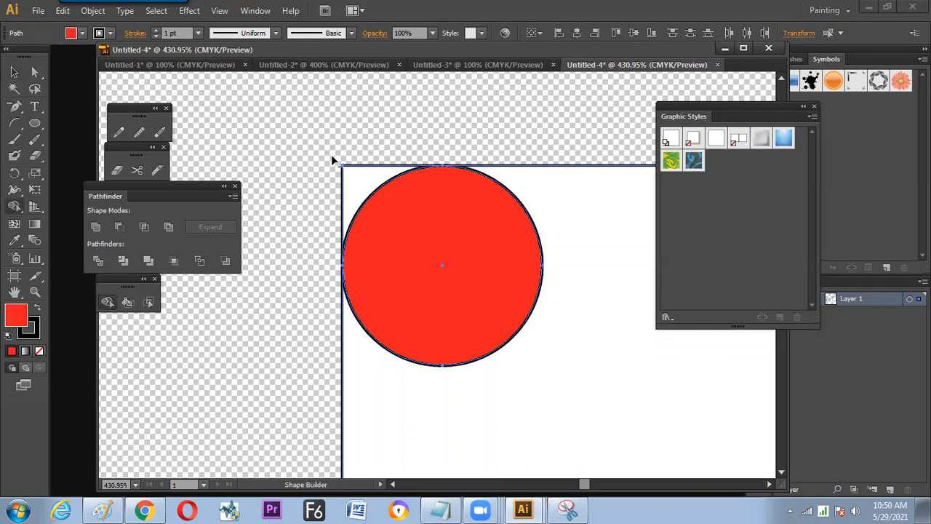
click(306, 246)
key(ctrl+a)
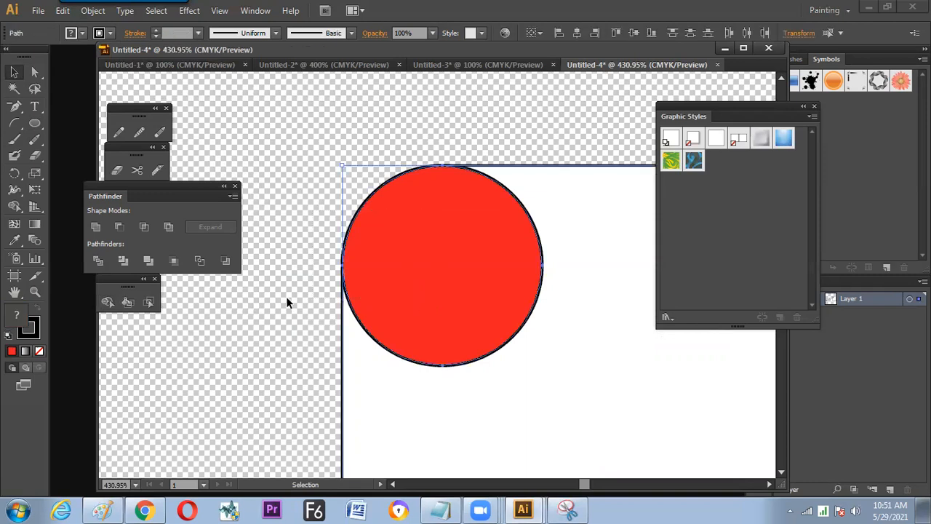
click(96, 227)
click(304, 272)
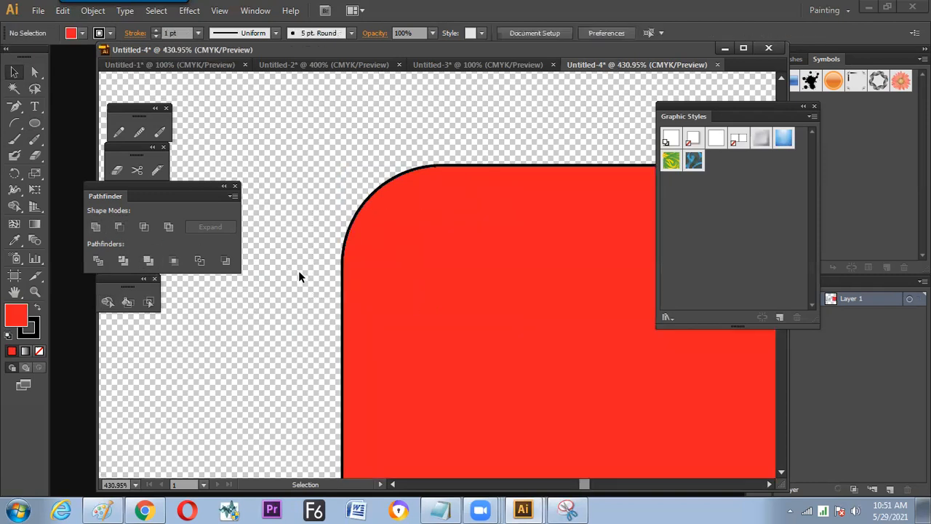
- Examine the rounded upper-left corner of the united red shape, both up close and from farther out
key(ctrl+minus)
key(ctrl+minus)
key(ctrl+minus)
key(ctrl+minus)
key(ctrl+minus)
drag(409, 257, 368, 206)
click(381, 259)
key(z)
drag(360, 169, 416, 247)
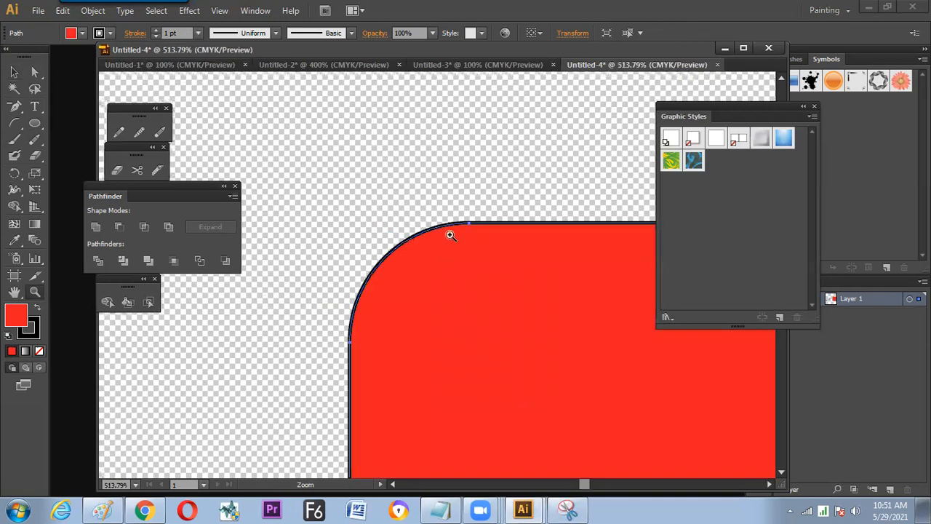
key(v)
key(ctrl+minus)
key(ctrl+minus)
key(ctrl+minus)
drag(445, 312, 415, 211)
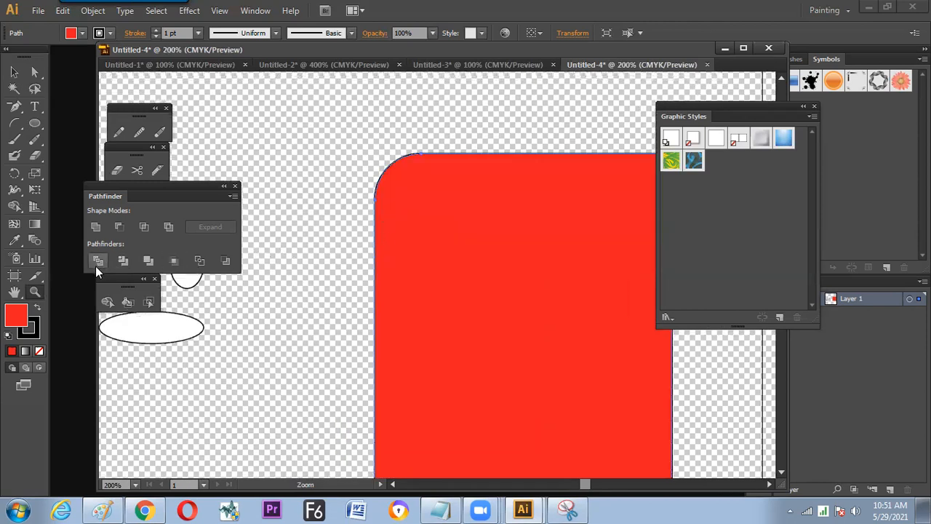
- Draw a larger red circle beyond the shape's upper-left corner and move it inside the shape near the upper-right corner
click(34, 123)
drag(315, 166, 345, 228)
mouse_move(331, 173)
mouse_down()
mouse_move(272, 152)
mouse_move(557, 218)
mouse_move(553, 205)
mouse_up()
key(v)
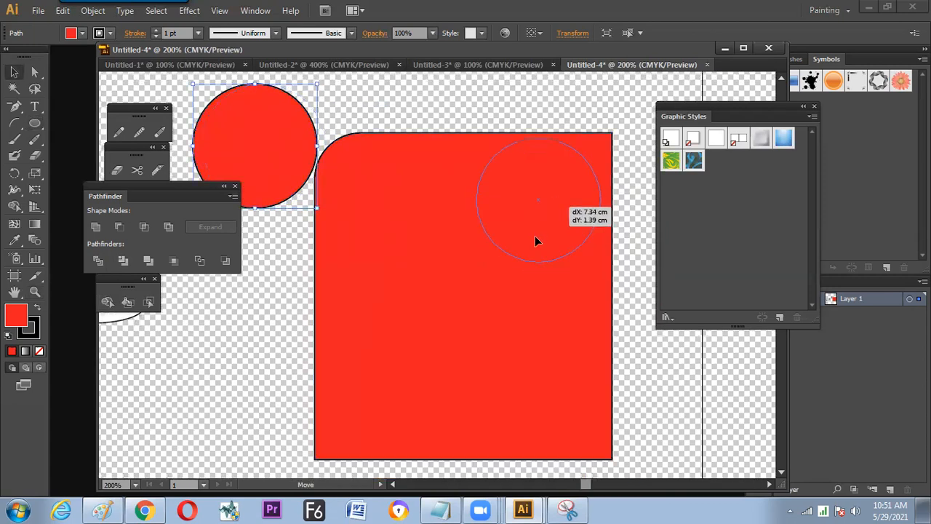
drag(534, 236, 534, 236)
- Align the circle to the red shape's top and right edges
key(ctrl+a)
key(space)
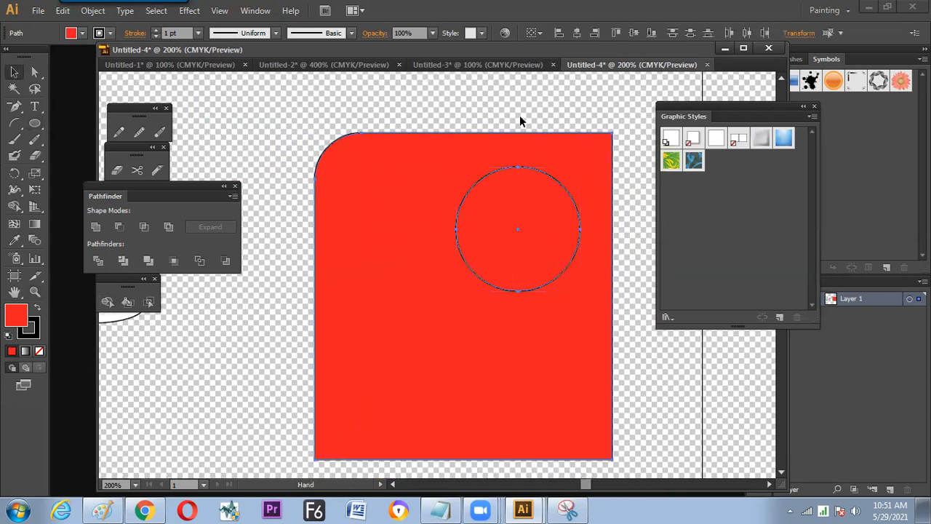
drag(519, 117, 474, 139)
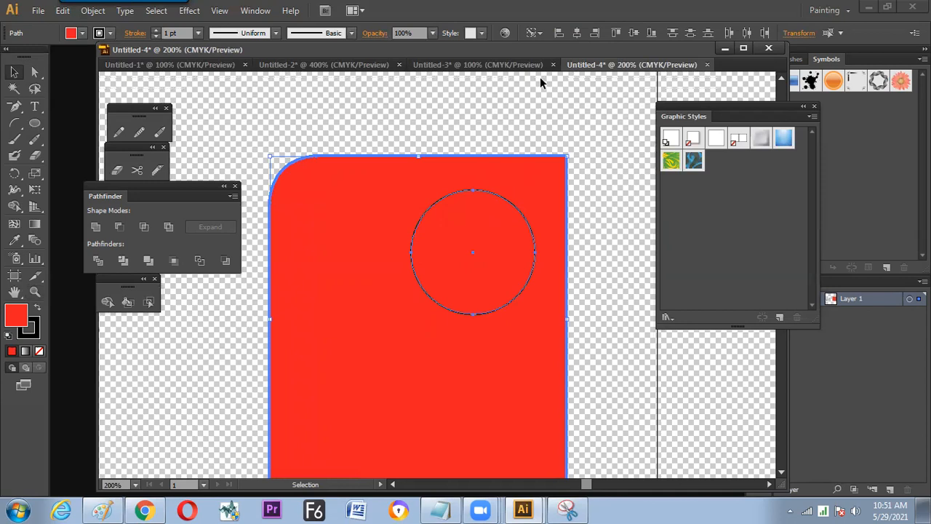
click(622, 34)
click(594, 33)
- Trim the shape's upper-right corner outside the circle with Shape Builder and delete the circle
key(shift+m)
drag(560, 162, 562, 163)
key(v)
click(603, 153)
drag(515, 224, 416, 287)
key(Delete)
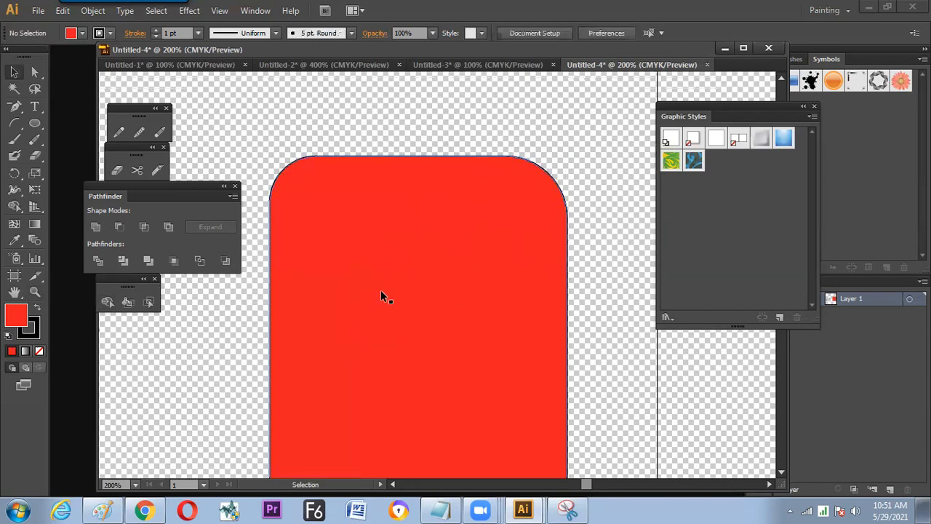
- Reset the rounded red shape to the default white fill and black stroke
click(425, 244)
key(d)
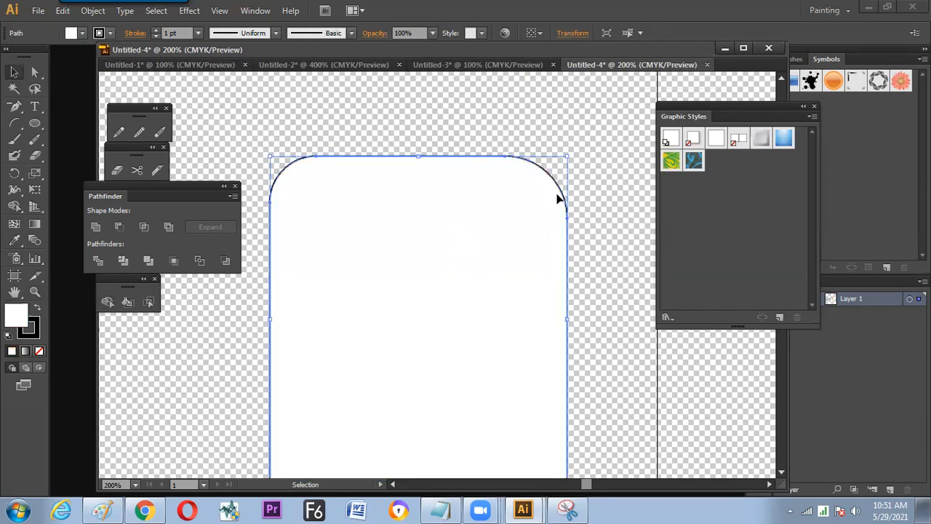
click(589, 211)
drag(418, 227, 413, 183)
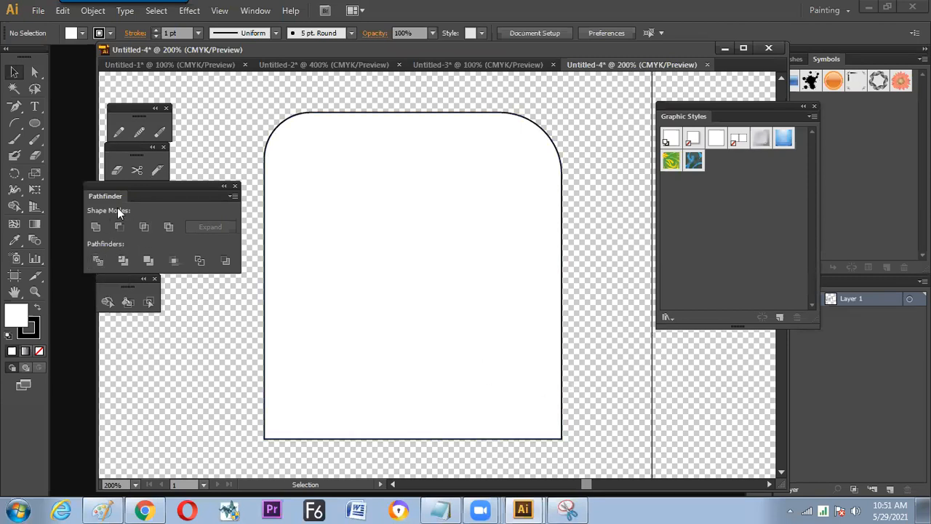
- Draw a smaller circle beside the white shape, move it inside and align it to the shape's right and bottom edges
click(36, 125)
drag(187, 350, 231, 393)
key(v)
drag(229, 358, 419, 369)
shift+click(529, 345)
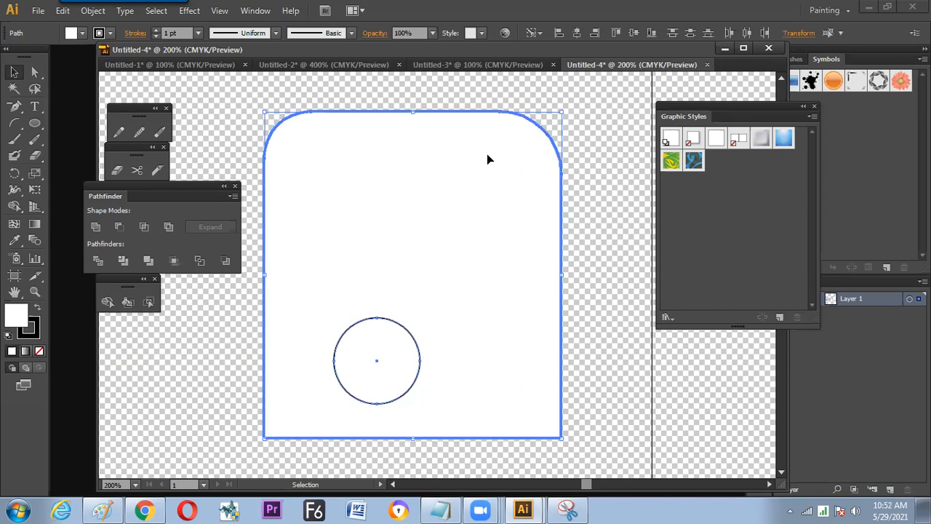
click(593, 36)
click(650, 32)
- Trim the shape's lower-right corner outside the circle with Shape Builder
drag(599, 264, 572, 218)
click(245, 260)
click(107, 301)
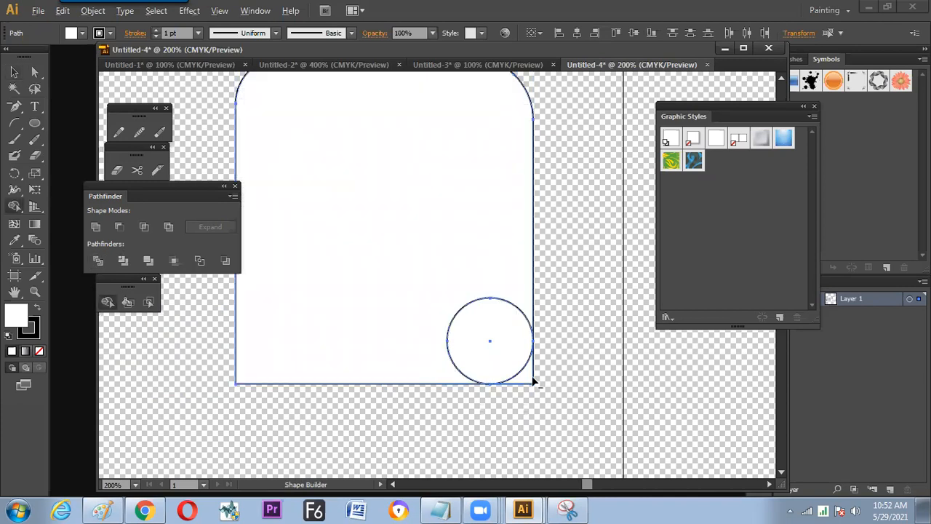
key(v)
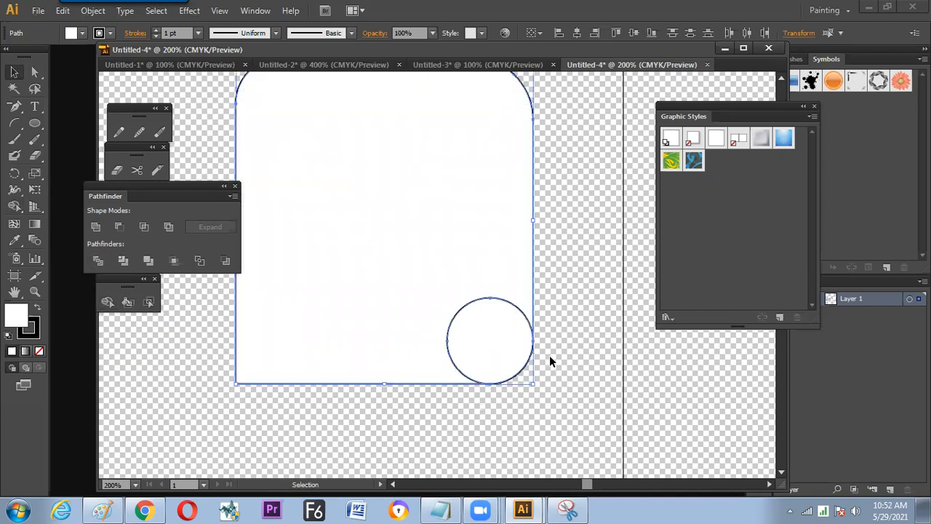
click(549, 353)
drag(540, 342, 392, 362)
key(ctrl+z)
key(ctrl+z)
- Align the small circle to the white shape's left edge at its lower-left corner
shift+click(365, 355)
click(499, 181)
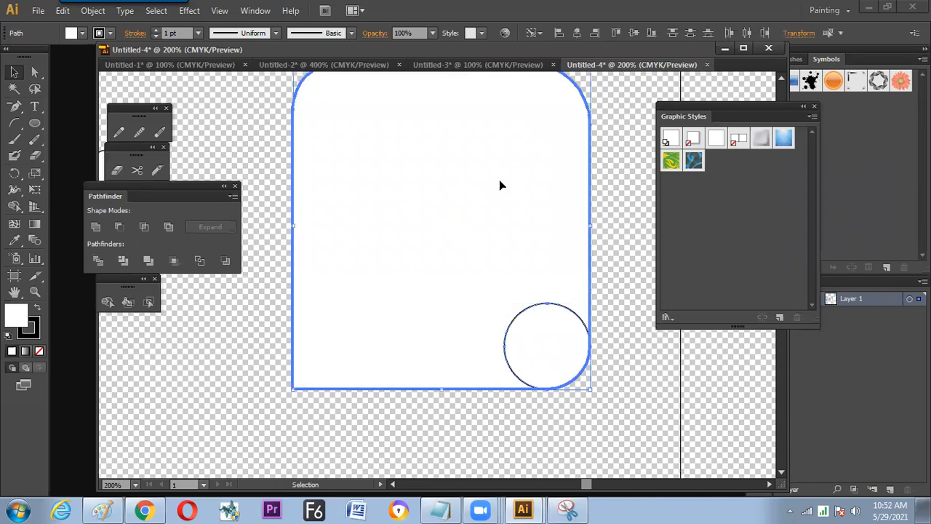
click(559, 33)
click(268, 315)
- Trim the shape's lower-left corner outside the circle with Shape Builder and move the circle outside, down and left
key(ctrl+a)
click(107, 301)
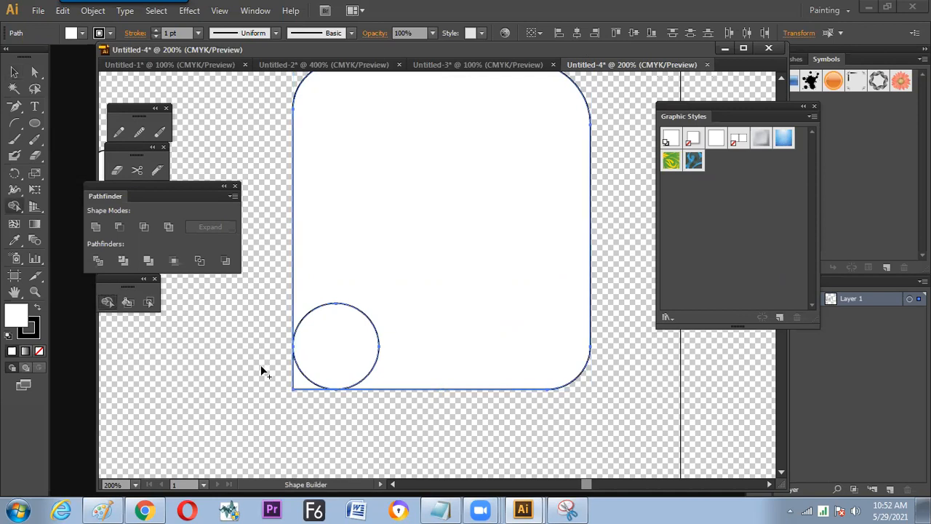
key(v)
click(338, 336)
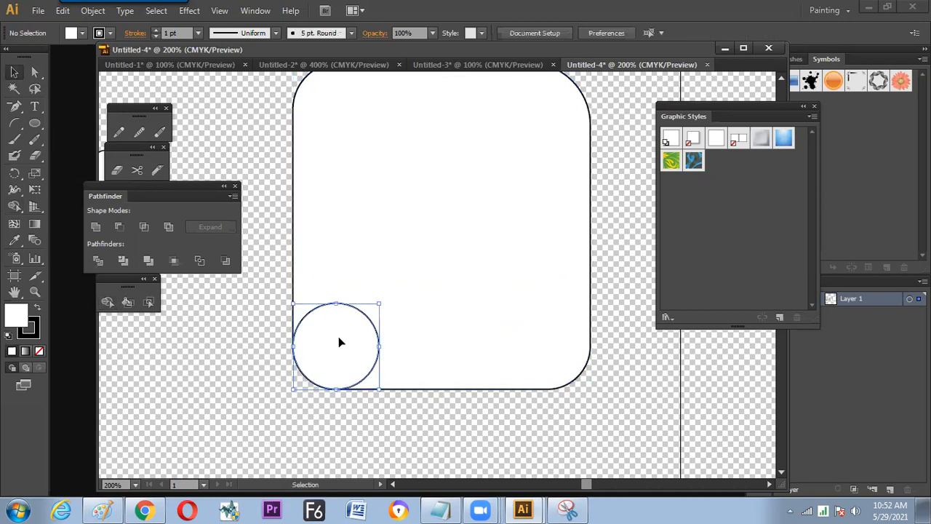
drag(333, 340, 214, 378)
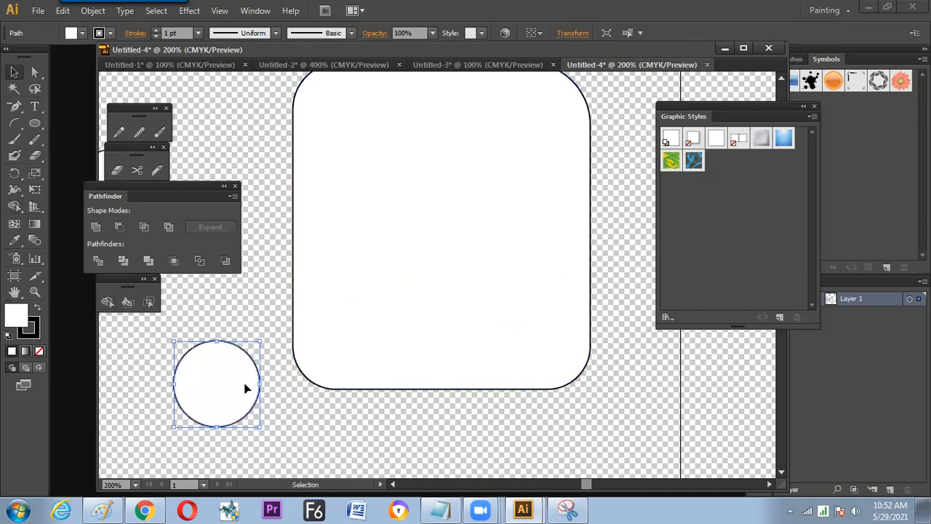
- Align the circle with the left and top edges of the rounded shape, placing it in the upper-left corner
drag(286, 369, 282, 410)
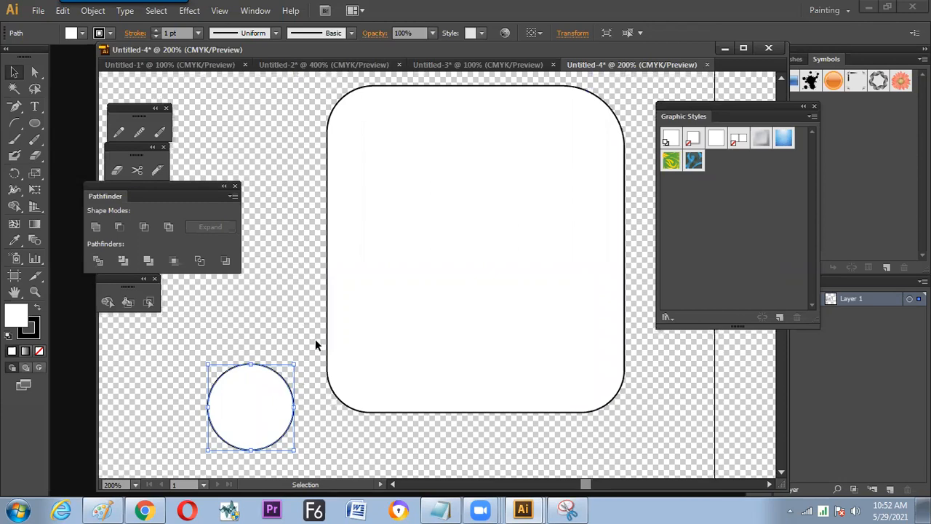
shift+click(457, 145)
click(558, 33)
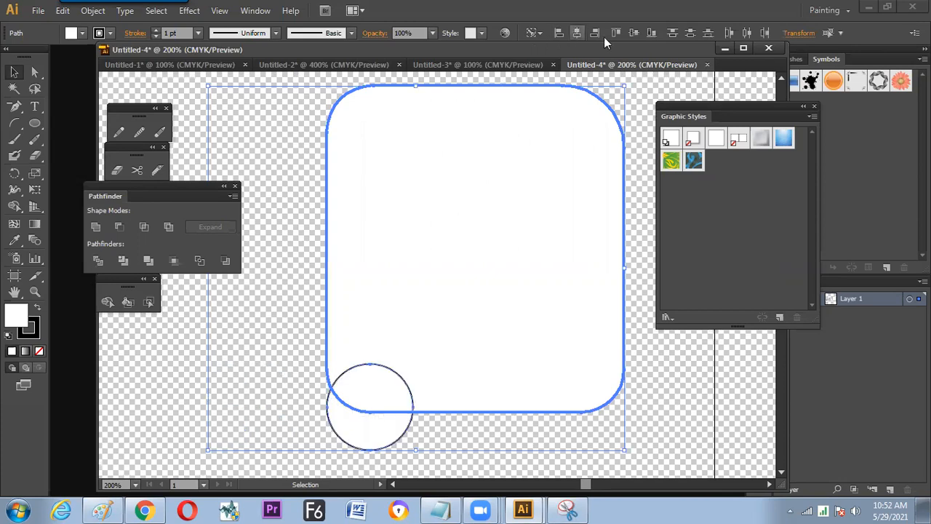
click(615, 33)
key(ctrl+shift+a)
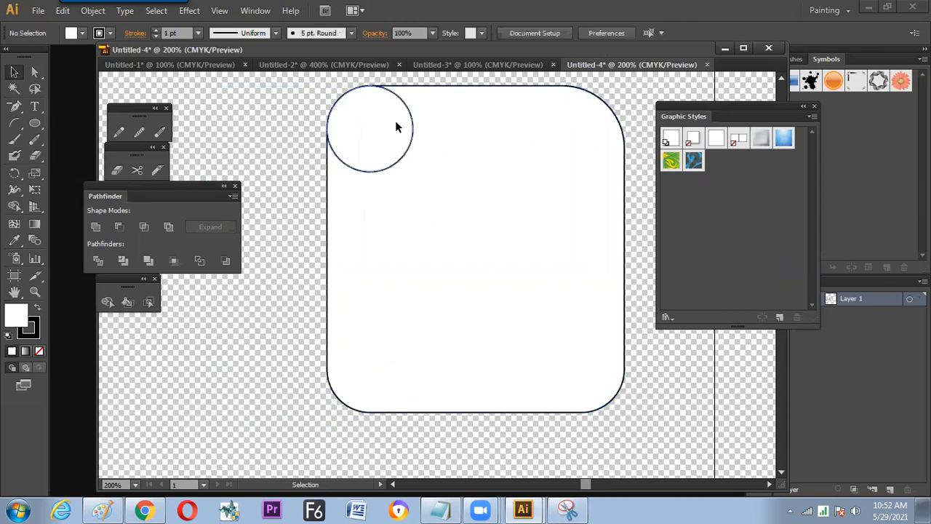
- Align the circle to the rounded shape's right edge, placing it over the upper-right corner
click(395, 122)
shift+click(509, 115)
click(562, 87)
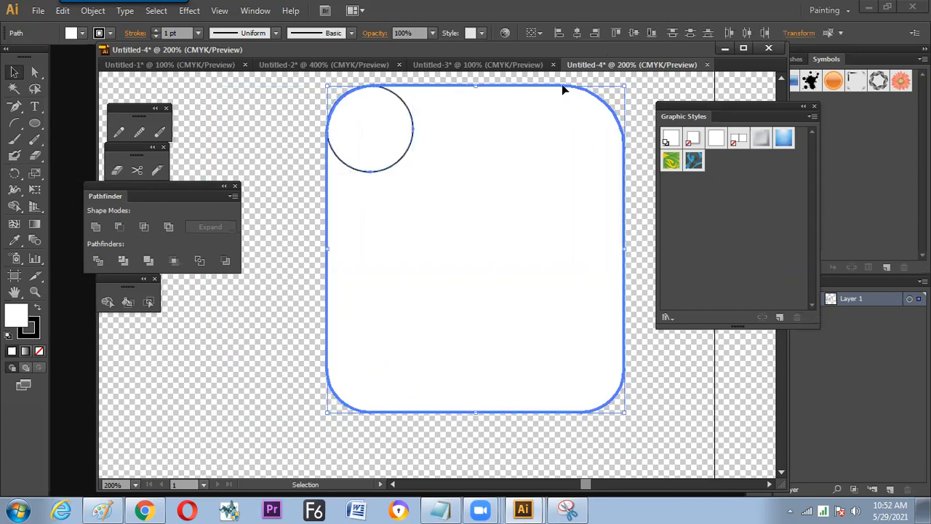
click(594, 33)
key(space)
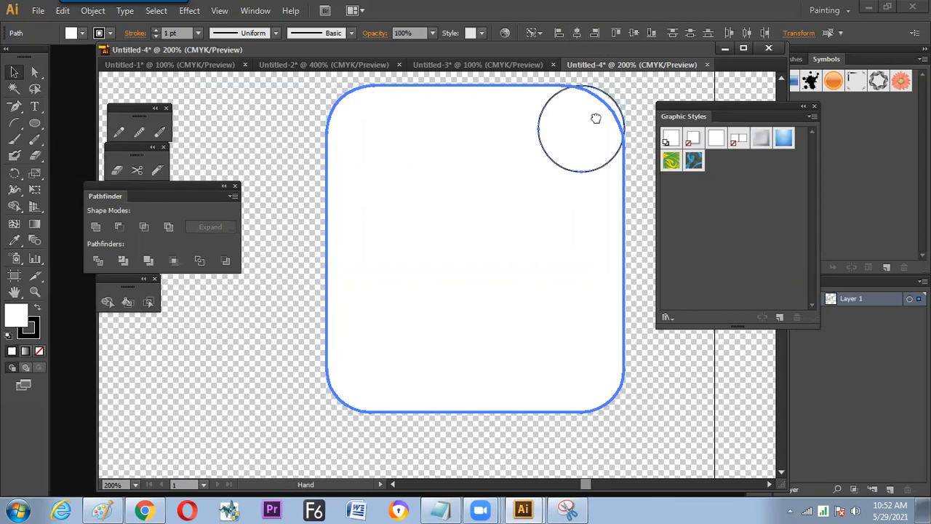
drag(596, 119, 512, 155)
click(559, 184)
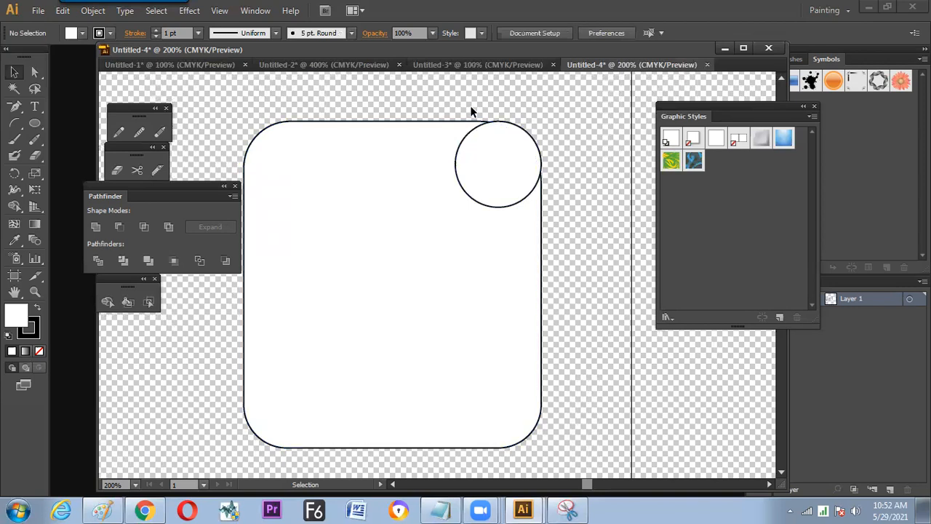
- Try copying the circle toward the shape's centre and uniting the original with the rounded shape, and undo both changes
drag(488, 167, 410, 217)
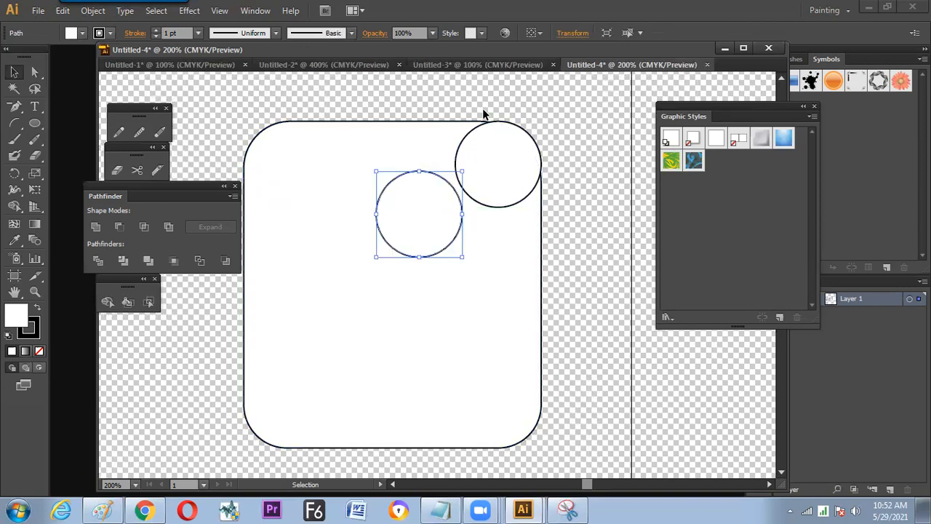
click(512, 169)
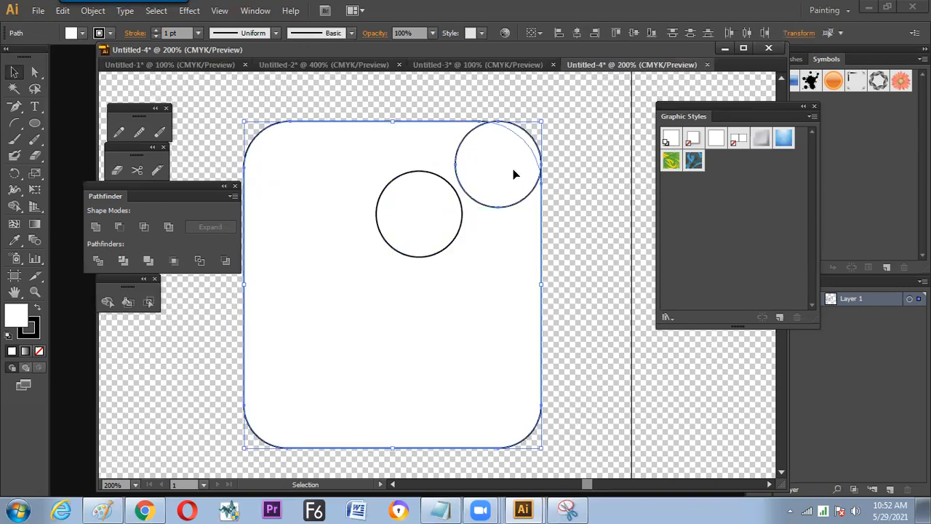
click(96, 226)
click(553, 190)
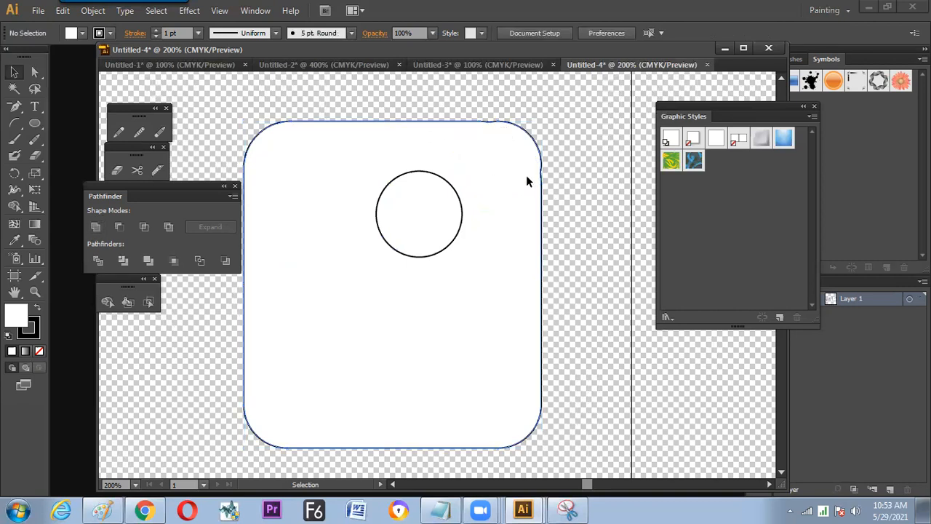
key(ctrl+z)
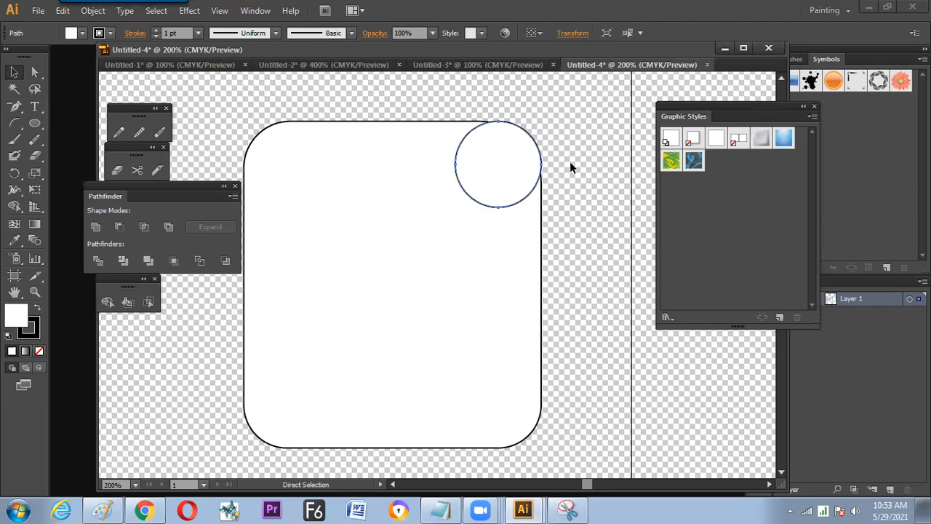
- Undo the circle's placement over the rounded shape's upper-right corner and select the curved segment of that corner
key(ctrl+z)
key(ctrl+z)
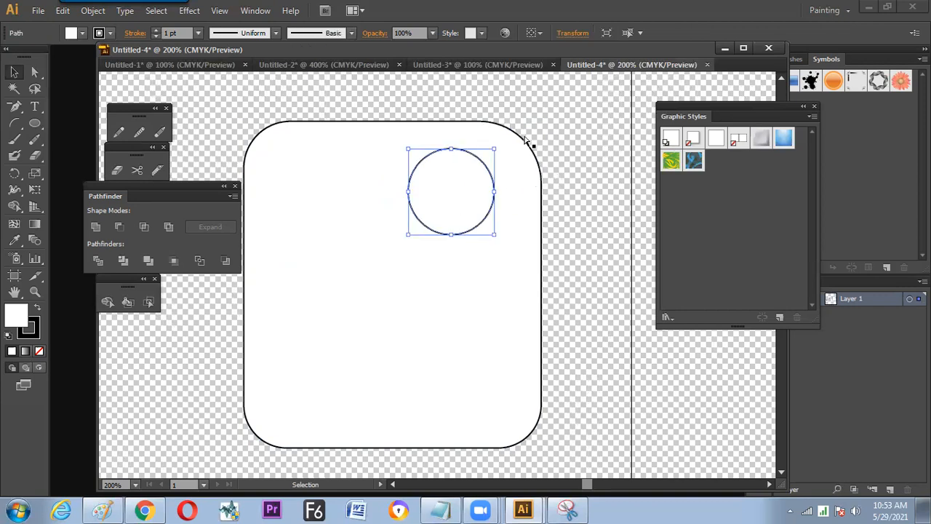
key(a)
click(509, 129)
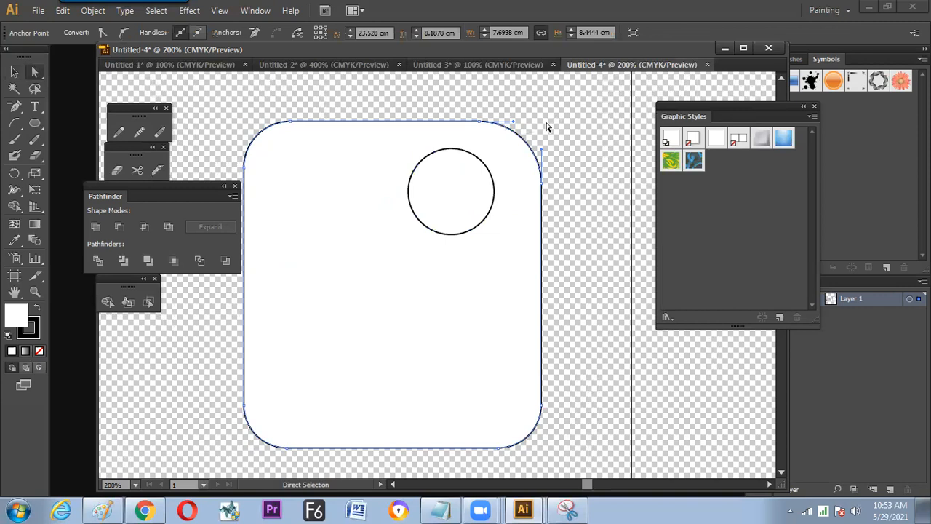
- Draw a square beside the circle and align it with the right and top edges of the rounded shape
drag(34, 124, 77, 123)
drag(315, 132, 407, 224)
key(v)
click(490, 266)
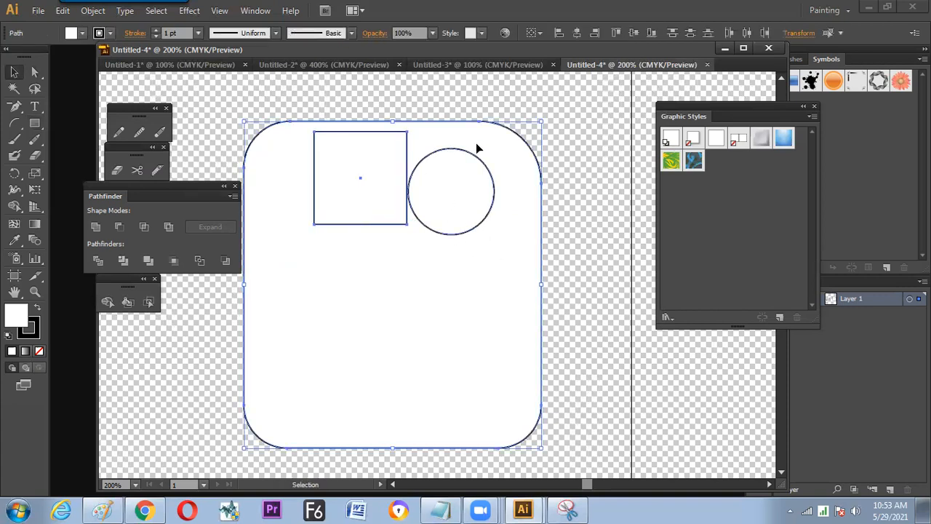
click(594, 33)
click(616, 32)
- Unite the square with the rounded shape to make its upper-right corner square
click(587, 145)
key(ctrl+a)
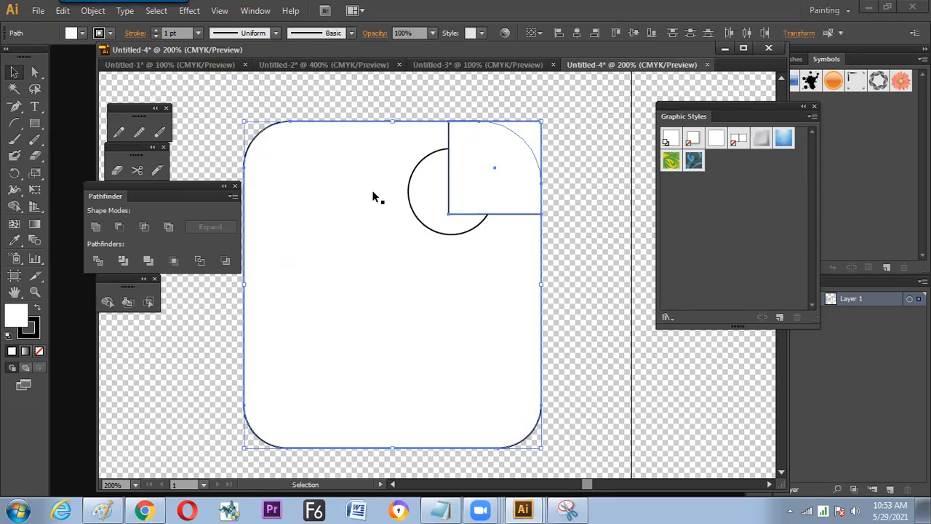
click(95, 227)
click(380, 103)
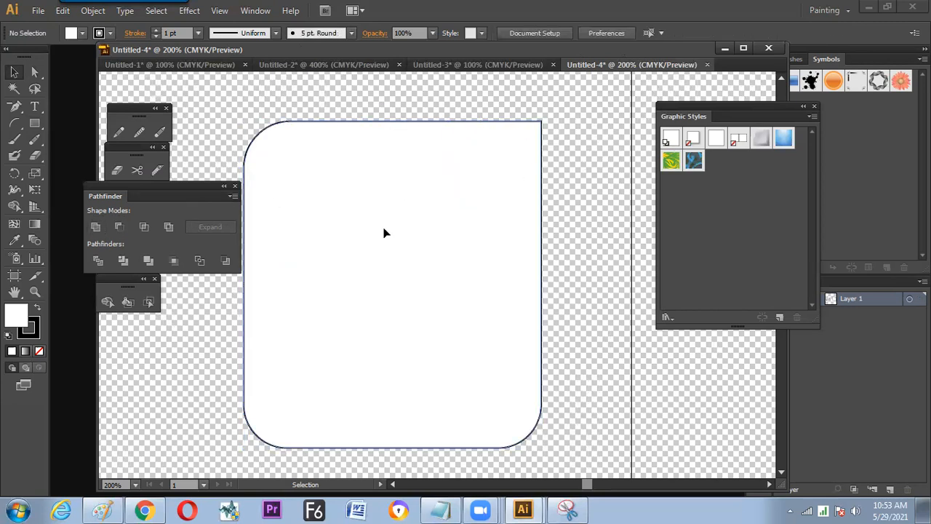
- Move the united shape down, then align it and the circle by their right and top edges, with the circle in front
drag(383, 228, 372, 283)
click(453, 169)
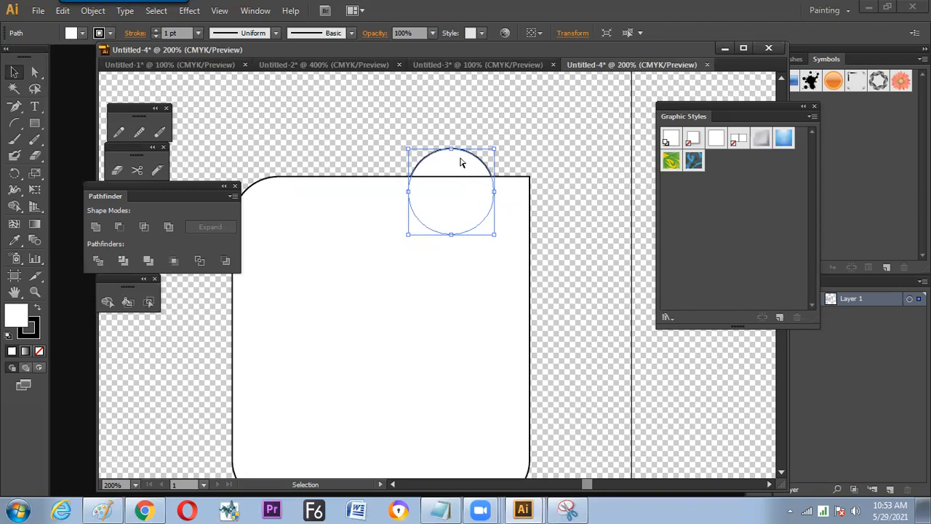
click(515, 148)
drag(487, 251, 531, 149)
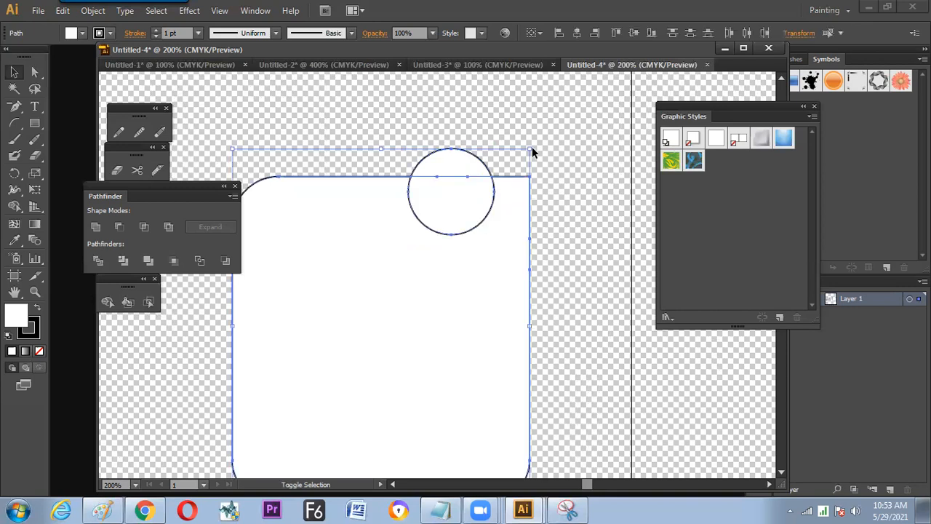
click(595, 33)
click(616, 33)
click(575, 145)
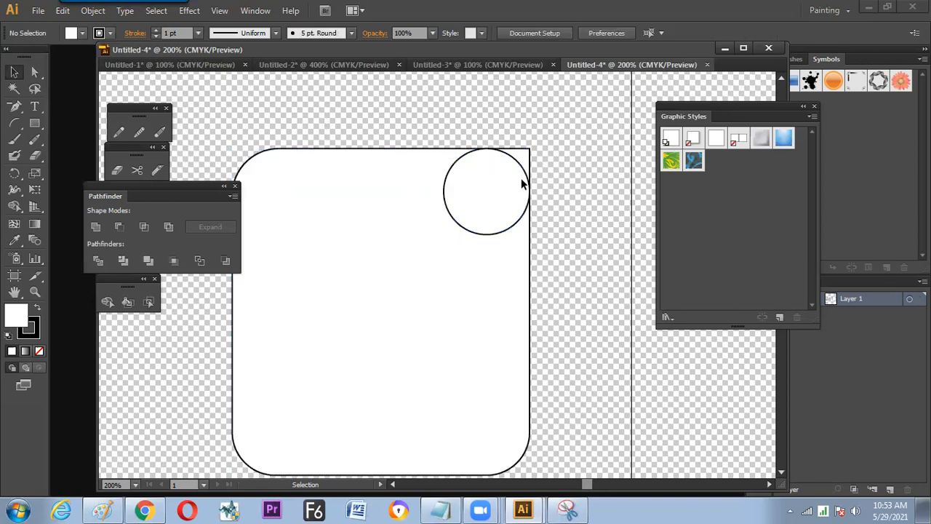
- Trim the shape's upper-right corner outside the circle with Shape Builder and move the circle outside, up and right
drag(576, 145, 501, 165)
click(110, 300)
key(v)
click(582, 163)
drag(477, 209, 615, 143)
click(545, 253)
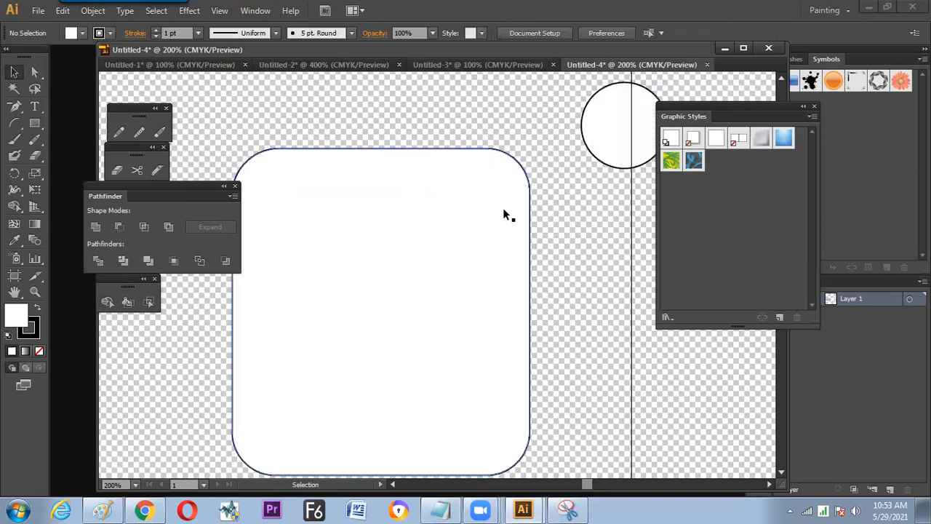
- Move the finished rounded shape up and to the right to free the space below it
key(ctrl+minus)
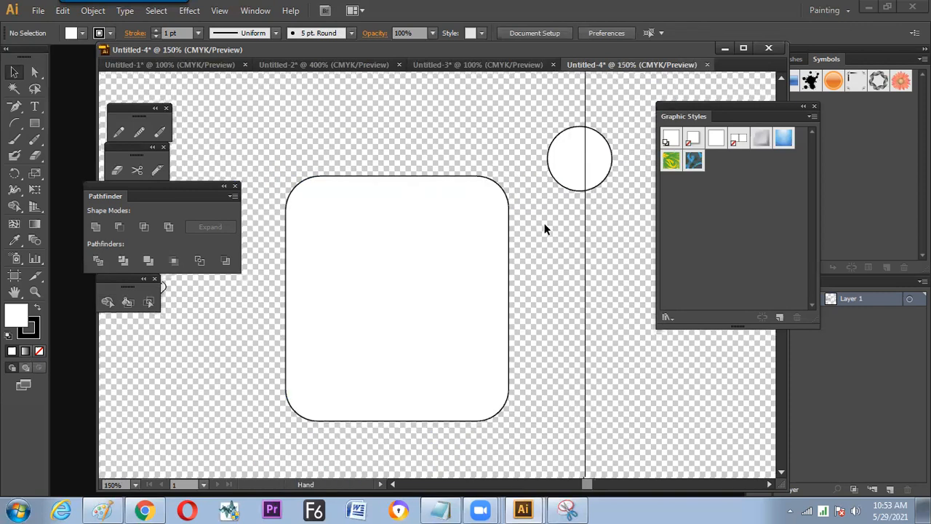
drag(521, 224, 525, 219)
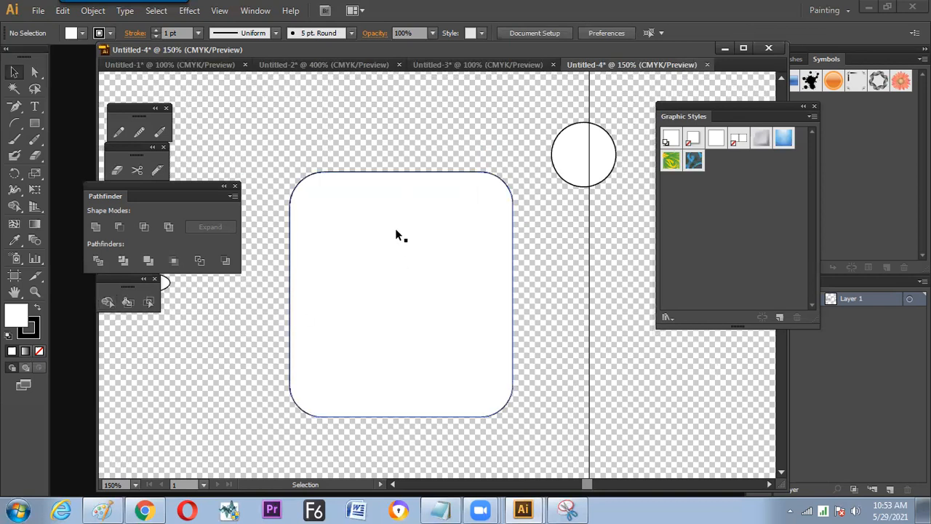
drag(371, 234, 351, 217)
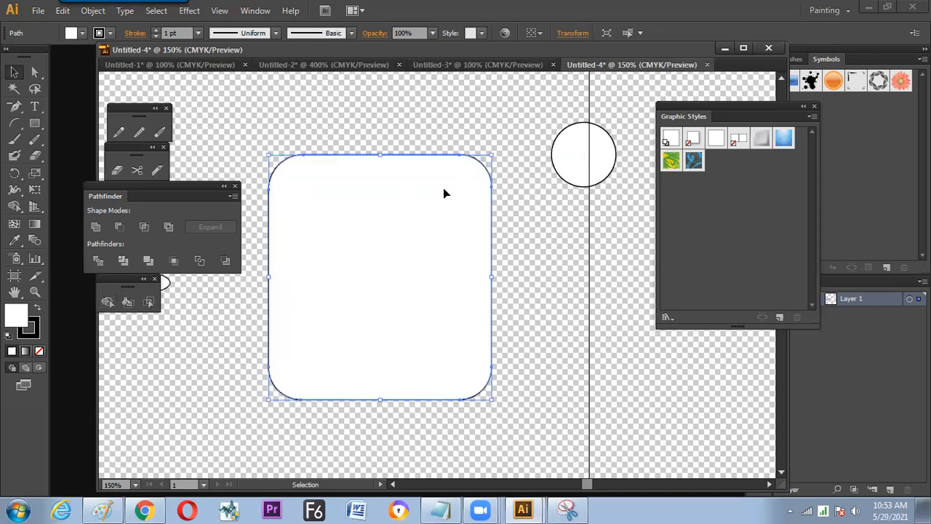
drag(363, 251, 383, 222)
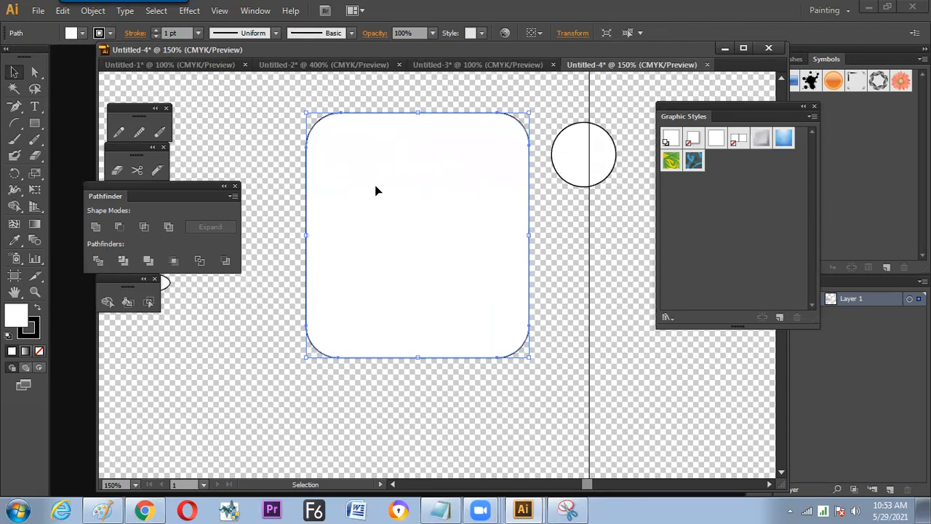
drag(419, 203, 437, 163)
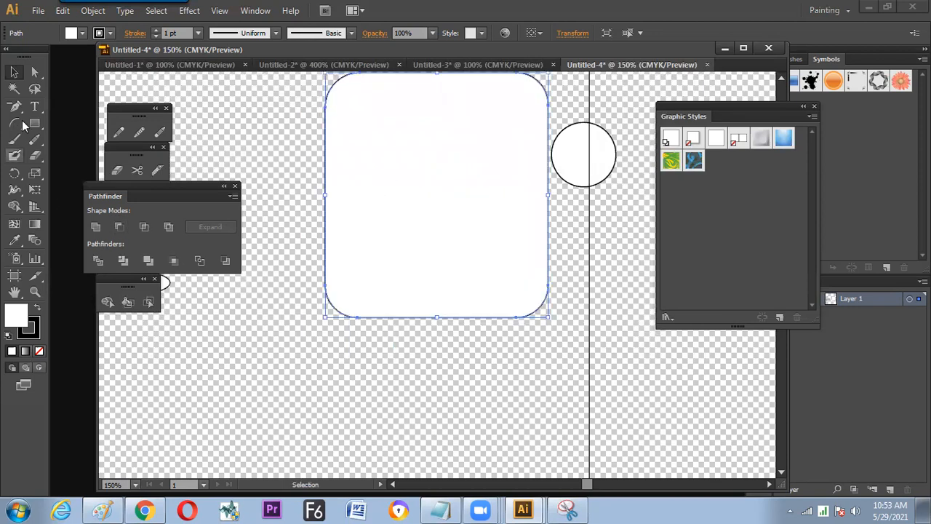
- Draw two straight lines below the rounded shape that meet in a wide V, the second starting at the first's lower end
drag(14, 123, 66, 128)
drag(215, 343, 336, 427)
drag(336, 428, 436, 389)
key(v)
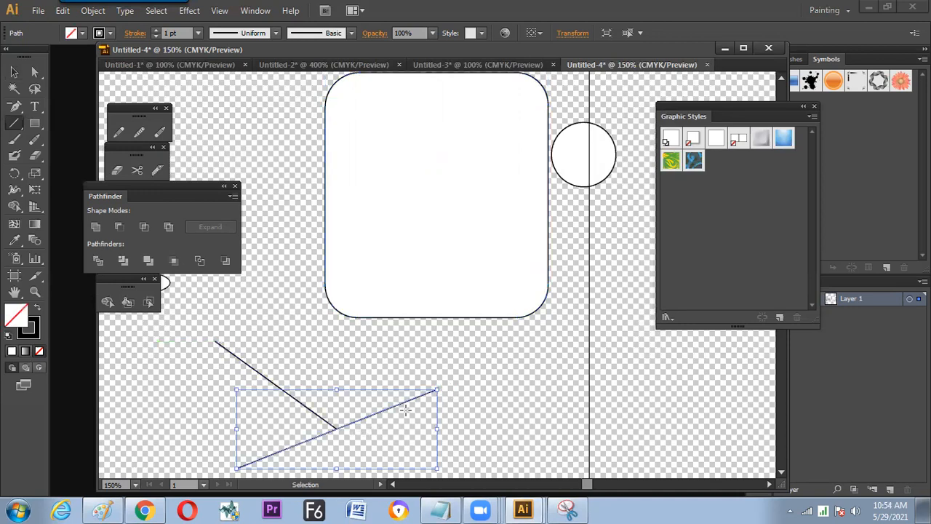
key(ctrl+z)
drag(336, 428, 423, 391)
key(v)
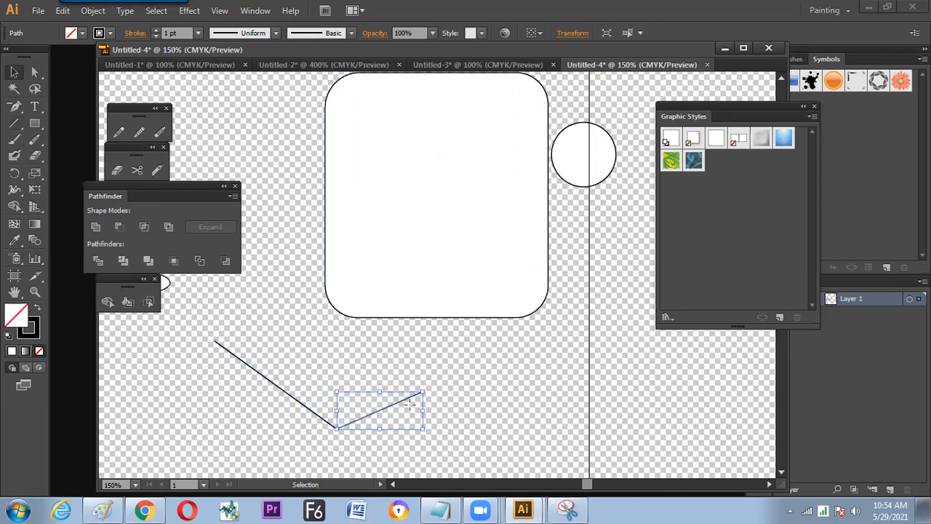
key(ctrl+a)
drag(370, 404, 384, 366)
key(a)
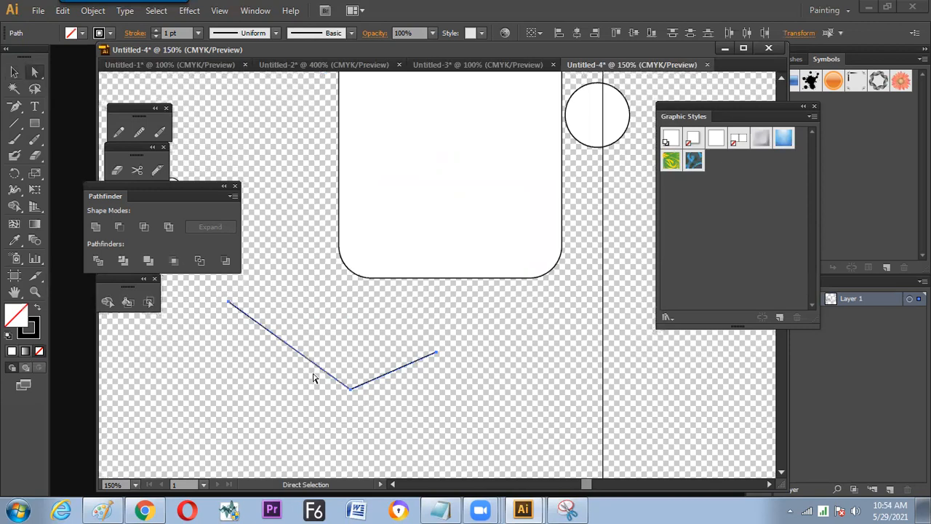
click(352, 389)
right_click(354, 378)
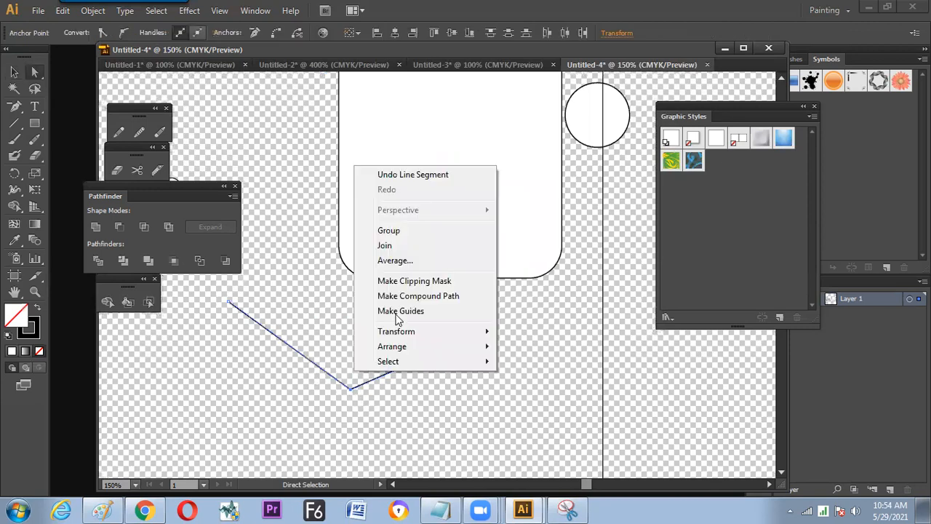
click(391, 409)
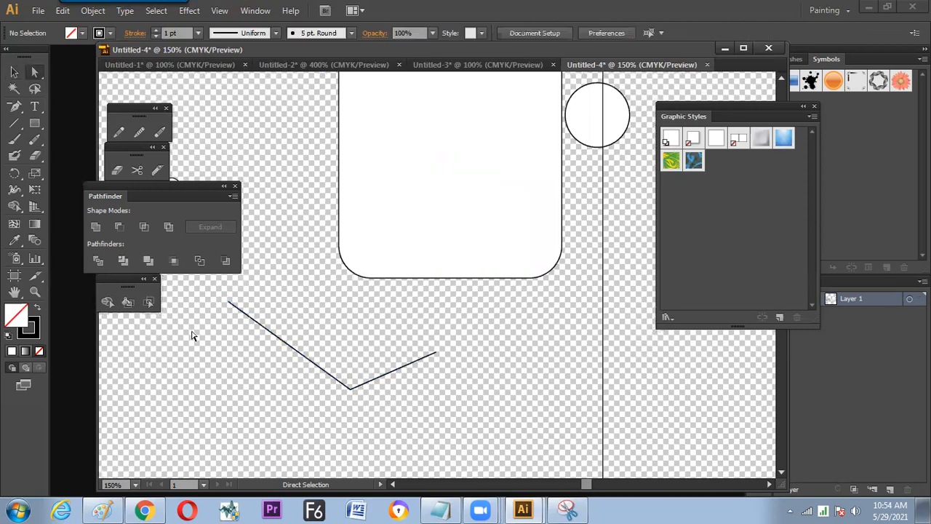
click(199, 260)
click(585, 272)
- Move the circle into the angle between the two lines so that it rests against both near their meeting point
key(v)
drag(589, 135, 347, 367)
click(398, 412)
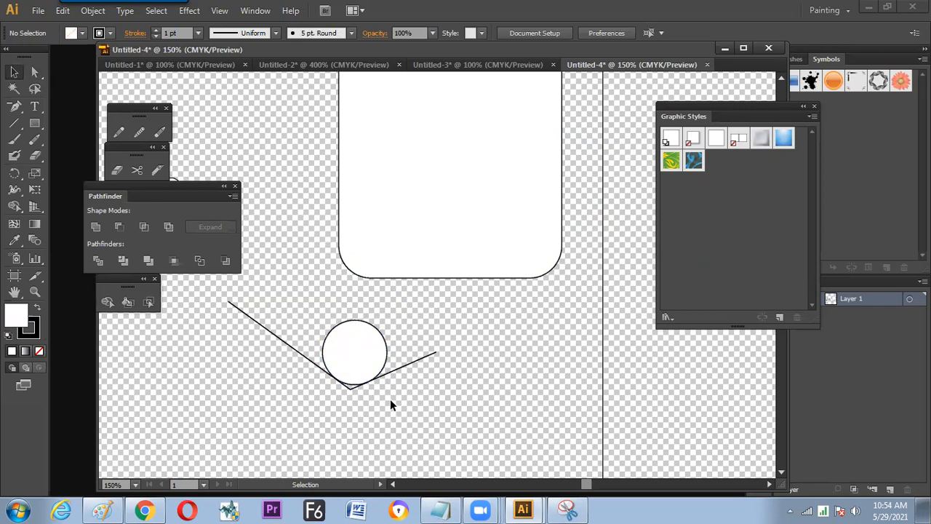
key(ctrl+plus)
drag(390, 404, 433, 322)
key(ctrl+plus)
key(ctrl+plus)
drag(376, 388, 316, 347)
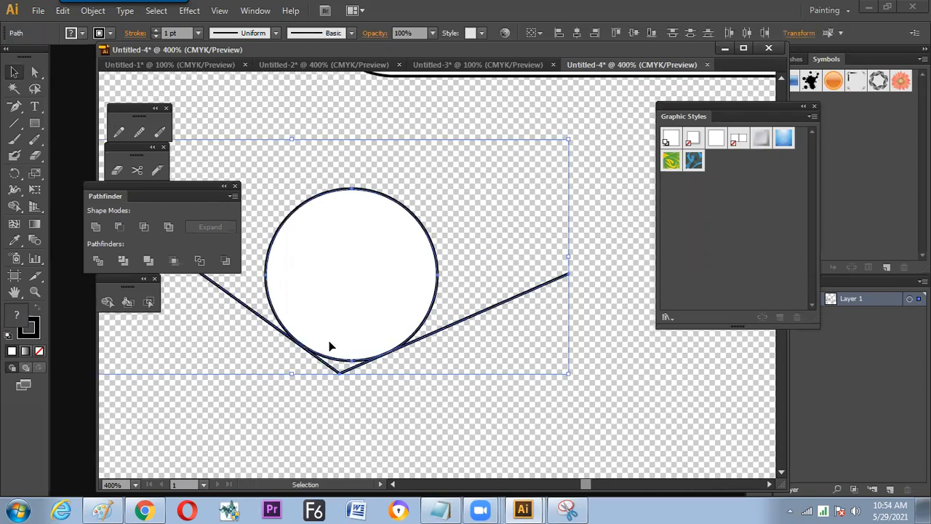
key(shift+m)
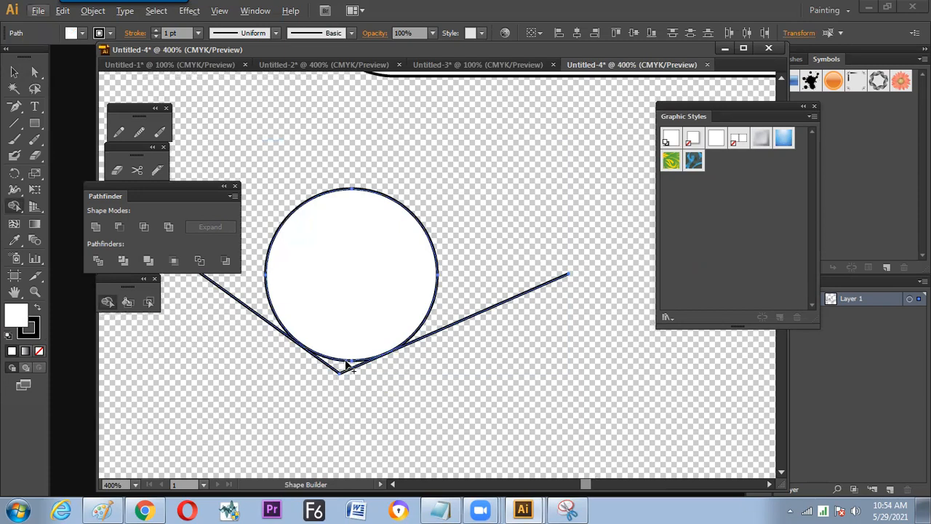
key(ctrl+equal)
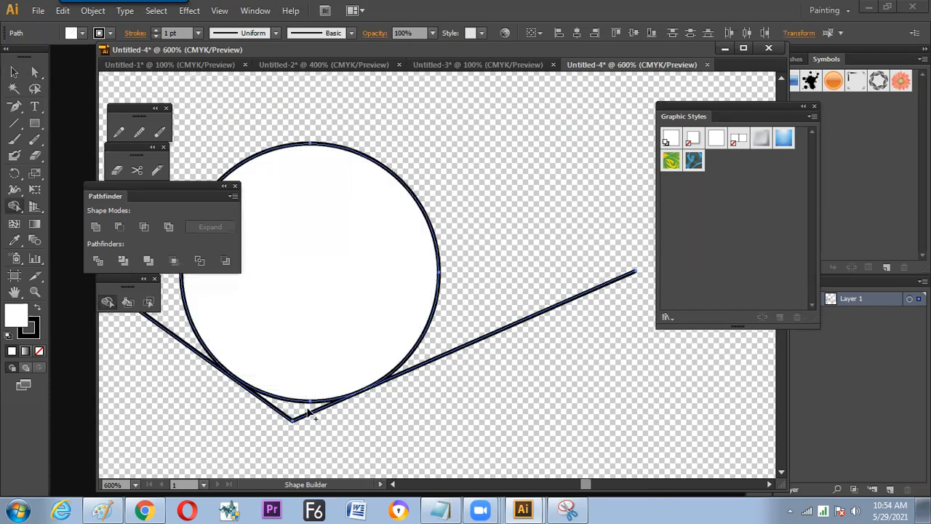
drag(301, 402, 371, 346)
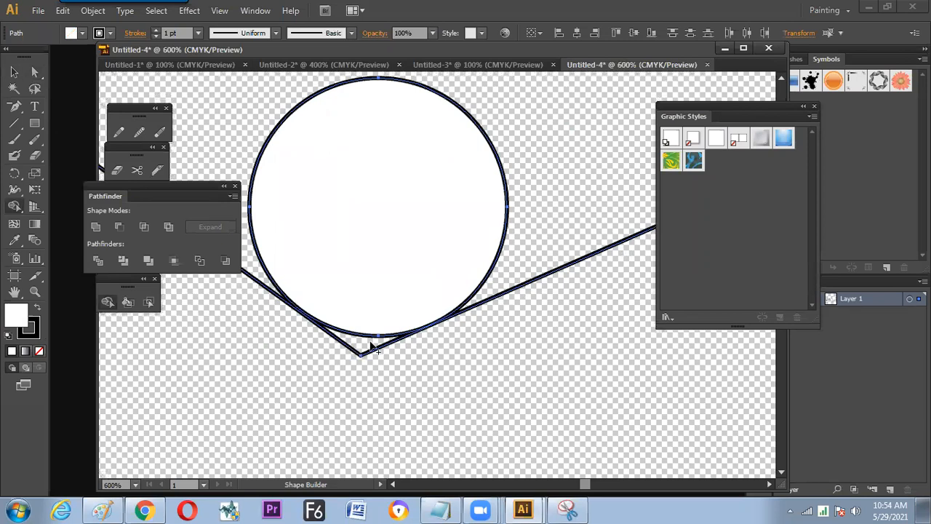
key(v)
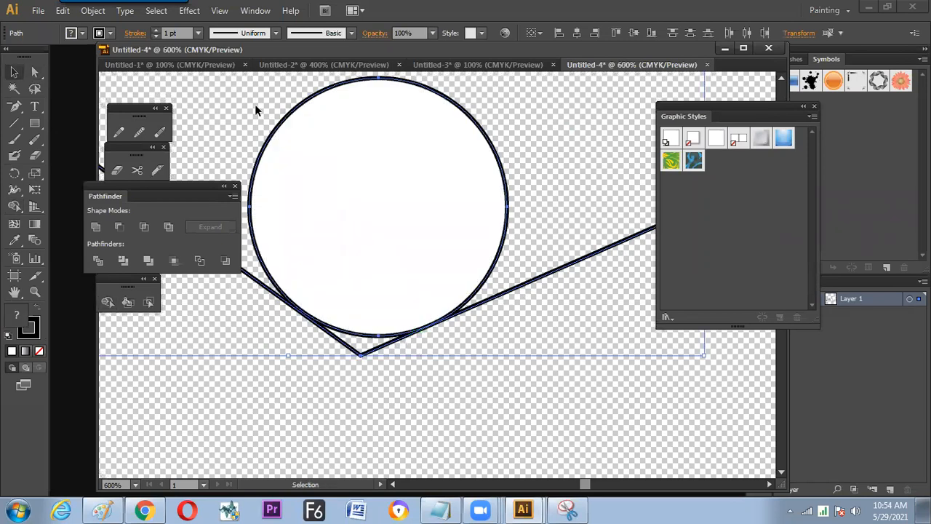
- Compare Outline and Preview modes to examine where the circle touches the two lines, ending in Outline mode
click(220, 11)
key(ctrl+y)
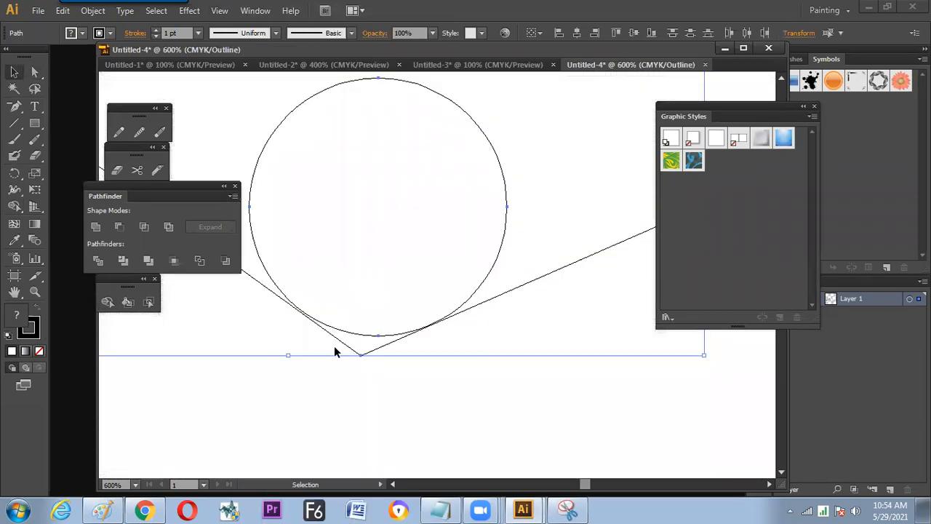
key(ctrl+plus)
drag(305, 345, 361, 331)
click(359, 331)
click(220, 10)
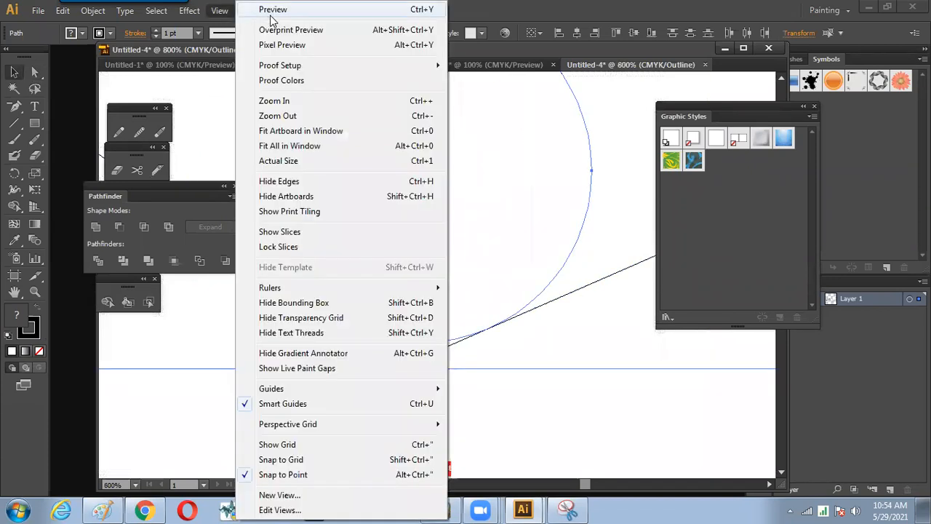
click(263, 20)
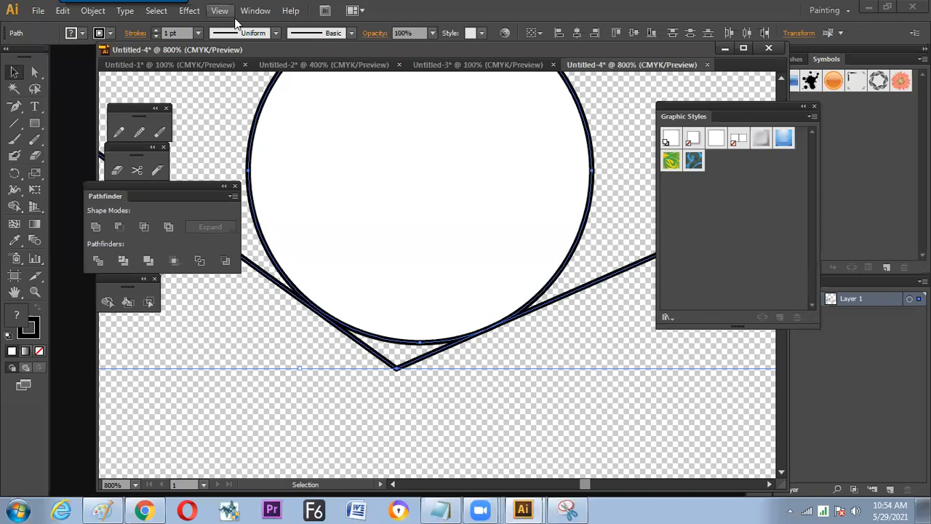
click(222, 10)
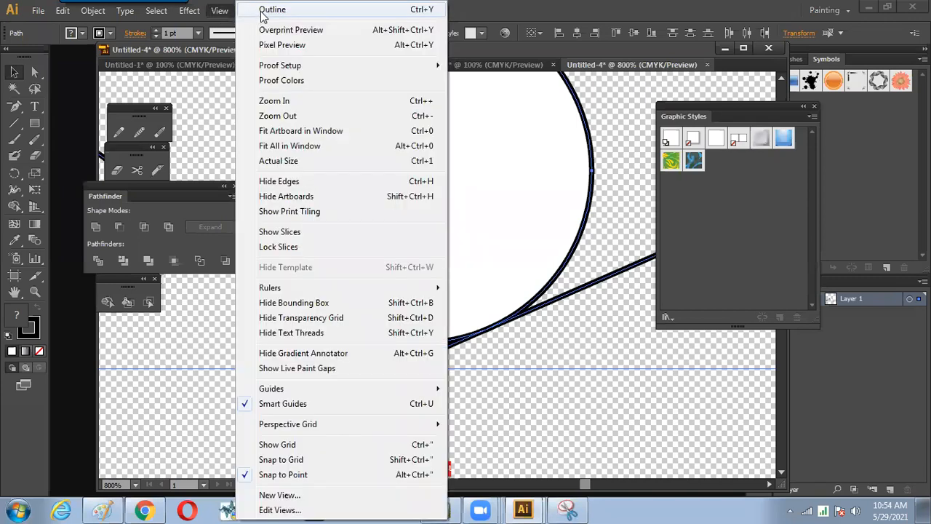
click(266, 11)
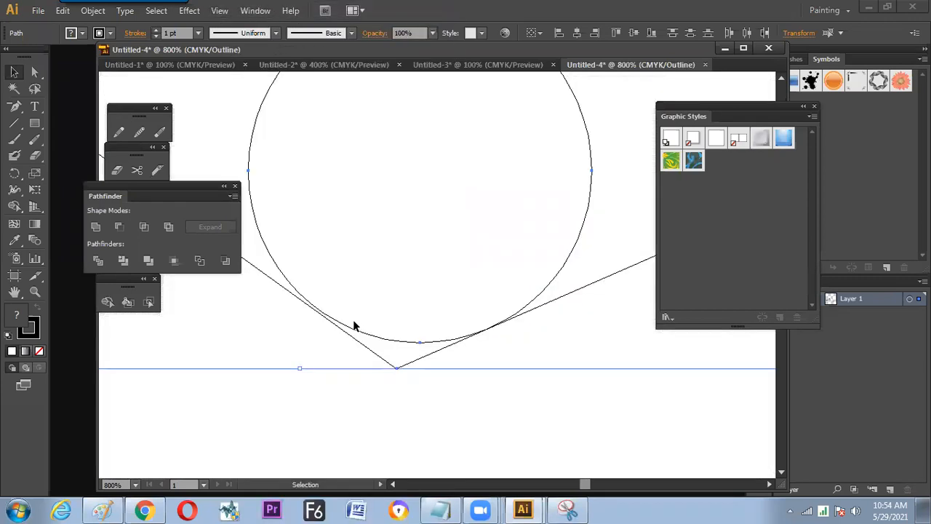
- Shift the circle slightly to the left so that its edge meets both lines
key(Delete)
drag(374, 337, 375, 343)
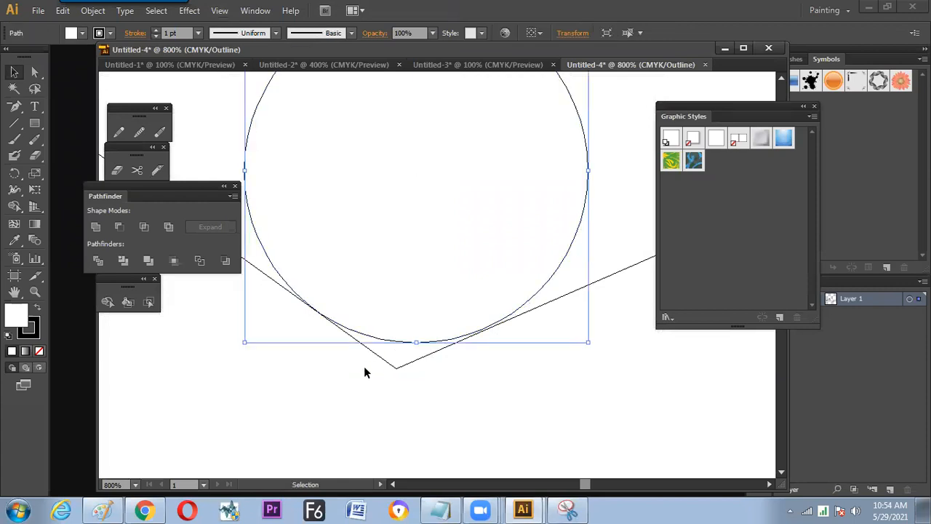
drag(443, 340, 443, 340)
click(442, 347)
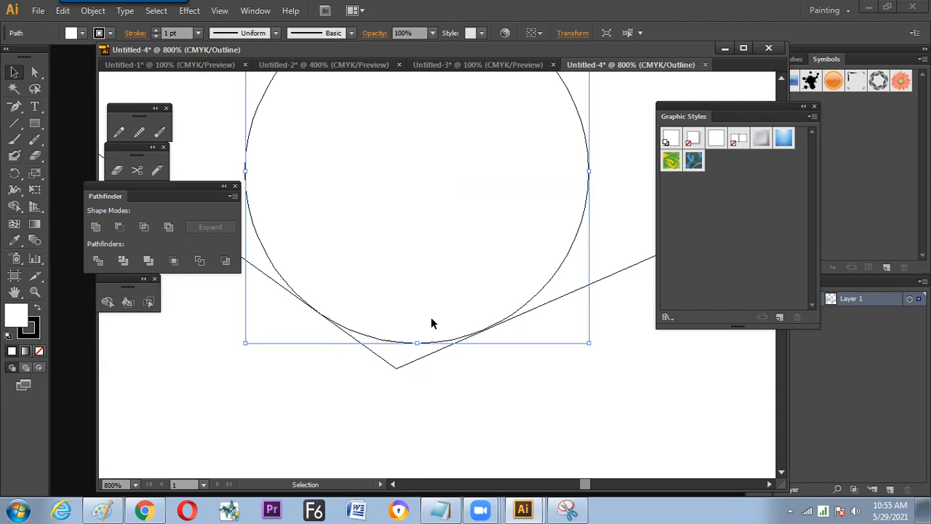
- Select all the artwork and switch the document from Outline to Preview mode
key(ctrl+a)
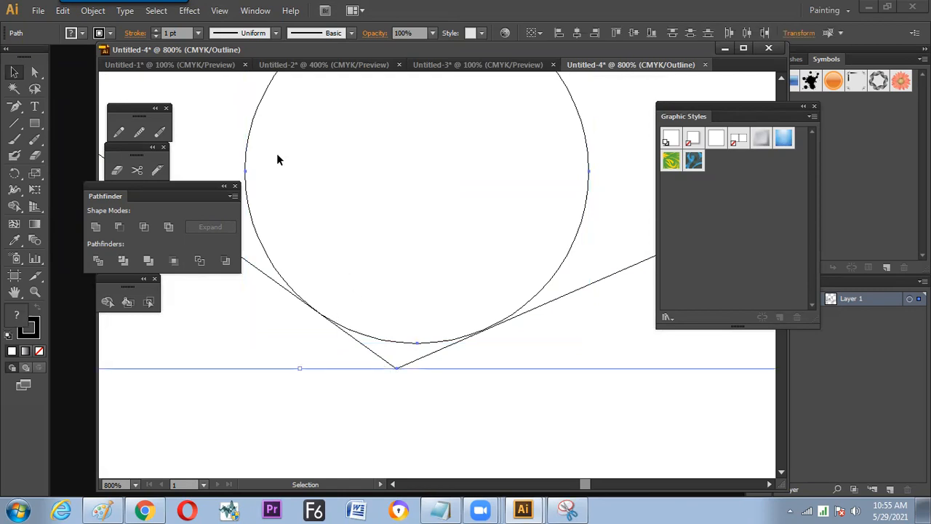
click(219, 10)
key(ctrl+y)
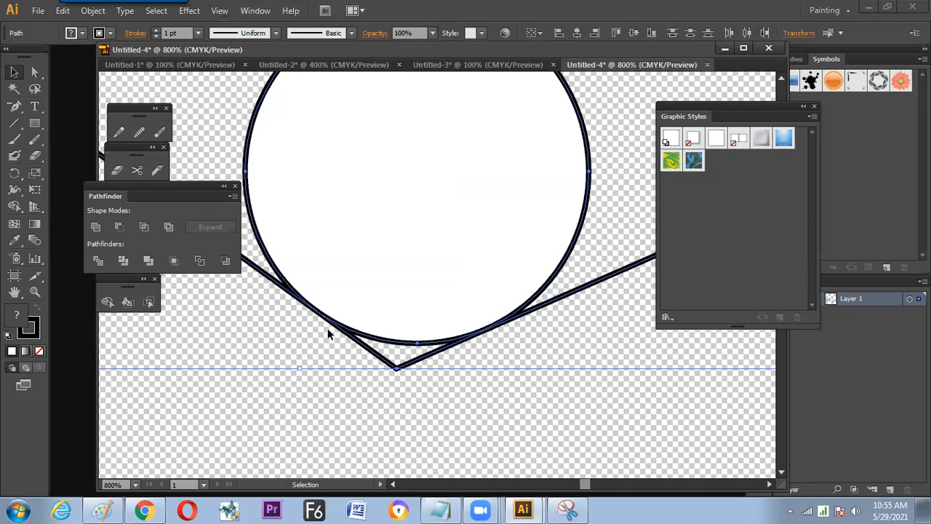
- Try to build the small corner region between the circle and the two lines' meeting point with Shape Builder
click(107, 302)
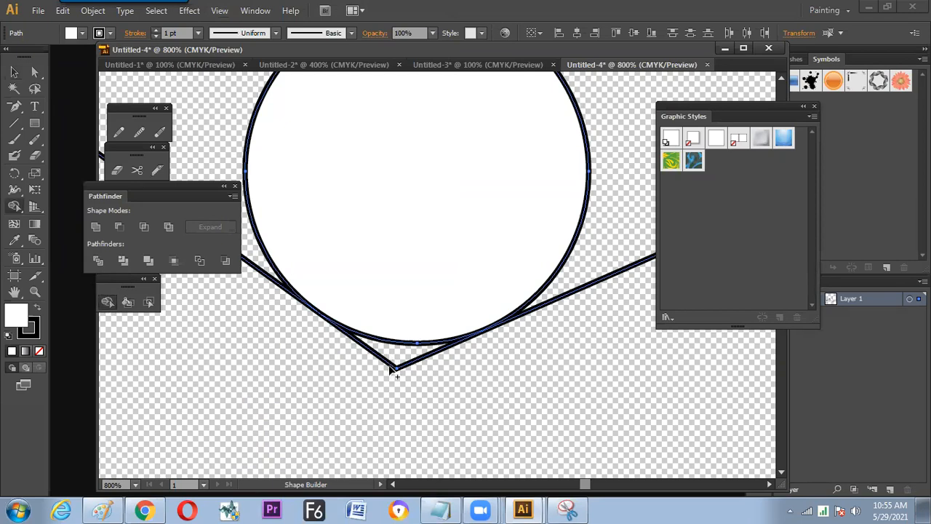
alt+click(397, 359)
key(ctrl+z)
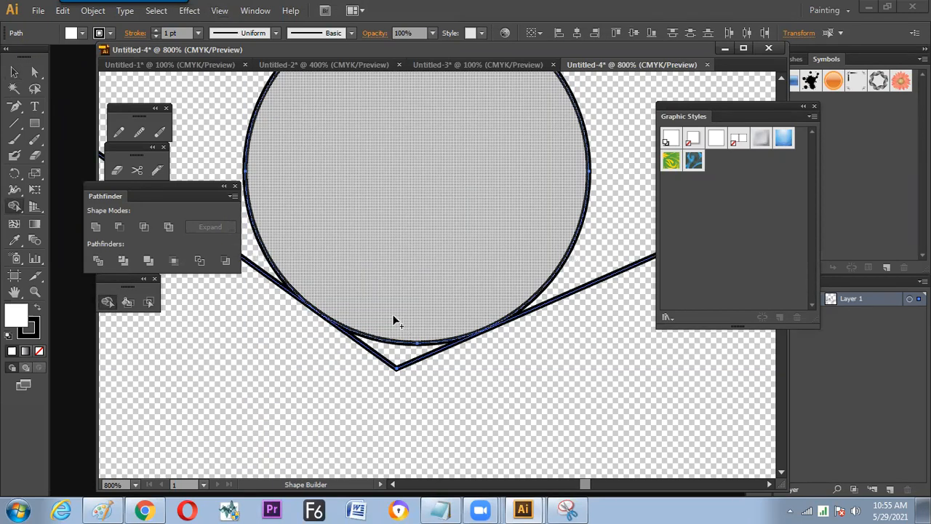
- Join the outer ends of the two V-shaped lines to close them into a triangle
key(ctrl+minus)
key(ctrl+minus)
key(v)
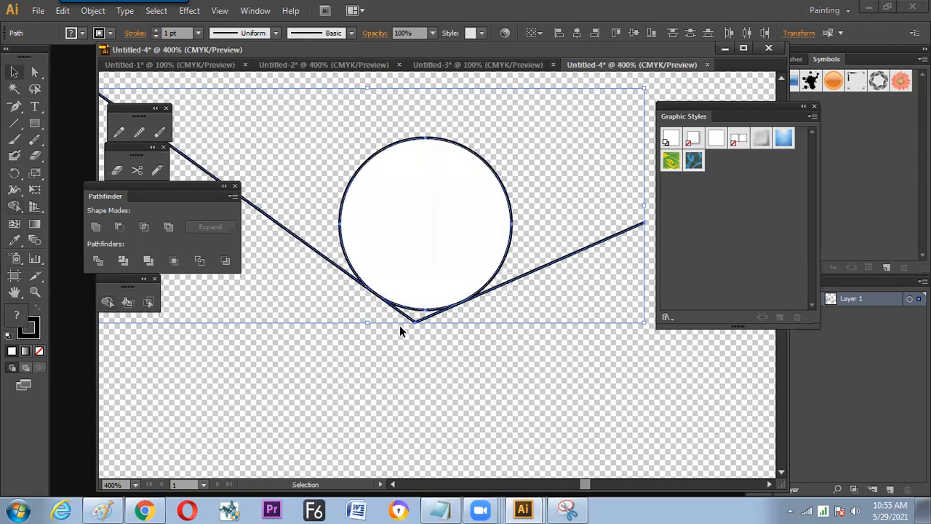
click(299, 235)
click(304, 239)
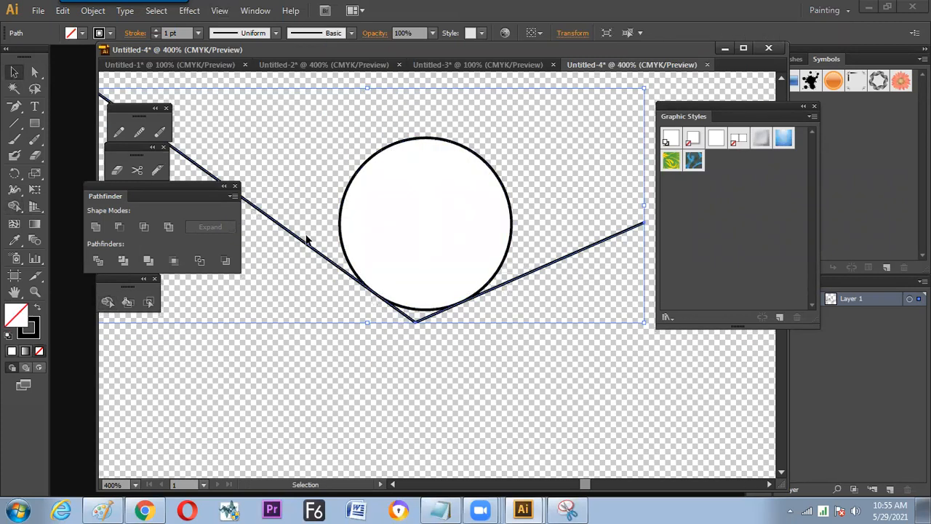
key(ctrl+j)
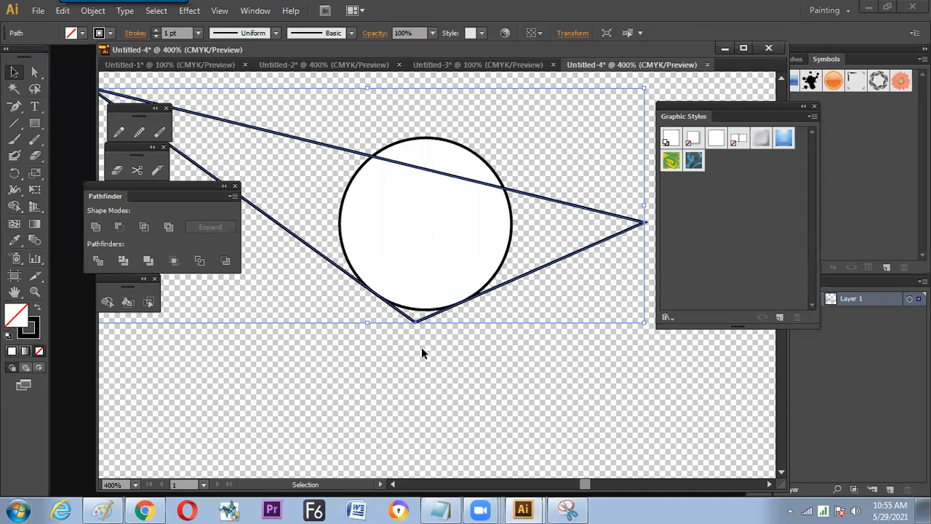
- Try to remove the triangle's tip below the circle with Shape Builder on the selected shapes
key(ctrl+a)
key(shift+m)
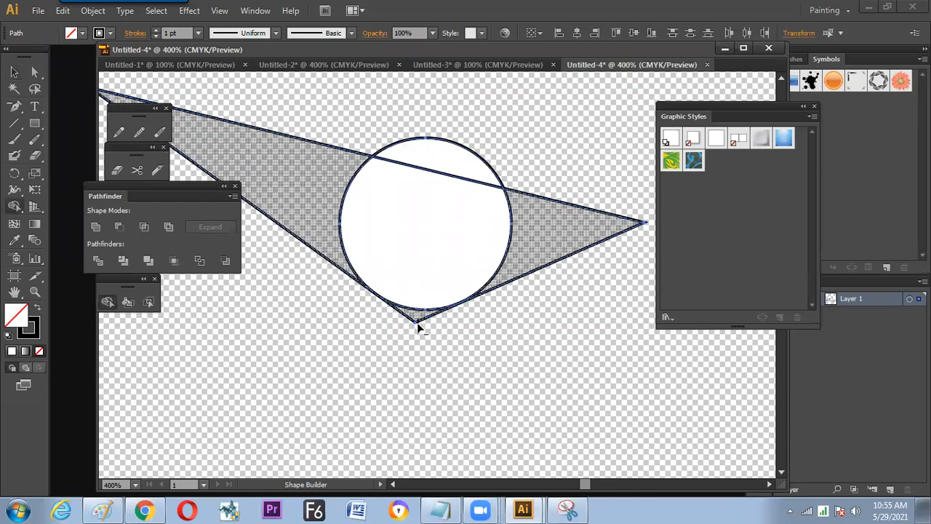
alt+click(417, 323)
key(ctrl+z)
key(v)
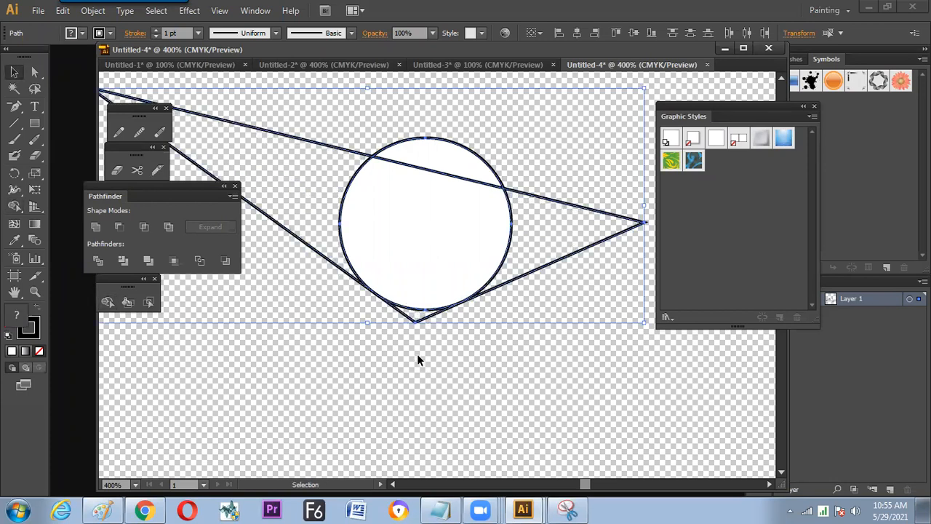
- Move the circle slightly left and up so that it rests against the triangle's two lower sides
click(416, 353)
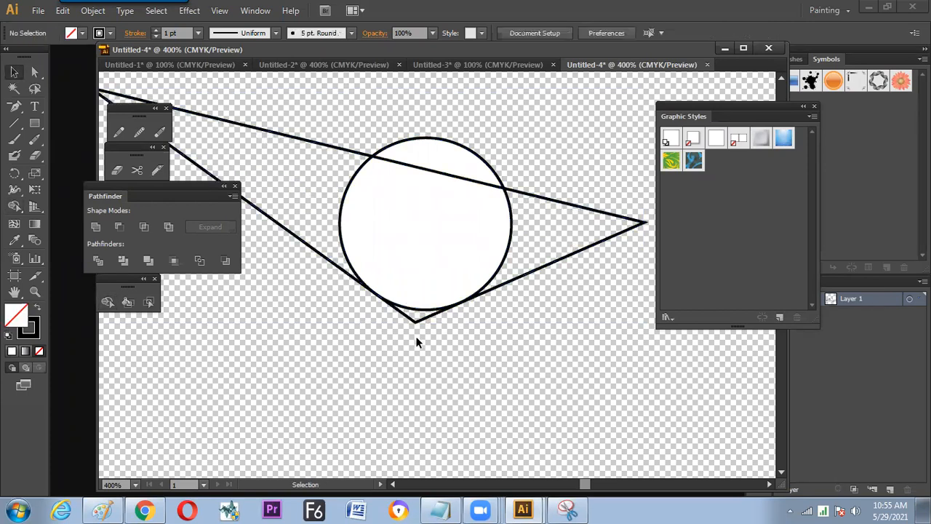
click(416, 234)
drag(413, 249, 417, 243)
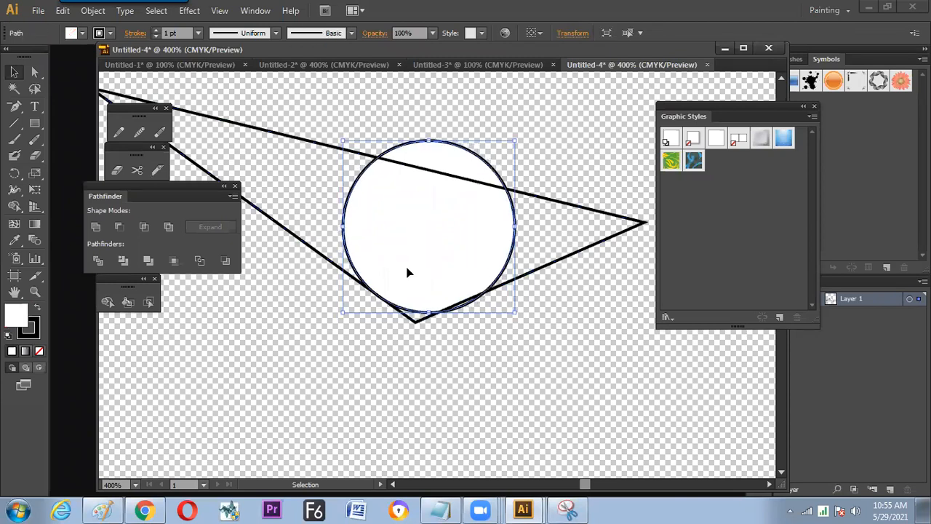
key(Left)
key(Left)
key(Left)
key(Up)
key(Up)
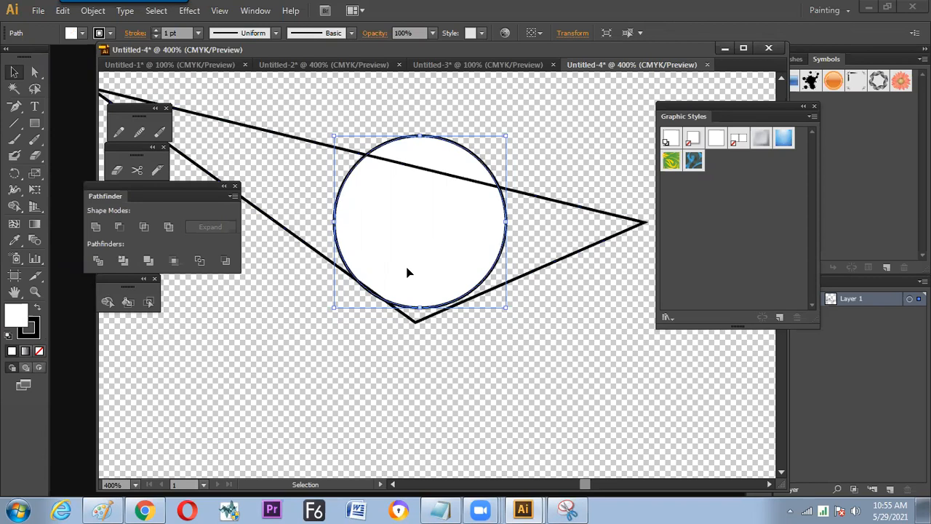
- Review the whole artboard of menu and tool bar examples in Untitled-1
click(215, 66)
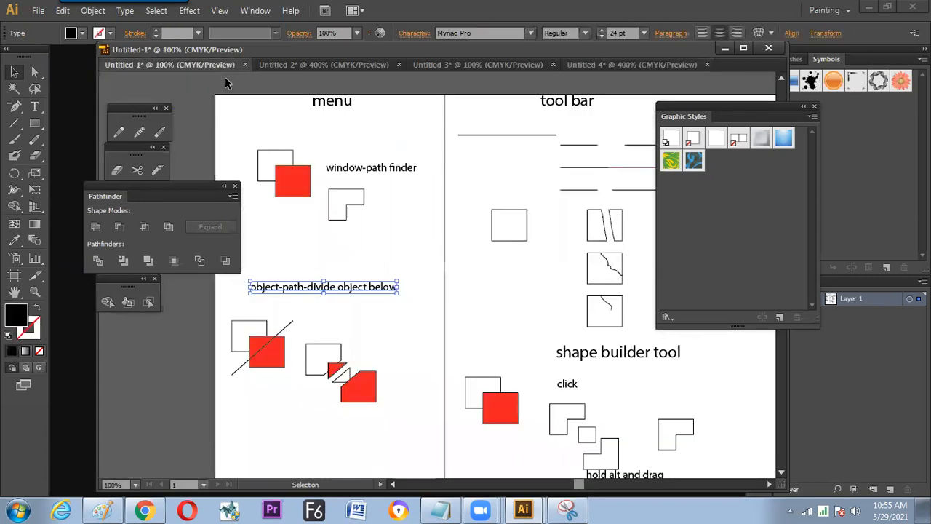
key(space)
drag(420, 211, 374, 175)
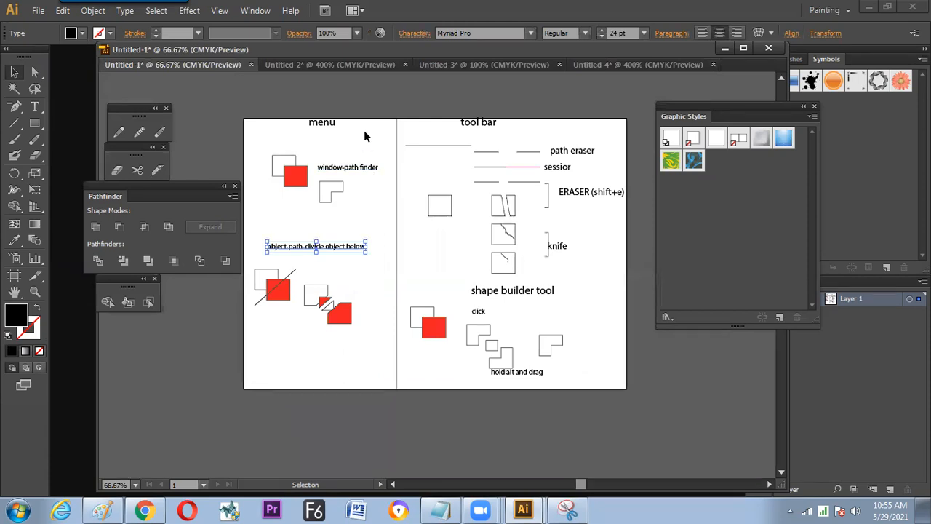
- Examine the artwork in Untitled-2, including close views of the black ornament circle and the coloured K logo
click(343, 67)
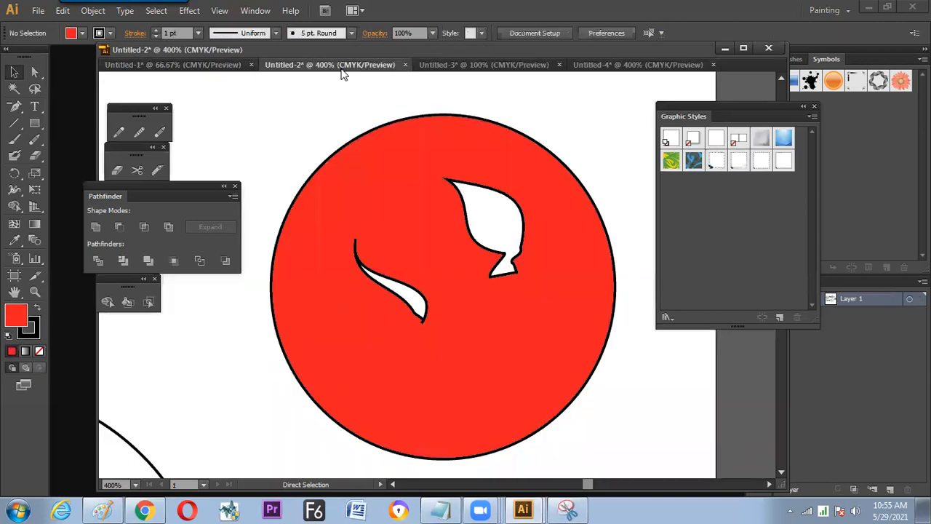
key(ctrl+0)
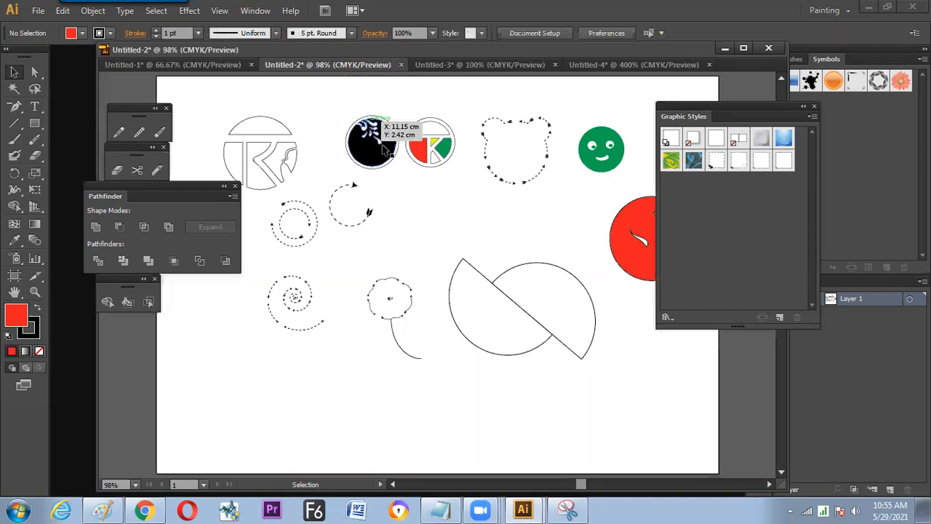
key(z)
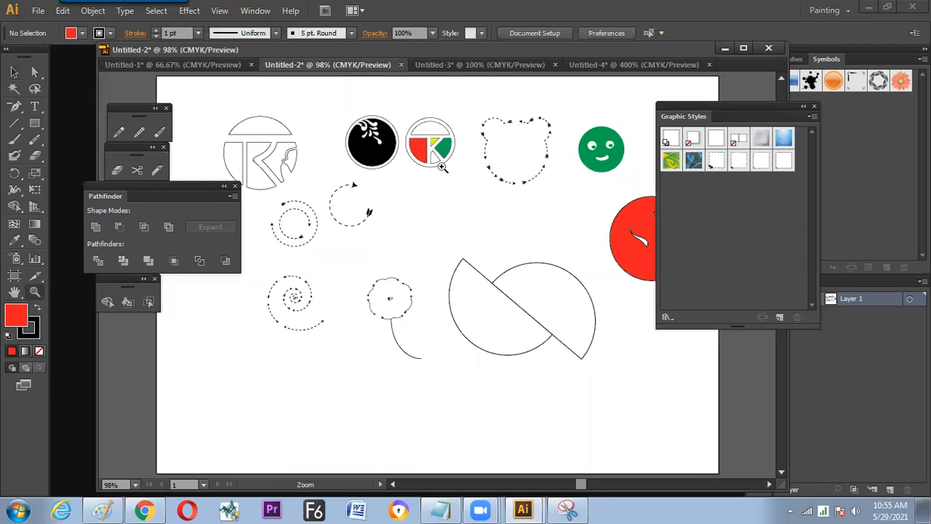
drag(332, 96, 471, 204)
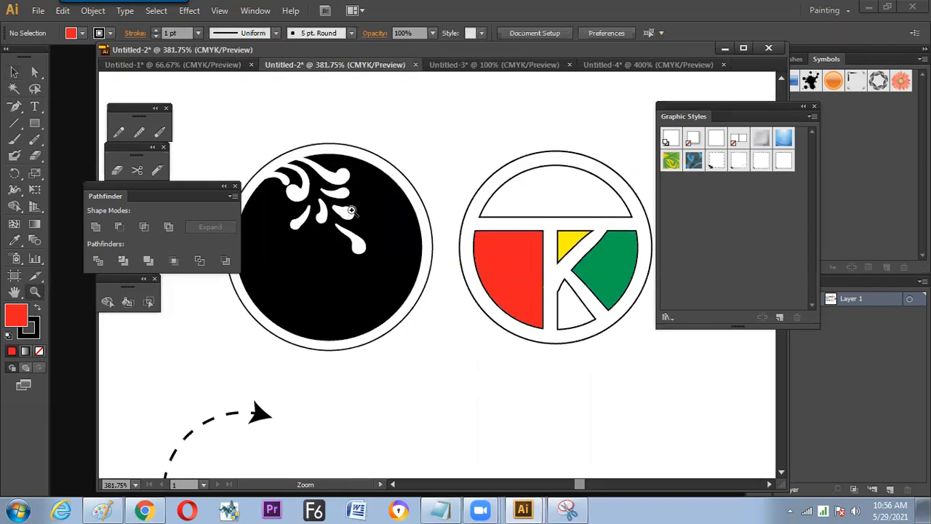
key(ctrl+minus)
key(ctrl+minus)
drag(476, 236, 409, 200)
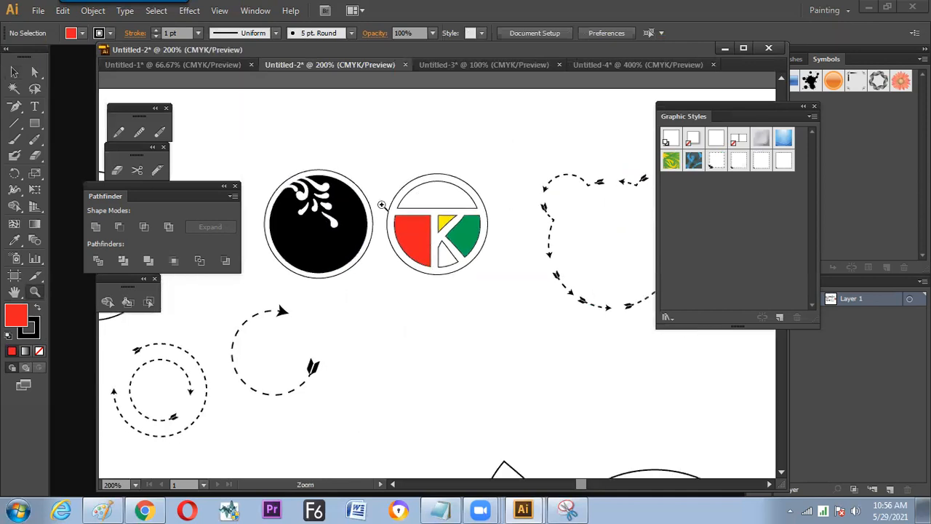
drag(355, 162, 405, 253)
key(ctrl+0)
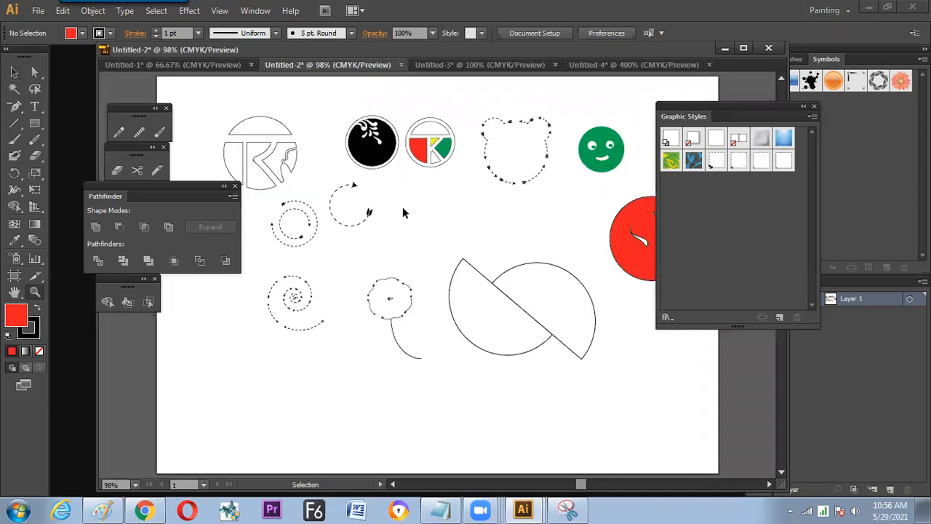
key(space)
drag(393, 222, 357, 180)
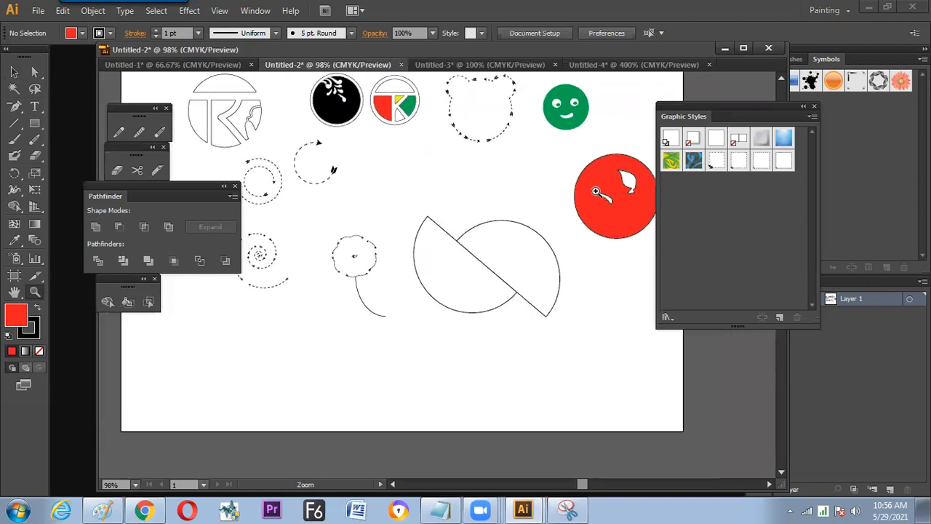
- Review the red face and the red and green split circles on the full artboard of Untitled-3
click(431, 64)
key(space)
drag(380, 183, 461, 234)
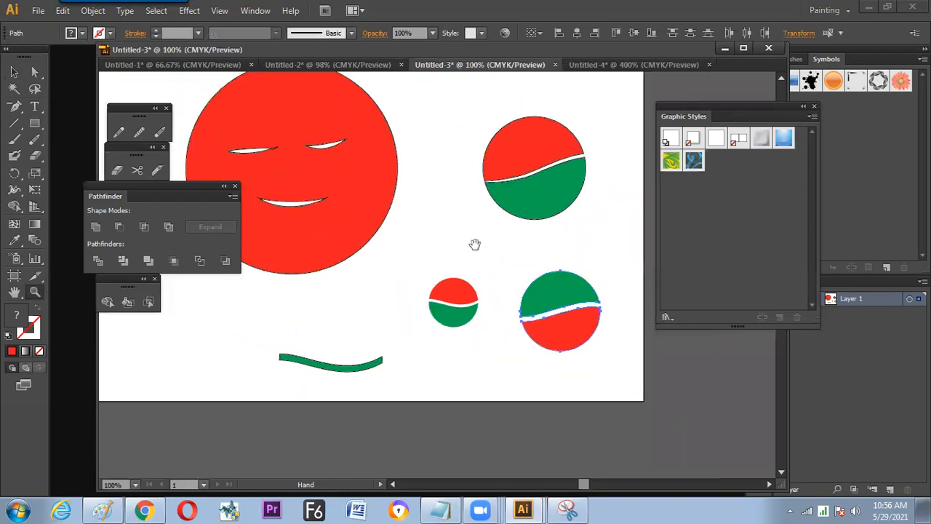
click(576, 64)
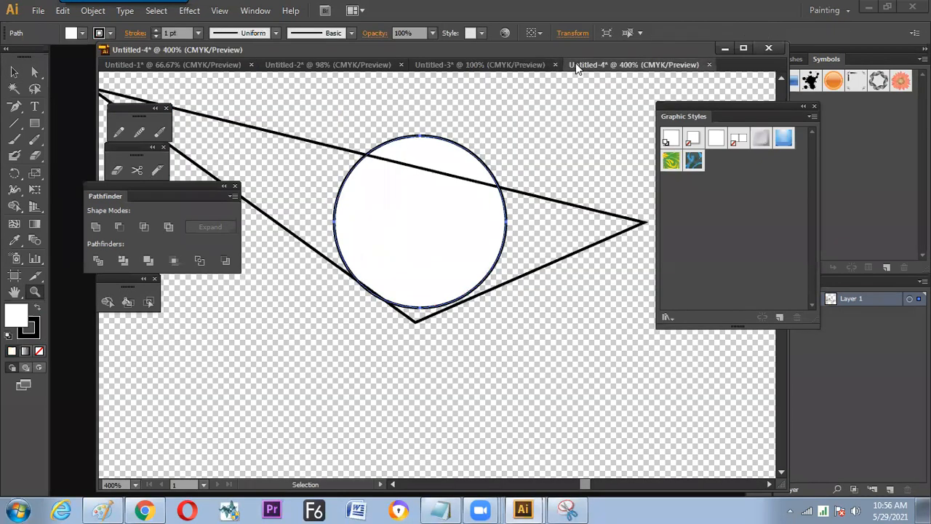
click(480, 68)
click(368, 67)
click(466, 67)
key(v)
key(ctrl+0)
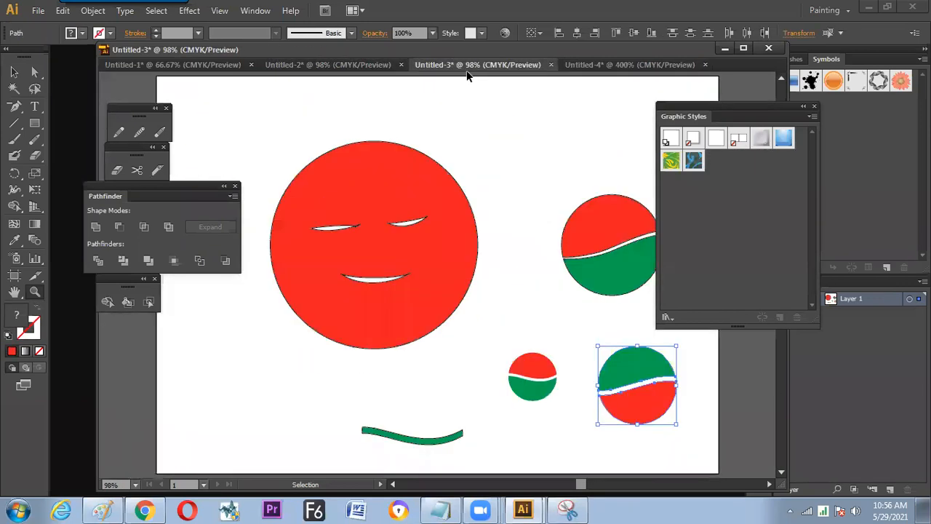
- Examine the bear face, the rounded square and the triangle with the circle in Untitled-4
click(573, 67)
key(ctrl+minus)
key(ctrl+minus)
key(ctrl+minus)
key(ctrl+minus)
key(ctrl+minus)
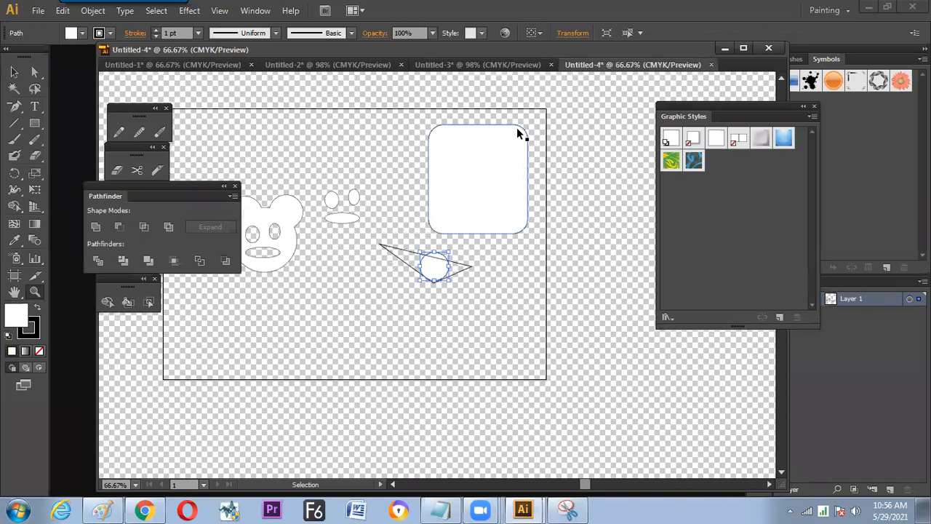
key(ctrl+plus)
key(ctrl+plus)
drag(483, 155, 376, 181)
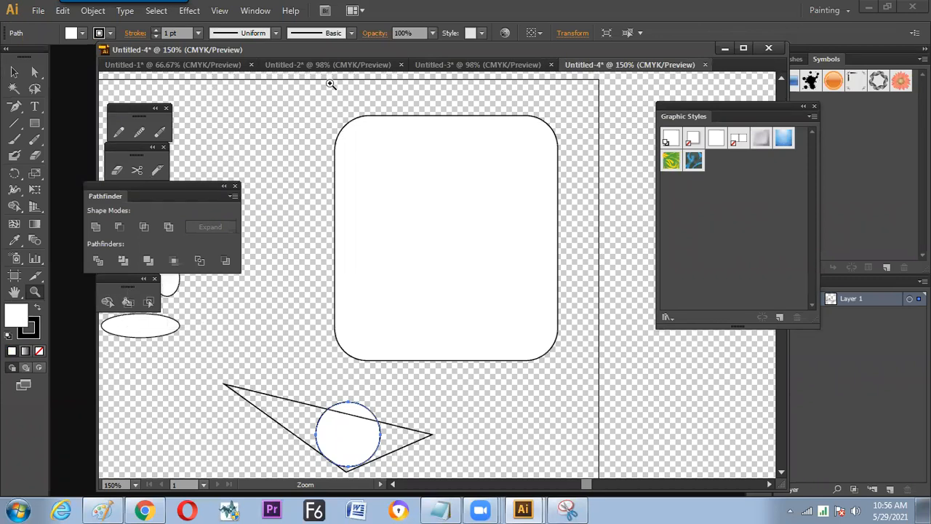
- Return to the Untitled-2 artwork and choose the Knife tool
click(340, 70)
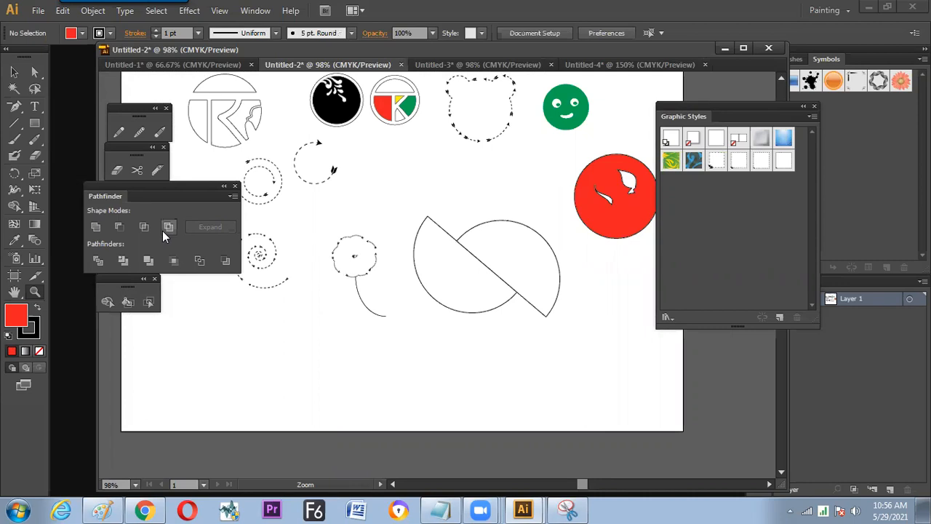
click(158, 171)
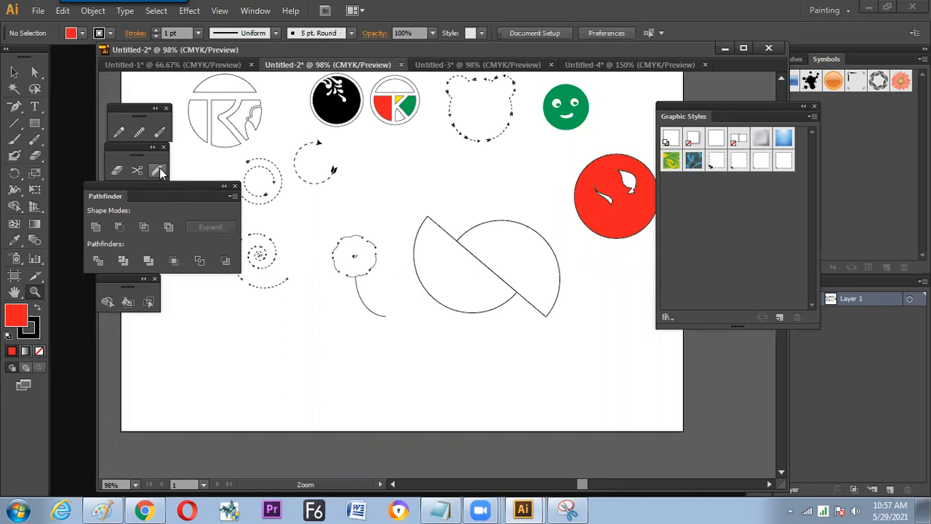